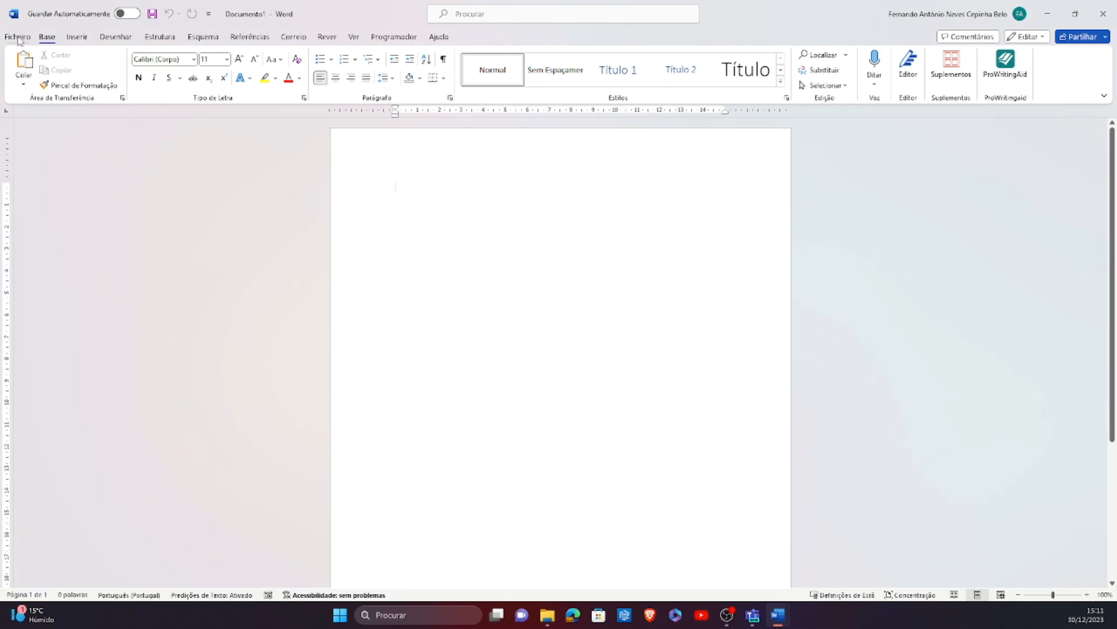
Open the Word options and enter the user's initials in the Office personalization settings
{"action": "left_click", "coordinate": [17, 36]}
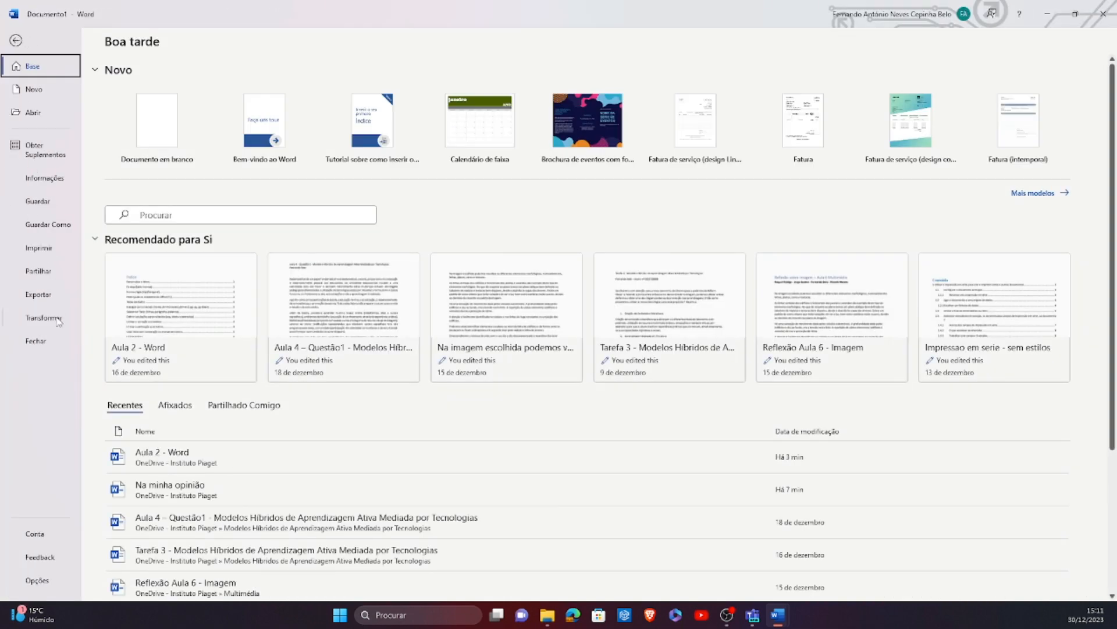
{"action": "left_click", "coordinate": [36, 580]}
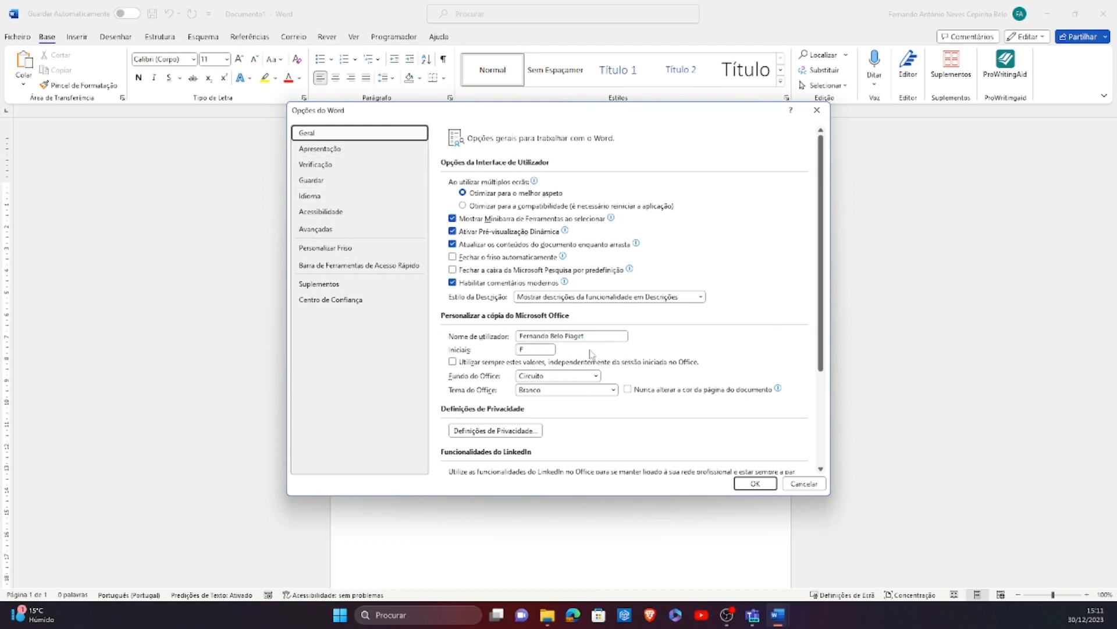
{"action": "left_click_drag", "start_coordinate": [611, 335], "coordinate": [498, 337]}
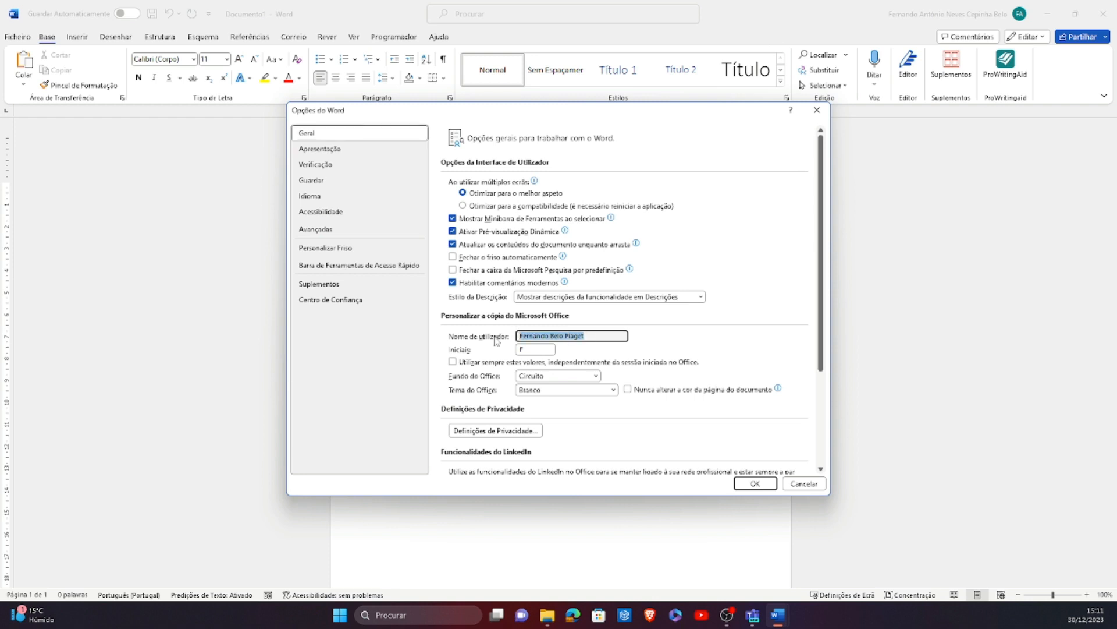
{"action": "left_click", "coordinate": [539, 350]}
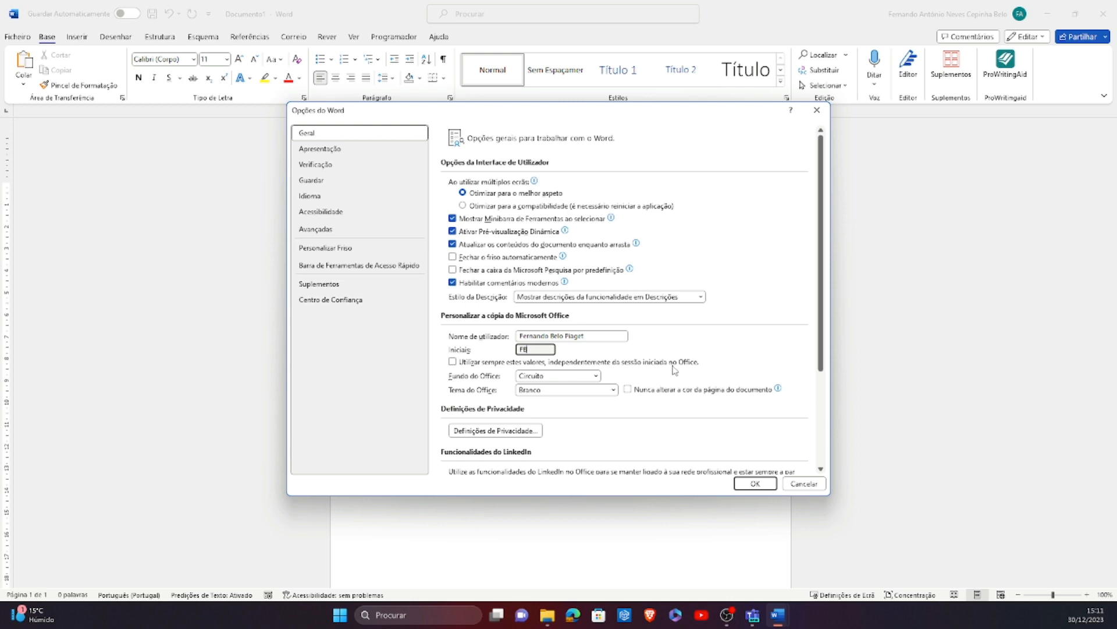
Review the display, proofing, save, language, accessibility and advanced option pages
{"action": "left_click", "coordinate": [339, 152]}
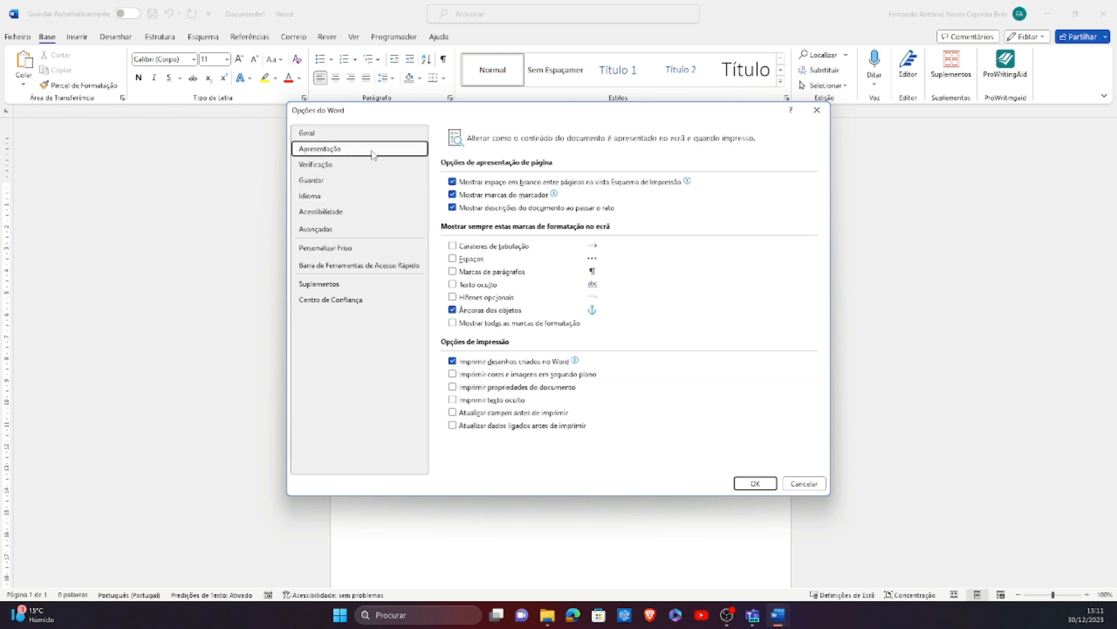
{"action": "left_click", "coordinate": [346, 166]}
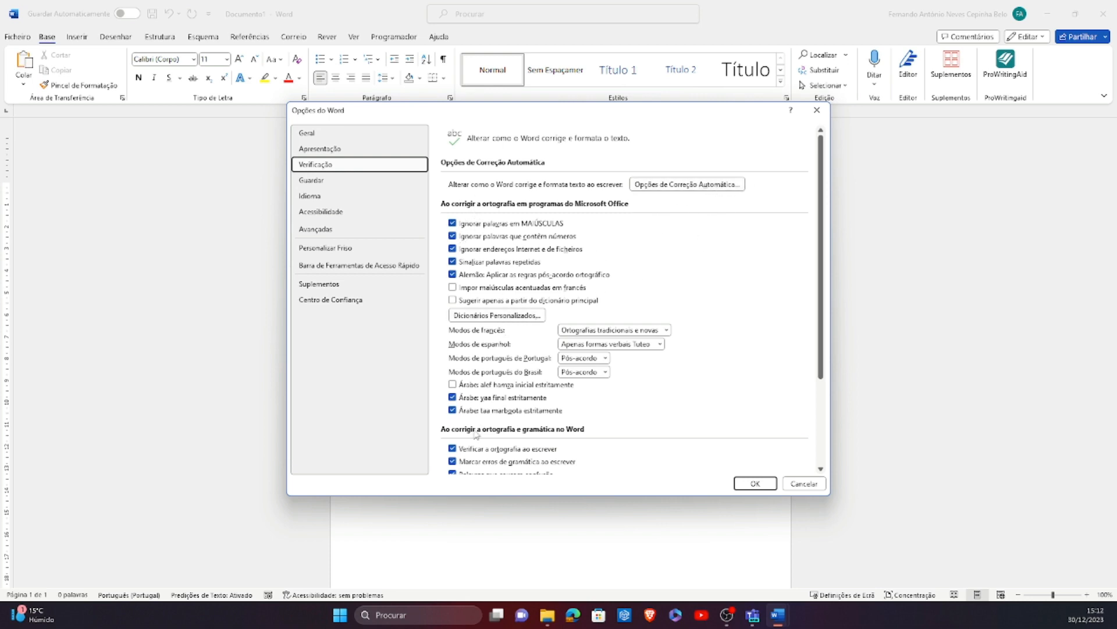
{"action": "scroll", "coordinate": [566, 403], "scroll_direction": "down", "scroll_amount": 5}
{"action": "scroll", "coordinate": [527, 389], "scroll_direction": "up", "scroll_amount": 5}
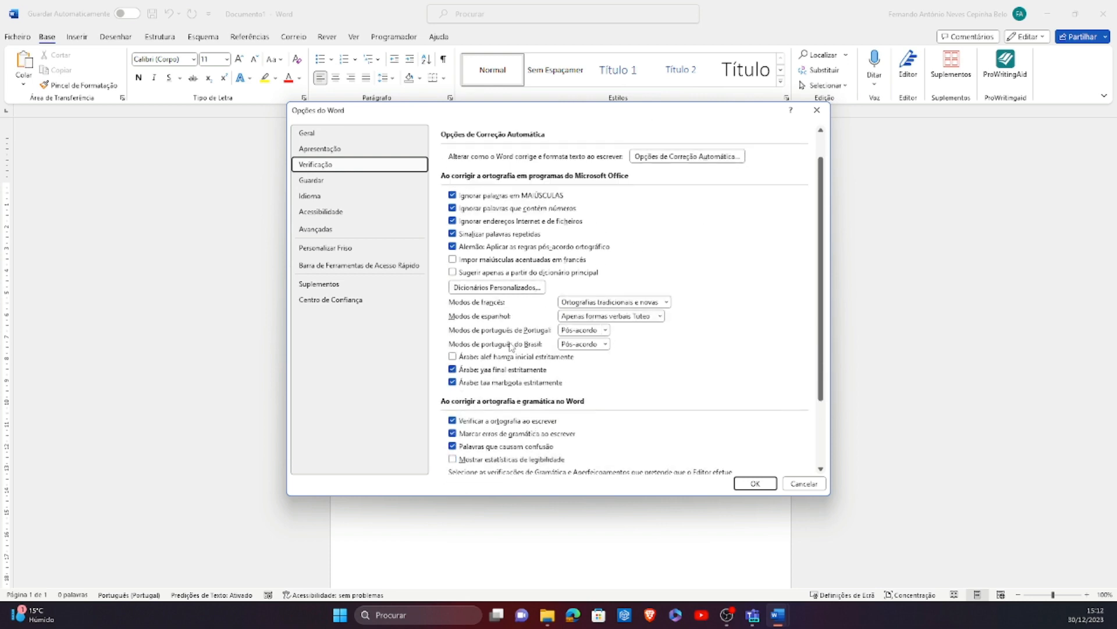
{"action": "left_click", "coordinate": [320, 181]}
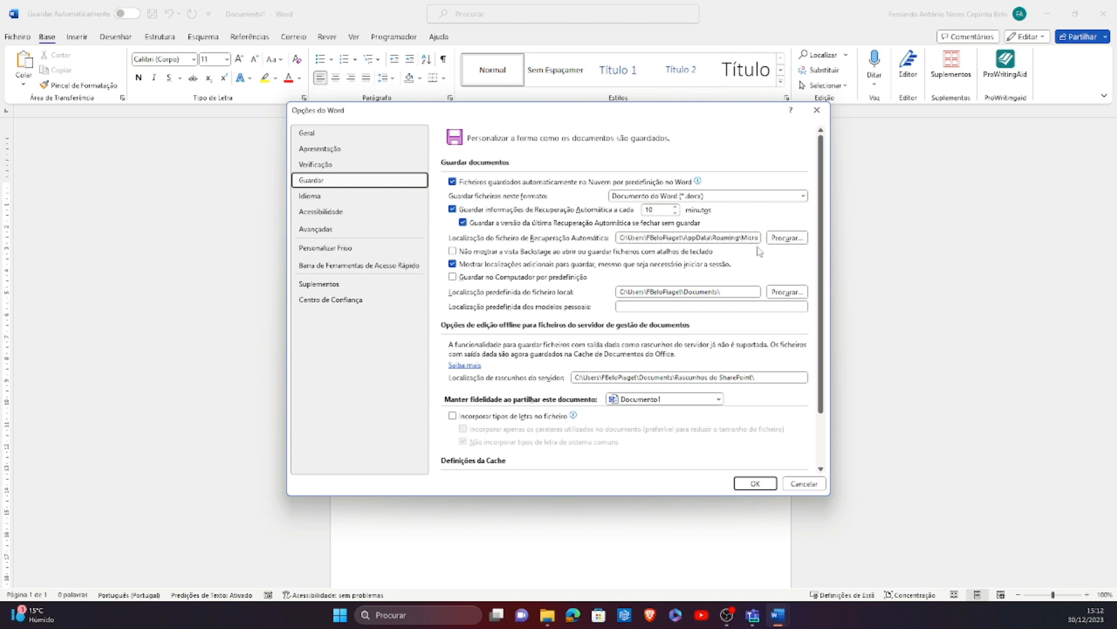
{"action": "left_click", "coordinate": [321, 196]}
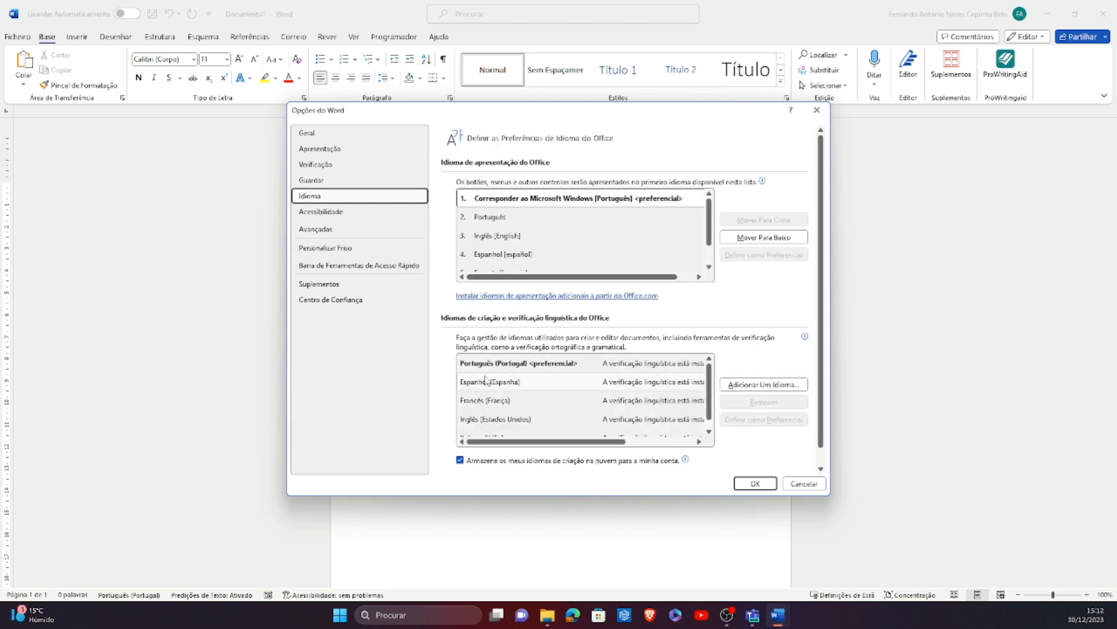
{"action": "left_click", "coordinate": [342, 214]}
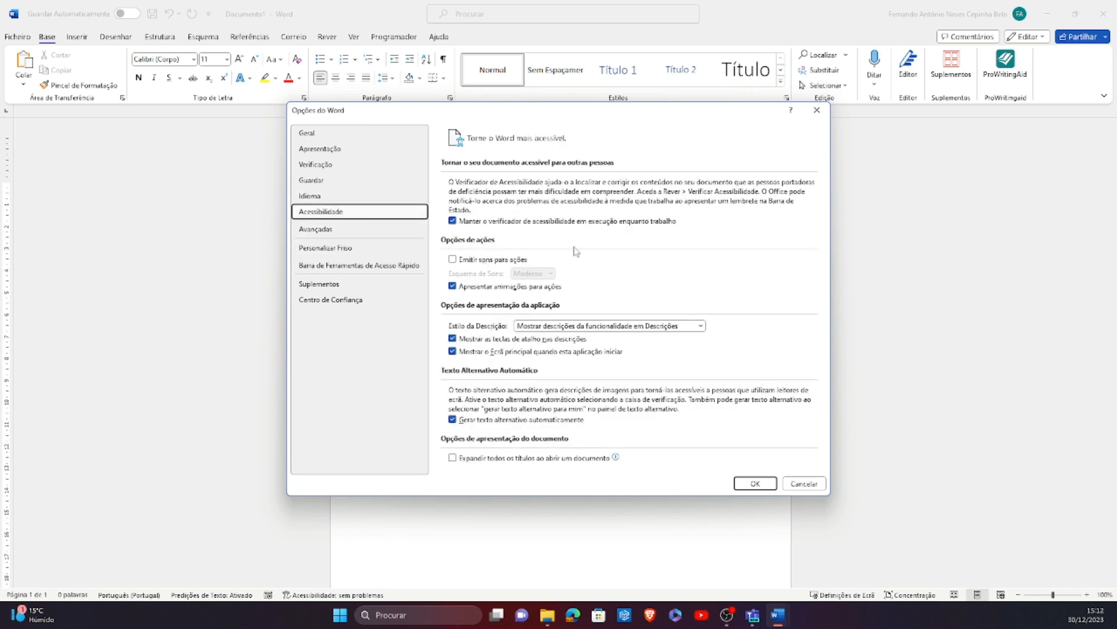
{"action": "left_click", "coordinate": [348, 233]}
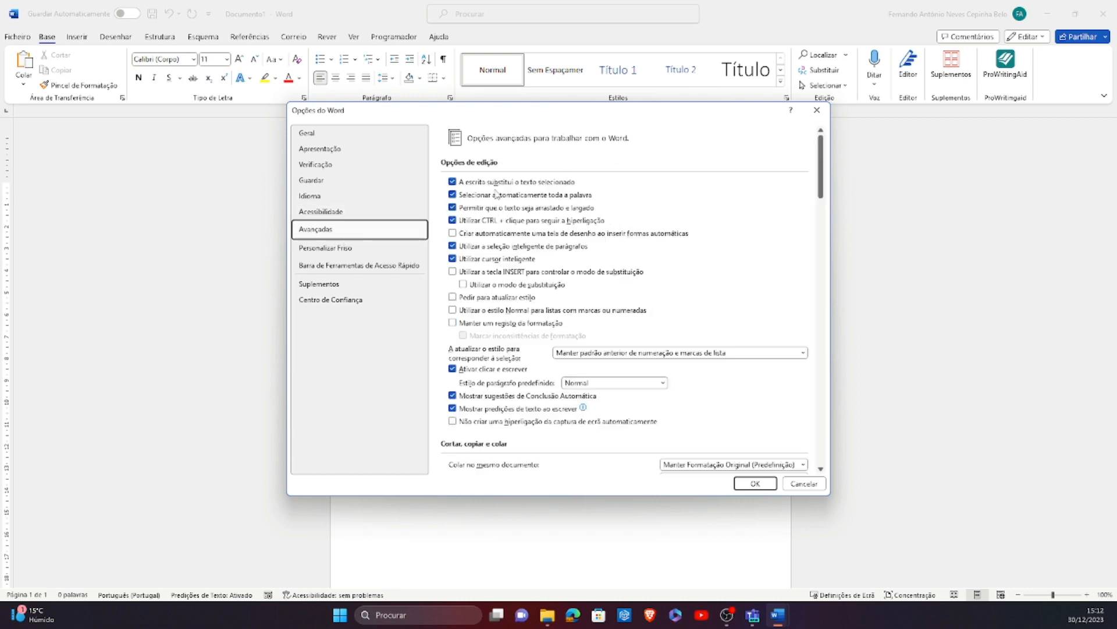
{"action": "scroll", "coordinate": [537, 272], "scroll_direction": "down", "scroll_amount": 5}
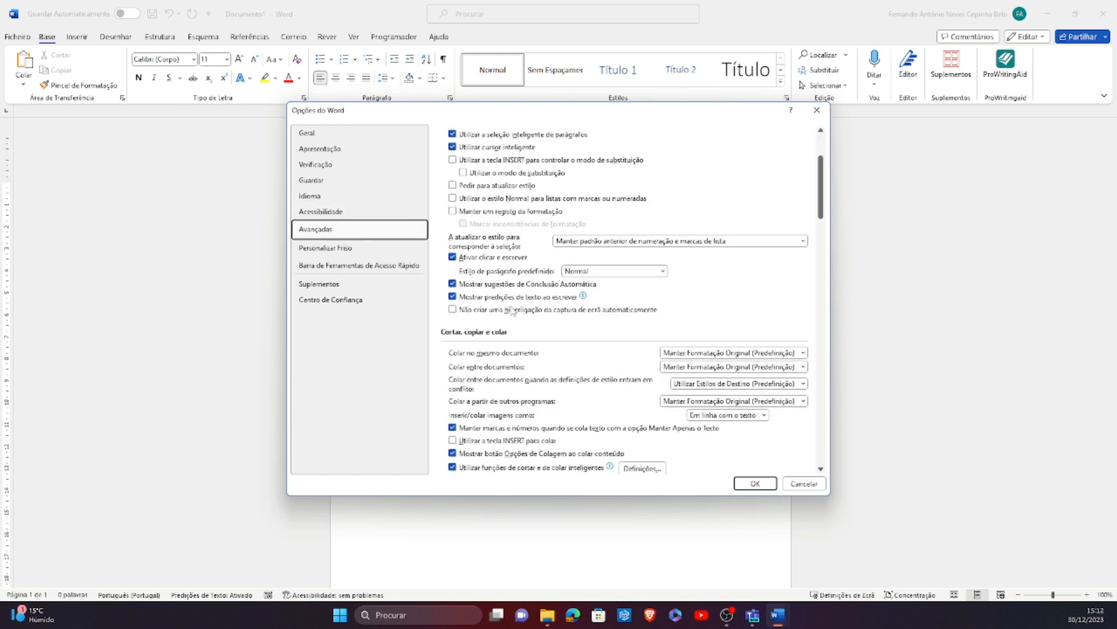
{"action": "scroll", "coordinate": [571, 323], "scroll_direction": "up", "scroll_amount": 5}
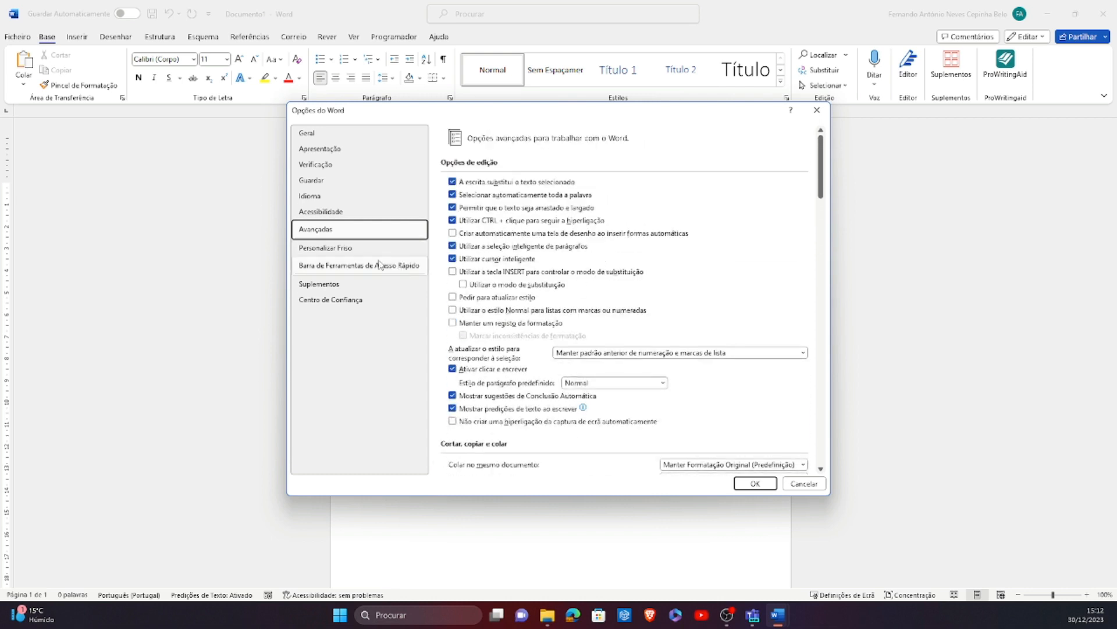
Review the ribbon, Quick Access Toolbar, add-in and Trust Center option pages, and accept the Word options
{"action": "left_click", "coordinate": [346, 248]}
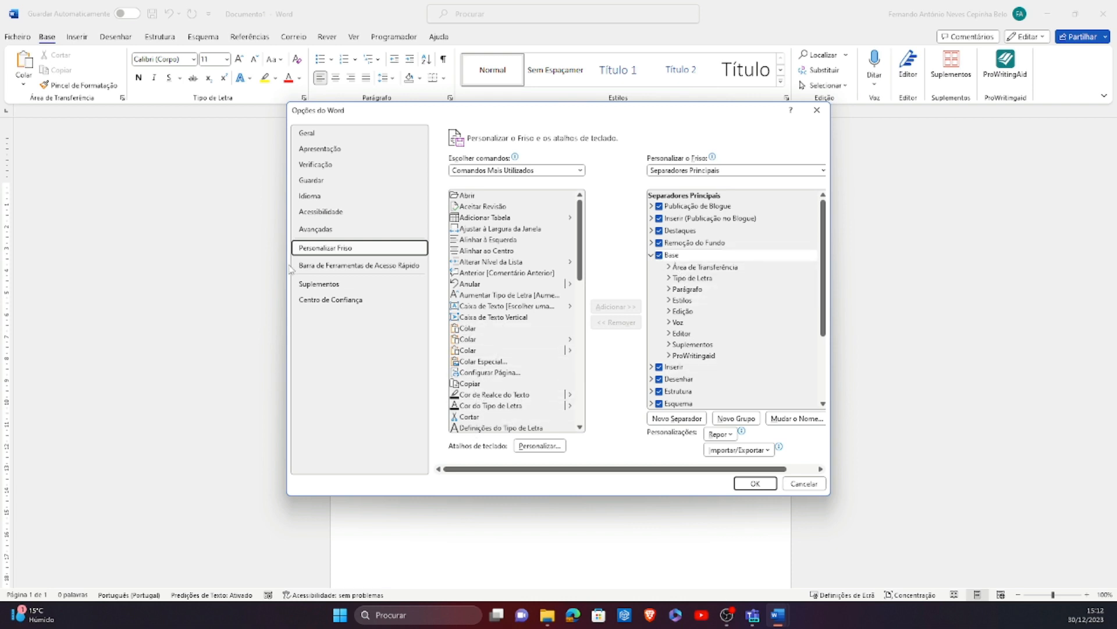
{"action": "left_click", "coordinate": [366, 267]}
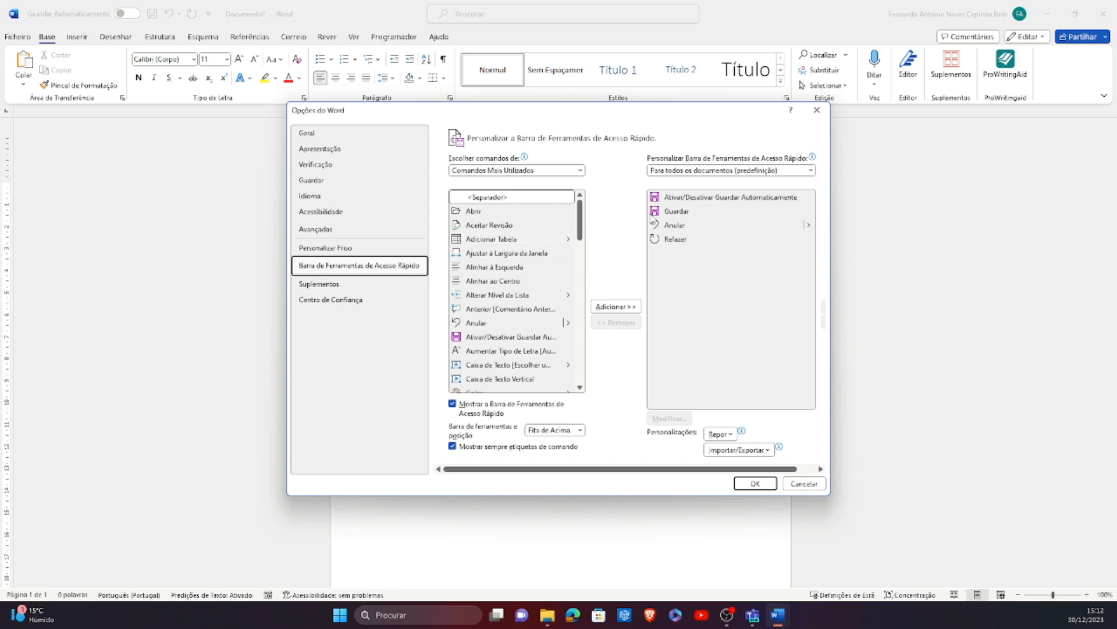
{"action": "left_click", "coordinate": [338, 285]}
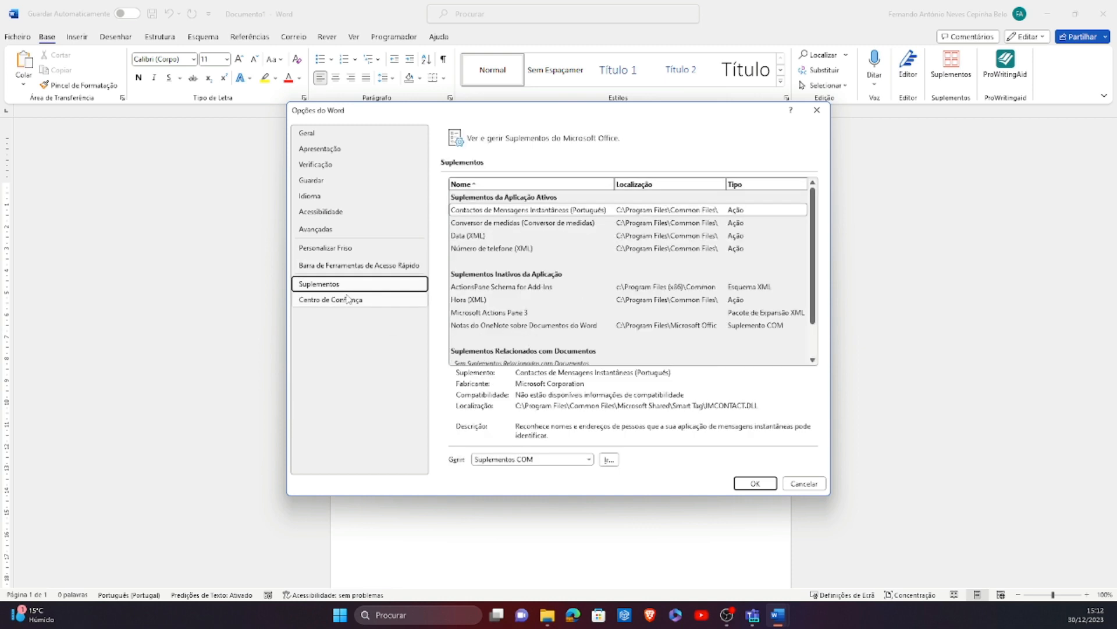
{"action": "left_click", "coordinate": [355, 301]}
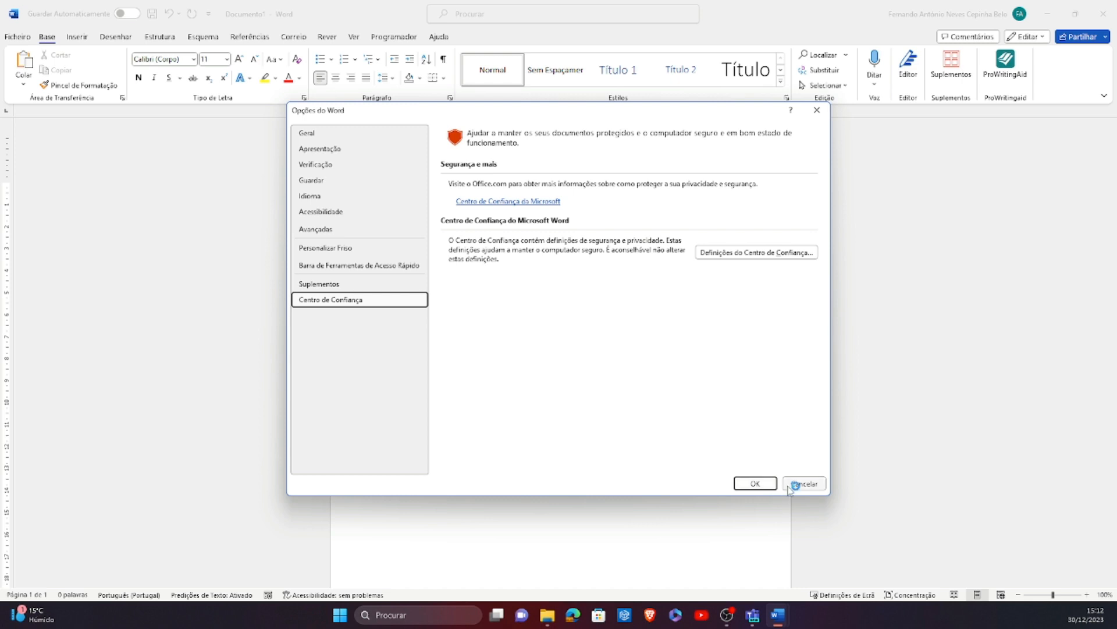
{"action": "left_click", "coordinate": [756, 484]}
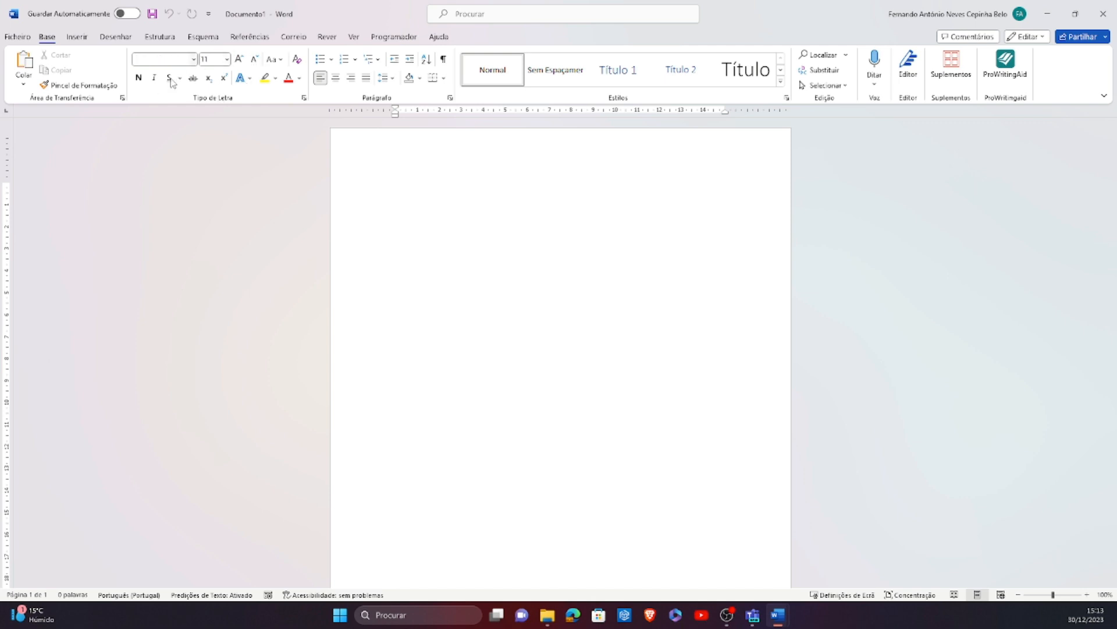
Browse the available fonts and sizes, and try enlarging the font to 14 points before returning it to 11
{"action": "left_click", "coordinate": [193, 60]}
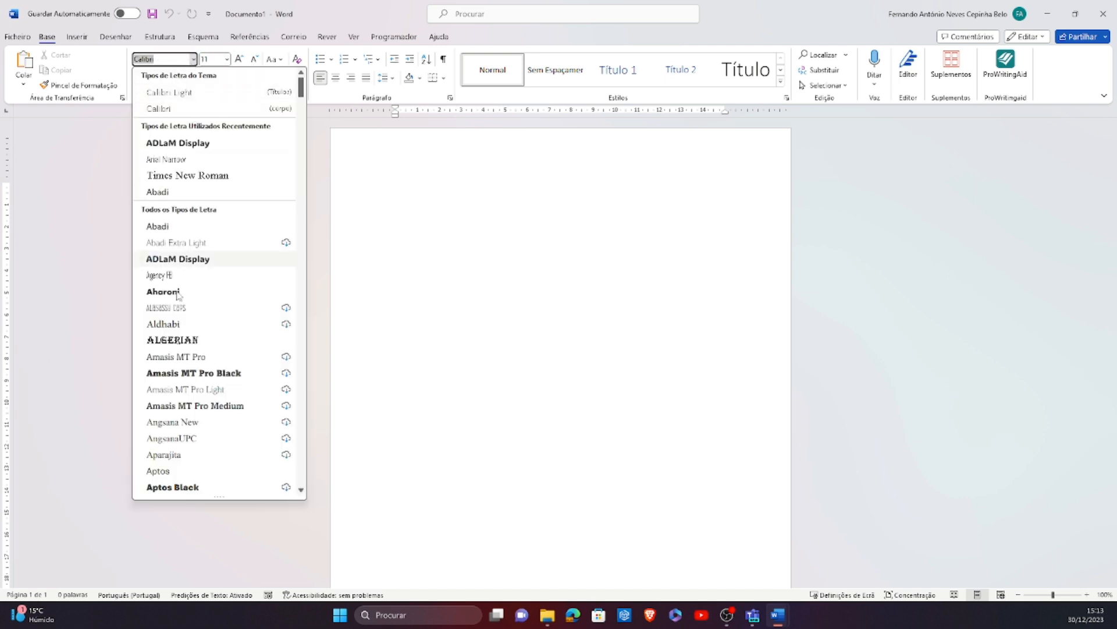
{"action": "left_click", "coordinate": [226, 60]}
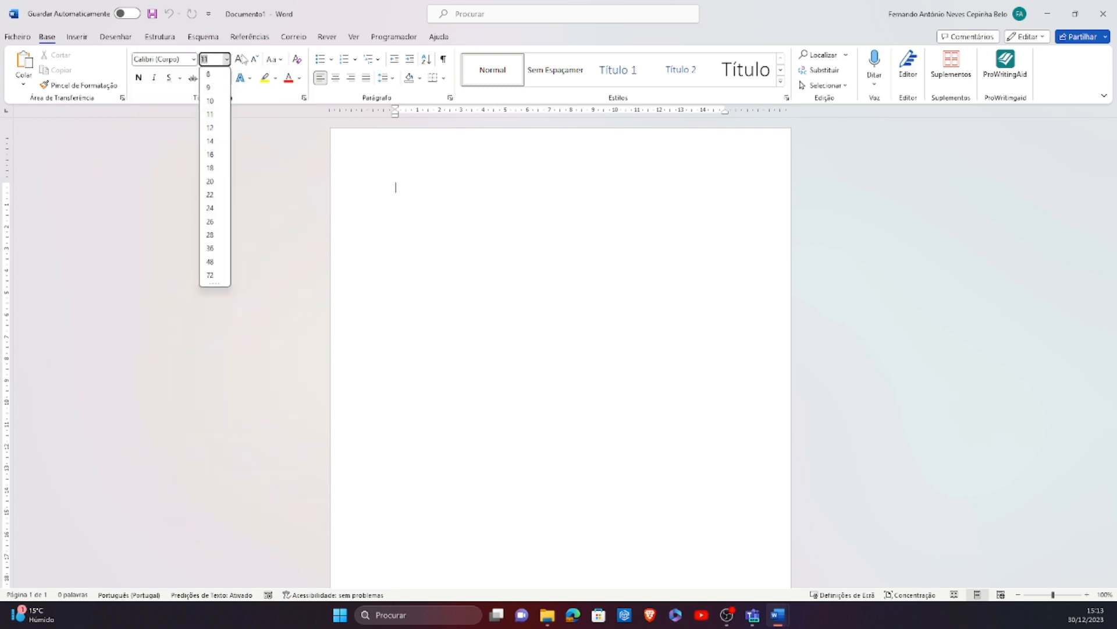
{"action": "left_click", "coordinate": [241, 60]}
{"action": "left_click", "coordinate": [241, 59]}
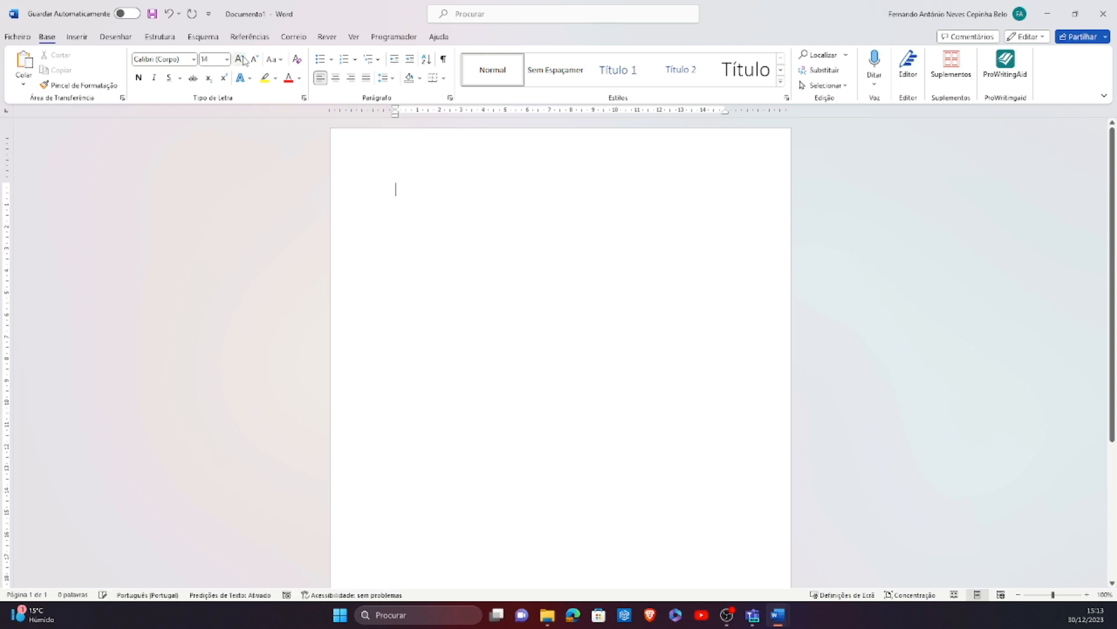
{"action": "left_click", "coordinate": [254, 60]}
{"action": "left_click", "coordinate": [254, 59]}
Examine the change-case choices and the underline styles and colours, and turn on strikethrough
{"action": "left_click", "coordinate": [274, 59]}
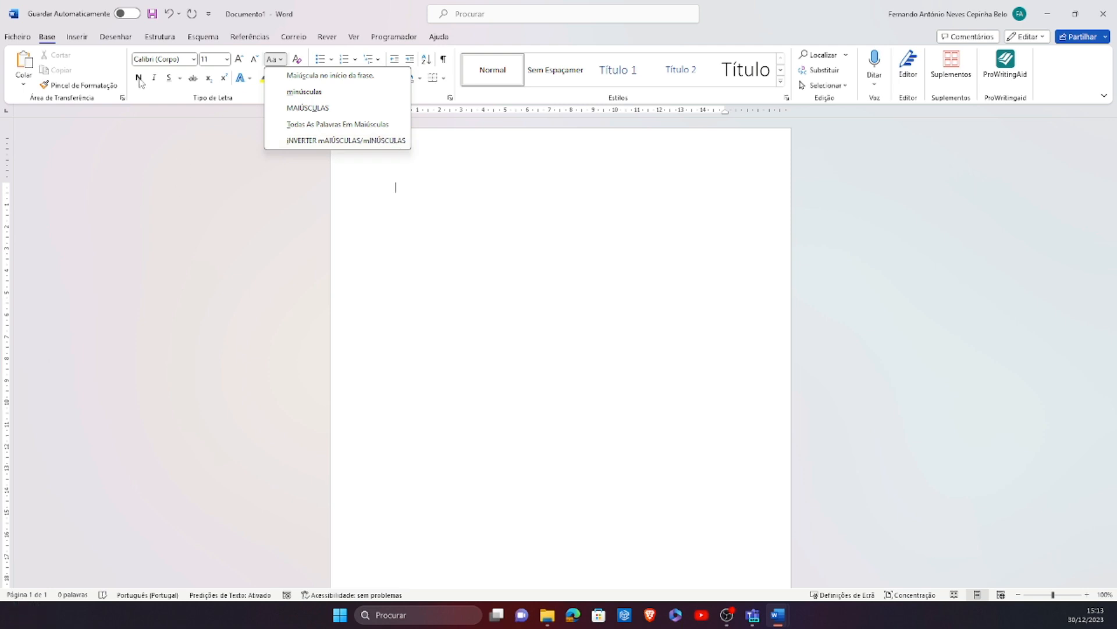
{"action": "left_click", "coordinate": [180, 79]}
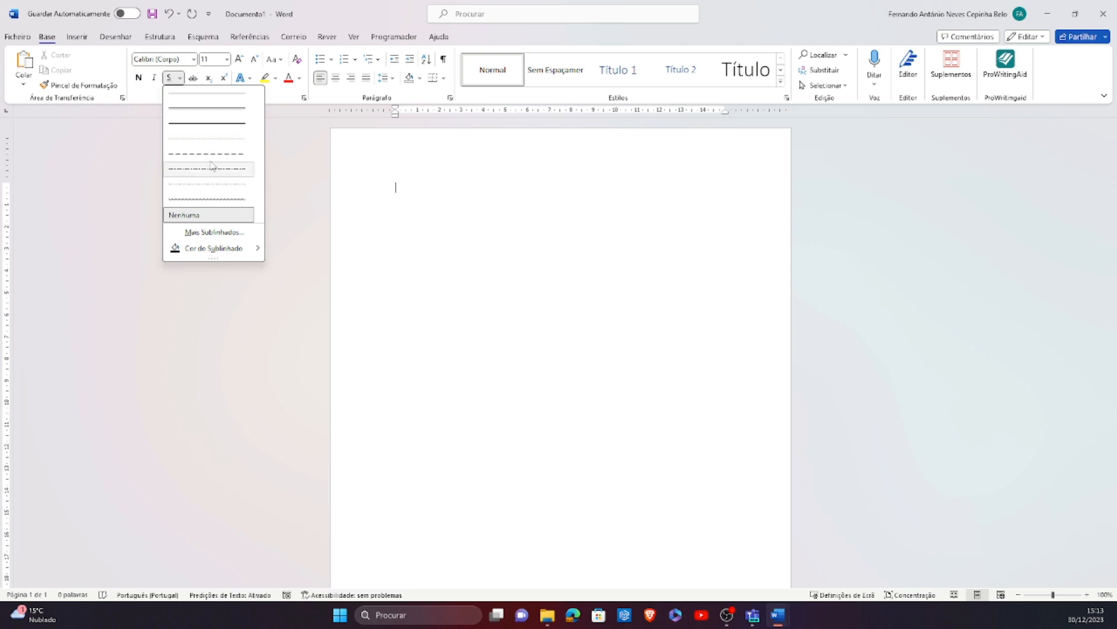
{"action": "mouse_move", "coordinate": [256, 255]}
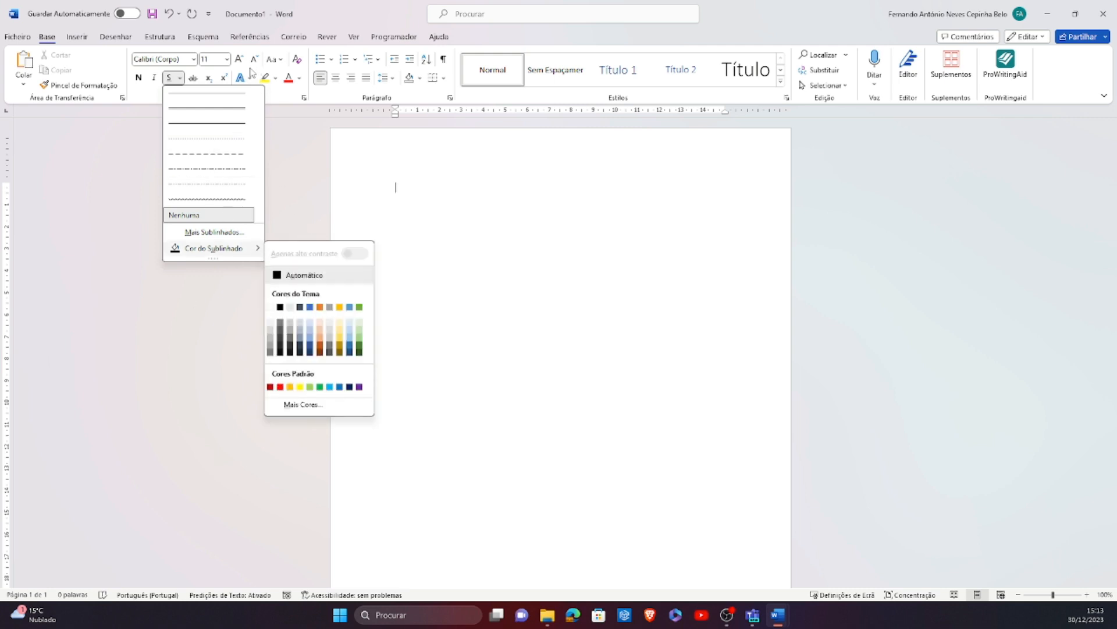
{"action": "left_click", "coordinate": [193, 80]}
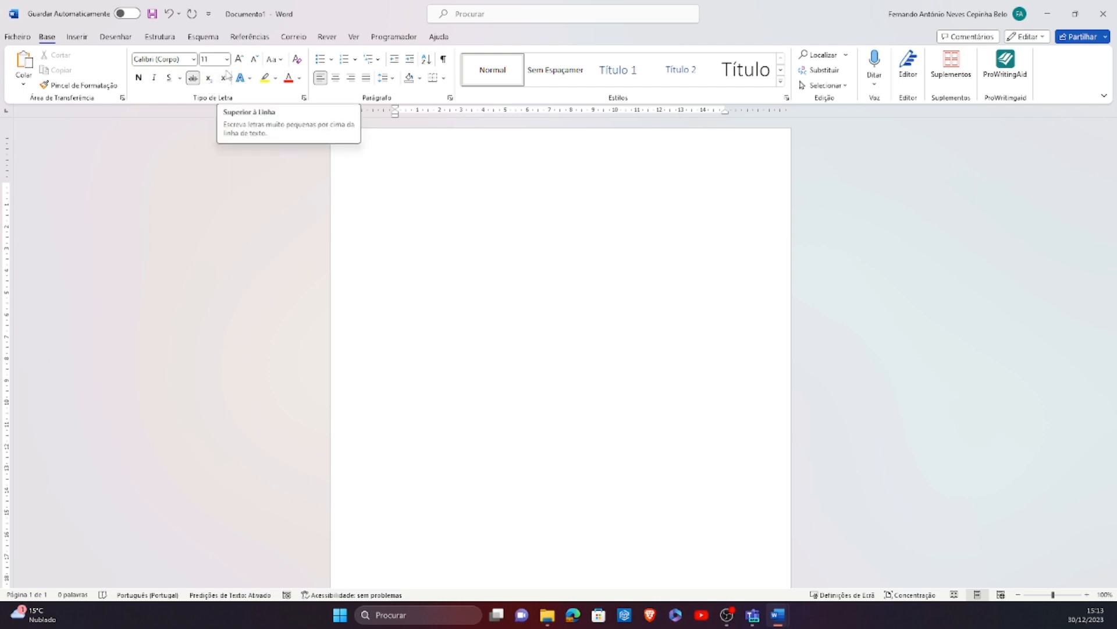
Examine the text effects, the highlight colours and the font colours with their gradient choices
{"action": "left_click", "coordinate": [249, 78]}
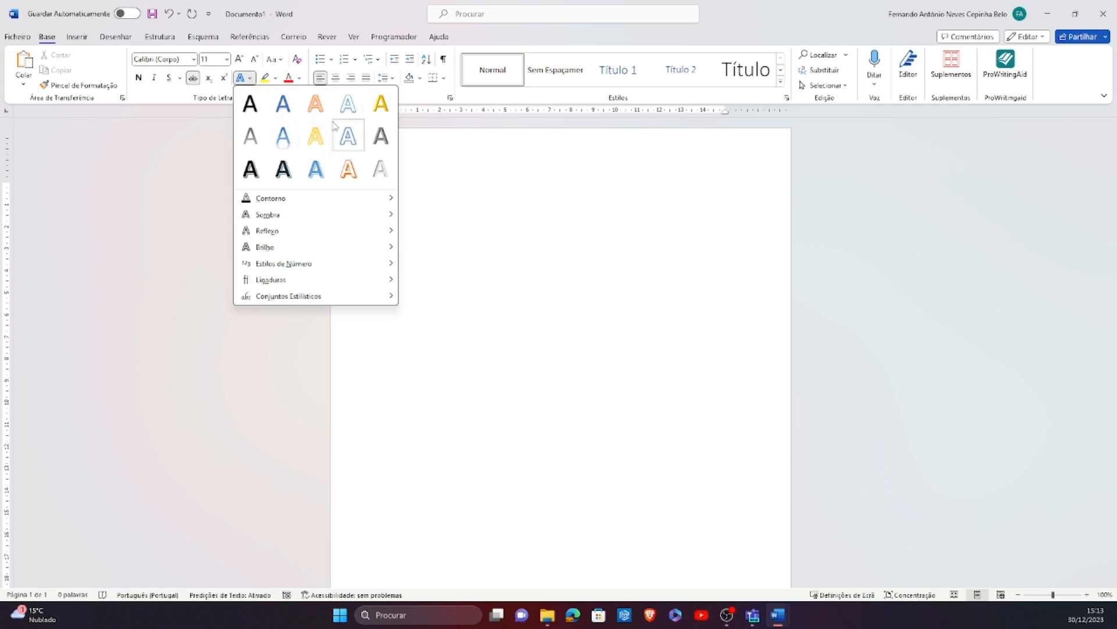
{"action": "mouse_move", "coordinate": [335, 218]}
{"action": "left_click", "coordinate": [276, 79]}
{"action": "left_click", "coordinate": [276, 79]}
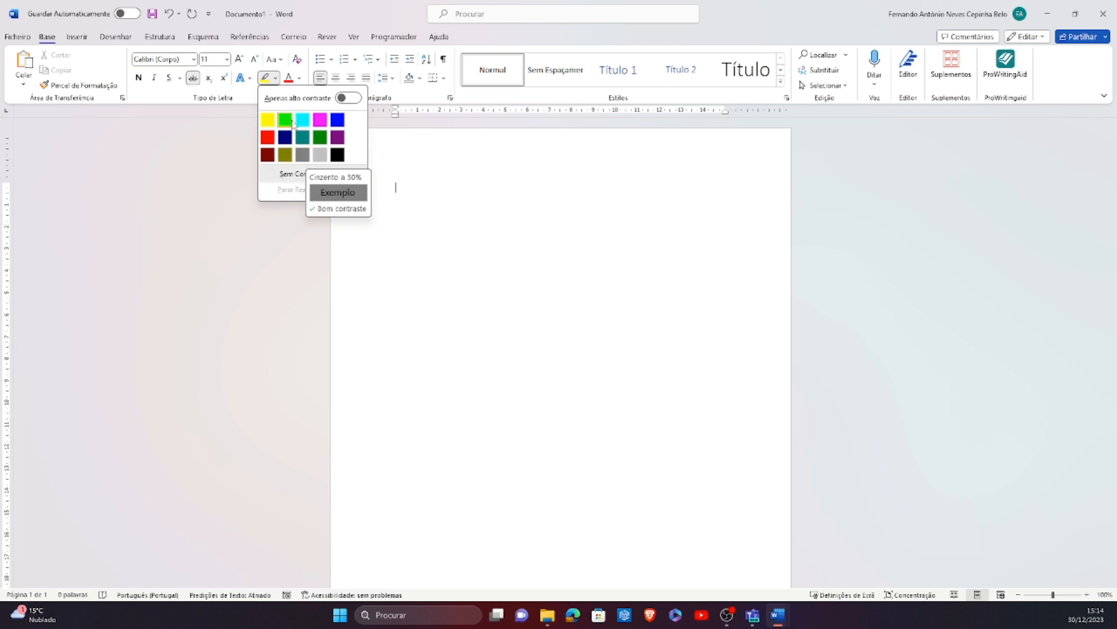
{"action": "left_click", "coordinate": [299, 79]}
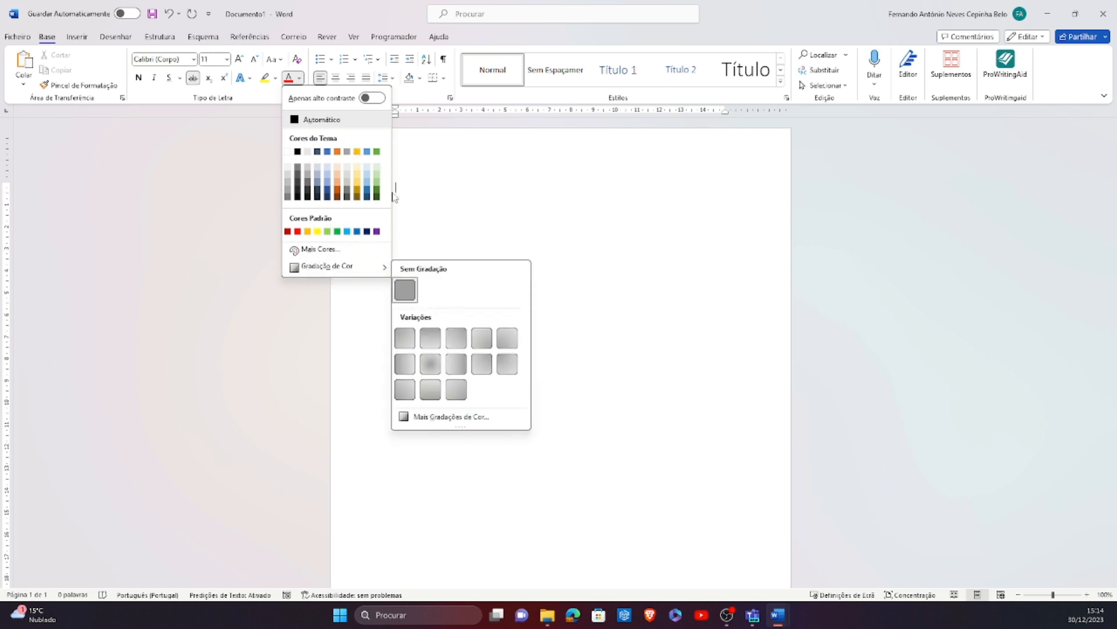
{"action": "left_click", "coordinate": [218, 178]}
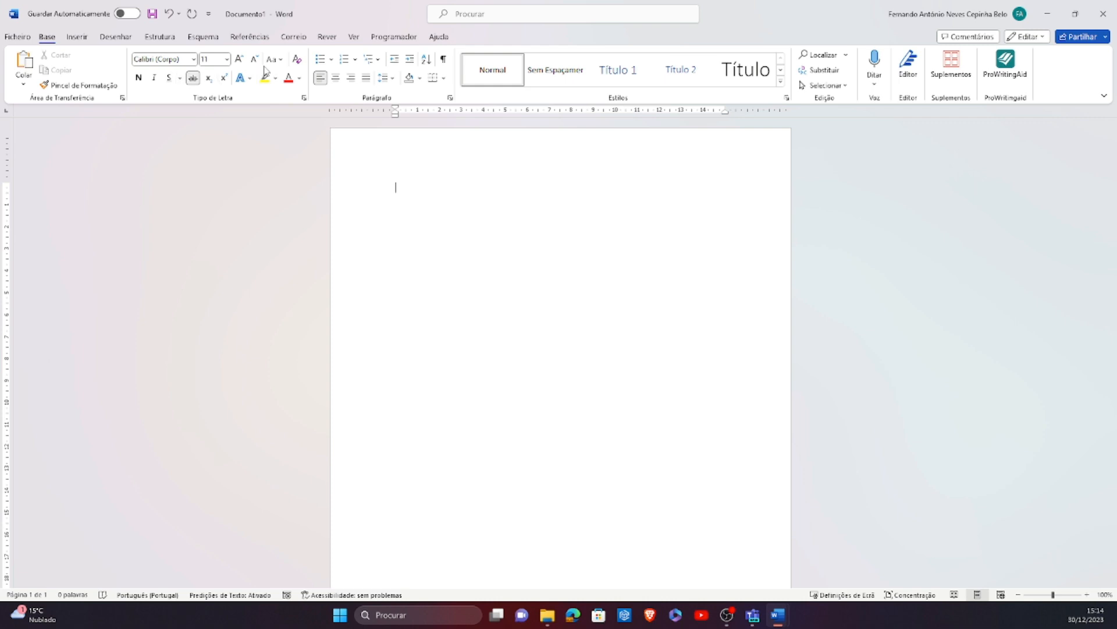
Examine the basic and advanced settings of the Font dialog and leave it without changes
{"action": "left_click", "coordinate": [303, 99]}
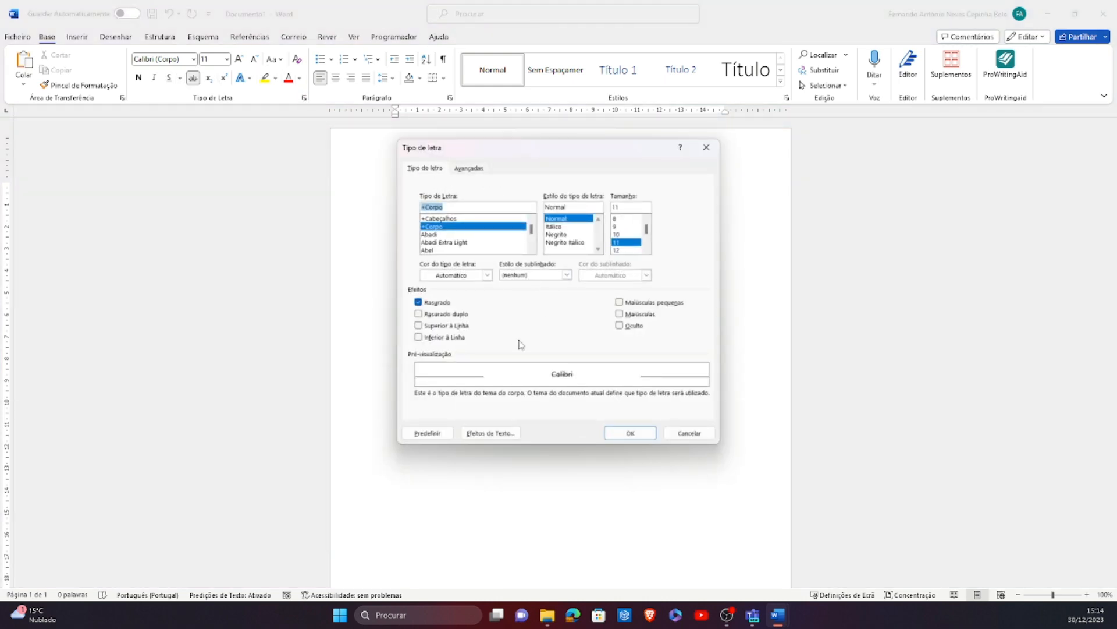
{"action": "left_click", "coordinate": [469, 169]}
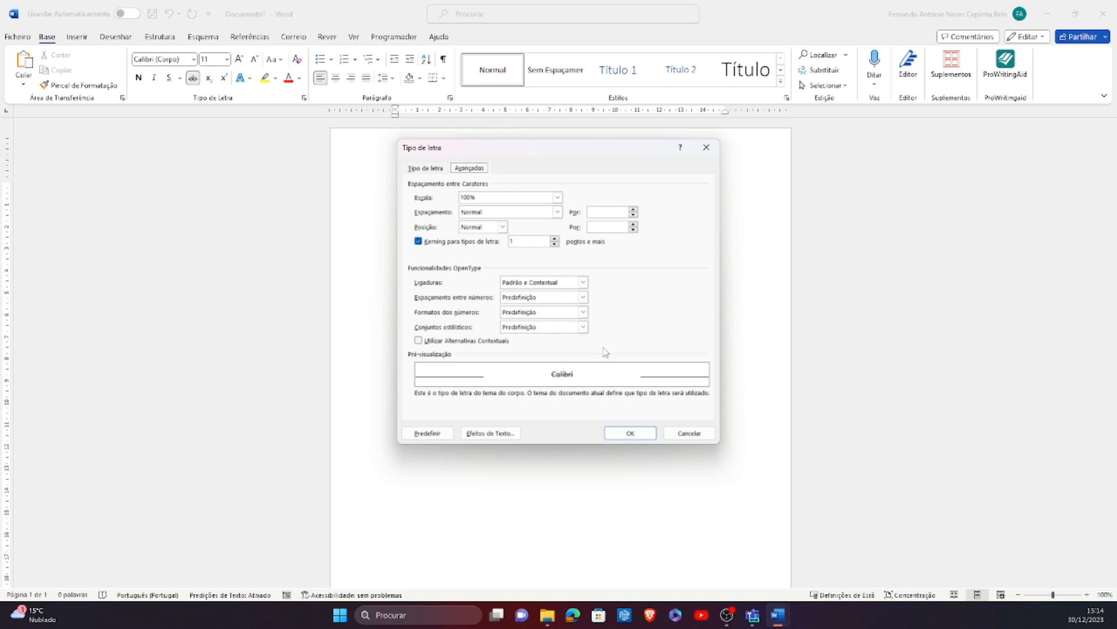
{"action": "left_click", "coordinate": [431, 168]}
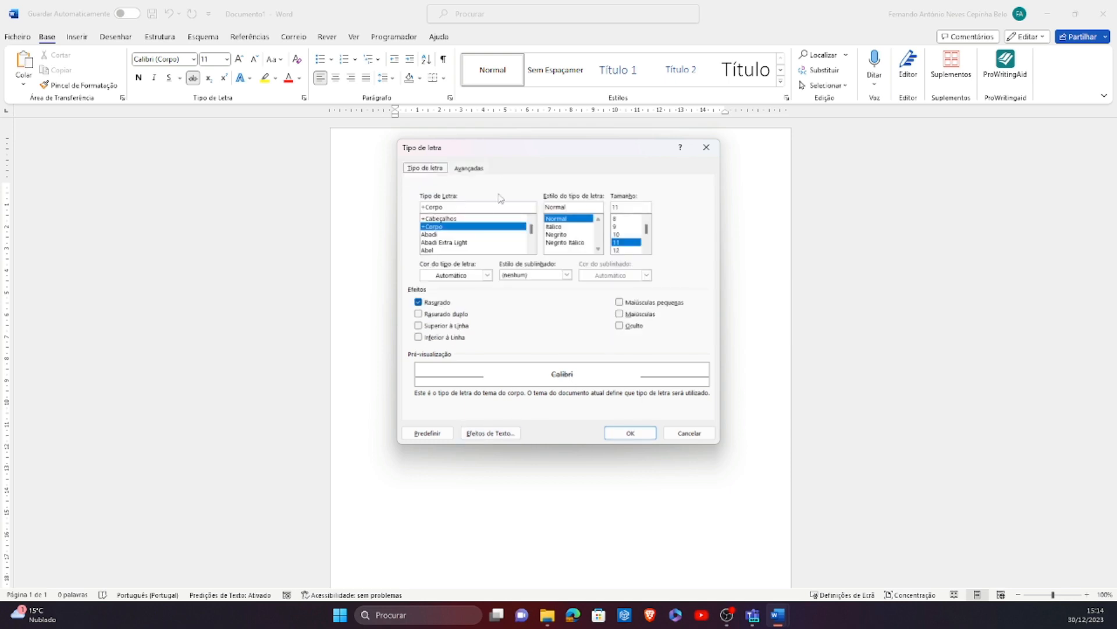
{"action": "left_click", "coordinate": [701, 437]}
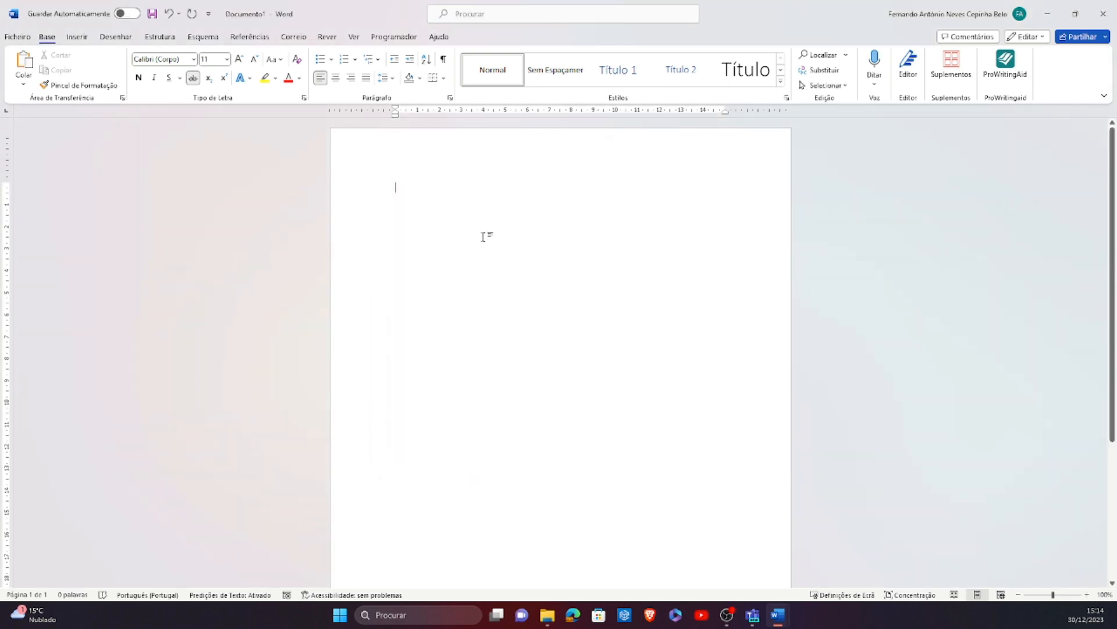
Enter a first name at the start of the blank document and remove its strikethrough
{"action": "type", "text": "Fernando"}
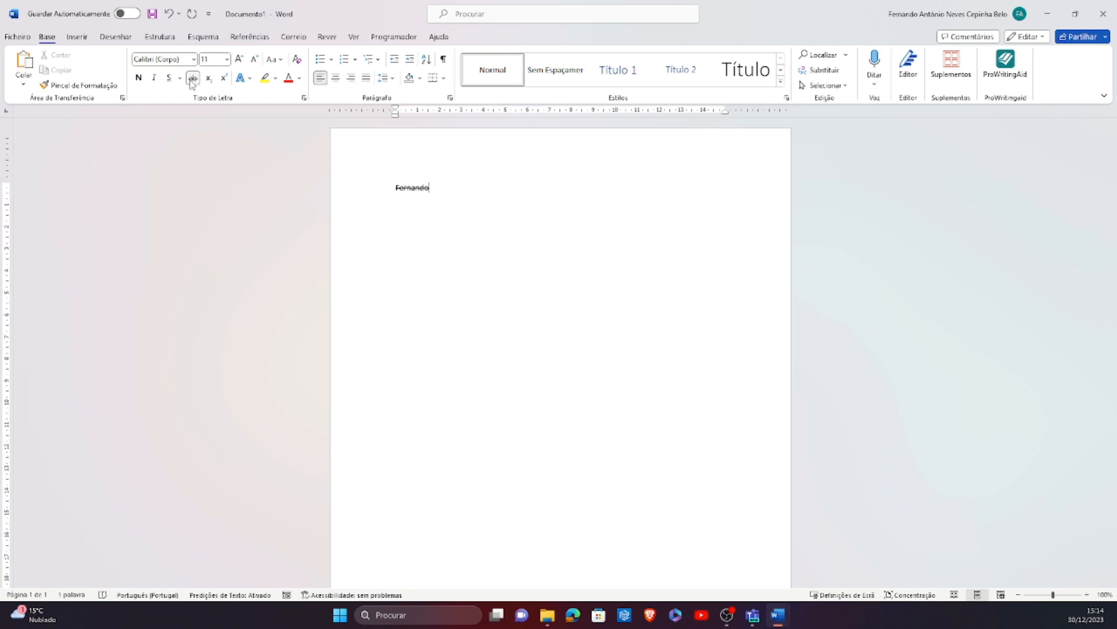
{"action": "left_click_drag", "start_coordinate": [431, 192], "coordinate": [368, 186]}
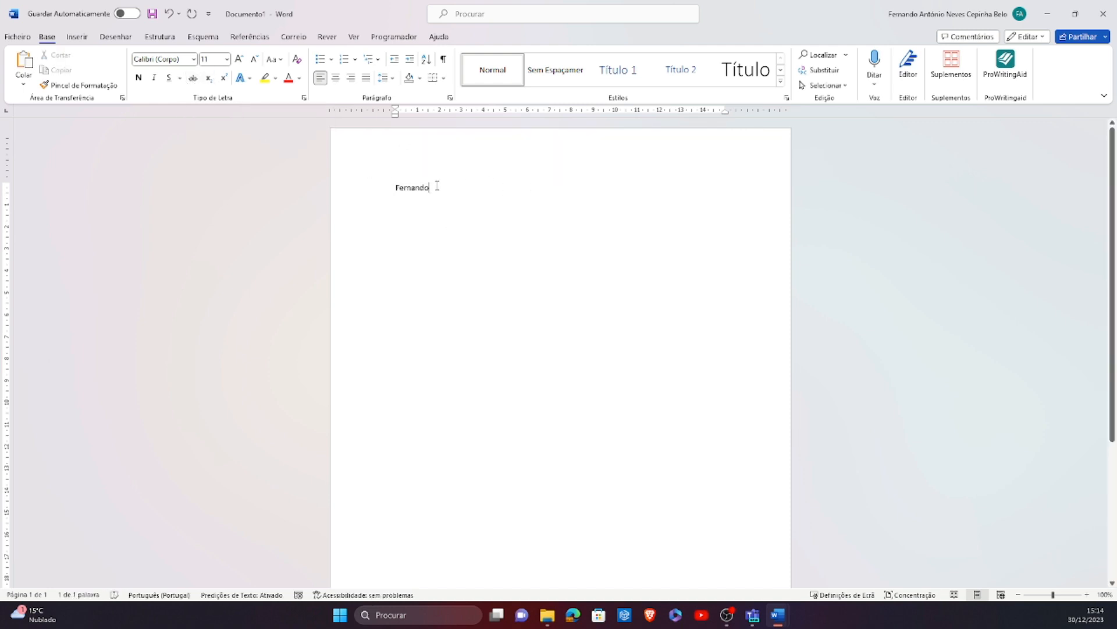
Format the first name in the document as bold italic with a wavy underline and a font size of 36
{"action": "left_click", "coordinate": [138, 78]}
{"action": "left_click", "coordinate": [154, 77]}
{"action": "left_click", "coordinate": [180, 77]}
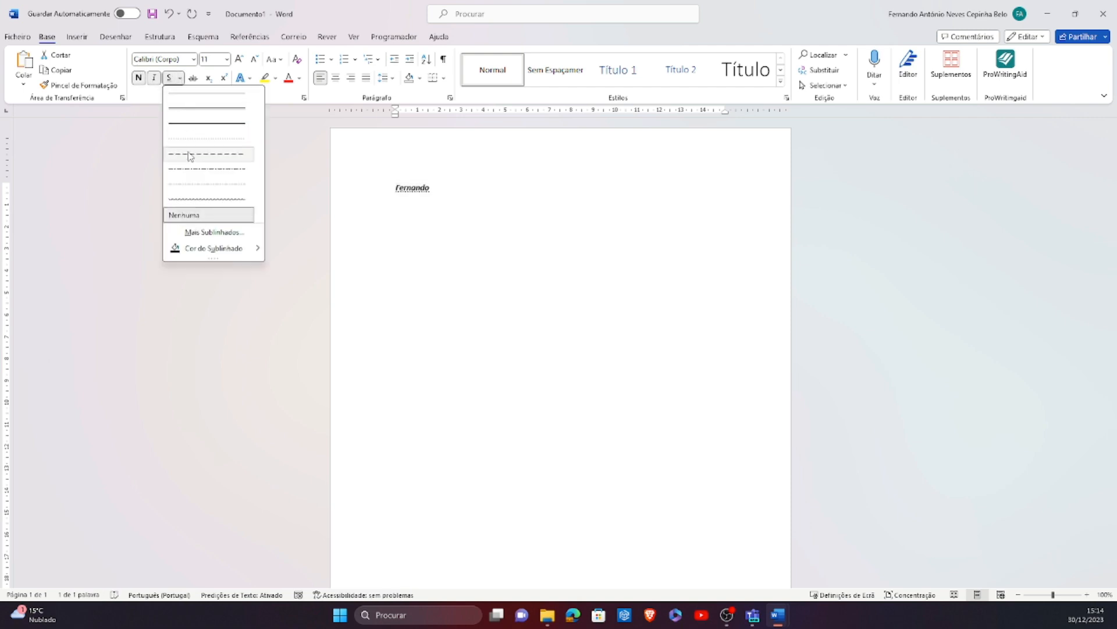
{"action": "left_click", "coordinate": [215, 201]}
{"action": "left_click", "coordinate": [226, 58]}
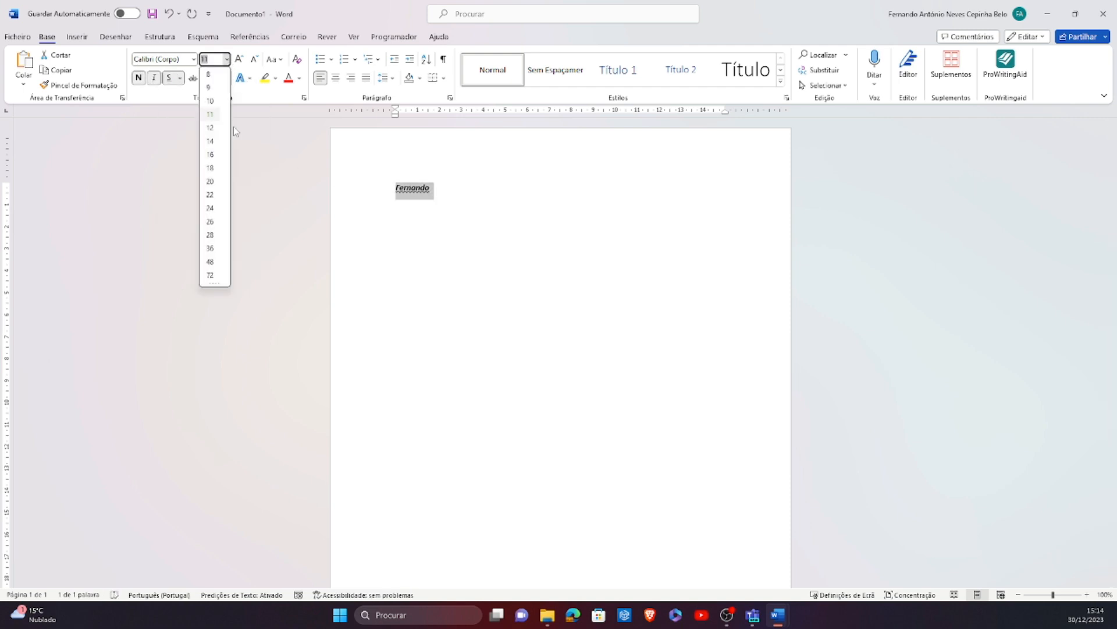
{"action": "left_click", "coordinate": [217, 248]}
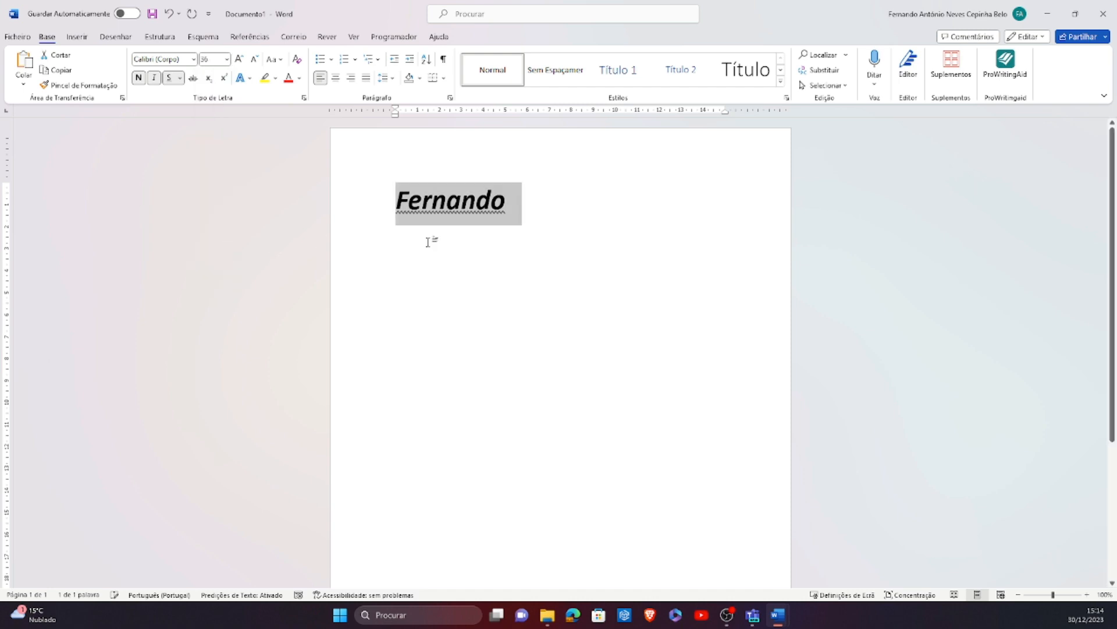
Give the selected name a red underline and a blue font colour through the Font dialog, checking its advanced settings
{"action": "left_click", "coordinate": [304, 98]}
{"action": "left_click", "coordinate": [476, 169]}
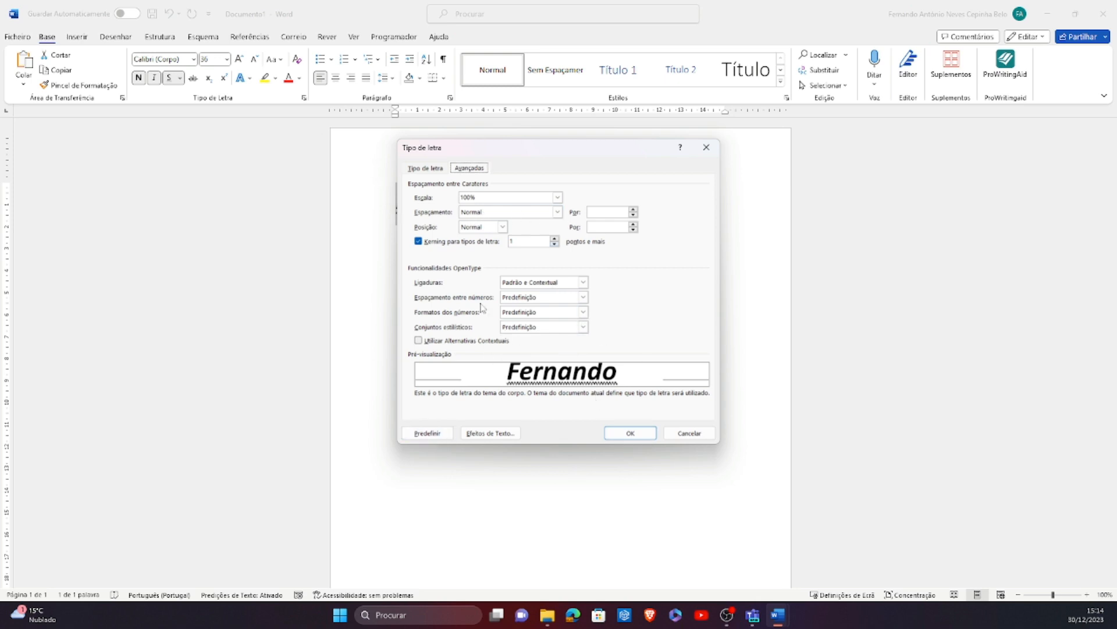
{"action": "left_click", "coordinate": [437, 168]}
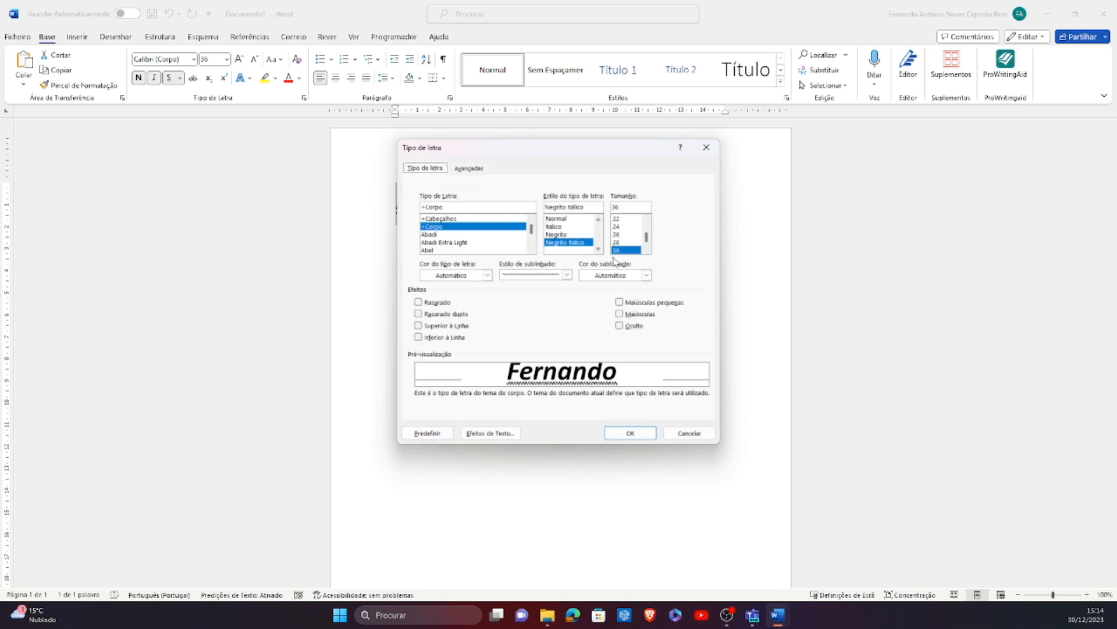
{"action": "left_click", "coordinate": [646, 276]}
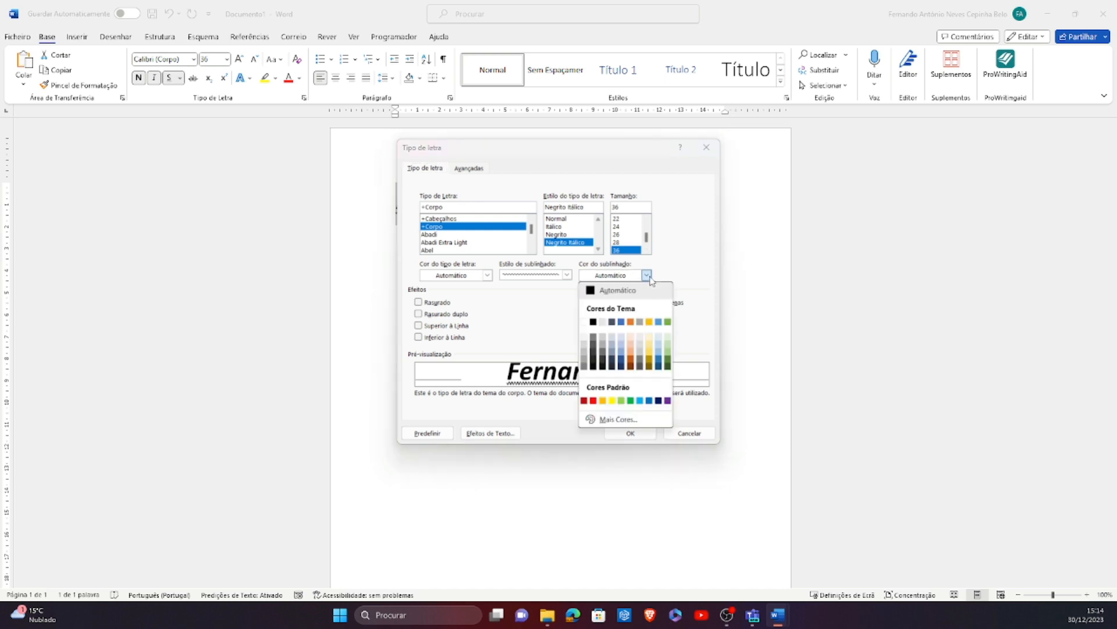
{"action": "left_click", "coordinate": [594, 400]}
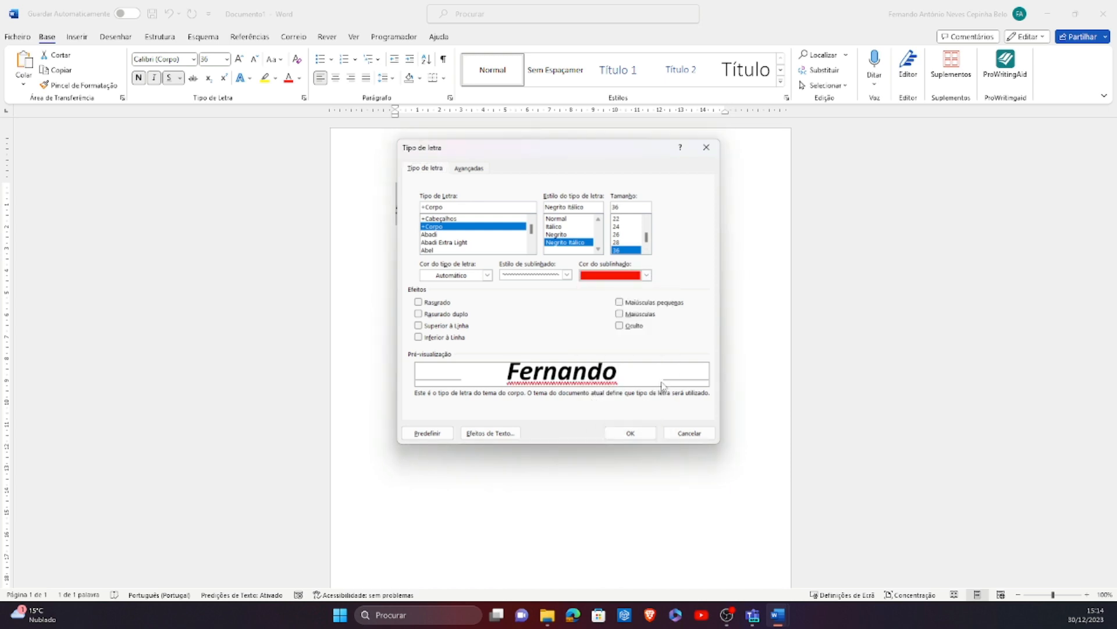
{"action": "left_click", "coordinate": [488, 276]}
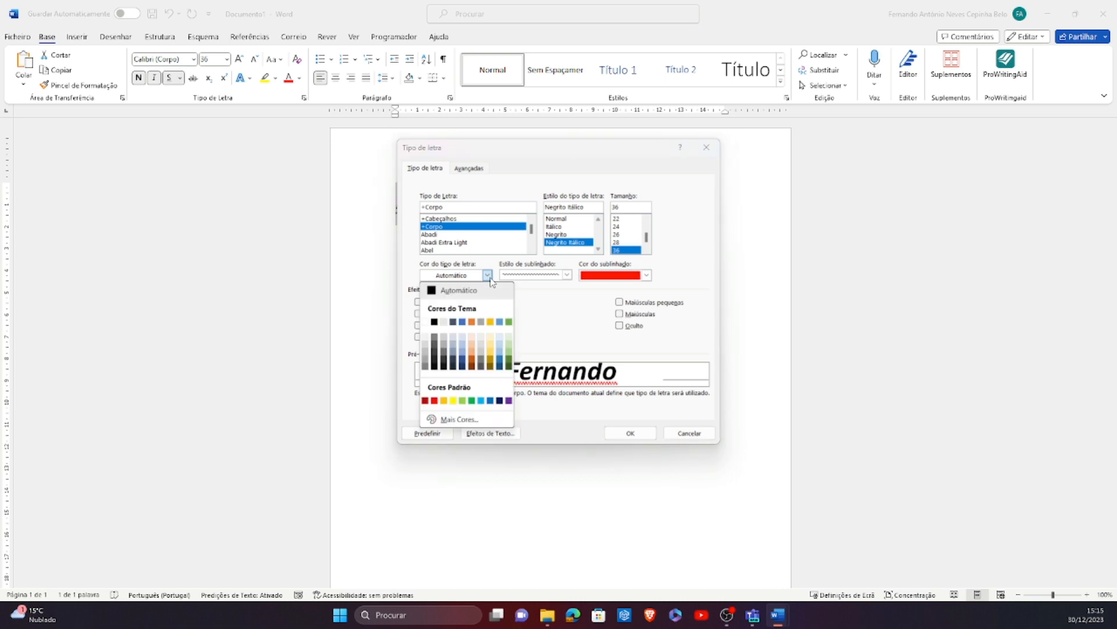
{"action": "left_click", "coordinate": [490, 400]}
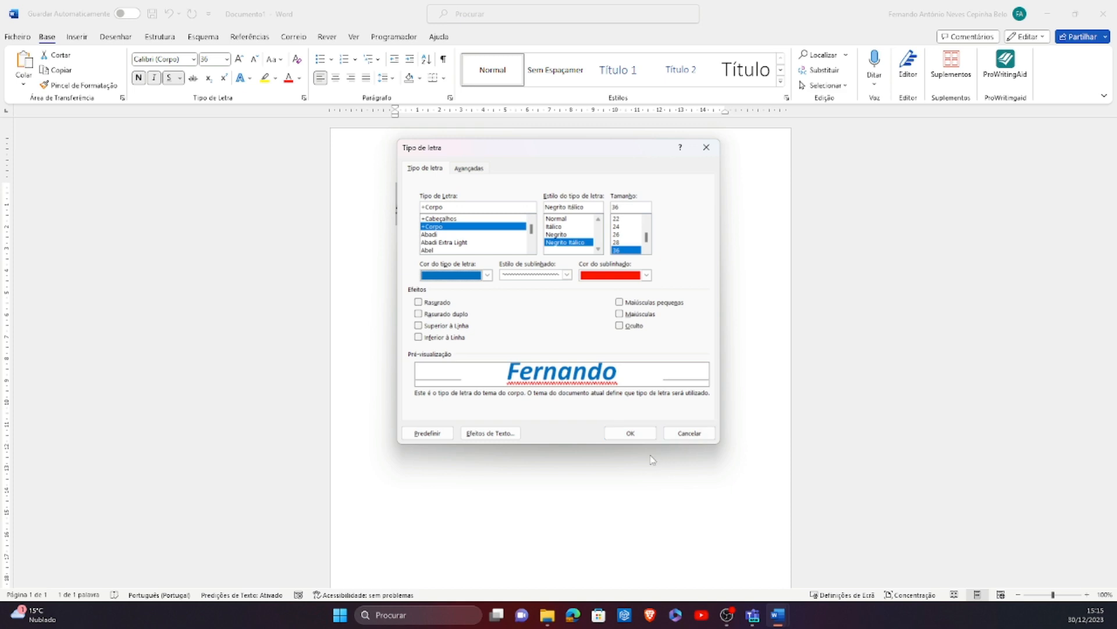
{"action": "left_click", "coordinate": [648, 437]}
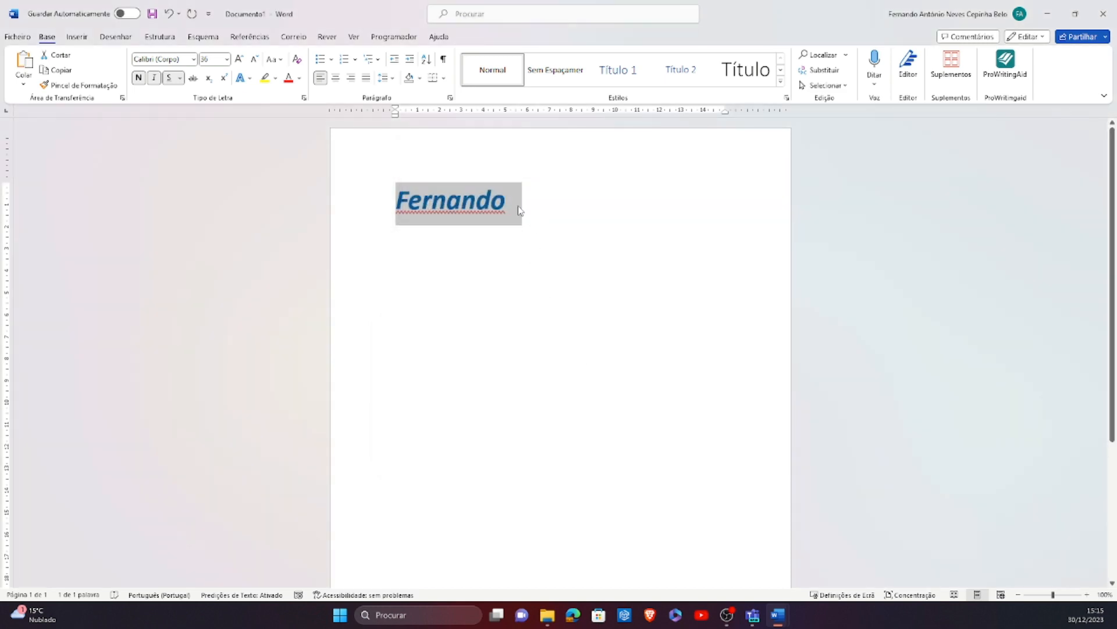
Add a 2 directly after the name and format it as superscript
{"action": "left_click", "coordinate": [593, 185]}
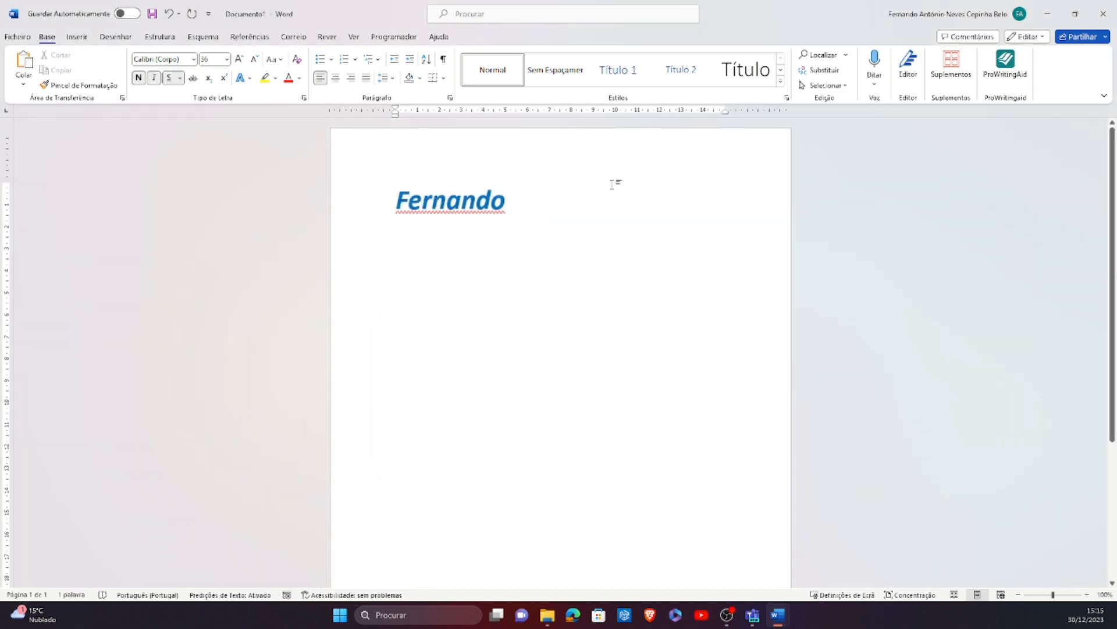
{"action": "type", "text": "2"}
{"action": "left_click_drag", "start_coordinate": [502, 202], "coordinate": [520, 202]}
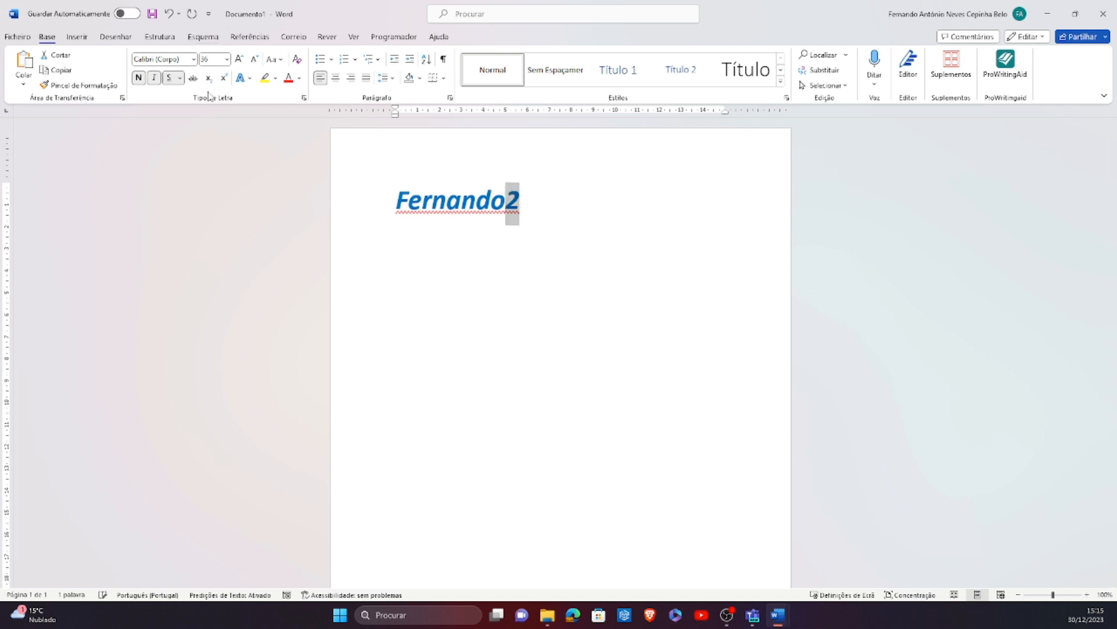
{"action": "left_click", "coordinate": [223, 83]}
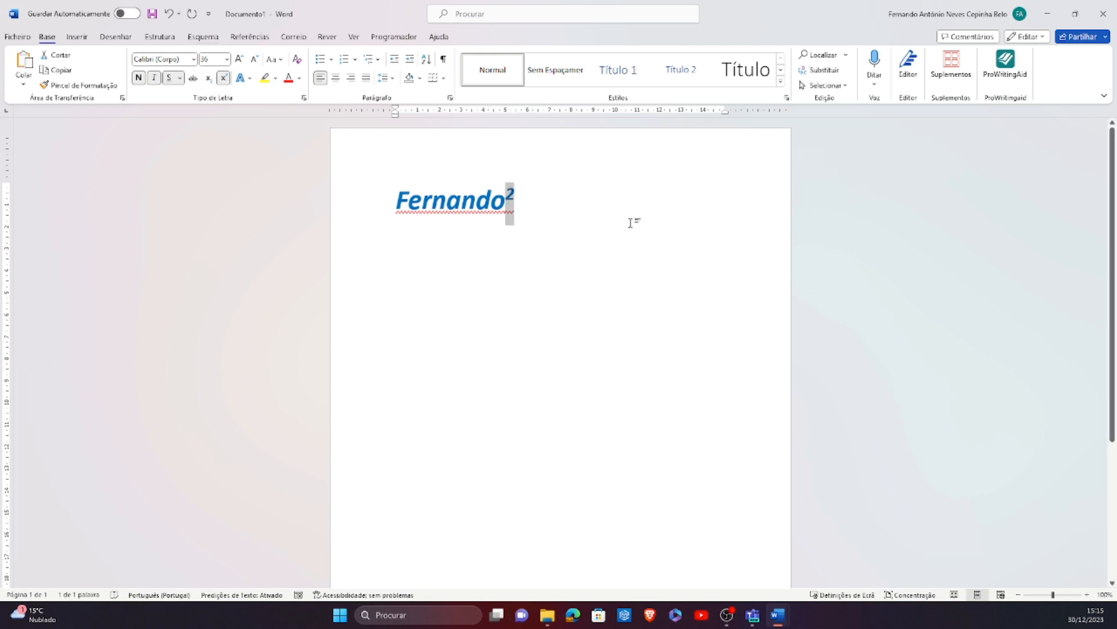
Add two new lines below the name and examine the full gallery of styles without applying one
{"action": "left_click", "coordinate": [540, 169]}
{"action": "key", "text": "Return"}
{"action": "key", "text": "Return"}
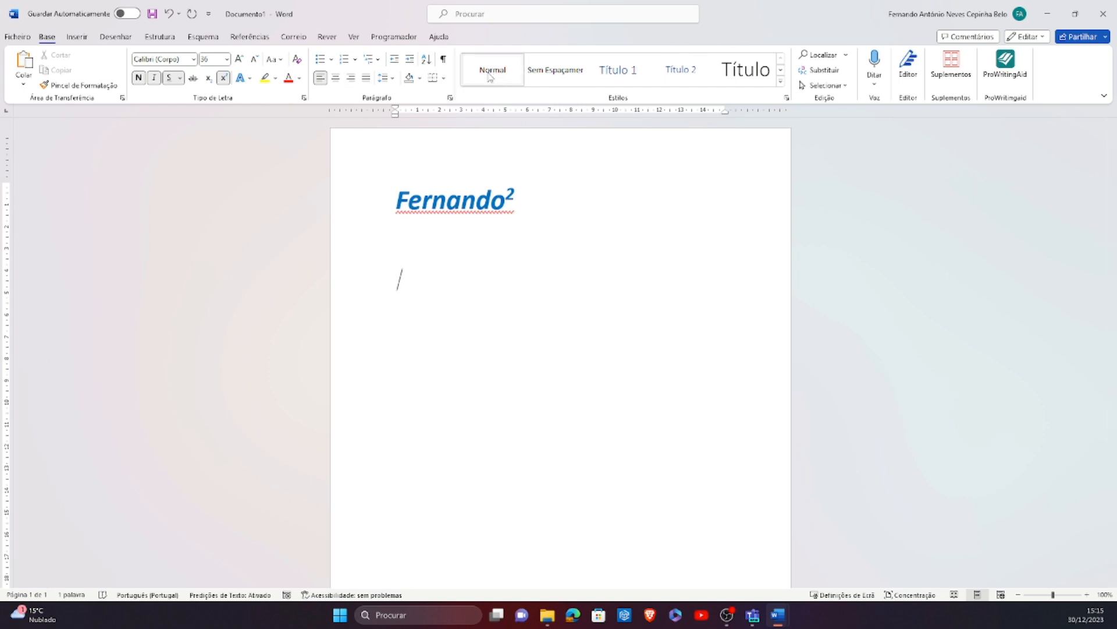
{"action": "left_click", "coordinate": [781, 81]}
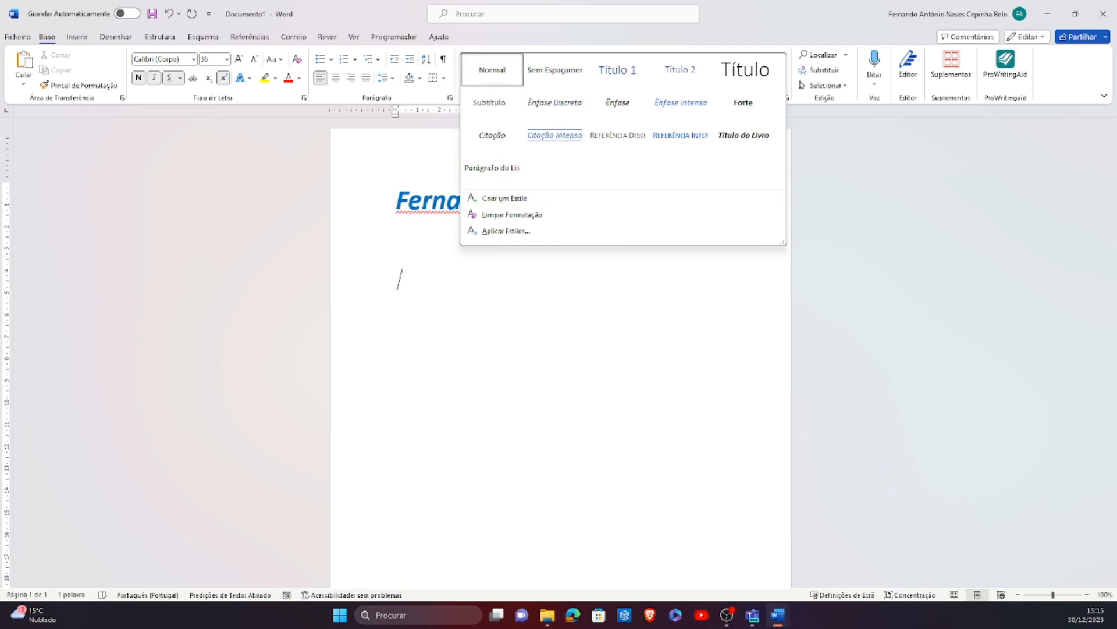
{"action": "left_click", "coordinate": [480, 286]}
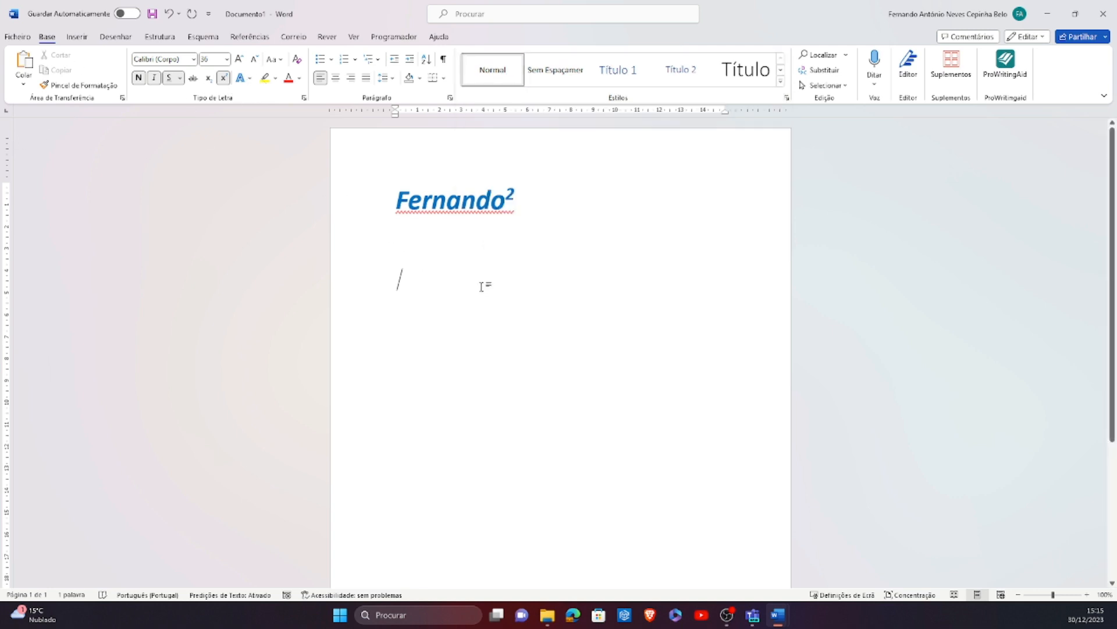
{"action": "left_click", "coordinate": [416, 243]}
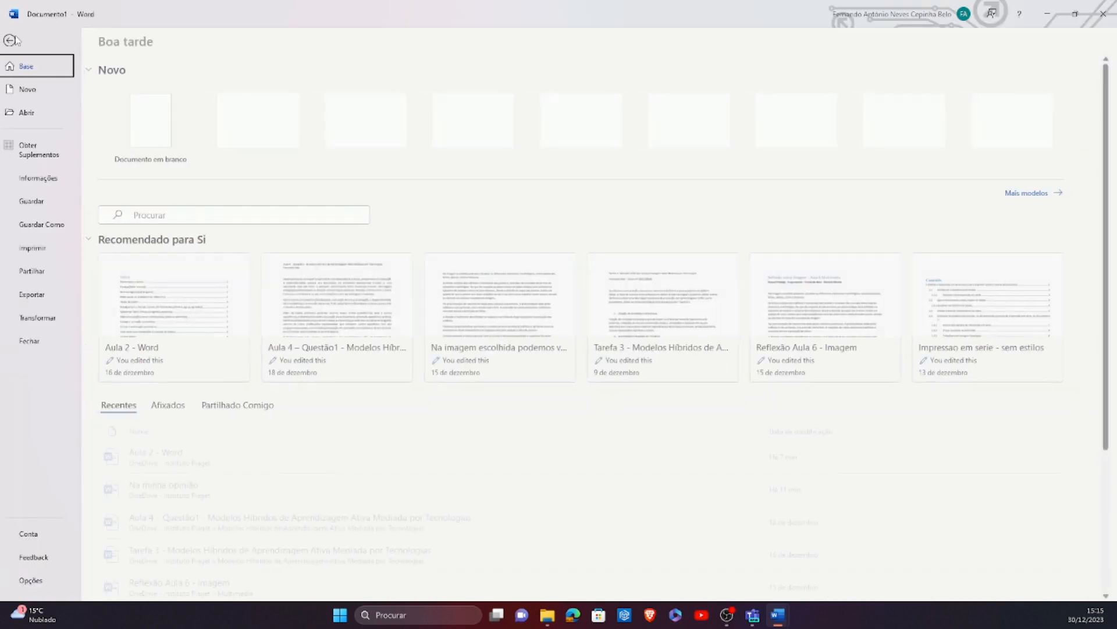
Examine the user name and initials in the general program options and leave them without changes
{"action": "left_click", "coordinate": [18, 37]}
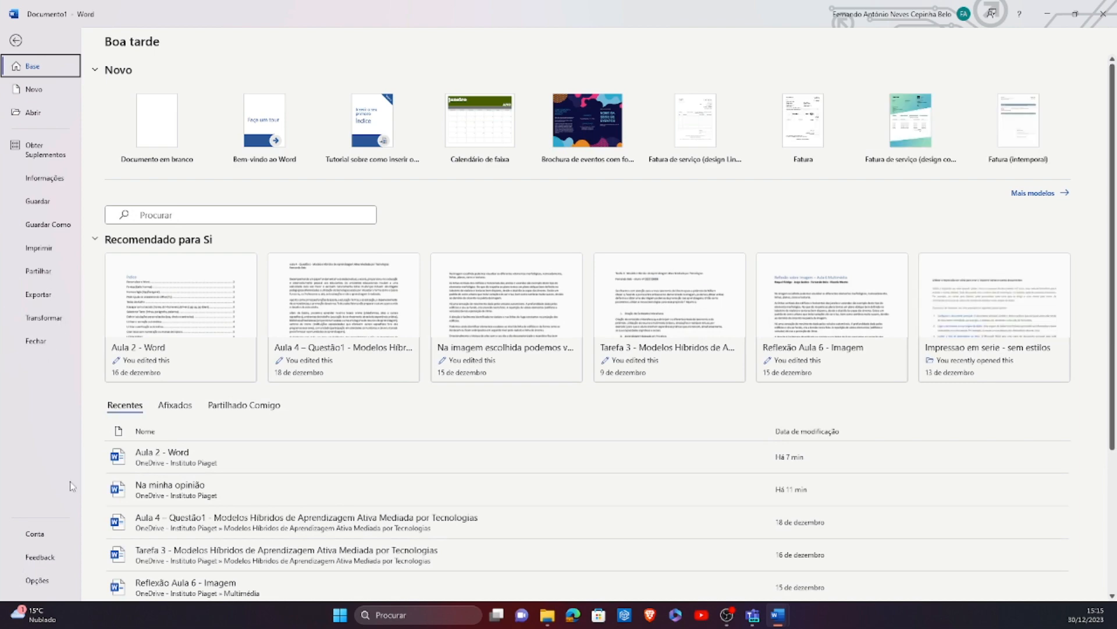
{"action": "left_click", "coordinate": [54, 579]}
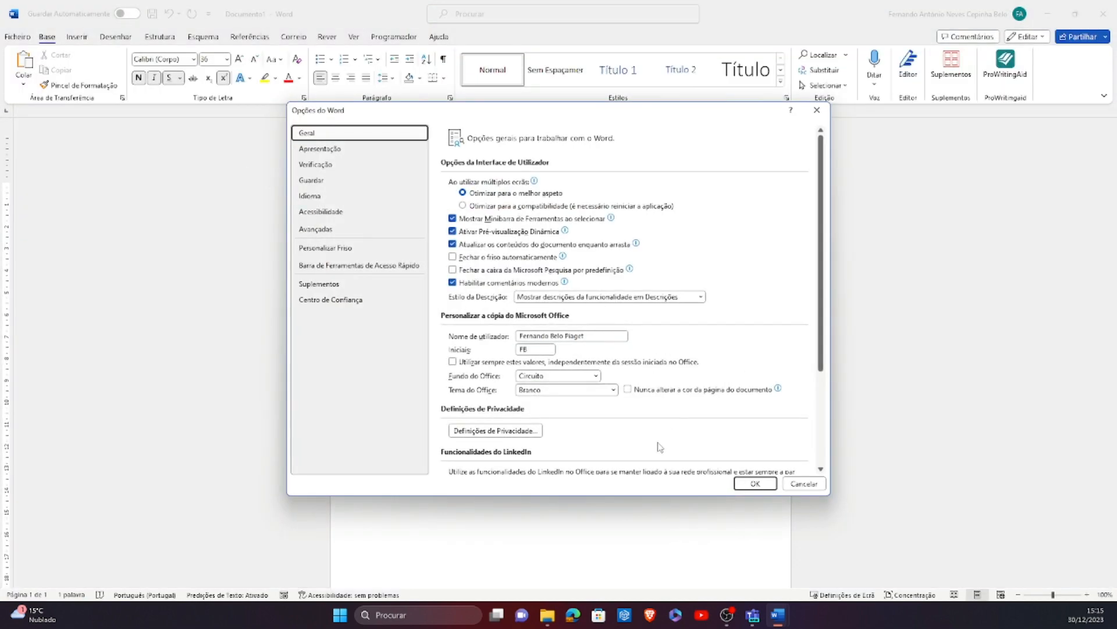
{"action": "left_click", "coordinate": [591, 336]}
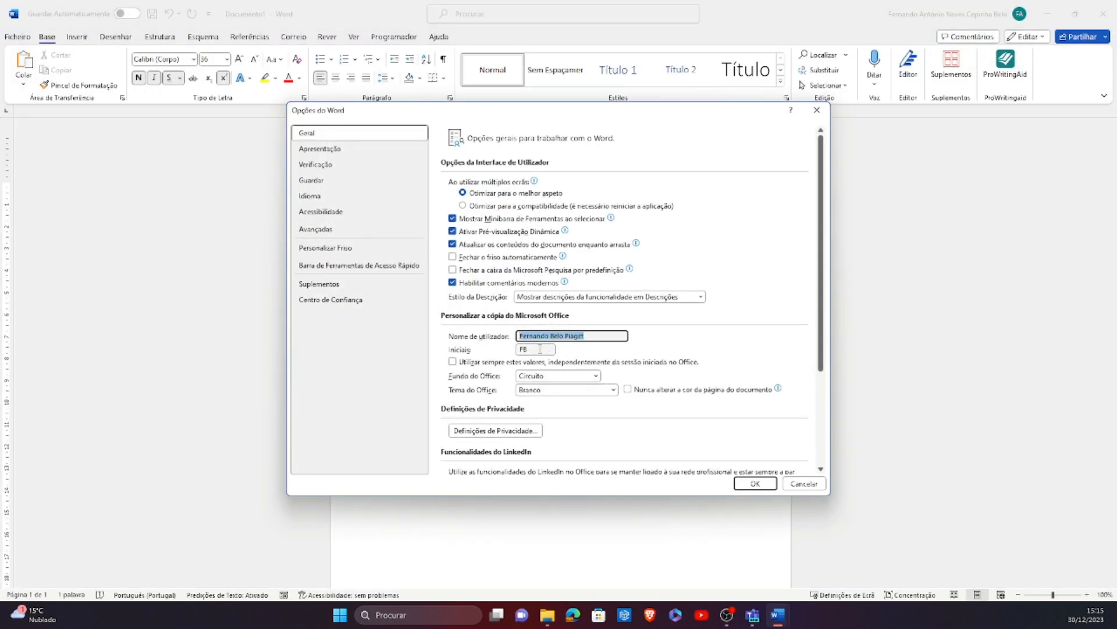
{"action": "left_click", "coordinate": [537, 350]}
{"action": "left_click", "coordinate": [805, 484]}
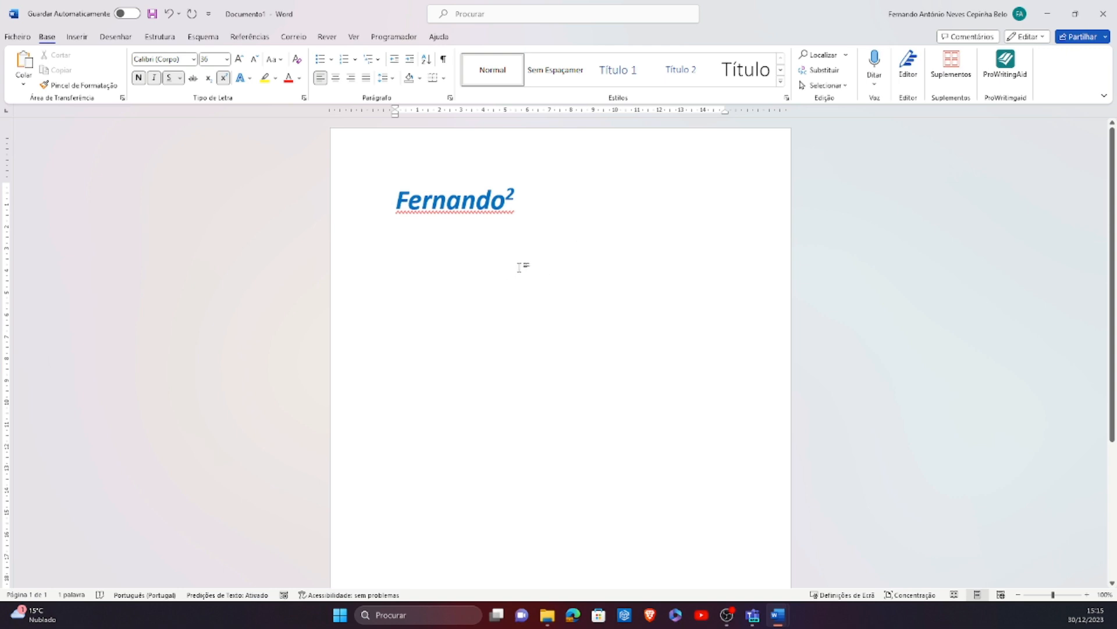
Open the built-in help, look through its topics, search it for "fontes" and return to the topic overview
{"action": "key", "text": "F1"}
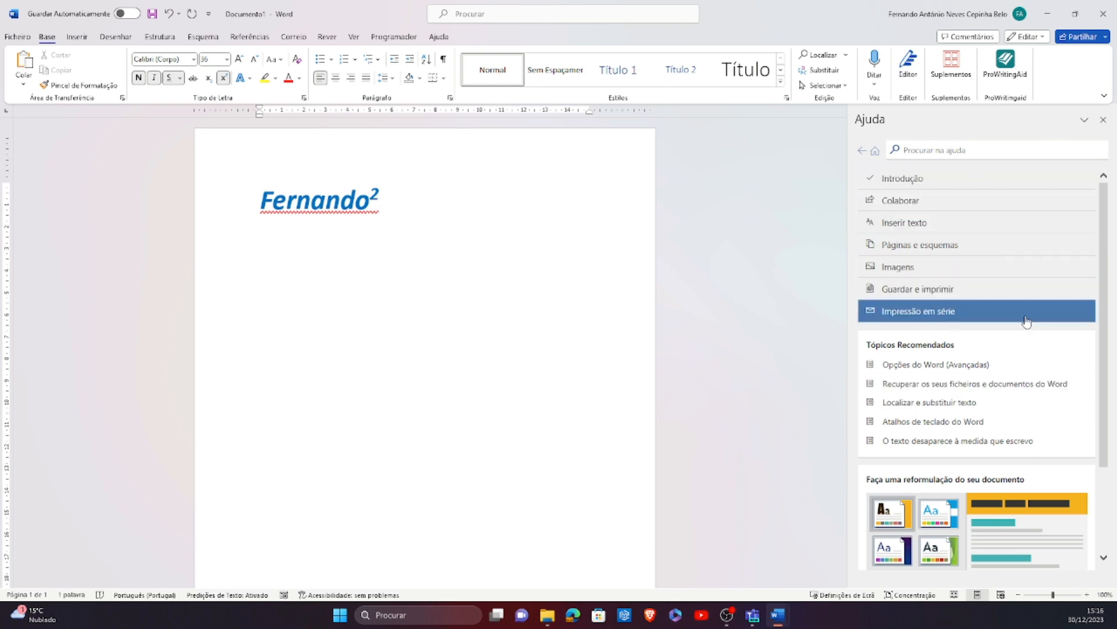
{"action": "scroll", "coordinate": [983, 314], "scroll_direction": "down", "scroll_amount": 2}
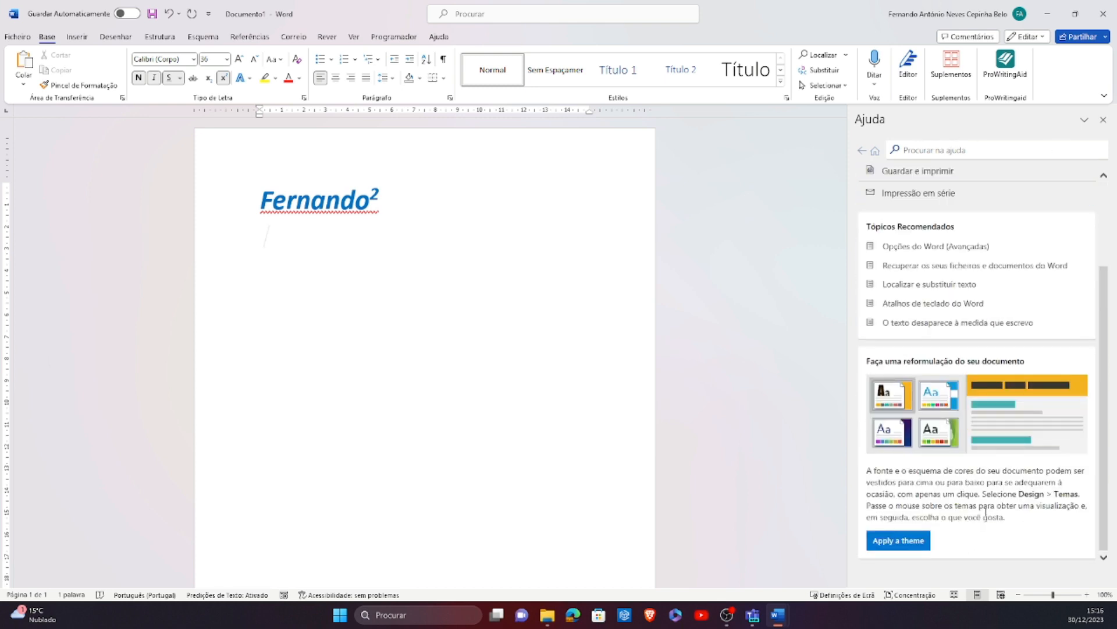
{"action": "scroll", "coordinate": [987, 343], "scroll_direction": "up", "scroll_amount": 2}
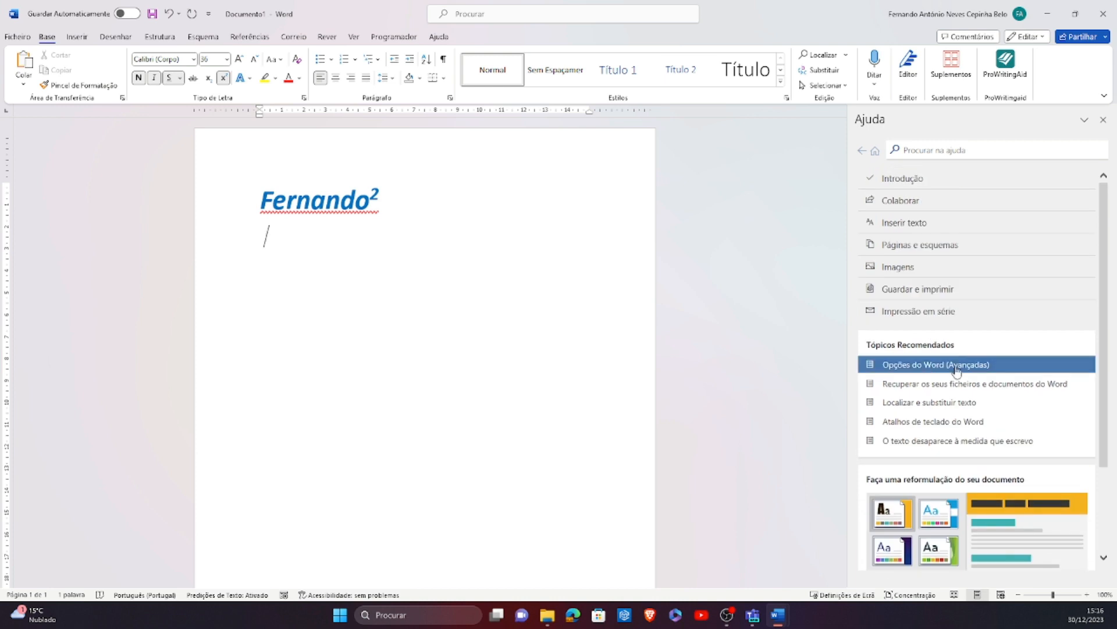
{"action": "left_click", "coordinate": [933, 149]}
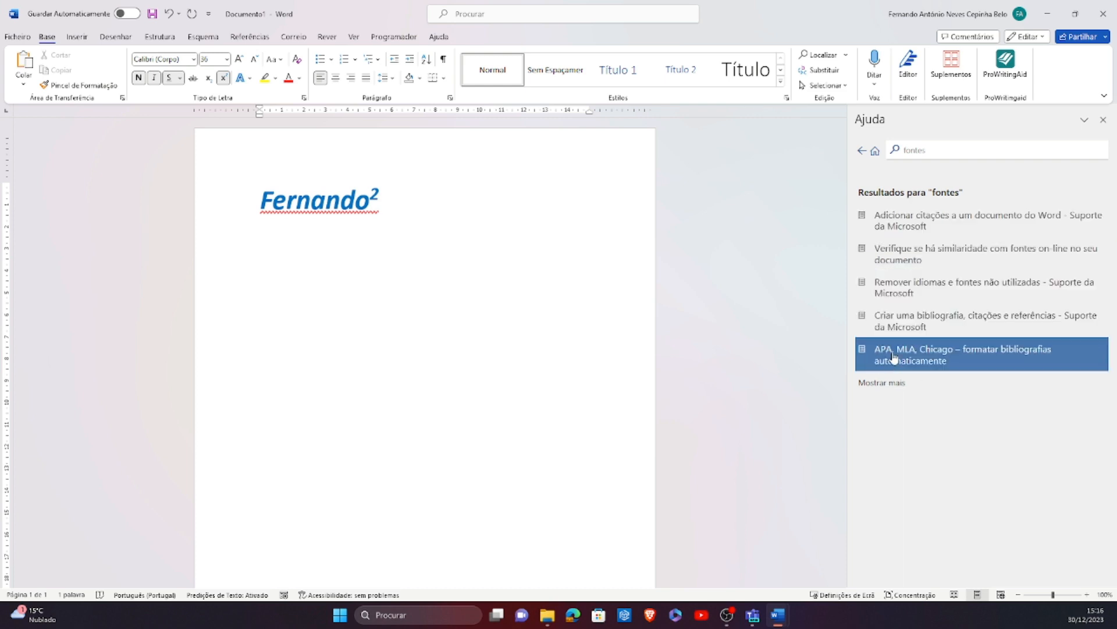
{"action": "left_click", "coordinate": [861, 152]}
Search the help for "parágrafo" and return to the topic overview
{"action": "left_click", "coordinate": [919, 146]}
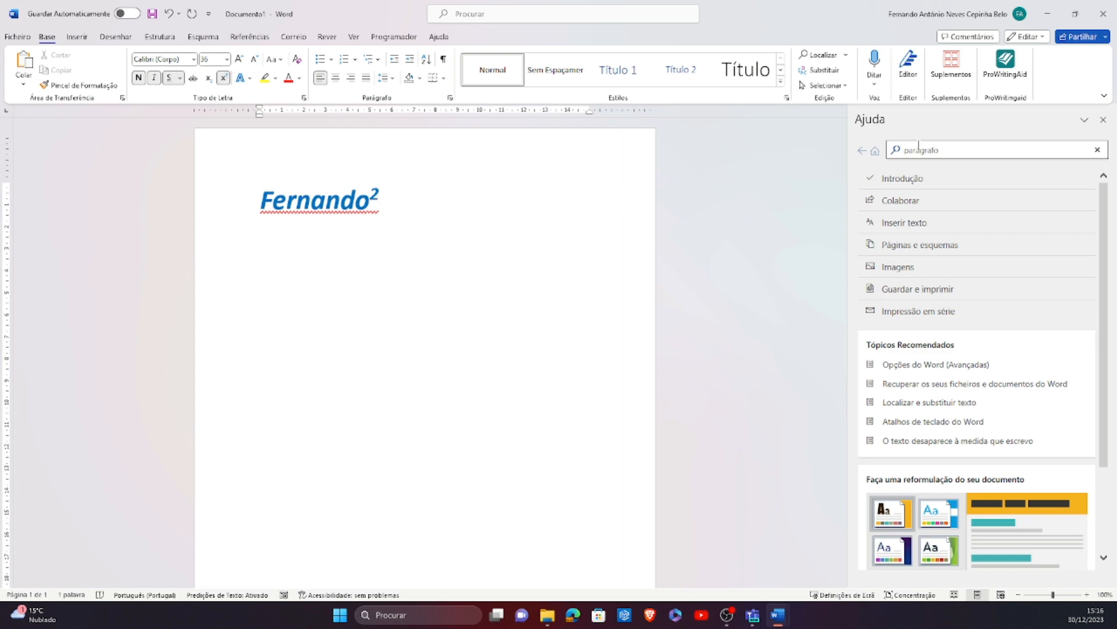
{"action": "type", "text": "parágrafo"}
{"action": "key", "text": "Return"}
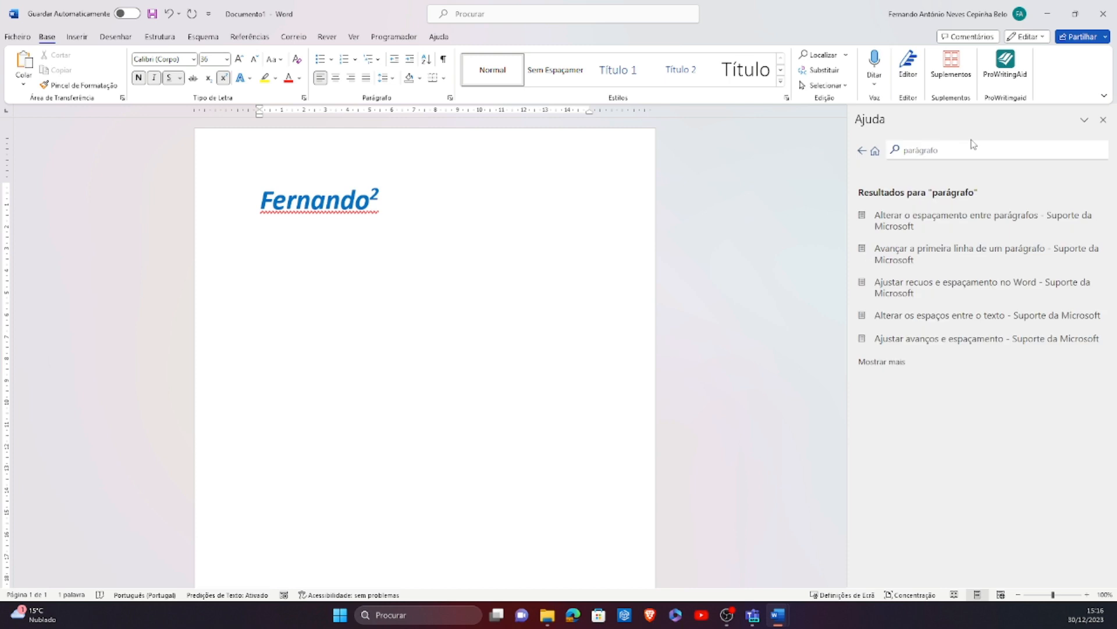
{"action": "left_click", "coordinate": [862, 152]}
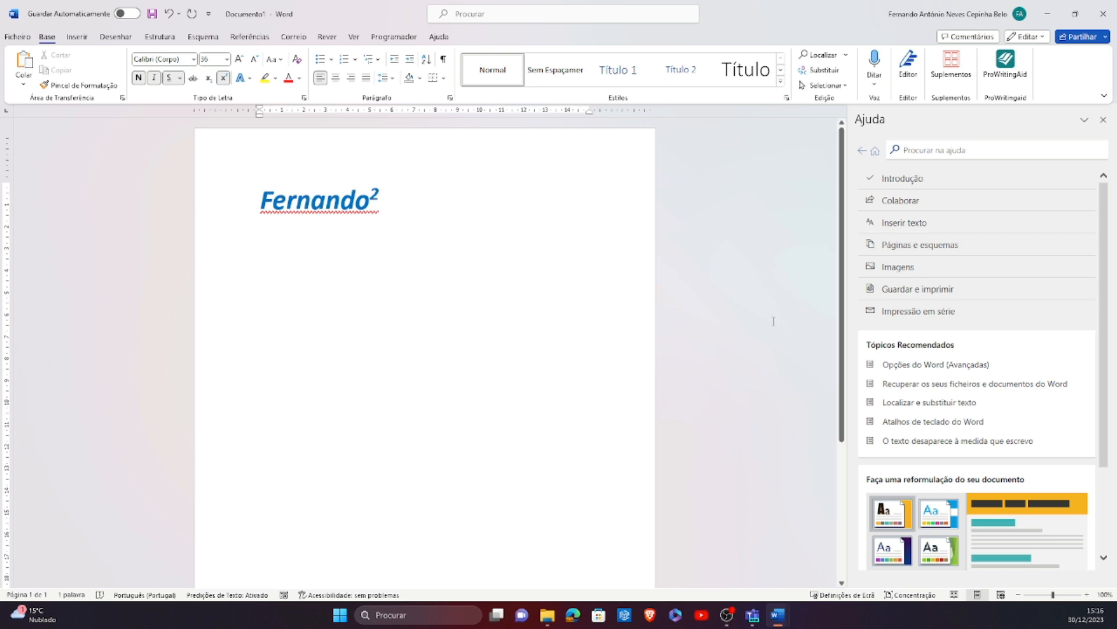
View the file start page, return to the document and show the developer (Programador) commands
{"action": "left_click", "coordinate": [28, 34]}
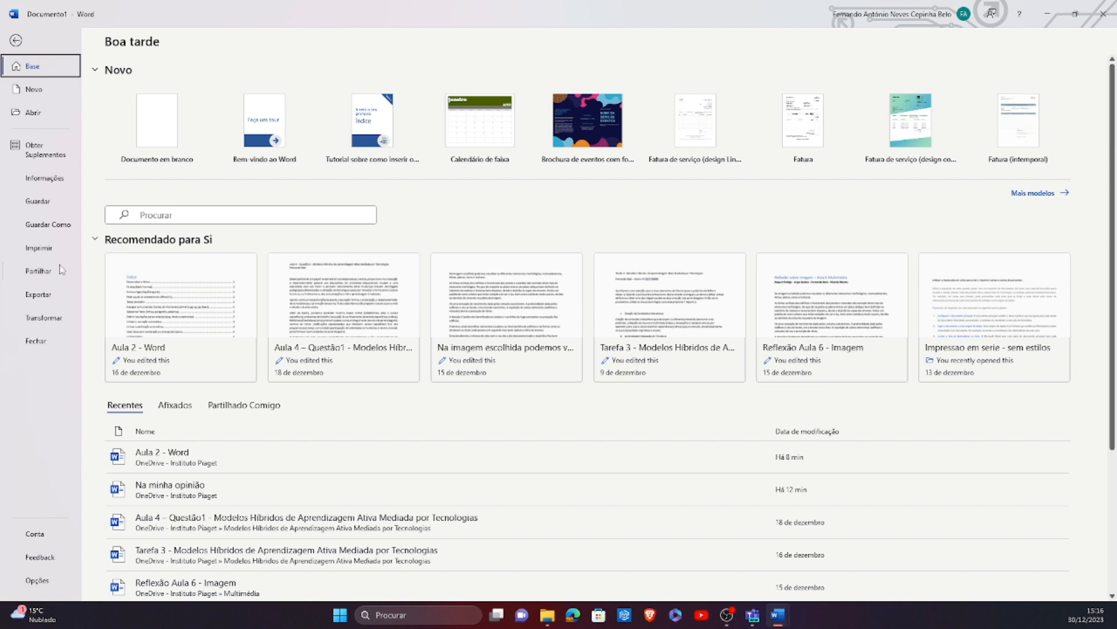
{"action": "left_click", "coordinate": [16, 41]}
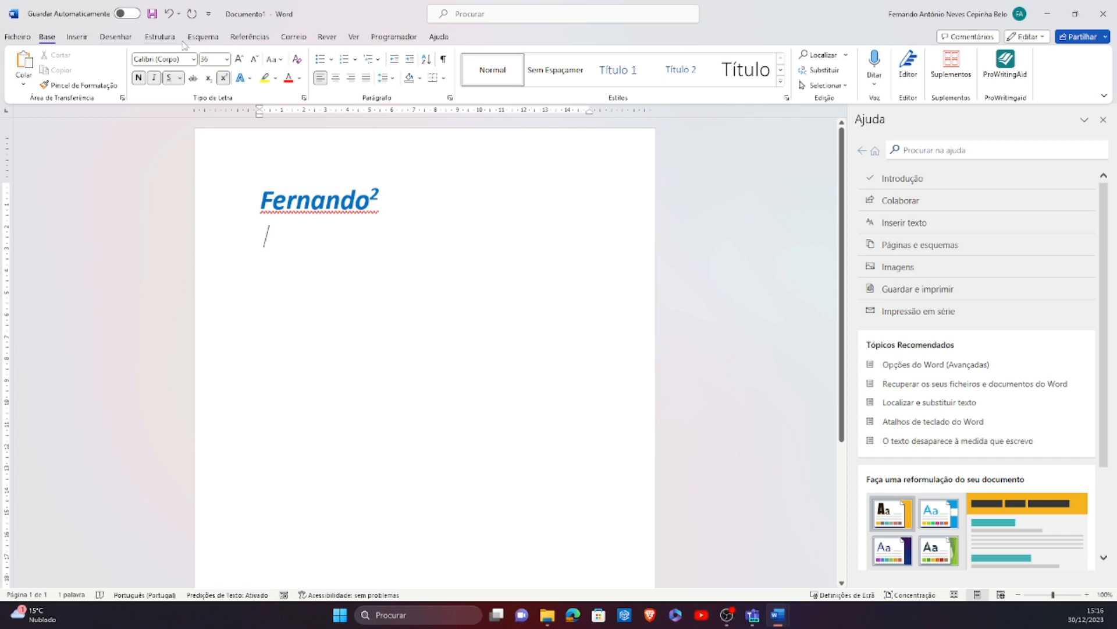
{"action": "left_click", "coordinate": [396, 39]}
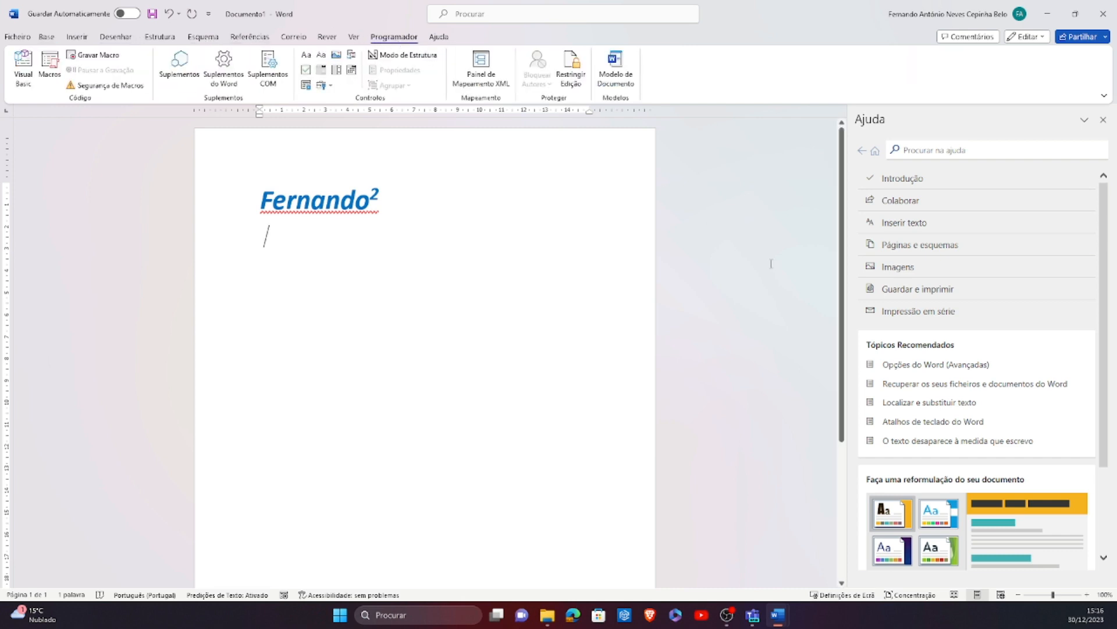
Search the help for "teclas de atalho" and read through the article with the complete list of keyboard shortcuts
{"action": "left_click", "coordinate": [951, 152]}
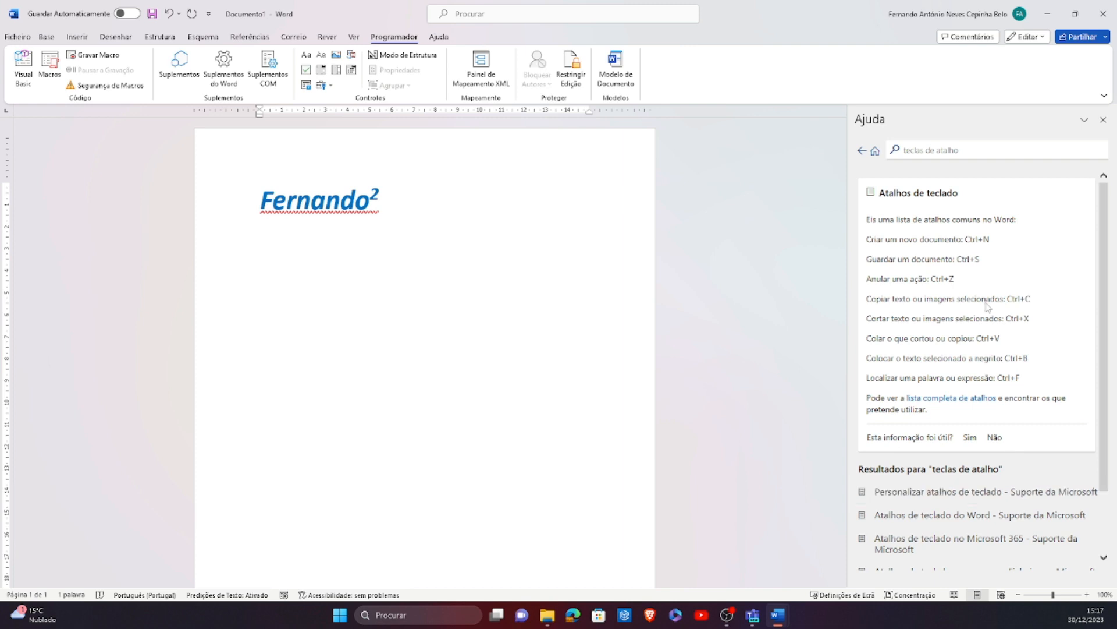
{"action": "scroll", "coordinate": [1004, 357], "scroll_direction": "down", "scroll_amount": 3}
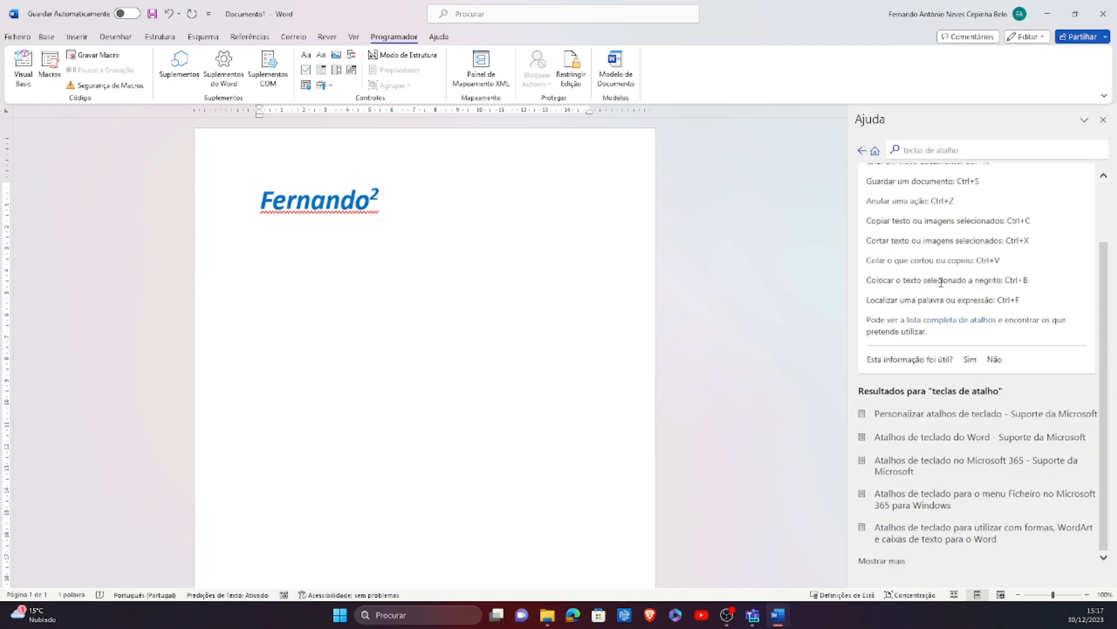
{"action": "left_click", "coordinate": [957, 324]}
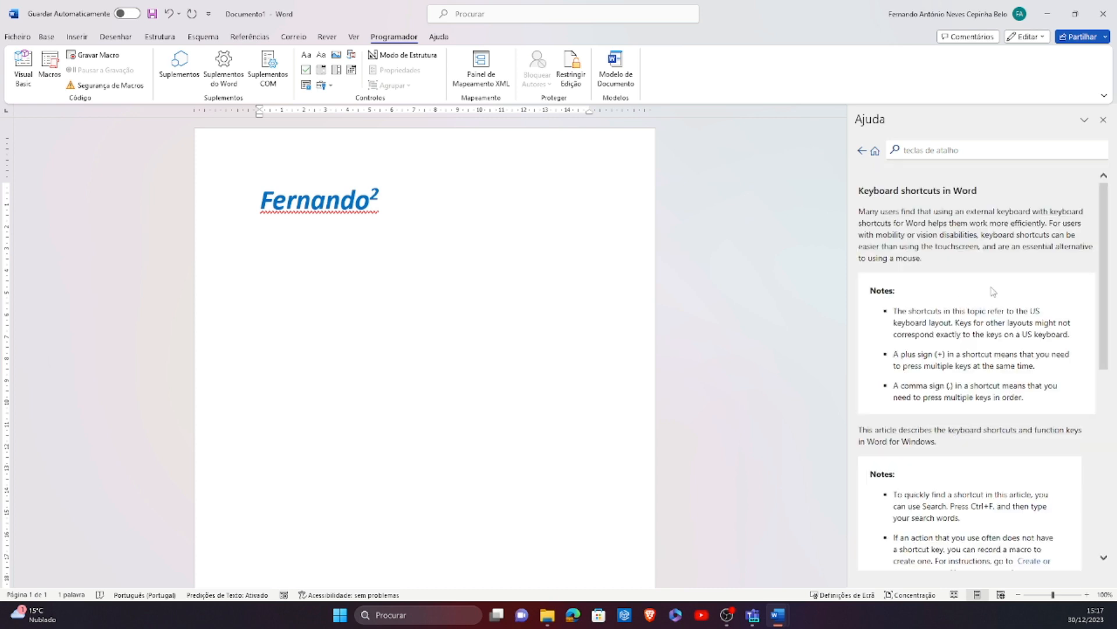
{"action": "scroll", "coordinate": [948, 348], "scroll_direction": "down", "scroll_amount": 10}
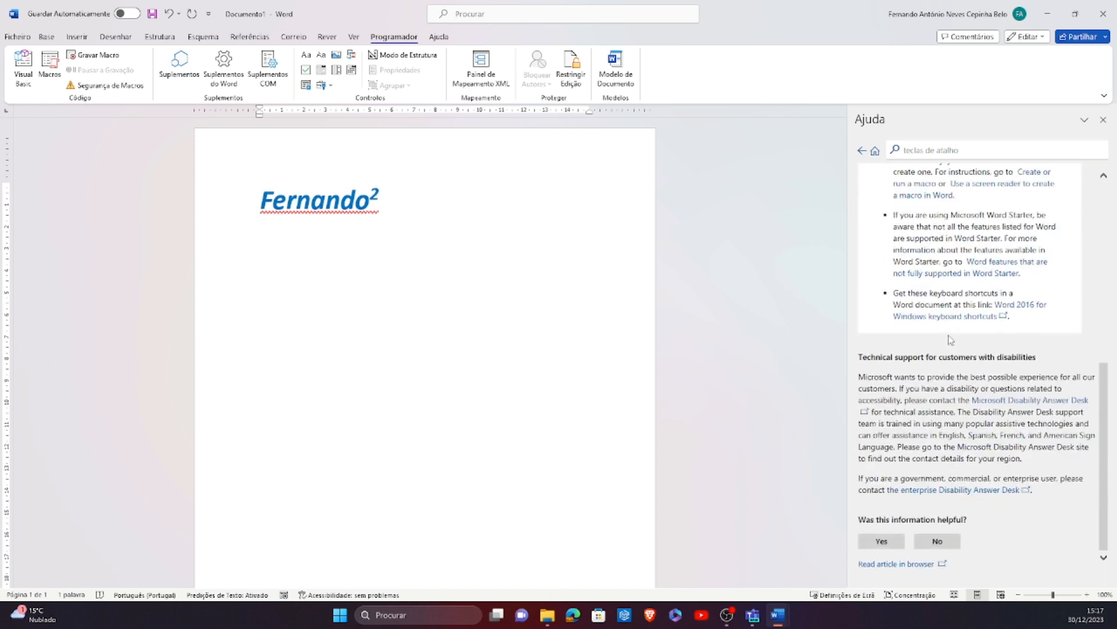
Close the help and fill two pages by copying the sample name line and pasting it repeatedly below
{"action": "scroll", "coordinate": [950, 339], "scroll_direction": "up", "scroll_amount": 10}
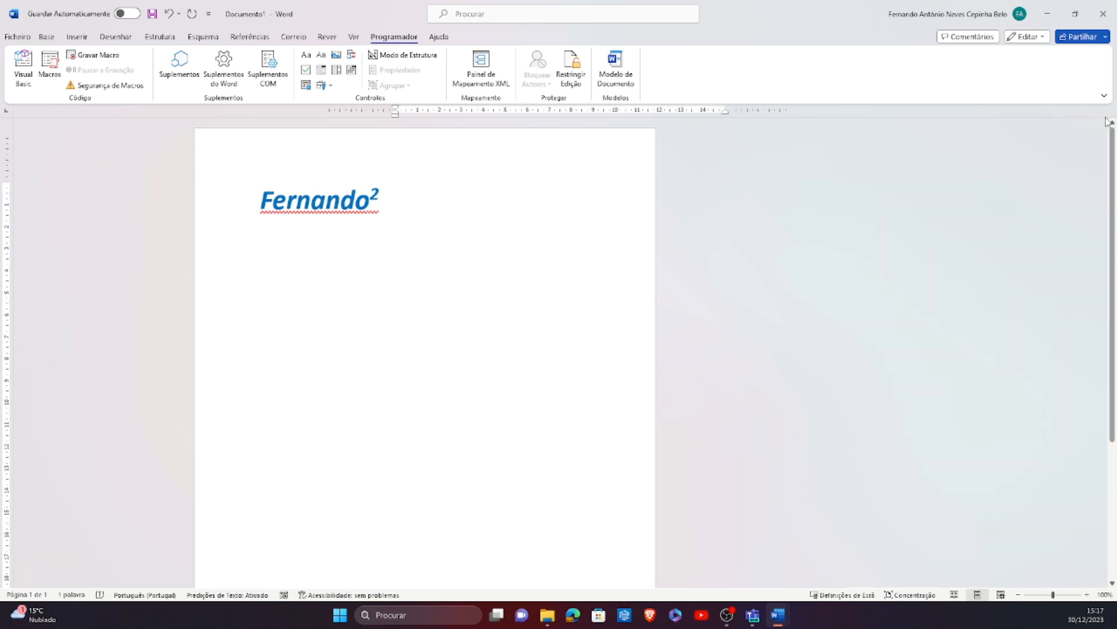
{"action": "left_click", "coordinate": [1103, 119]}
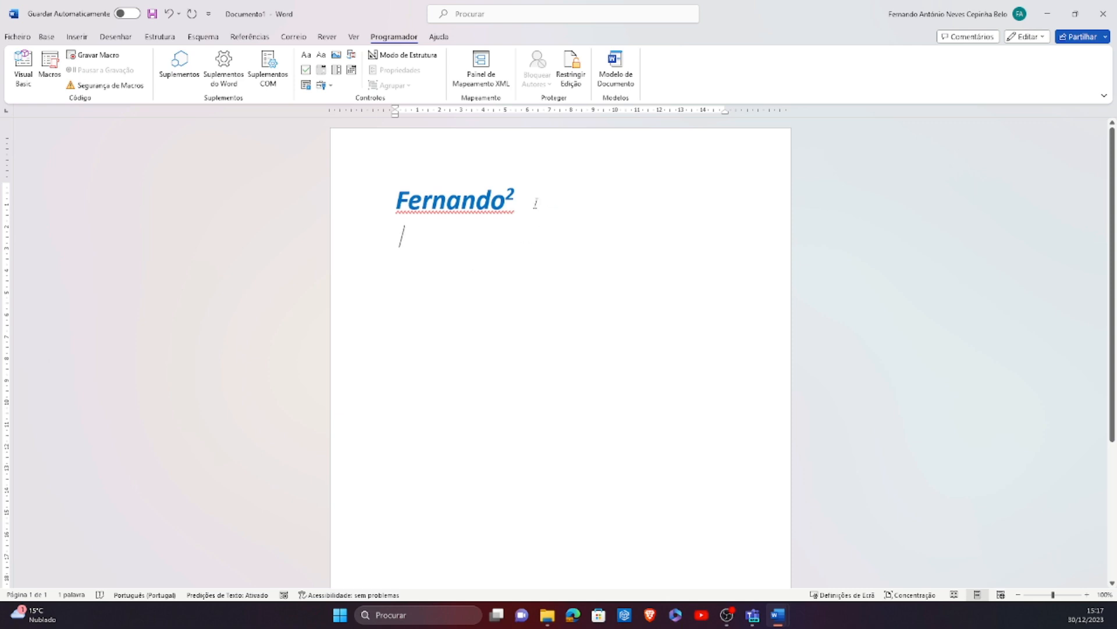
{"action": "left_click", "coordinate": [374, 207]}
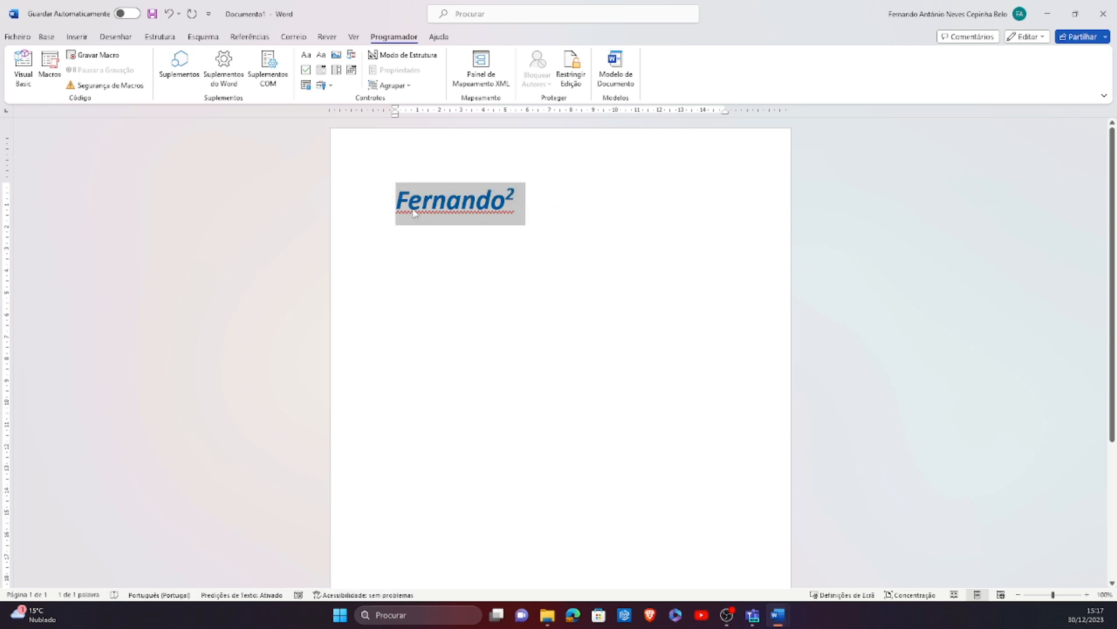
{"action": "left_click", "coordinate": [445, 233]}
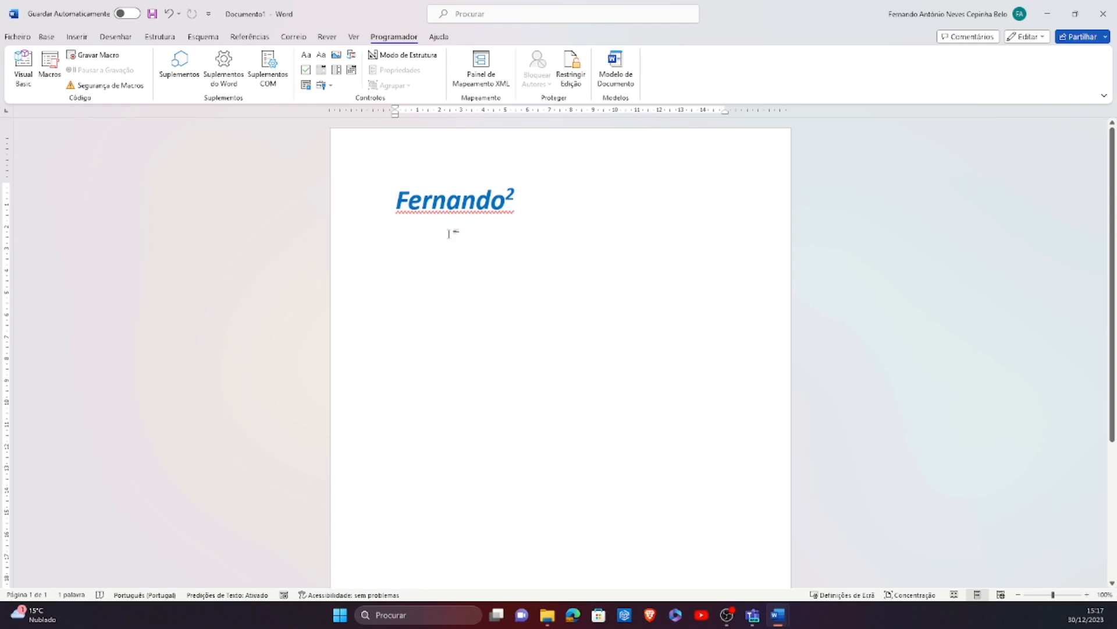
{"action": "type", "text": "Fernando²"}
{"action": "key", "text": "ctrl+v"}
{"action": "key", "text": "ctrl+v"}
{"action": "key", "text": "ctrl+v"}
{"action": "key", "text": "ctrl+v"}
{"action": "key", "text": "ctrl+v"}
{"action": "key", "text": "ctrl+v"}
{"action": "key", "text": "ctrl+v"}
{"action": "key", "text": "ctrl+v"}
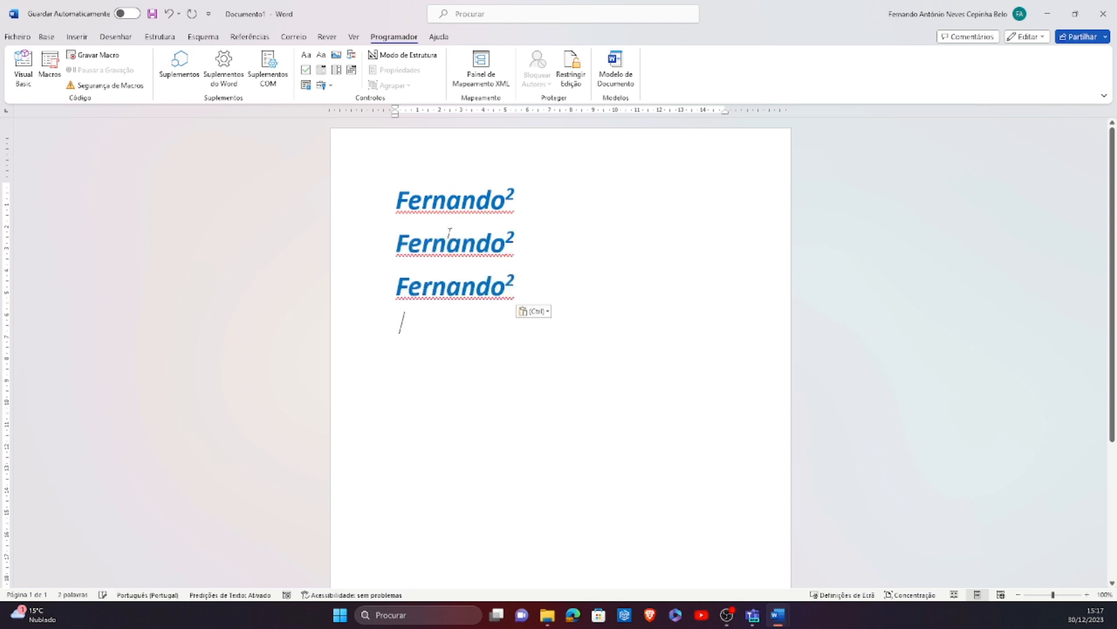
{"action": "key", "text": "ctrl+v"}
{"action": "key", "text": "ctrl+v"}
{"action": "key", "text": "ctrl+v"}
{"action": "key", "text": "ctrl+v"}
{"action": "key", "text": "ctrl+v"}
{"action": "key", "text": "ctrl+v"}
{"action": "key", "text": "ctrl+v"}
{"action": "key", "text": "ctrl+v"}
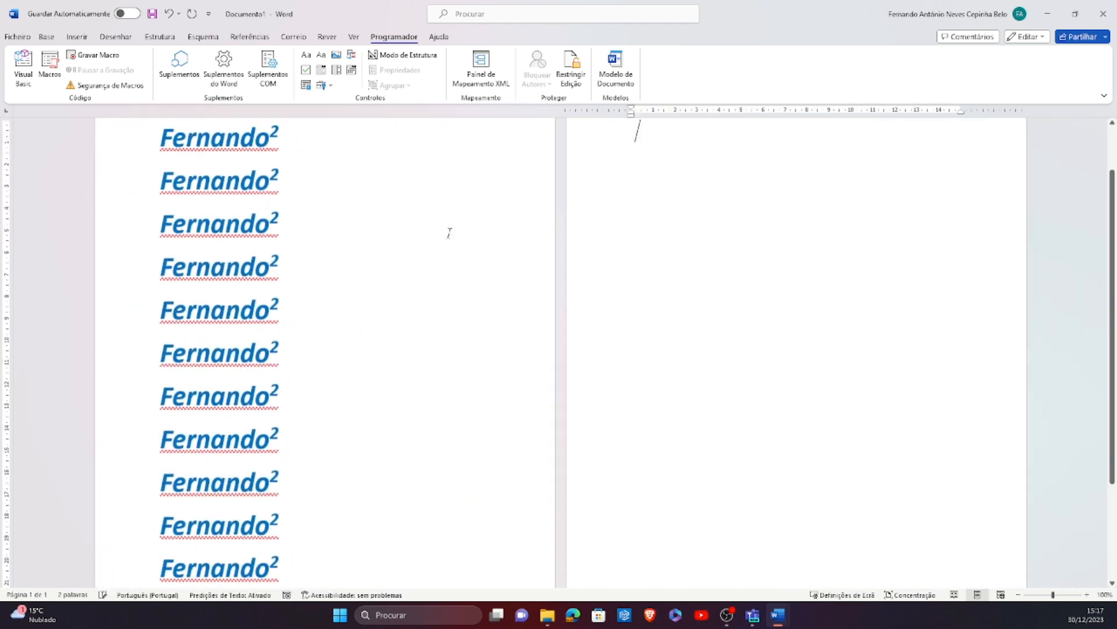
{"action": "key", "text": "ctrl+v"}
{"action": "key", "text": "ctrl+v"}
{"action": "key", "text": "ctrl+v"}
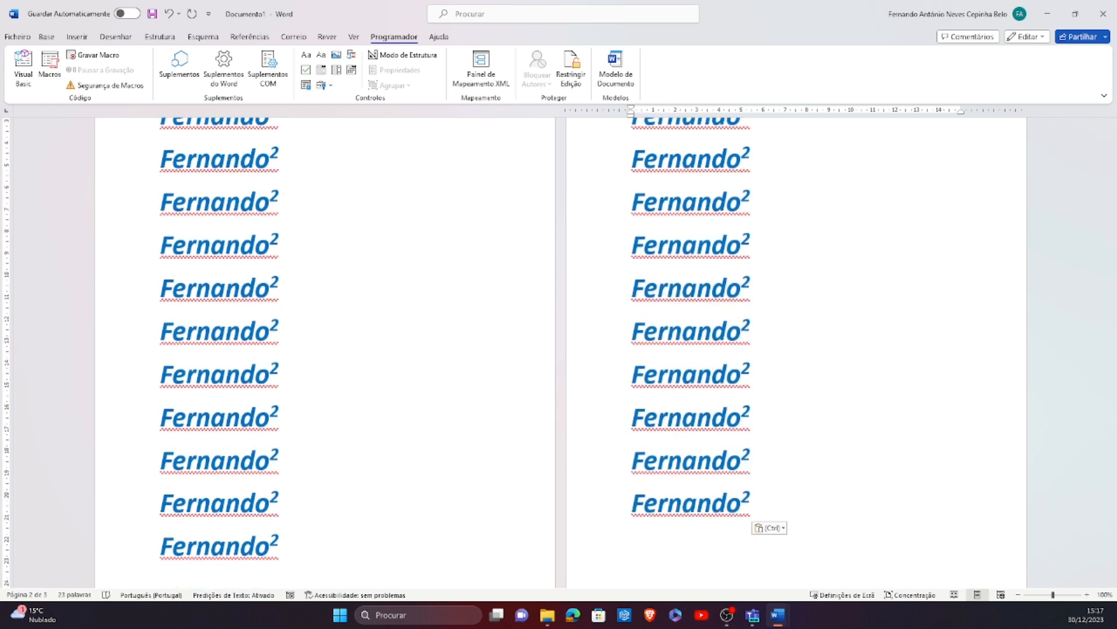
Move the cursor through the text: start of a line, start of the document, end of the document and back, and look over the pages
{"action": "scroll", "coordinate": [379, 287], "scroll_direction": "up", "scroll_amount": 3}
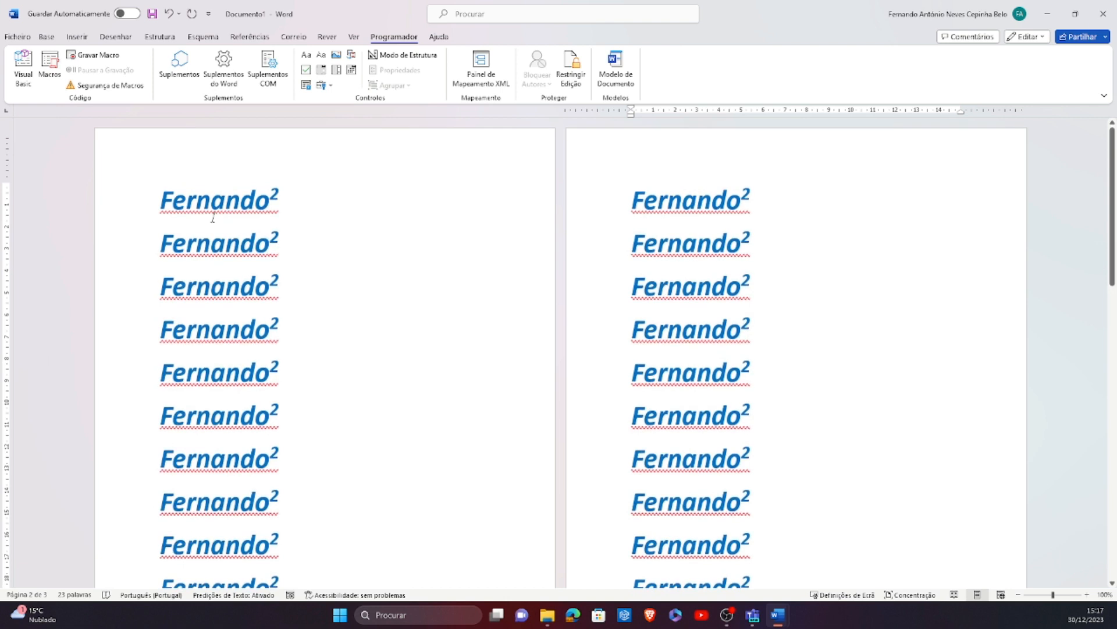
{"action": "left_click", "coordinate": [313, 209]}
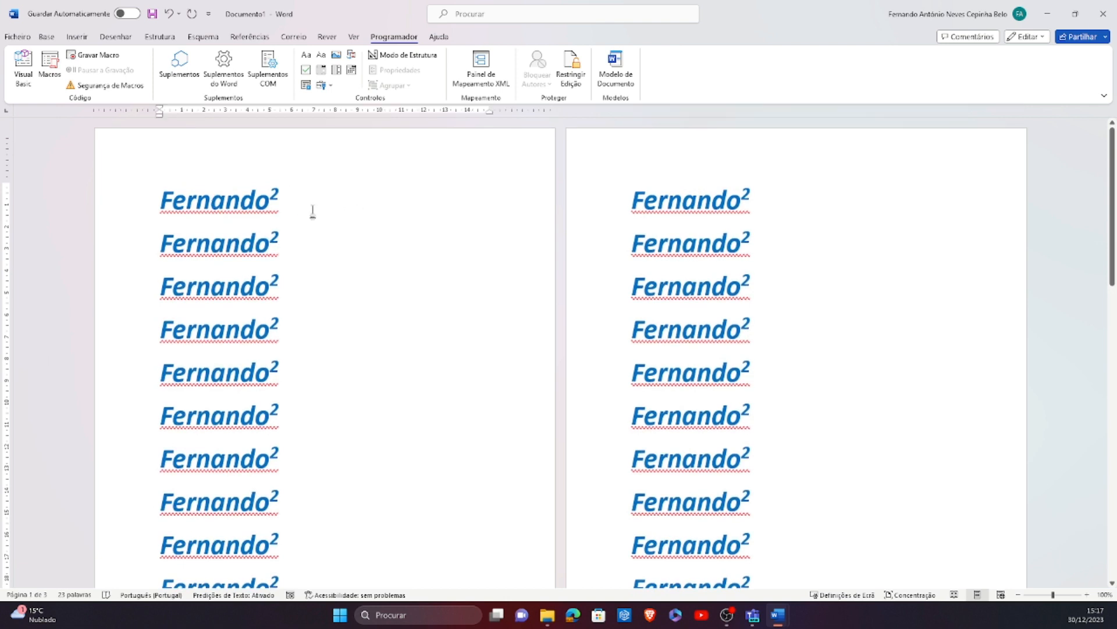
{"action": "key", "text": "Home"}
{"action": "left_click", "coordinate": [788, 443]}
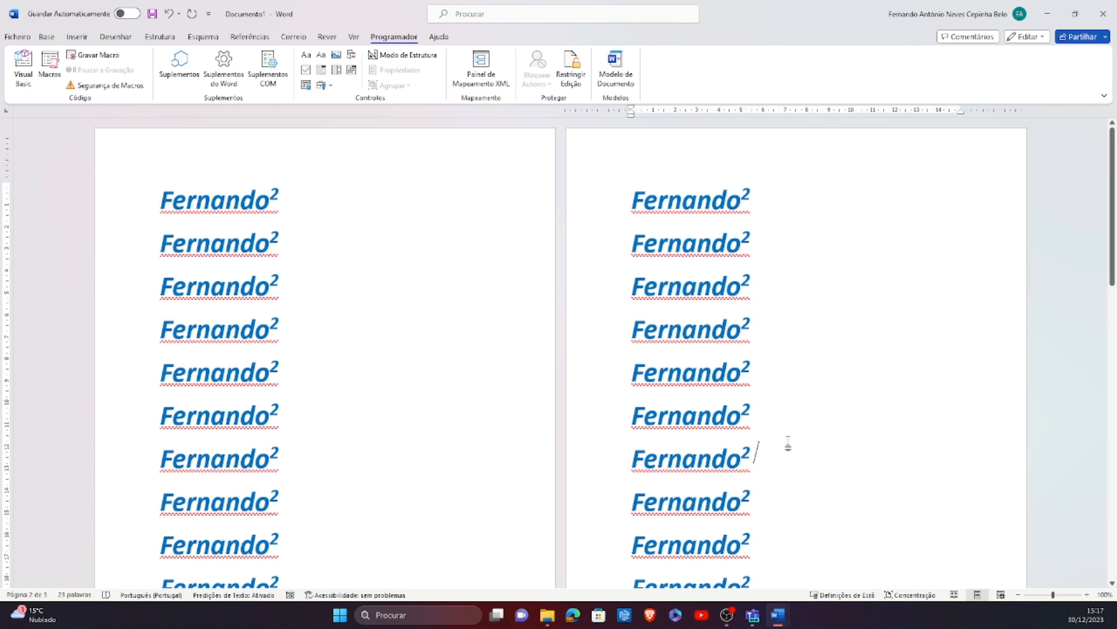
{"action": "key", "text": "ctrl+Home"}
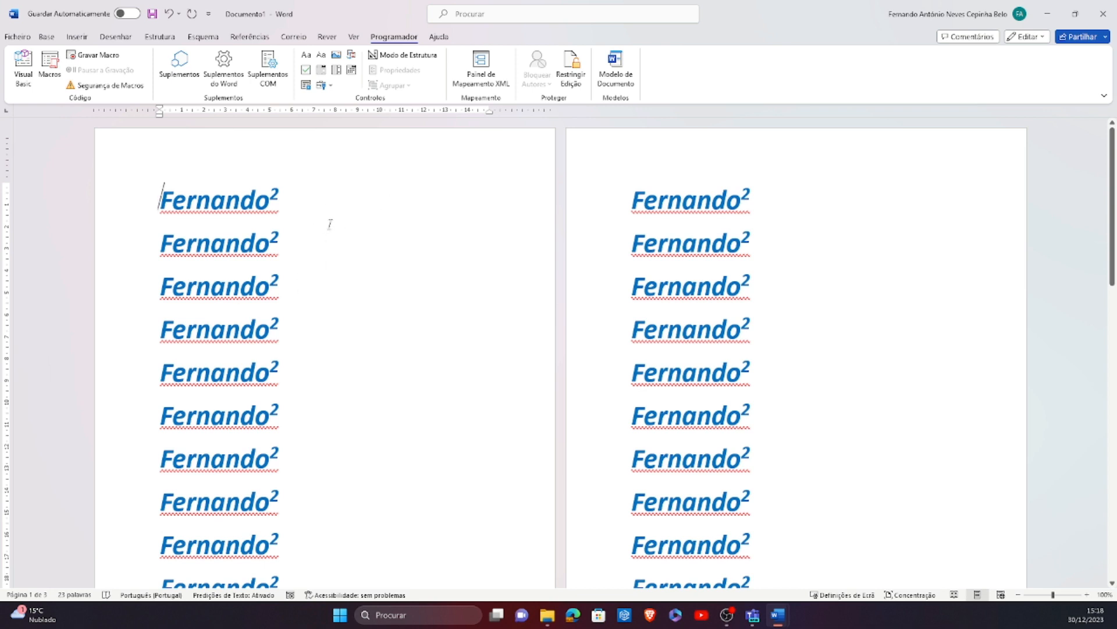
{"action": "key", "text": "End"}
{"action": "key", "text": "ctrl+End"}
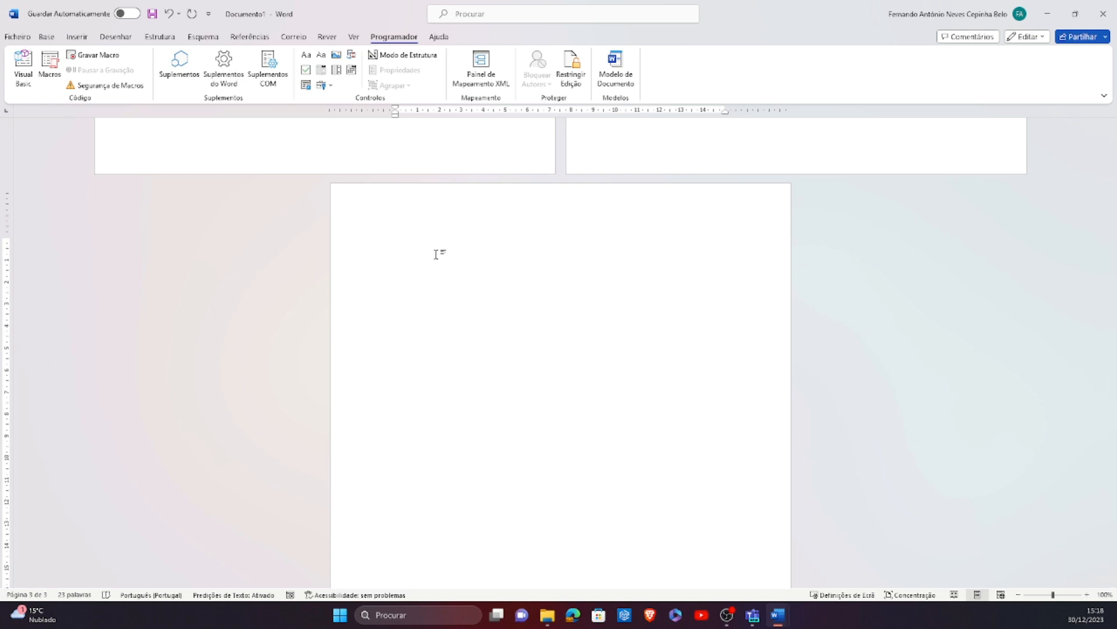
{"action": "key", "text": "ctrl+Home"}
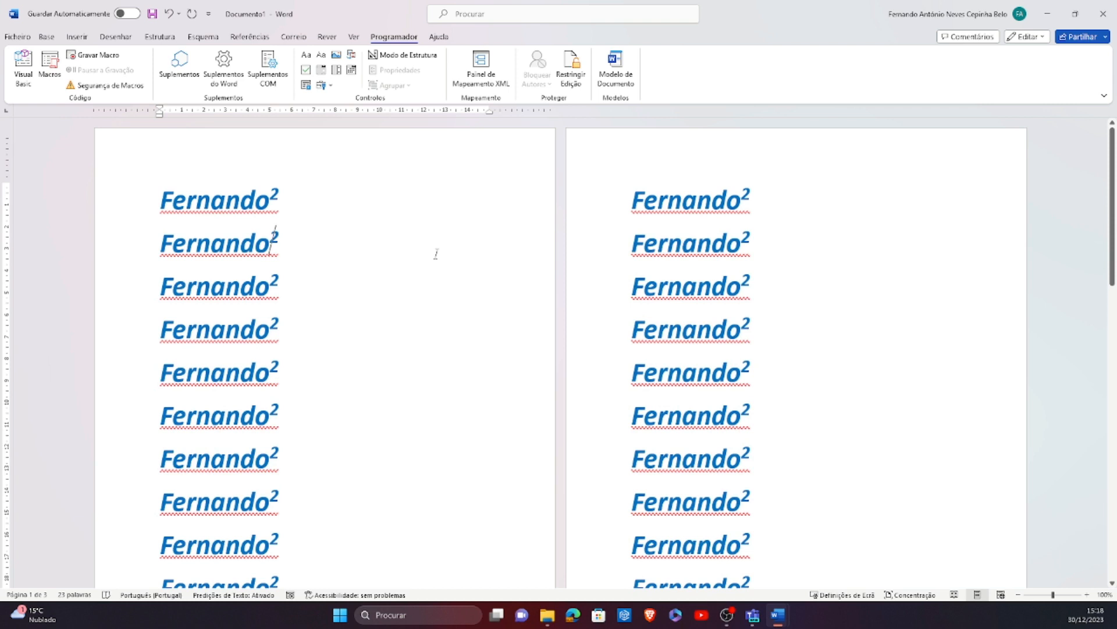
{"action": "scroll", "coordinate": [437, 254], "scroll_direction": "down", "scroll_amount": 10}
{"action": "scroll", "coordinate": [436, 254], "scroll_direction": "up", "scroll_amount": 5}
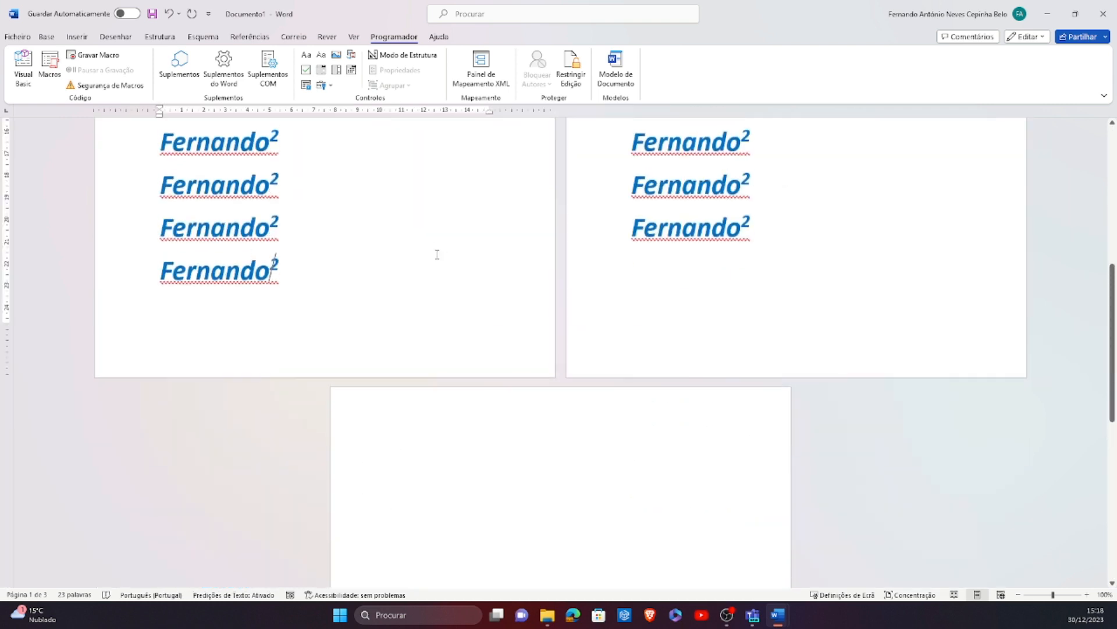
{"action": "scroll", "coordinate": [437, 254], "scroll_direction": "up", "scroll_amount": 7}
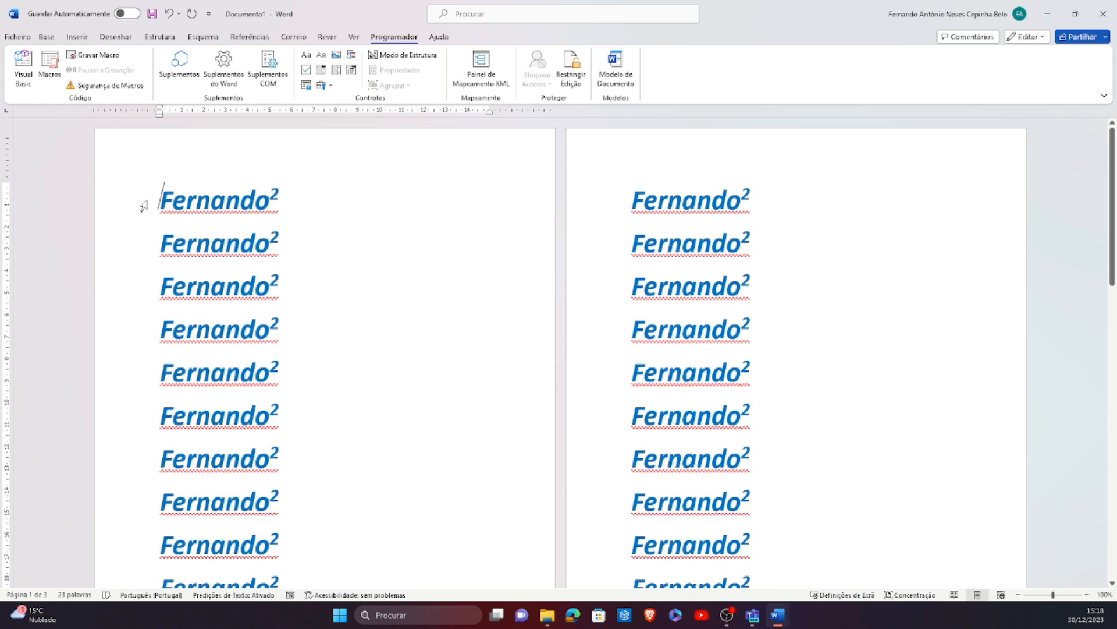
Copy the third sample name line and paste it repeatedly at the end of that same line
{"action": "type", "text": "Fernando²"}
{"action": "left_click", "coordinate": [163, 236]}
{"action": "left_click", "coordinate": [157, 291]}
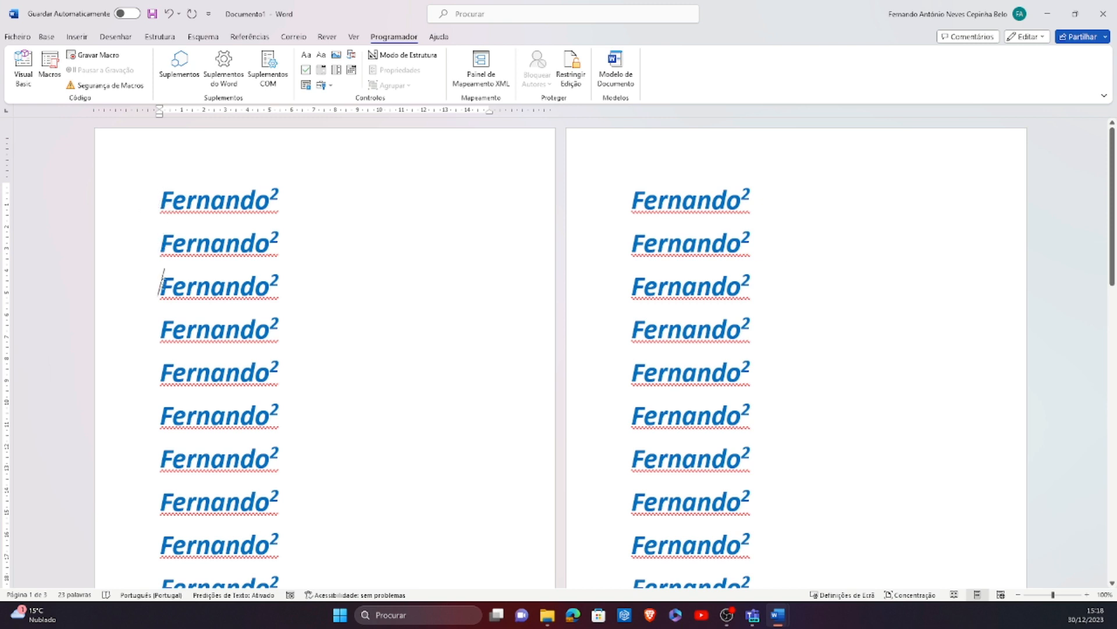
{"action": "left_click", "coordinate": [154, 285]}
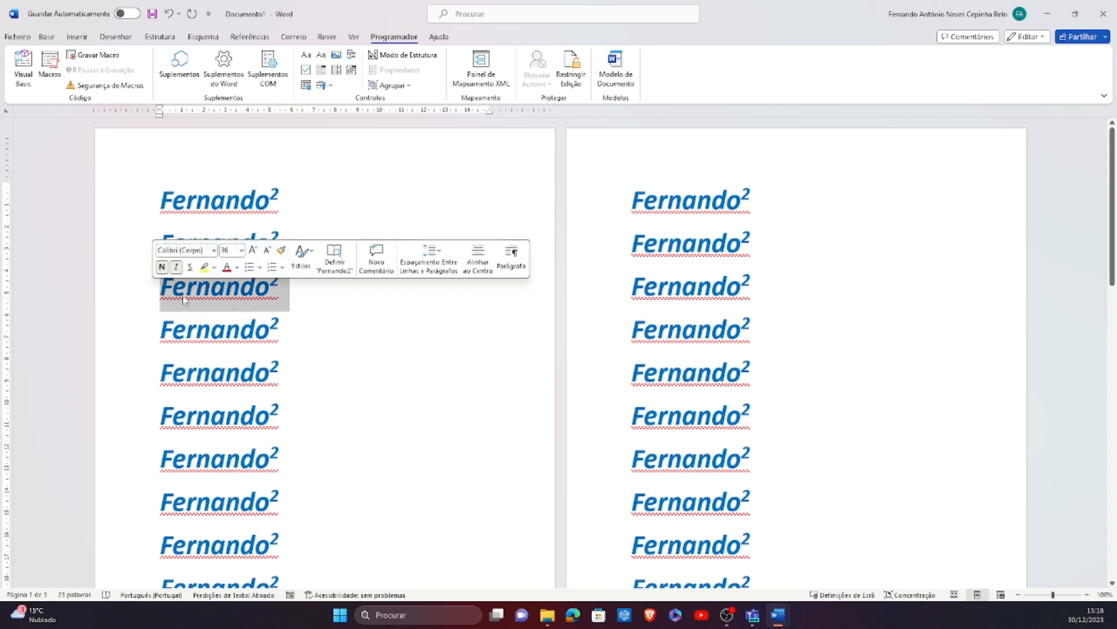
{"action": "left_click", "coordinate": [412, 372]}
{"action": "left_click", "coordinate": [299, 286]}
{"action": "left_click_drag", "start_coordinate": [159, 286], "coordinate": [290, 293]}
{"action": "key", "text": "ctrl+c"}
{"action": "left_click", "coordinate": [319, 290]}
{"action": "key", "text": "ctrl+v"}
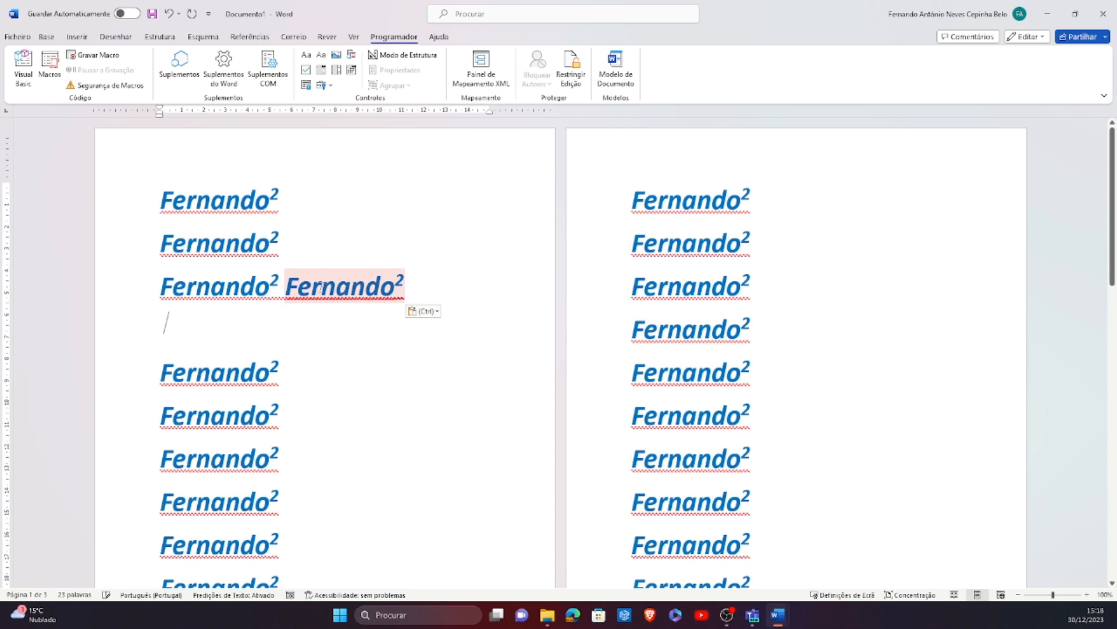
{"action": "key", "text": "ctrl+v"}
{"action": "key", "text": "ctrl+v"}
{"action": "key", "text": "ctrl+v"}
{"action": "key", "text": "ctrl+v"}
Set the font size of the third to sixth lines on the first page to 12
{"action": "left_click", "coordinate": [429, 297]}
{"action": "left_click_drag", "start_coordinate": [430, 297], "coordinate": [149, 283]}
{"action": "left_click_drag", "start_coordinate": [300, 412], "coordinate": [159, 285]}
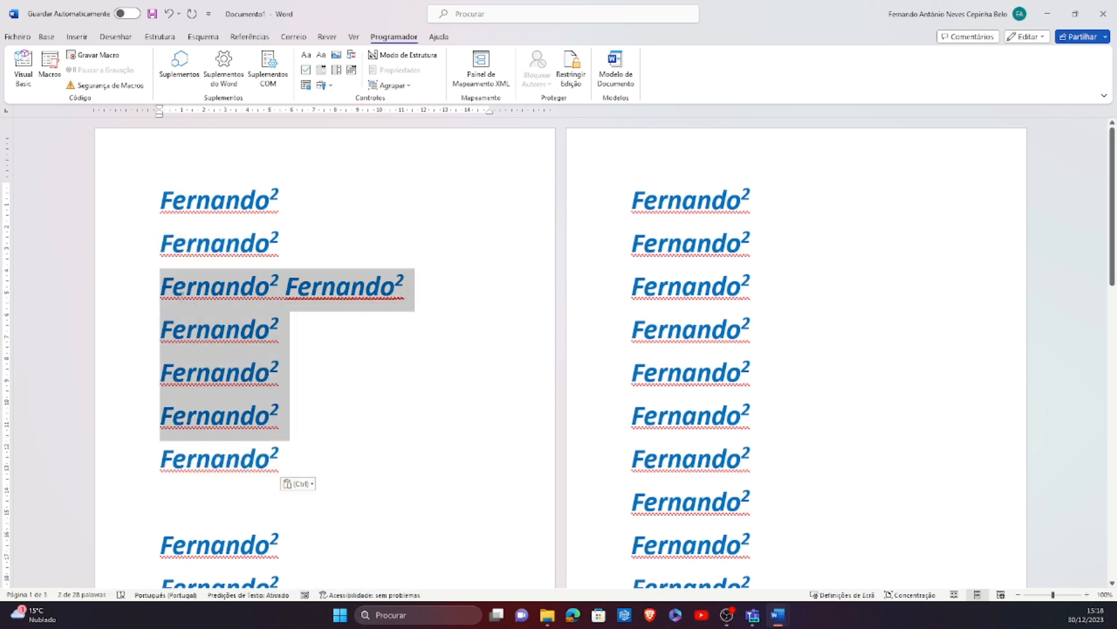
{"action": "left_click", "coordinate": [54, 37]}
{"action": "left_click", "coordinate": [227, 59]}
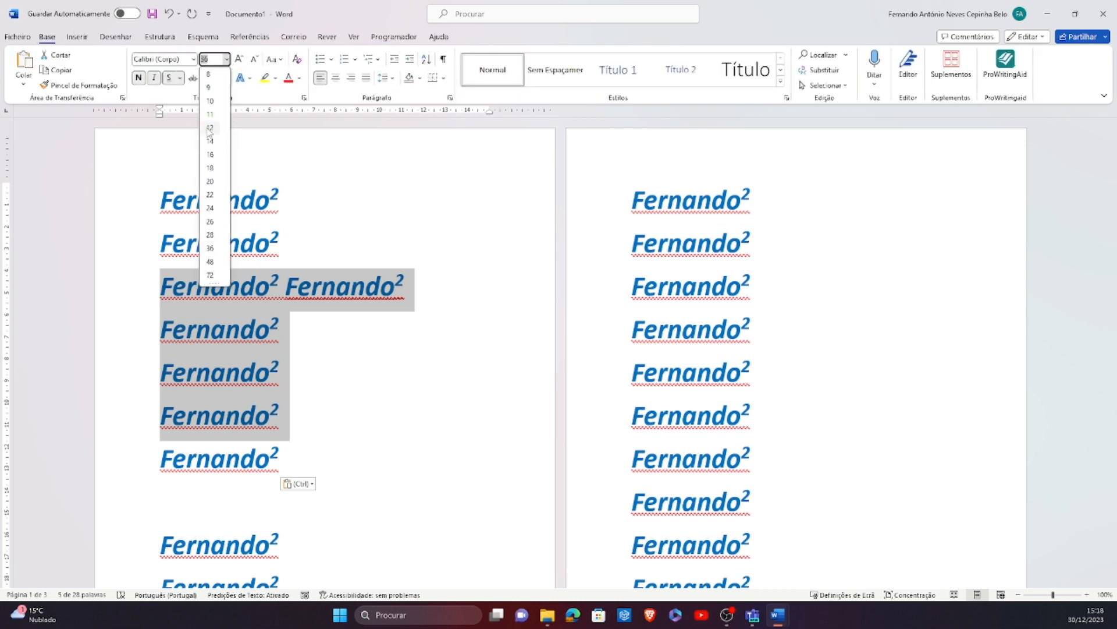
{"action": "left_click", "coordinate": [210, 127]}
Join the four size-12 lines into a single paragraph by removing the line breaks between them
{"action": "left_click", "coordinate": [269, 289]}
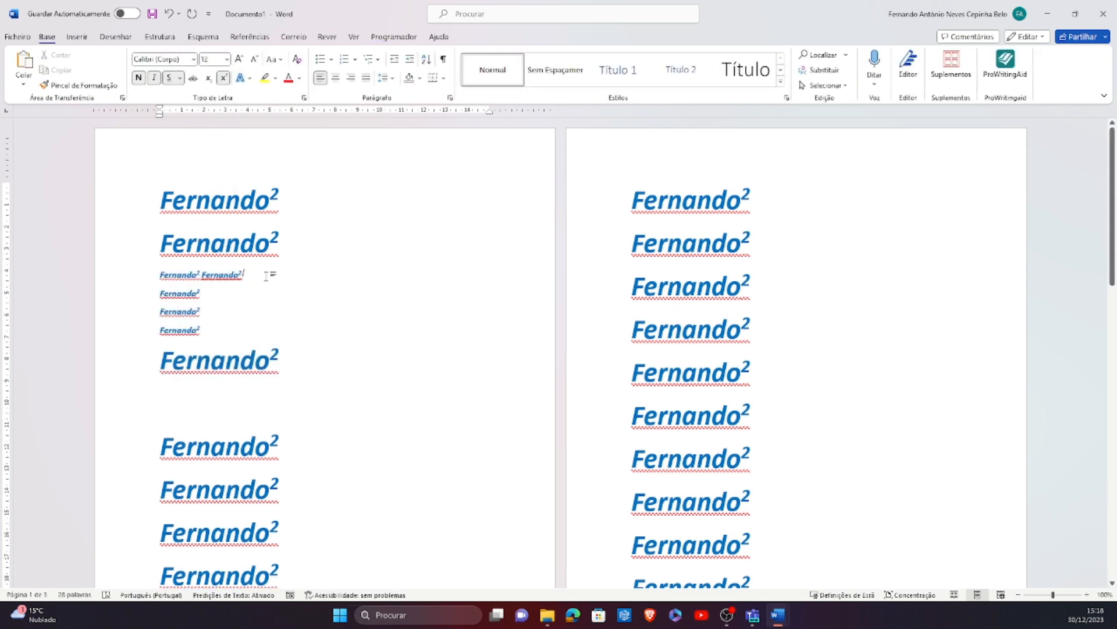
{"action": "key", "text": "Delete"}
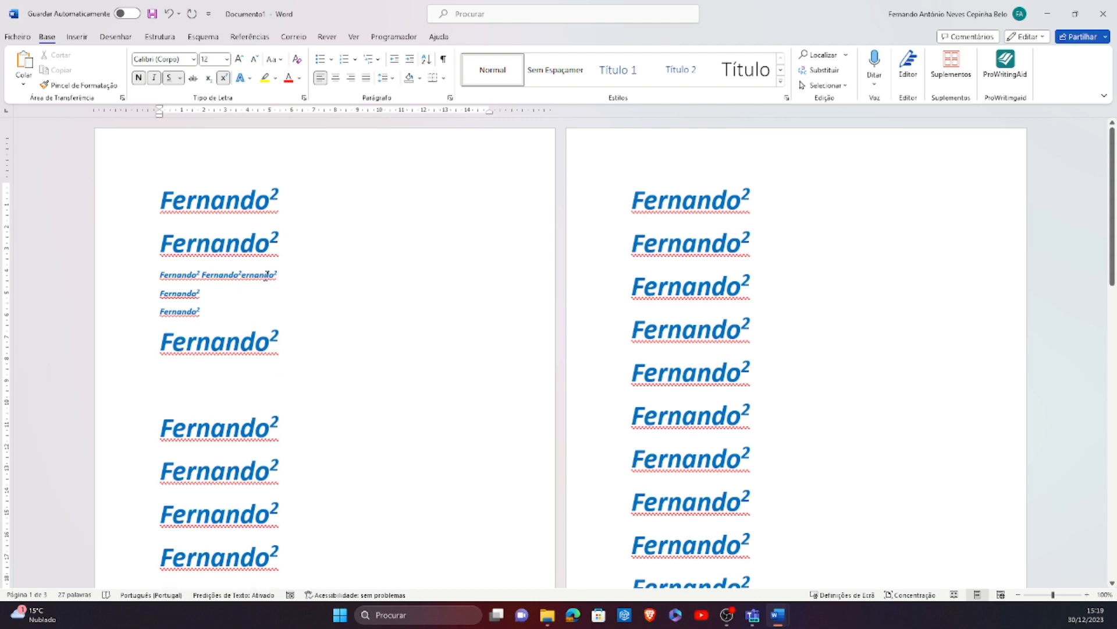
{"action": "type", "text": "F"}
{"action": "key", "text": "Delete"}
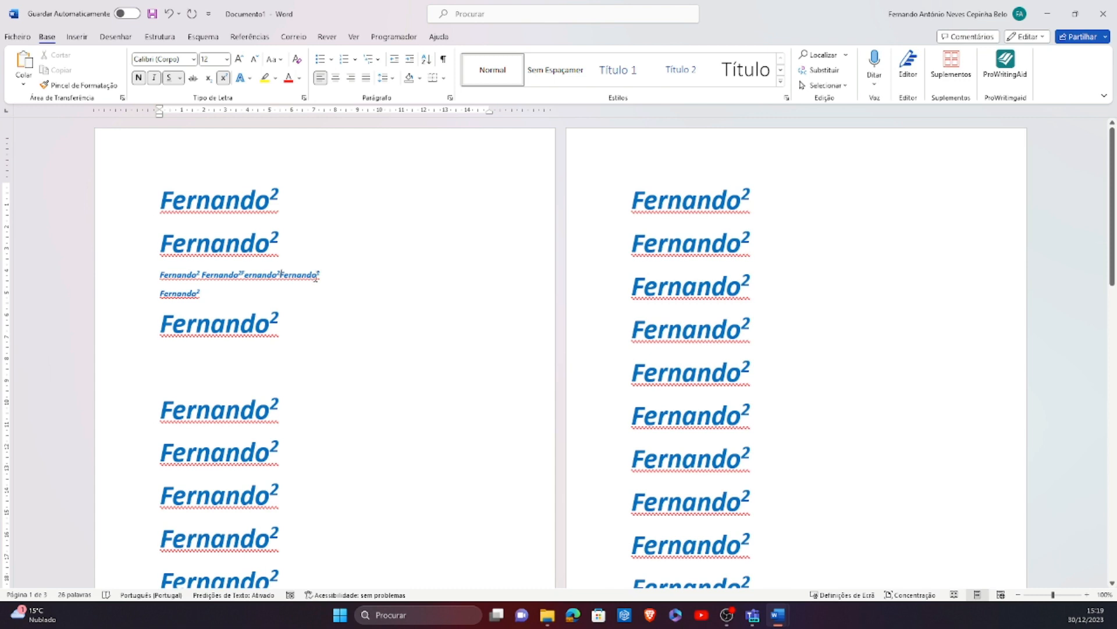
{"action": "key", "text": "Delete"}
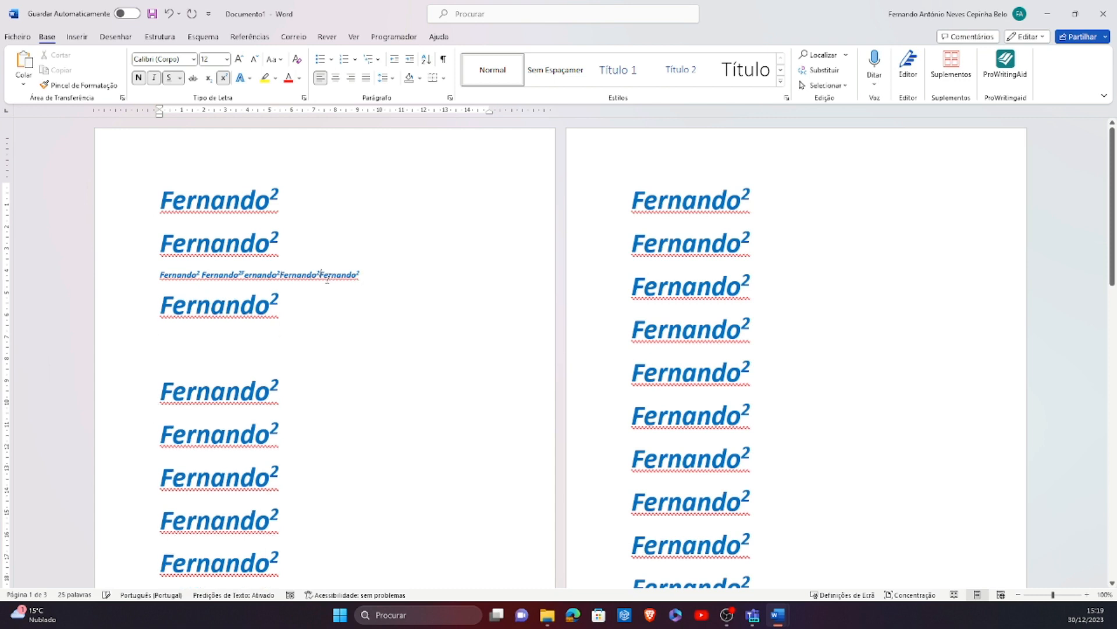
Copy the size-12 paragraph's text except its first word and paste it at the paragraph's end, extending it to a second line
{"action": "left_click_drag", "start_coordinate": [360, 274], "coordinate": [201, 281]}
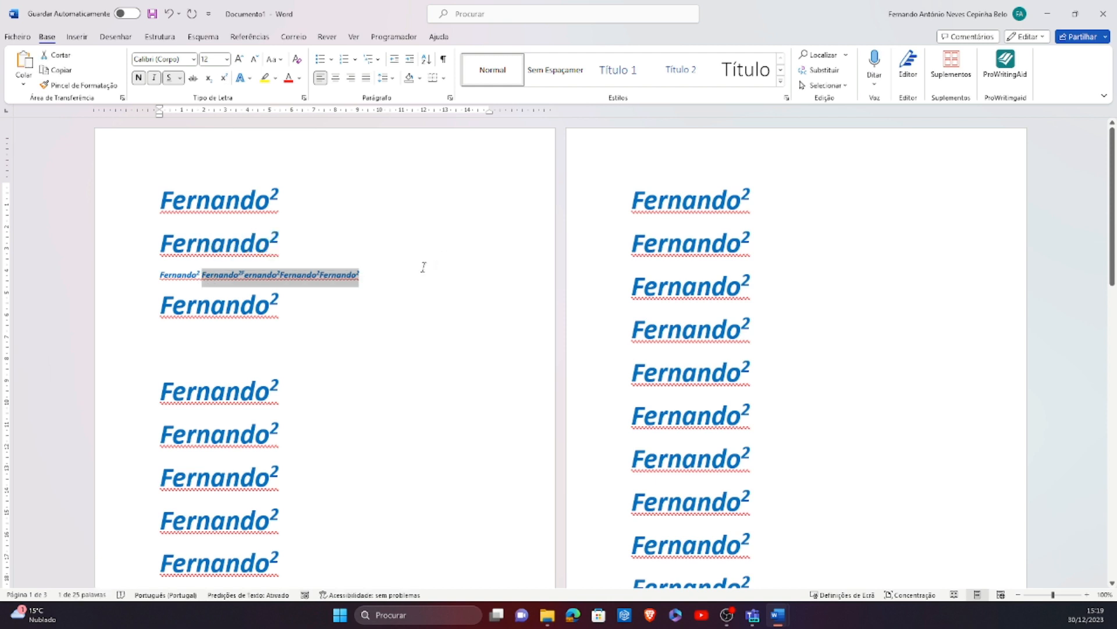
{"action": "left_click", "coordinate": [374, 281]}
{"action": "key", "text": "ctrl+v"}
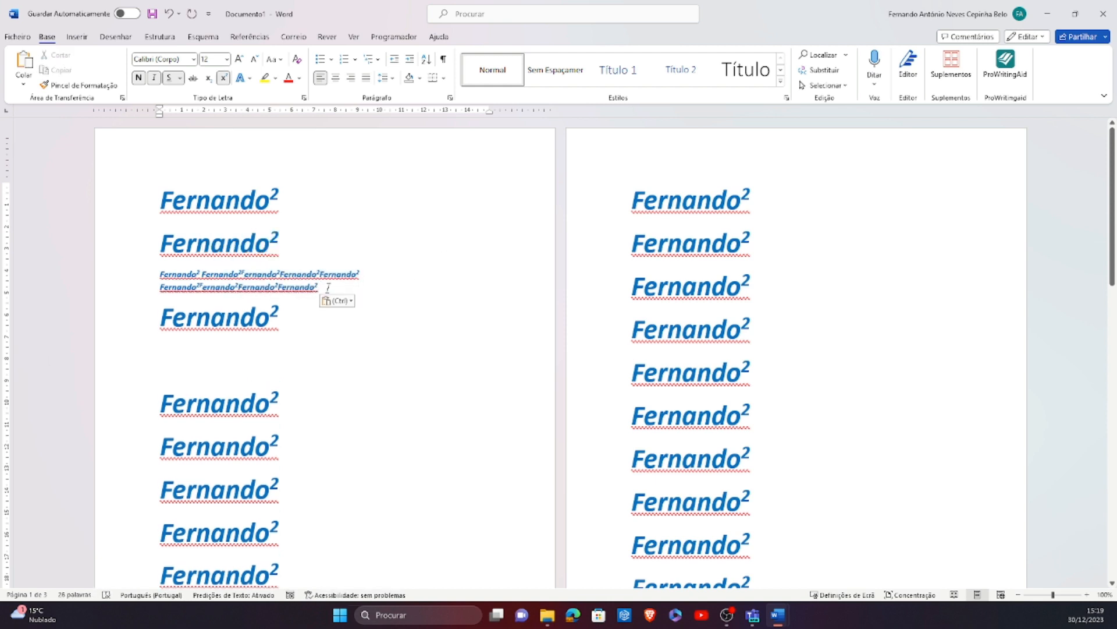
Select in turn the whole document, a single line and the entire size-12 paragraph, and open the paragraph settings
{"action": "triple_click", "coordinate": [117, 282]}
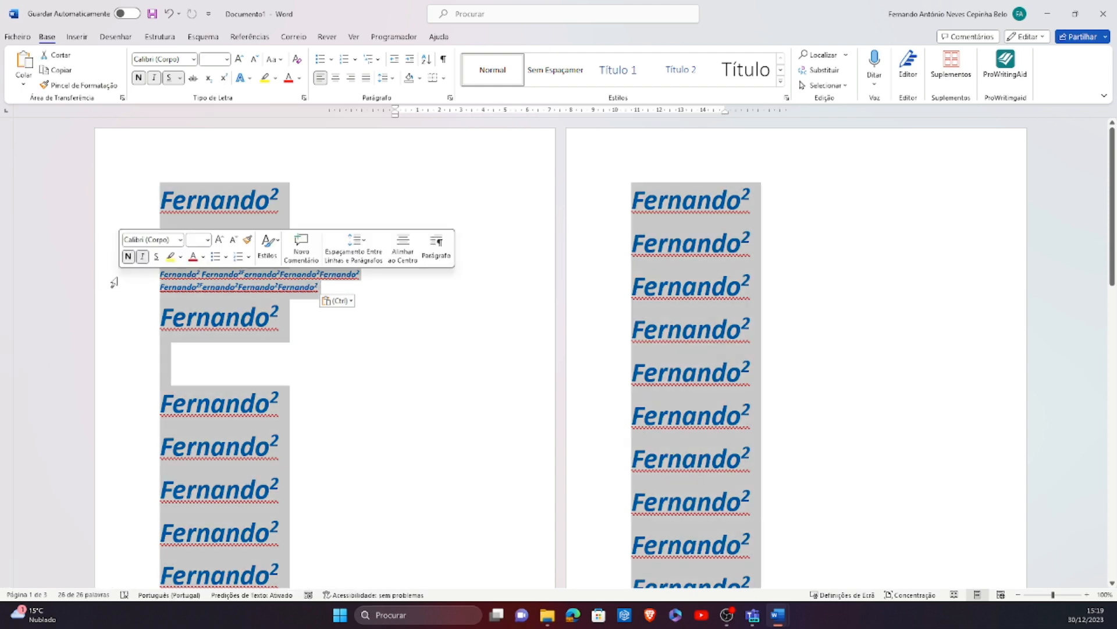
{"action": "triple_click", "coordinate": [114, 281]}
{"action": "triple_click", "coordinate": [113, 281]}
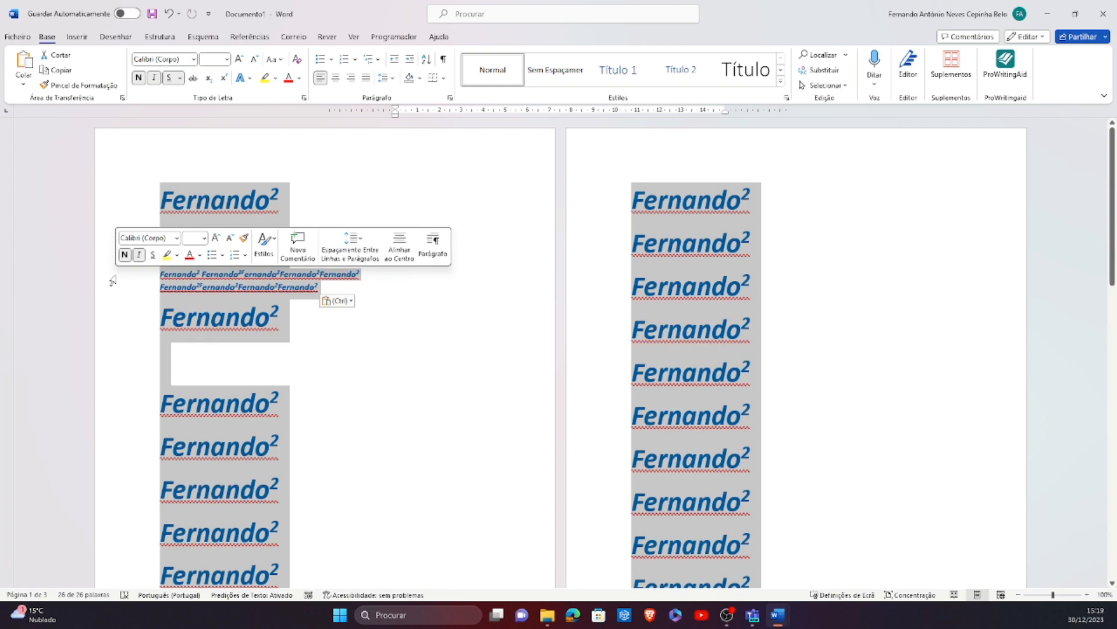
{"action": "left_click", "coordinate": [114, 282]}
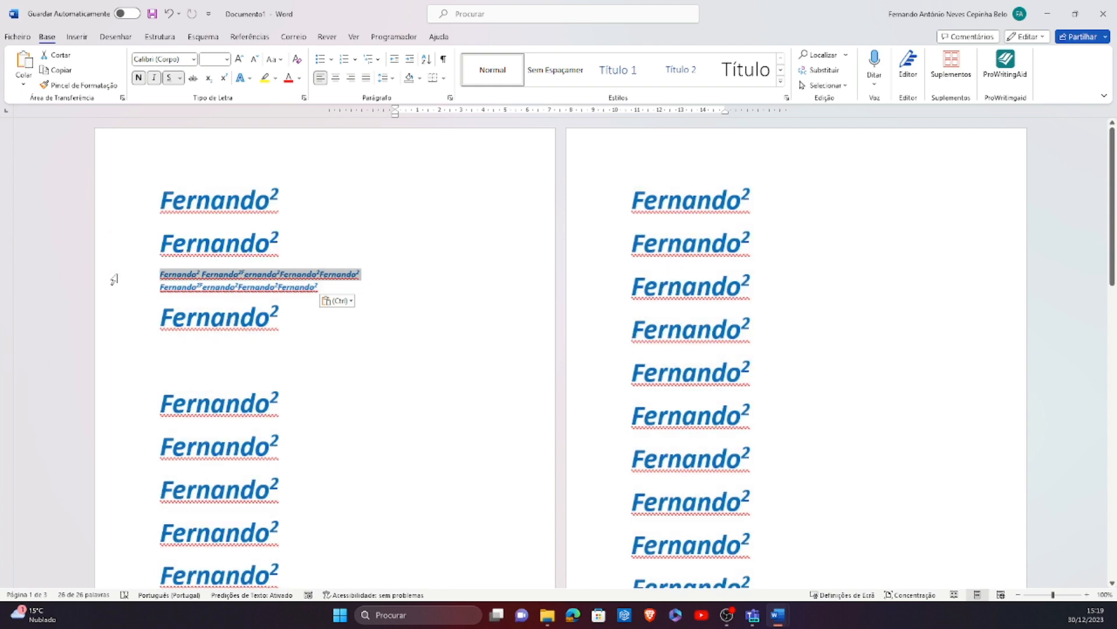
{"action": "triple_click", "coordinate": [114, 281]}
{"action": "double_click", "coordinate": [115, 281]}
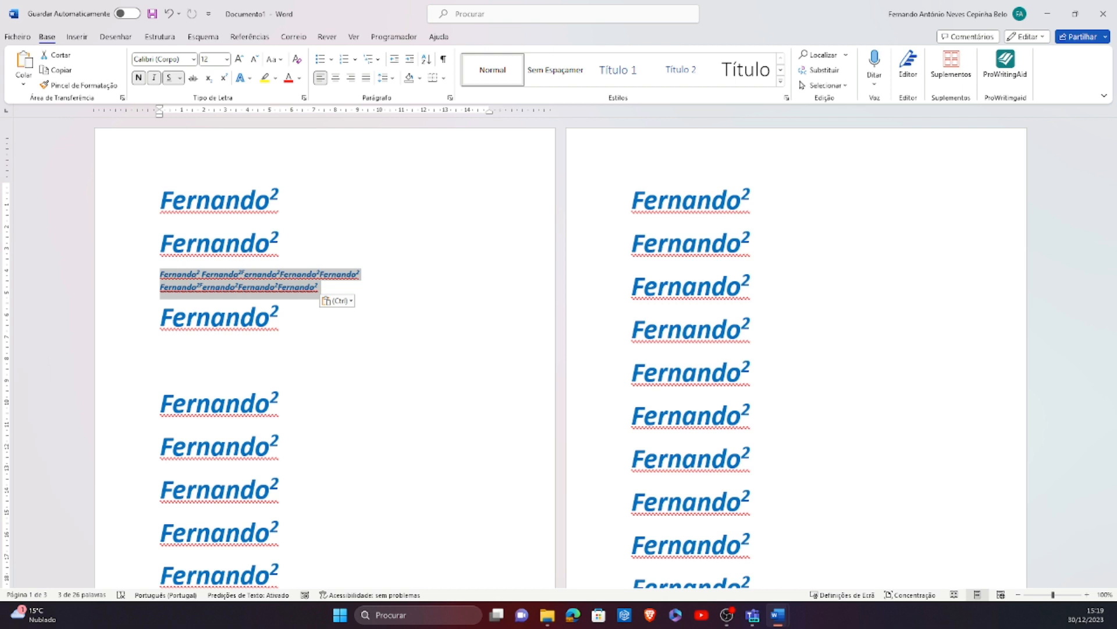
{"action": "key", "text": "Escape"}
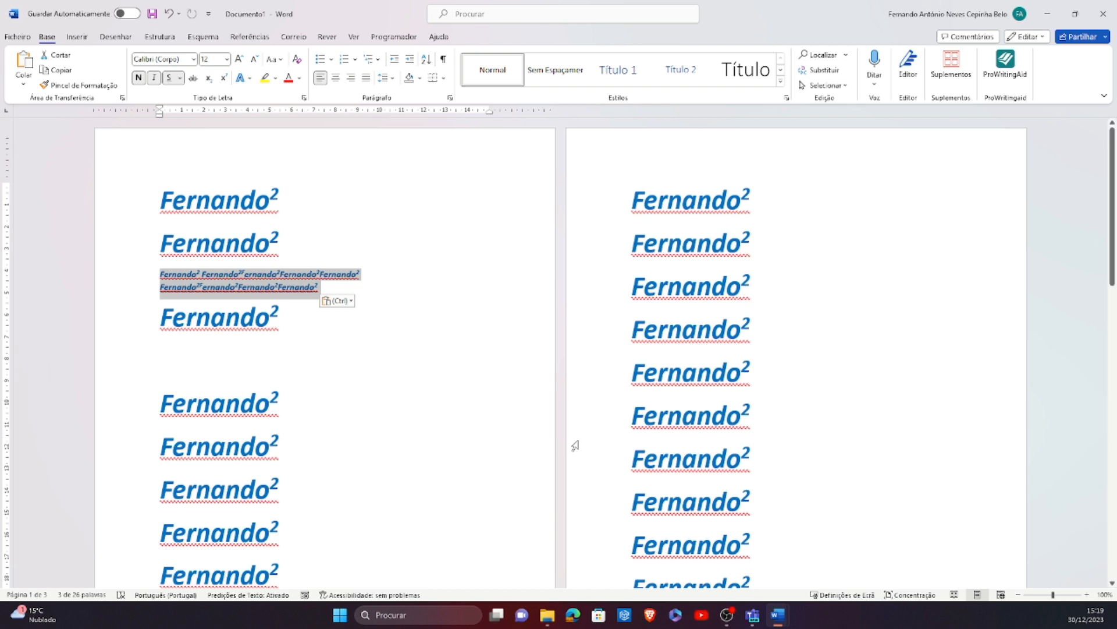
{"action": "left_click", "coordinate": [450, 98]}
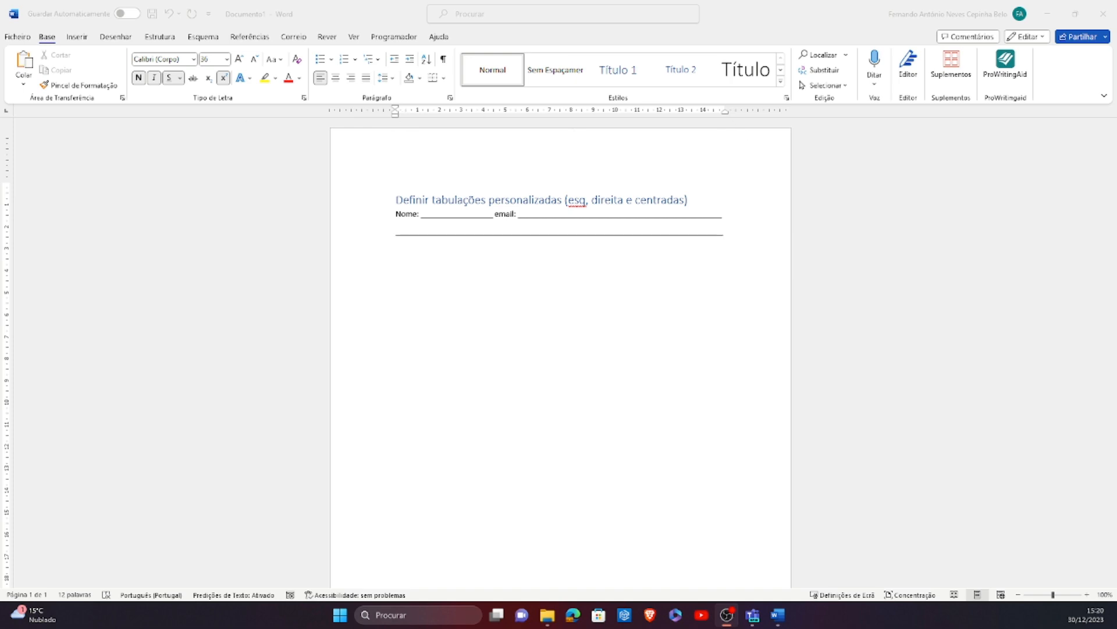
In the Nome and email line, move the first tab stop to about 4 cm and the second to about 13.5 cm
{"action": "left_click", "coordinate": [542, 200]}
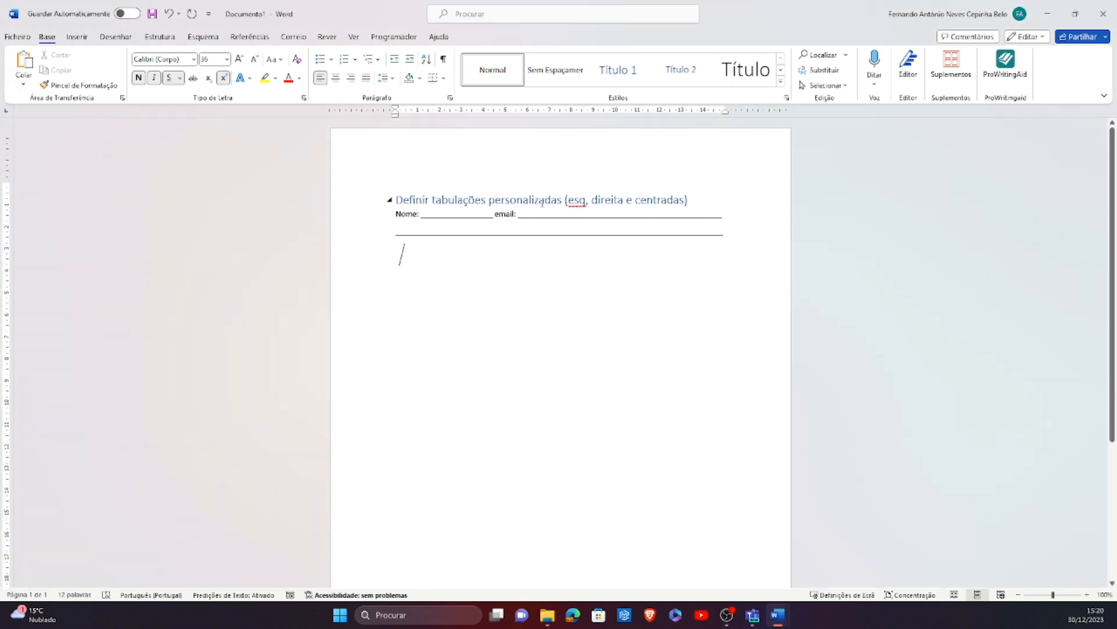
{"action": "key", "text": "ctrl+v"}
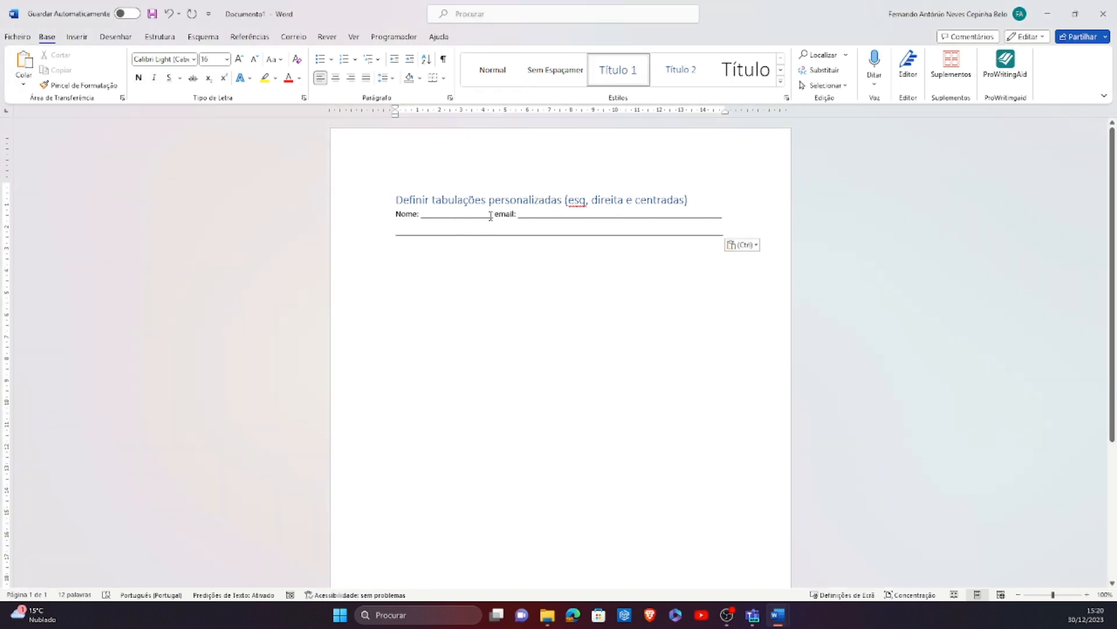
{"action": "left_click_drag", "start_coordinate": [495, 213], "coordinate": [371, 212]}
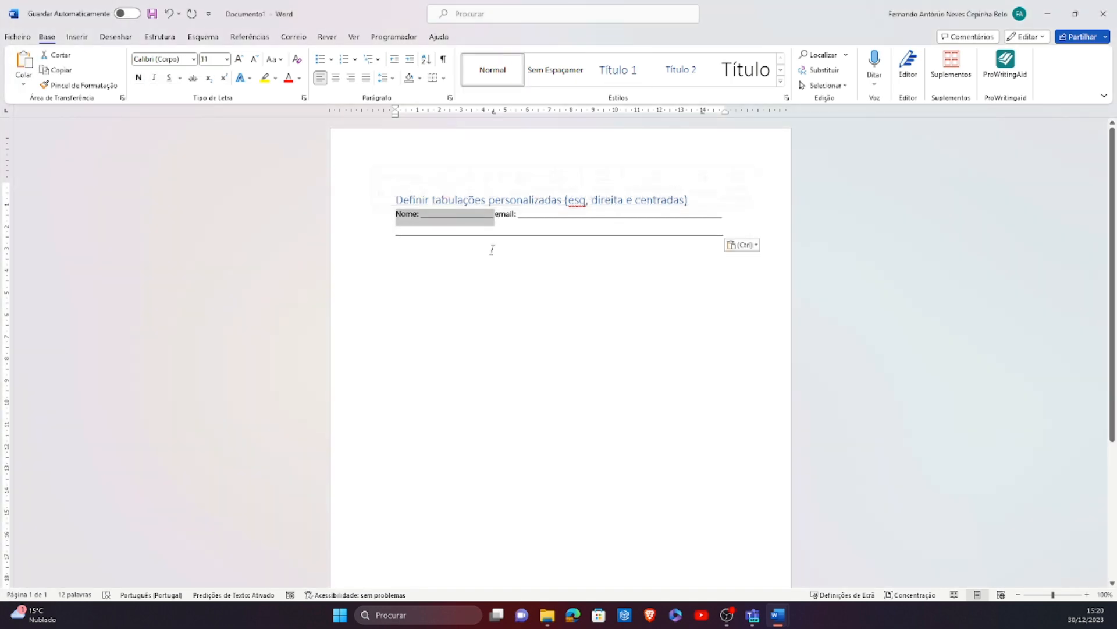
{"action": "left_click", "coordinate": [727, 216]}
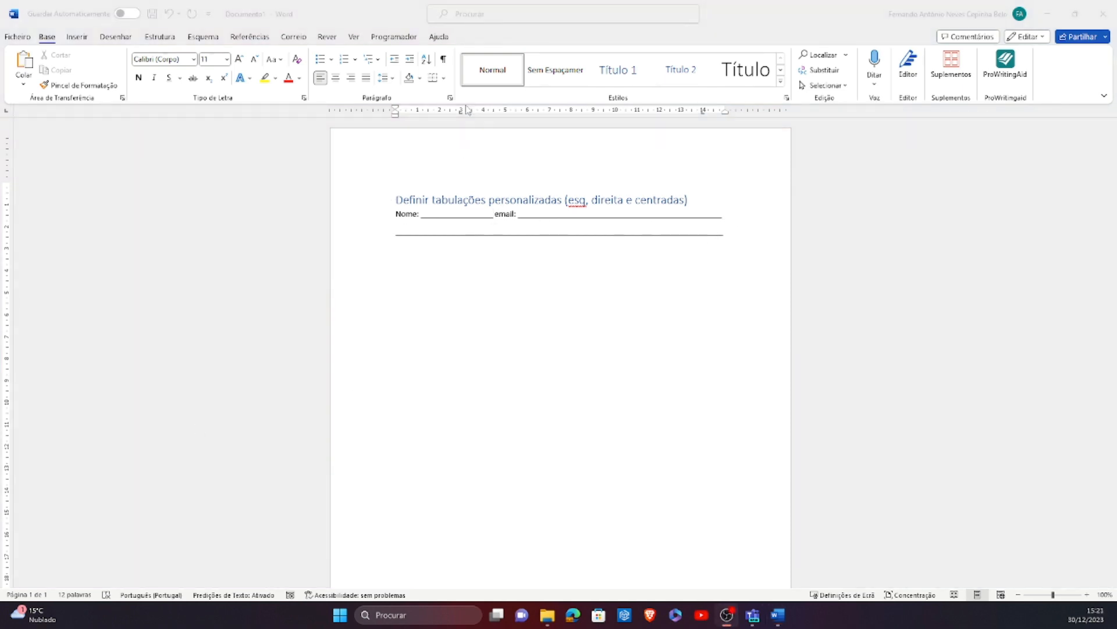
{"action": "left_click", "coordinate": [462, 114]}
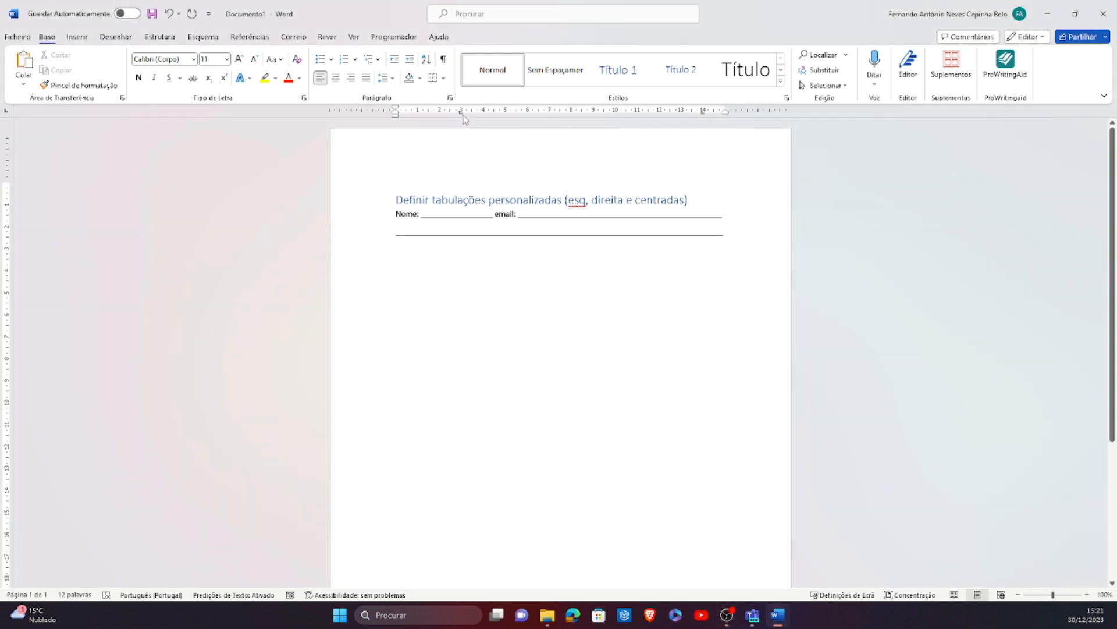
{"action": "left_click_drag", "start_coordinate": [462, 114], "coordinate": [484, 115]}
{"action": "mouse_move", "coordinate": [703, 112]}
{"action": "left_mouse_down"}
{"action": "mouse_move", "coordinate": [680, 120]}
{"action": "mouse_move", "coordinate": [692, 119]}
{"action": "left_mouse_up"}
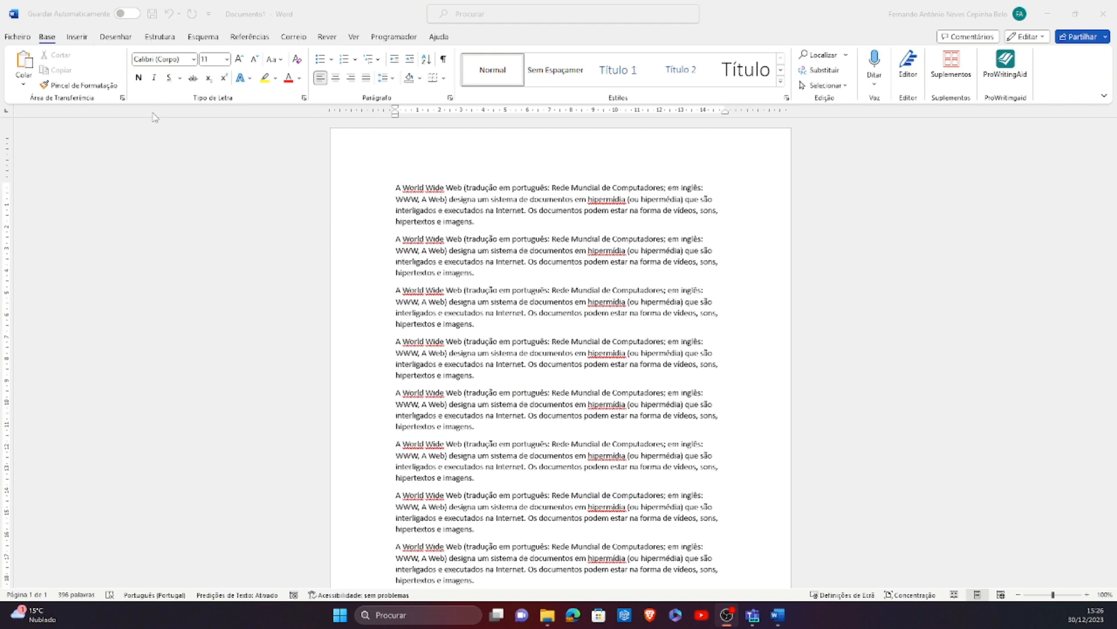
Open the AutoCorrect settings in the proofing options, look through the replacement list, and close everything without changes
{"action": "left_click", "coordinate": [20, 40]}
{"action": "left_click", "coordinate": [20, 40]}
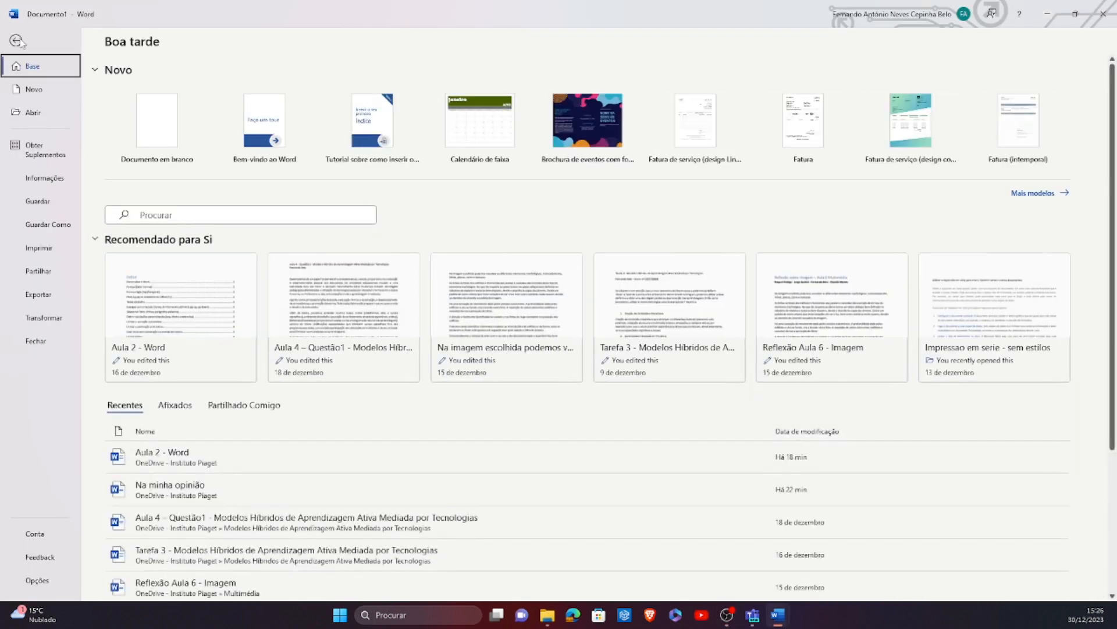
{"action": "left_click", "coordinate": [51, 581]}
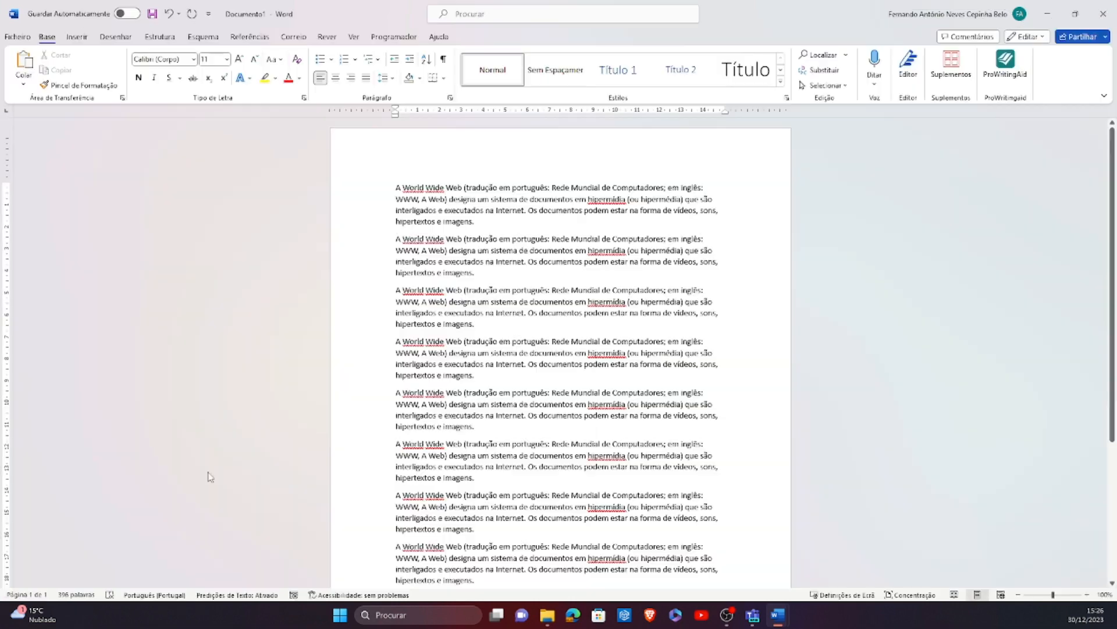
{"action": "left_click", "coordinate": [336, 167]}
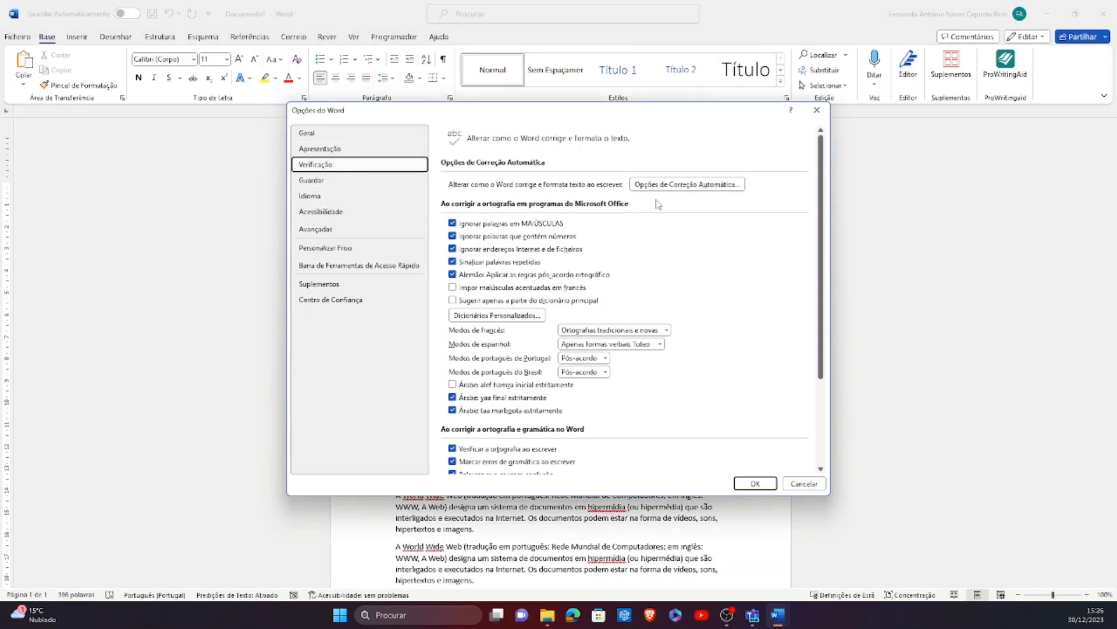
{"action": "left_click", "coordinate": [706, 186]}
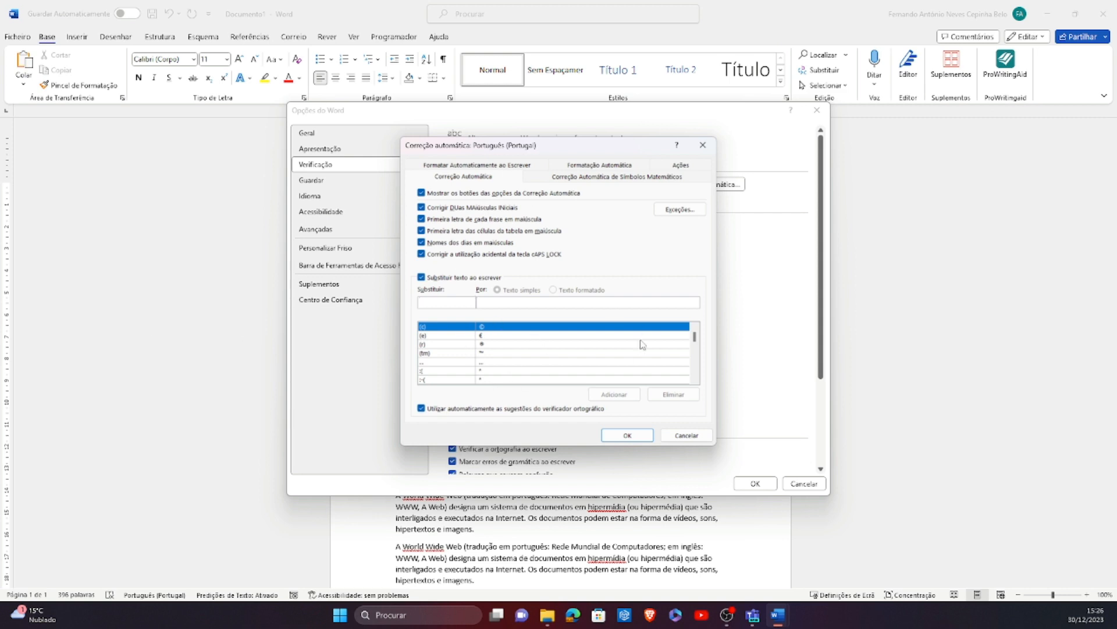
{"action": "scroll", "coordinate": [608, 332], "scroll_direction": "down", "scroll_amount": 10}
{"action": "scroll", "coordinate": [606, 292], "scroll_direction": "up", "scroll_amount": 10}
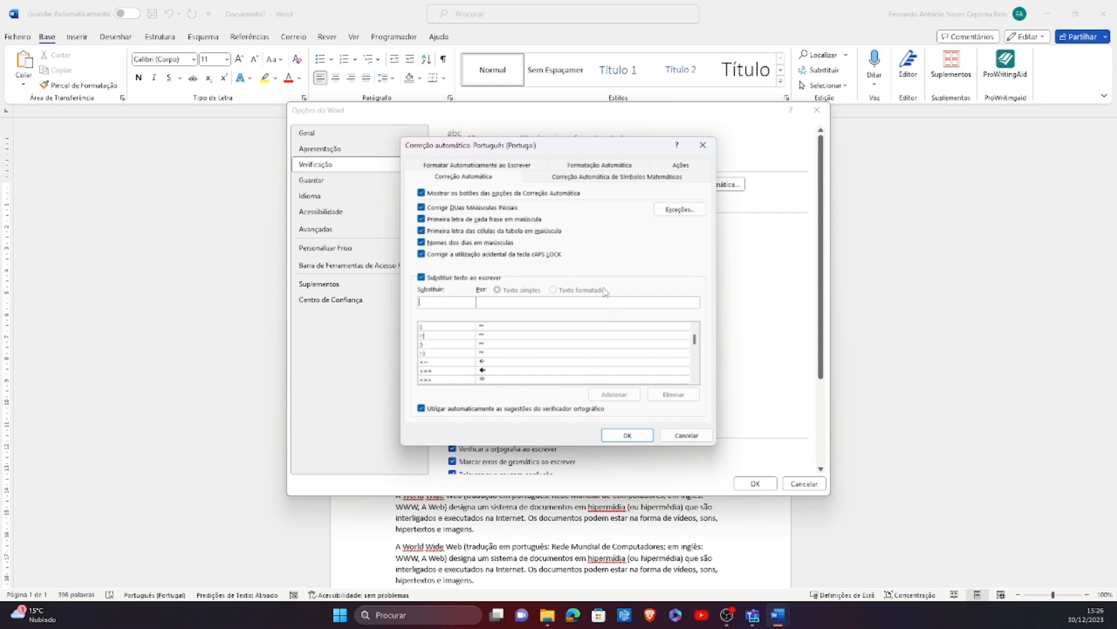
{"action": "left_click", "coordinate": [687, 436]}
{"action": "left_click", "coordinate": [805, 482]}
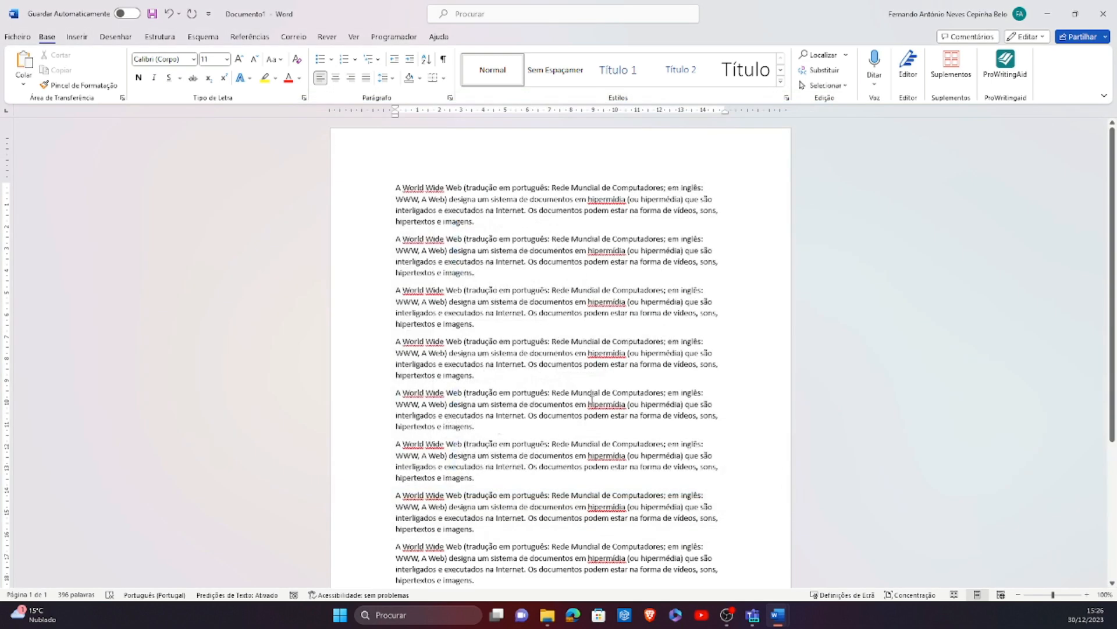
Correct the first "hipermídia" with the spelling suggestion "hipermédia" and replace all remaining occurrences with the same word
{"action": "right_click", "coordinate": [608, 198]}
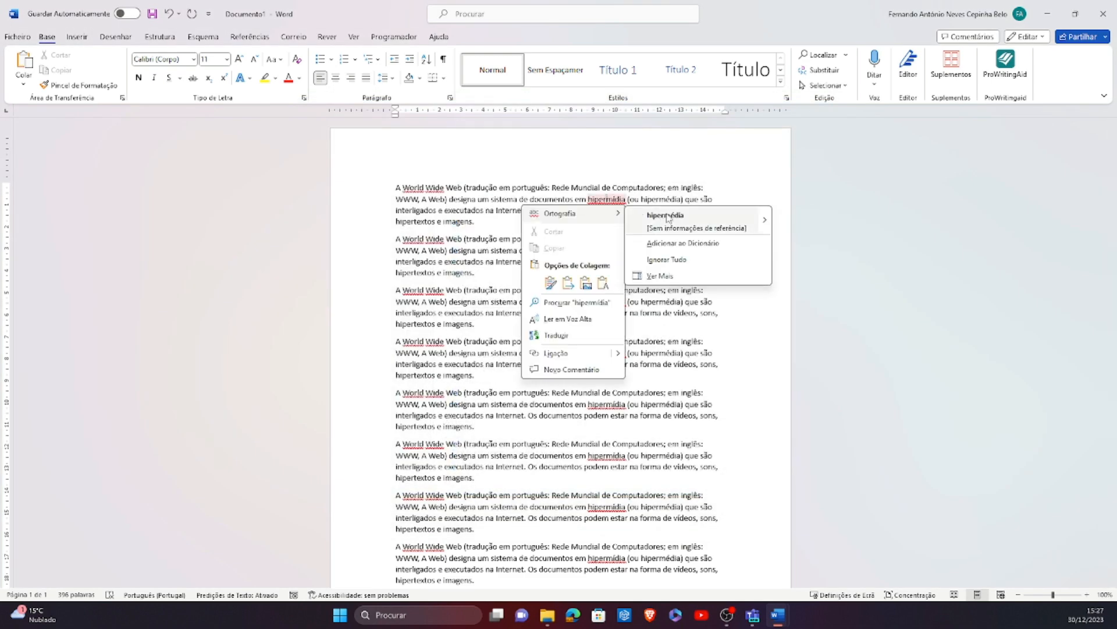
{"action": "left_click", "coordinate": [661, 215]}
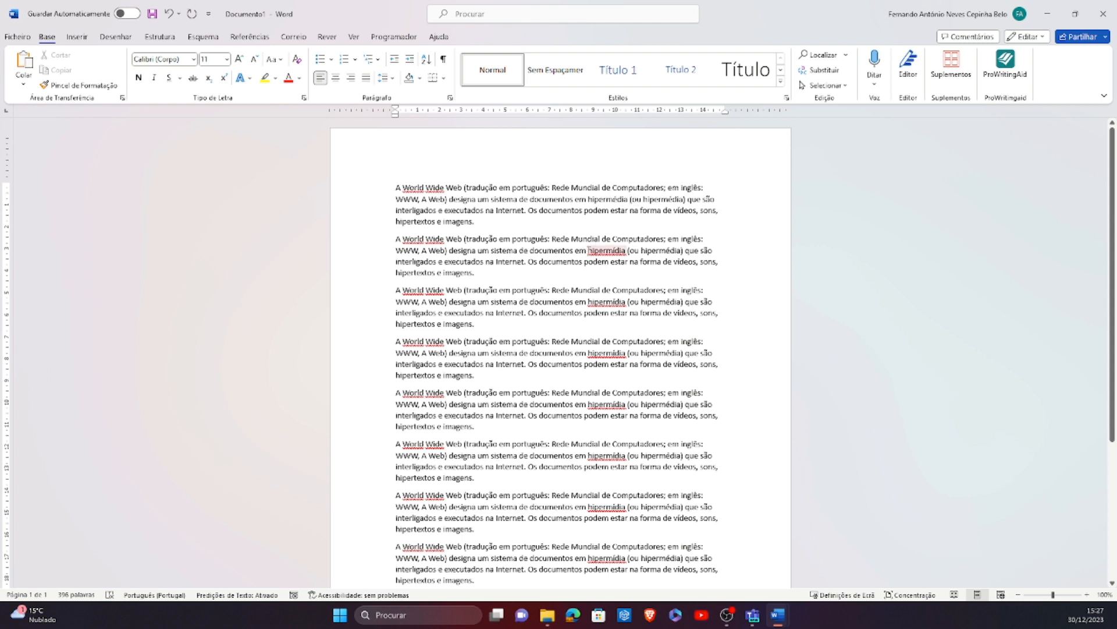
{"action": "left_click_drag", "start_coordinate": [589, 250], "coordinate": [616, 250]}
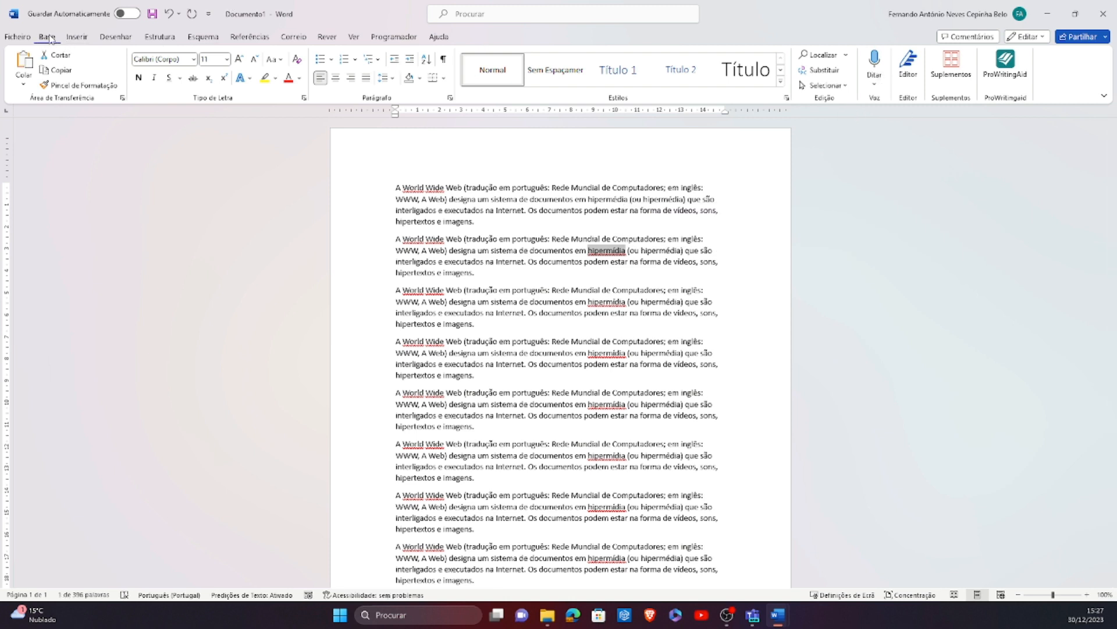
{"action": "left_click", "coordinate": [821, 69]}
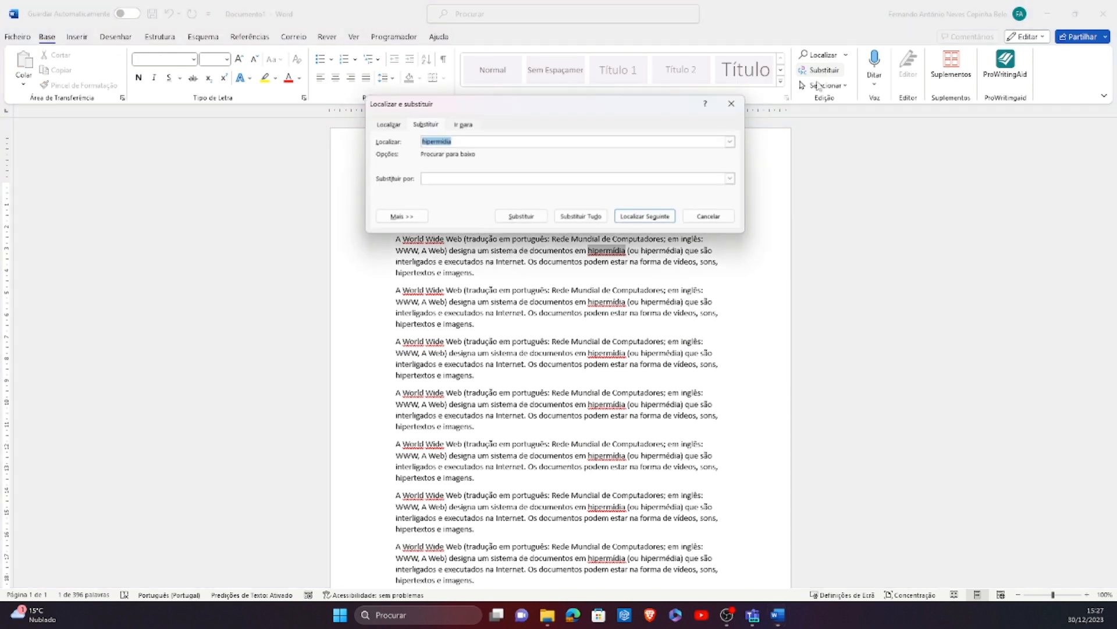
{"action": "left_click", "coordinate": [455, 179]}
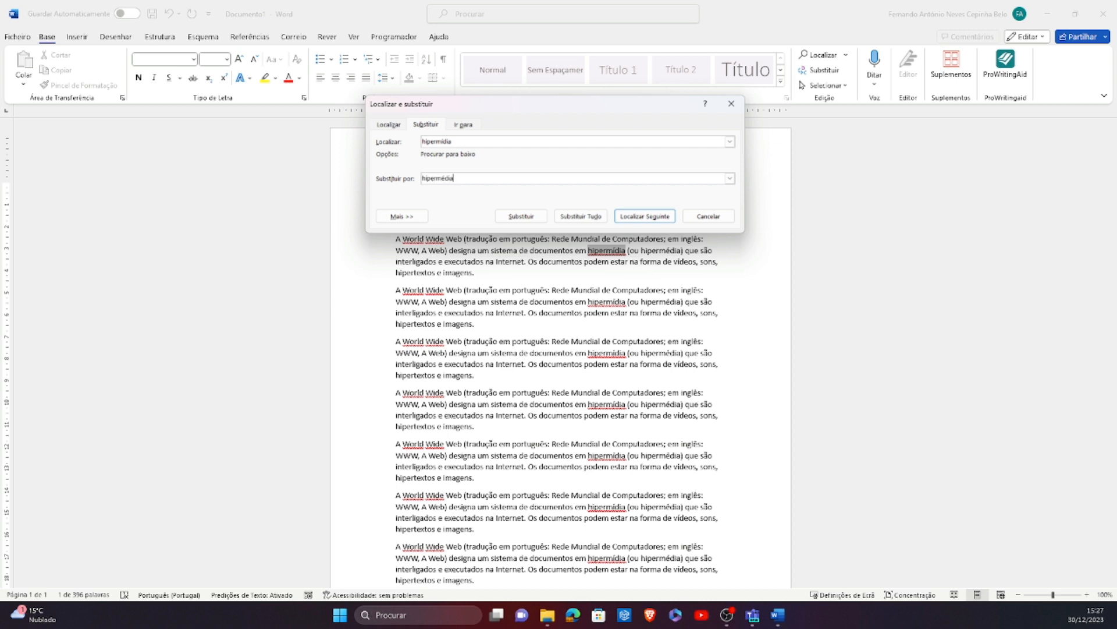
{"action": "left_click", "coordinate": [596, 217]}
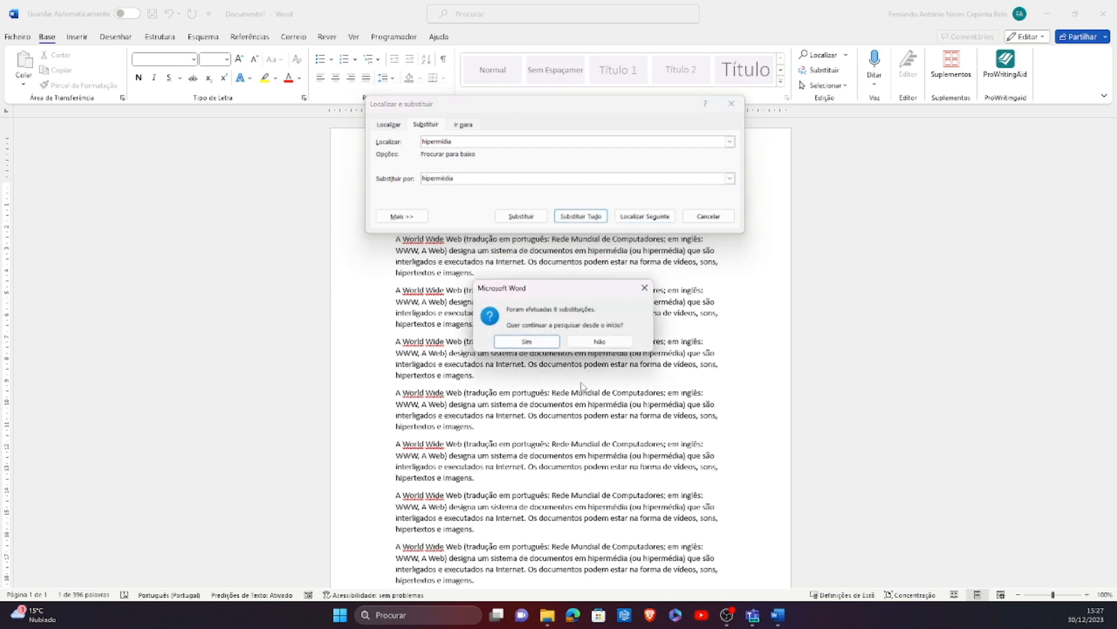
{"action": "left_click", "coordinate": [550, 342]}
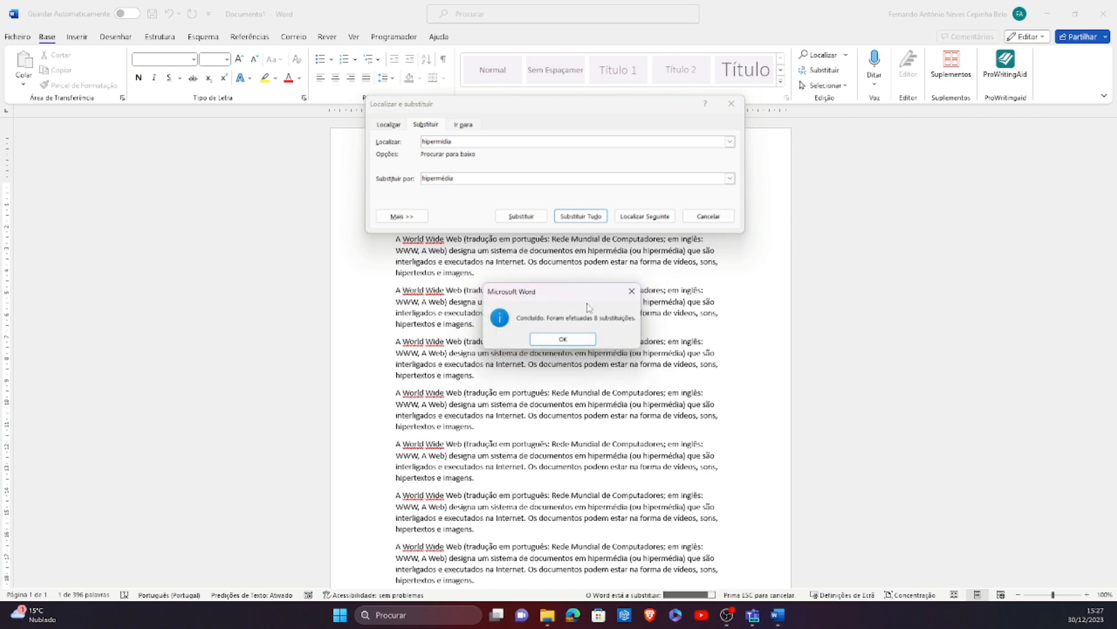
{"action": "left_click", "coordinate": [563, 339]}
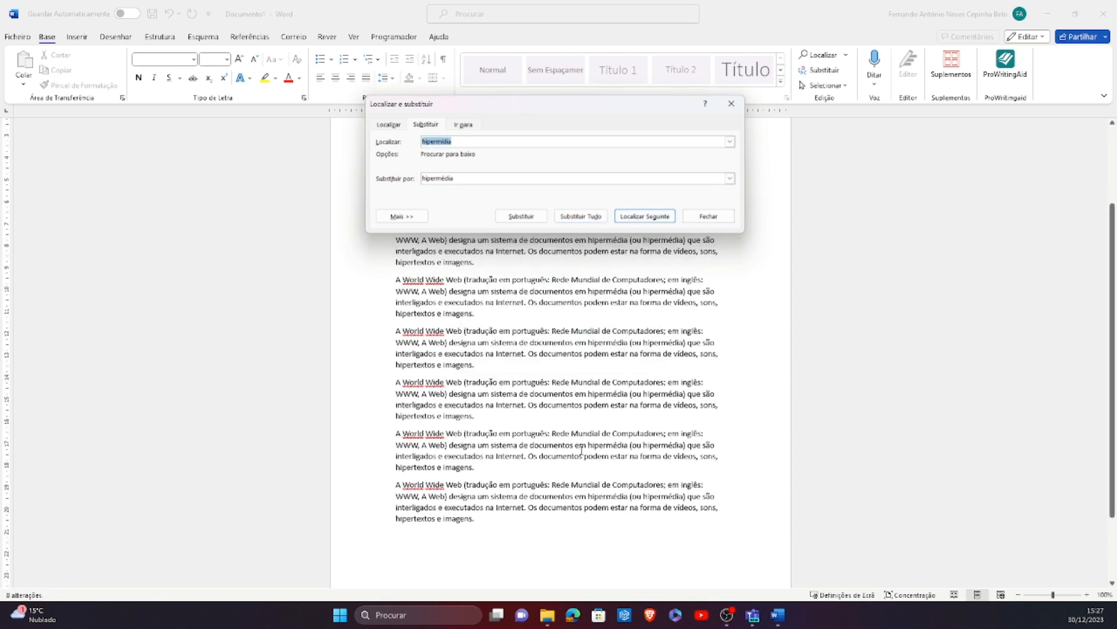
{"action": "left_click", "coordinate": [709, 216]}
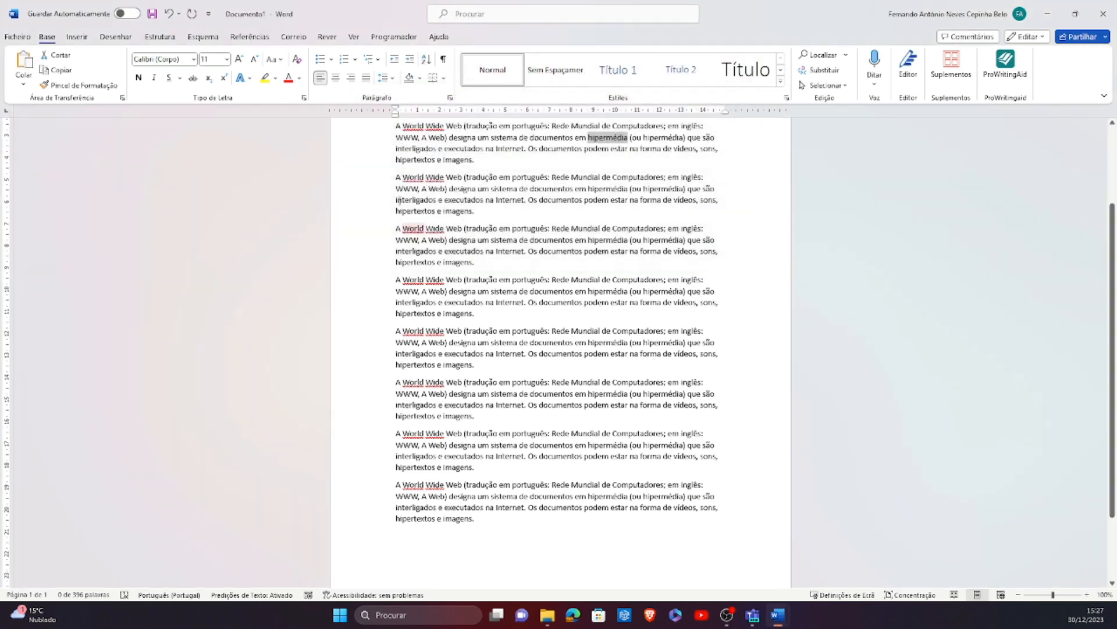
Add the flagged words "World" and "Wide" to the dictionary and check the rest of the text for marked errors
{"action": "scroll", "coordinate": [431, 249], "scroll_direction": "up", "scroll_amount": 3}
{"action": "left_click", "coordinate": [411, 188]}
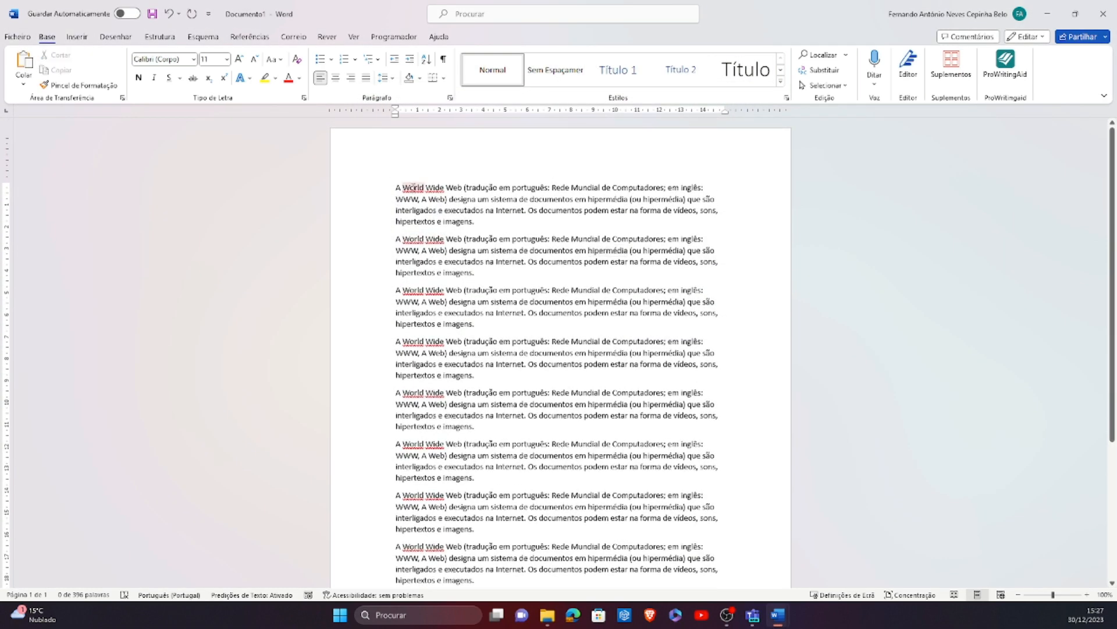
{"action": "right_click", "coordinate": [411, 187]}
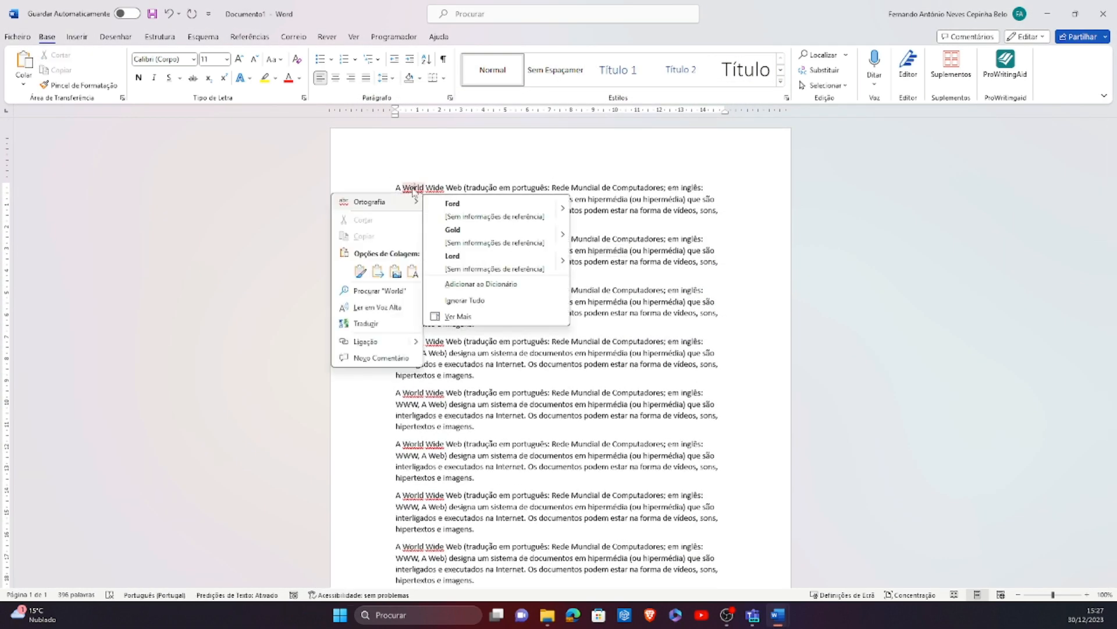
{"action": "left_click", "coordinate": [481, 284]}
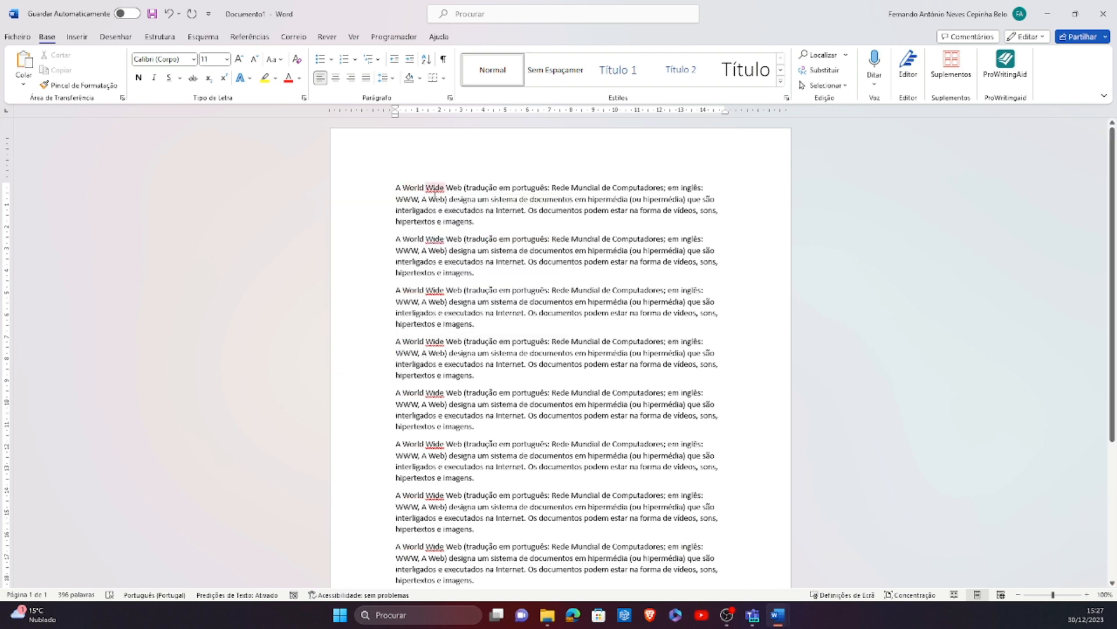
{"action": "right_click", "coordinate": [435, 189]}
{"action": "left_click", "coordinate": [525, 285]}
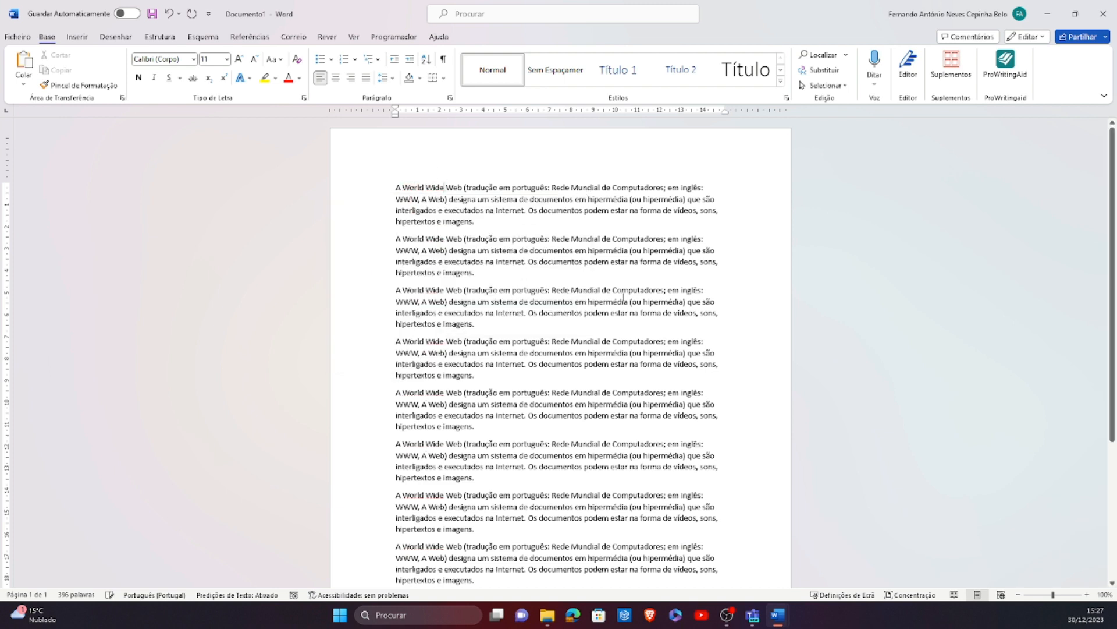
{"action": "scroll", "coordinate": [528, 295], "scroll_direction": "down", "scroll_amount": 5}
{"action": "scroll", "coordinate": [530, 302], "scroll_direction": "up", "scroll_amount": 5}
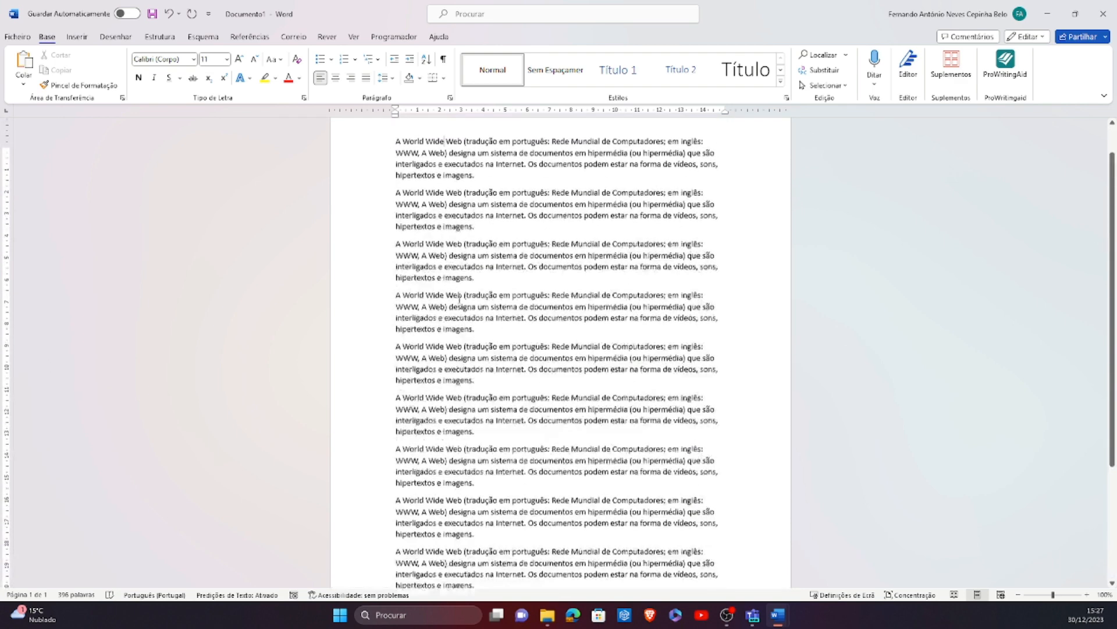
{"action": "scroll", "coordinate": [530, 302], "scroll_direction": "up", "scroll_amount": 1}
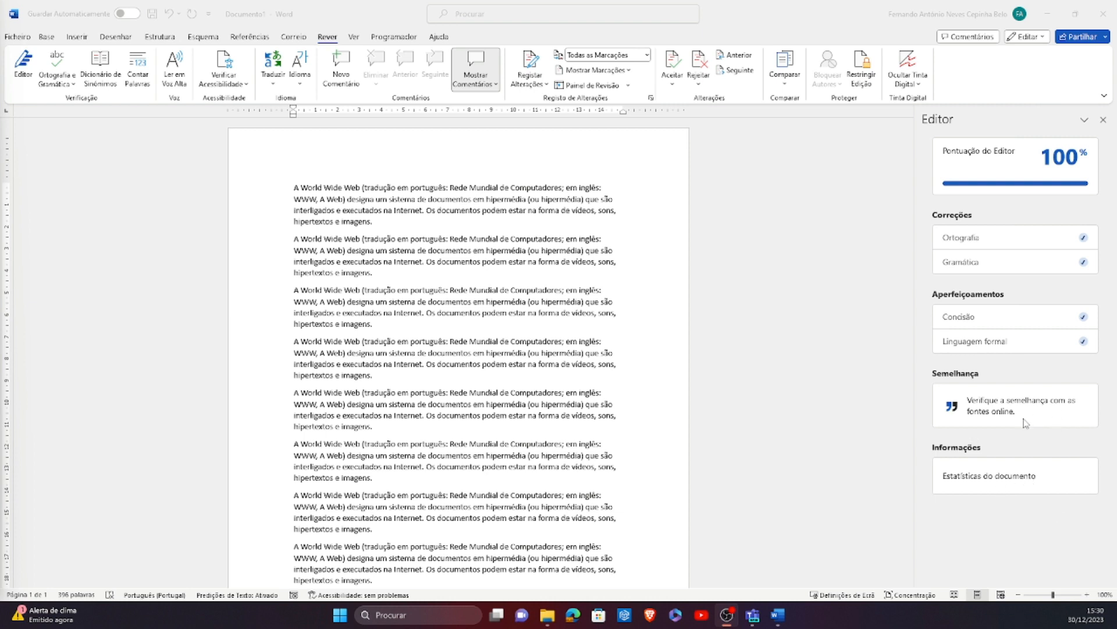
Insert a page break after the last World Wide Web paragraph to start a new page
{"action": "left_click", "coordinate": [994, 410]}
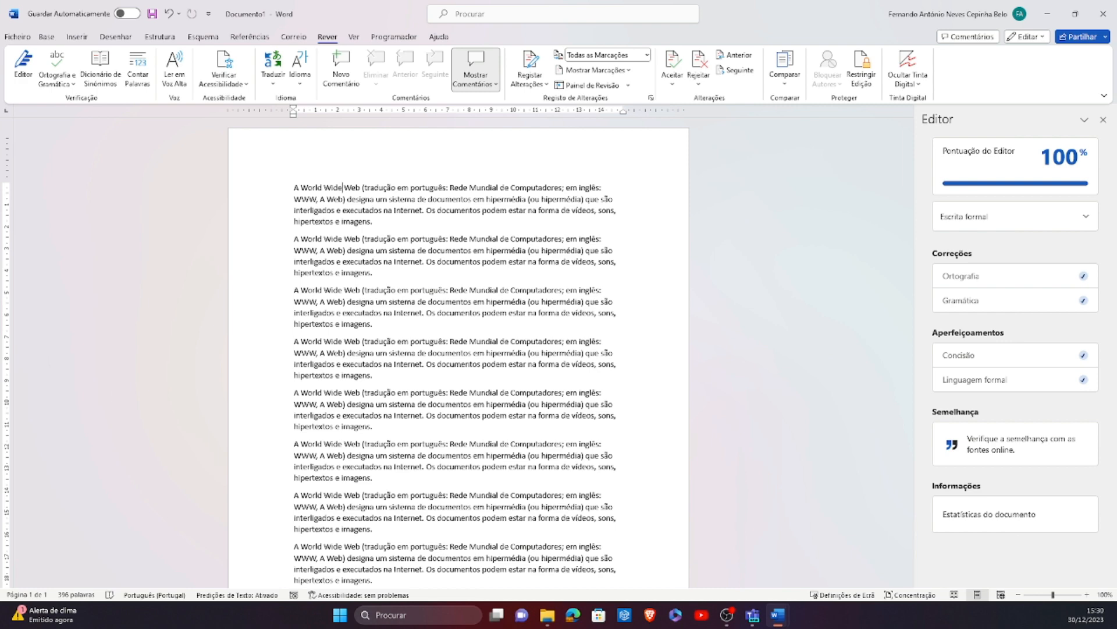
{"action": "left_click_drag", "start_coordinate": [295, 187], "coordinate": [460, 439]}
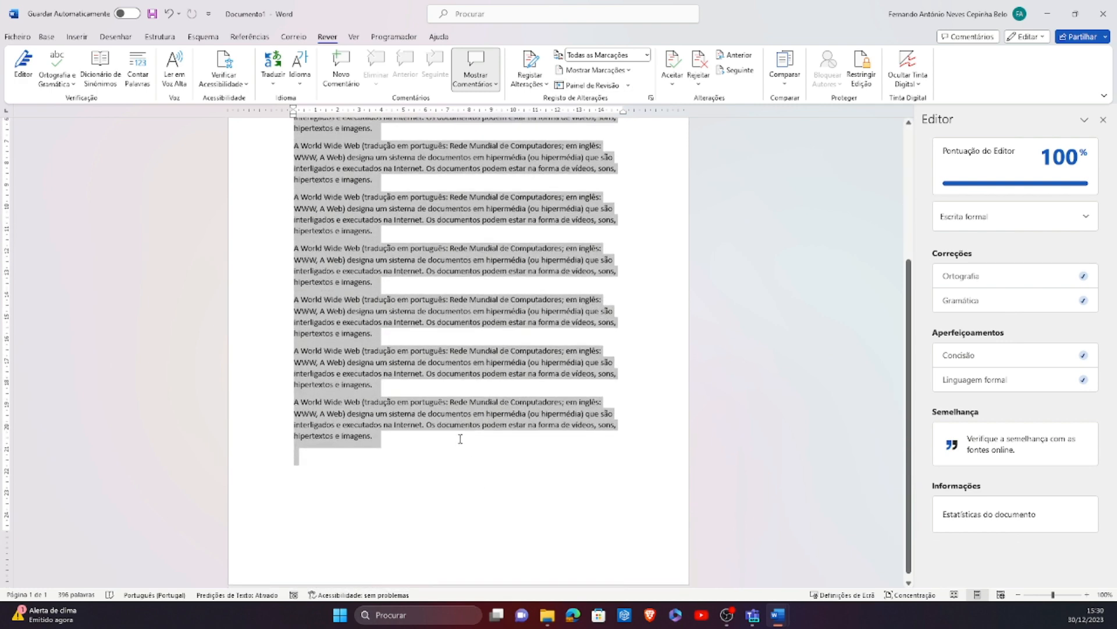
{"action": "left_click", "coordinate": [431, 444]}
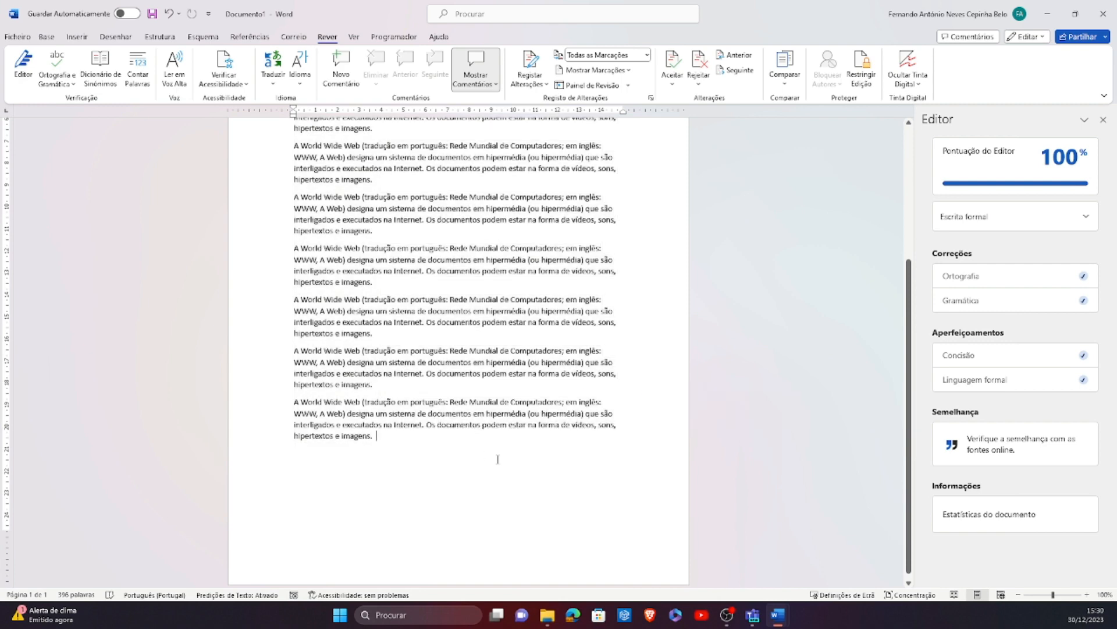
{"action": "key", "text": "ctrl+Return"}
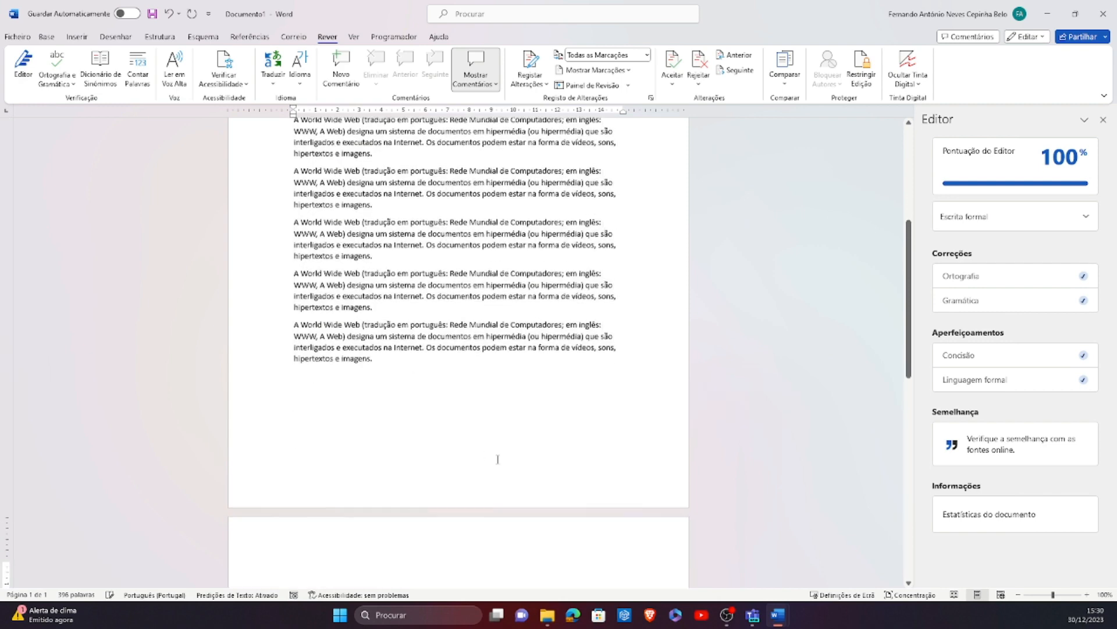
{"action": "scroll", "coordinate": [294, 480], "scroll_direction": "down", "scroll_amount": 2}
{"action": "scroll", "coordinate": [311, 466], "scroll_direction": "up", "scroll_amount": 3}
Add an empty paragraph after the last text on the first page, and return to the document's beginning
{"action": "left_click", "coordinate": [426, 433]}
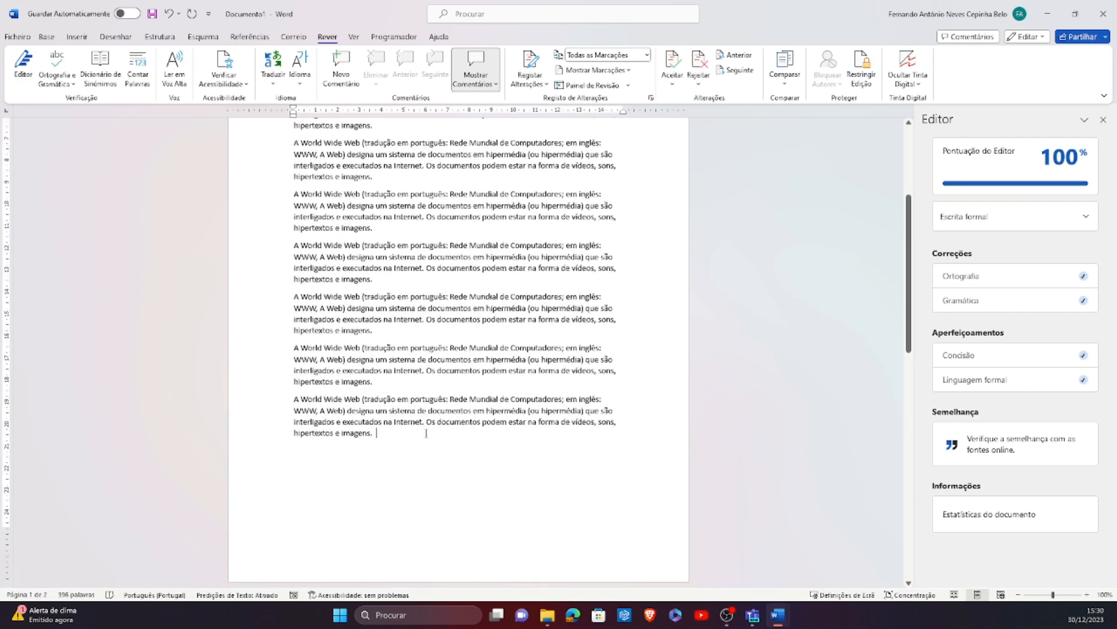
{"action": "key", "text": "Return"}
{"action": "scroll", "coordinate": [316, 508], "scroll_direction": "down", "scroll_amount": 7}
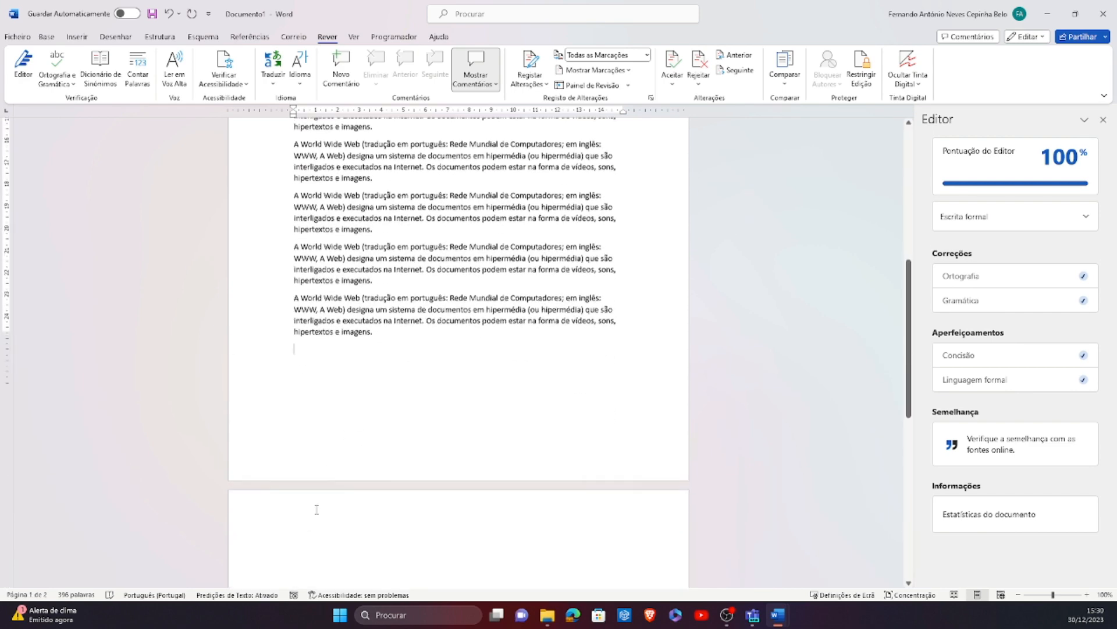
{"action": "left_click", "coordinate": [336, 425]}
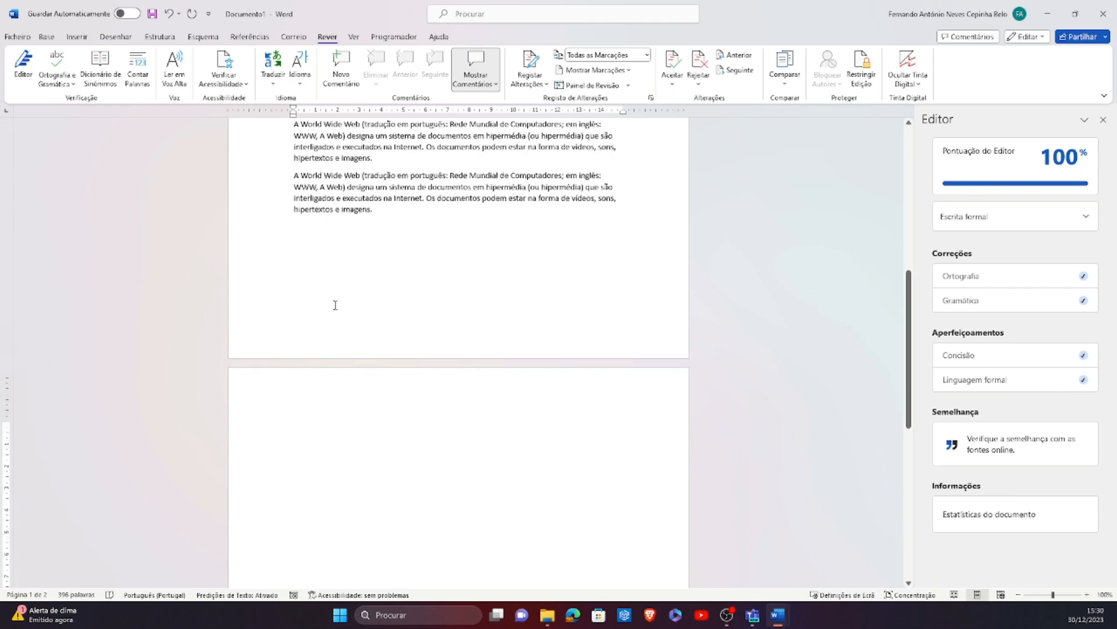
{"action": "scroll", "coordinate": [336, 303], "scroll_direction": "up", "scroll_amount": 7}
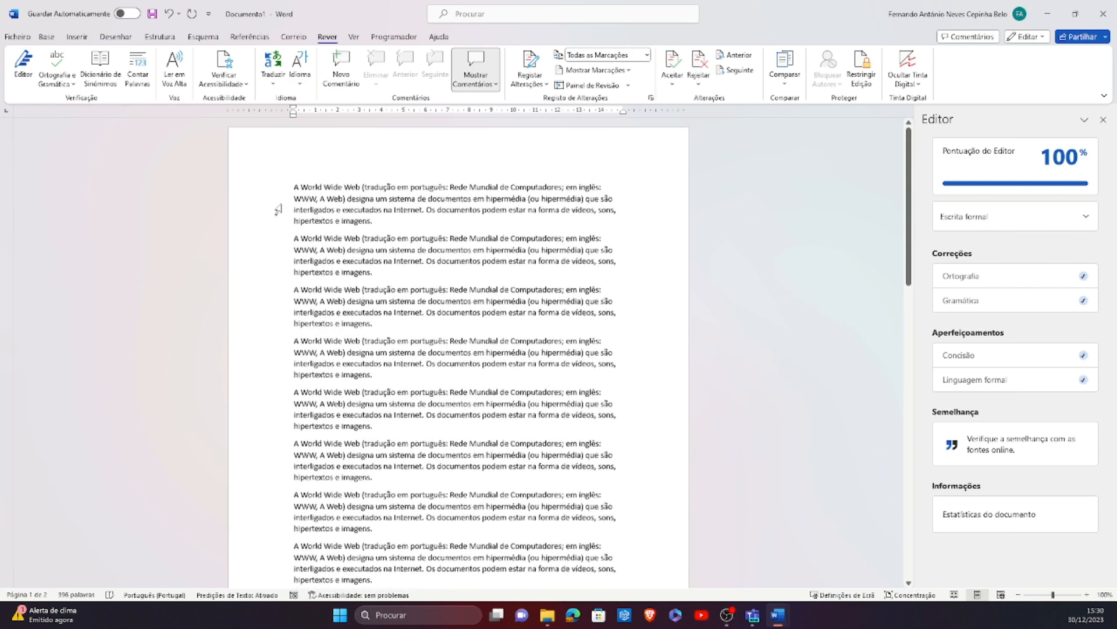
Select all the World Wide Web paragraphs and examine the available bullet and numbering styles
{"action": "left_click_drag", "start_coordinate": [277, 195], "coordinate": [396, 411]}
{"action": "scroll", "coordinate": [401, 350], "scroll_direction": "up", "scroll_amount": 7}
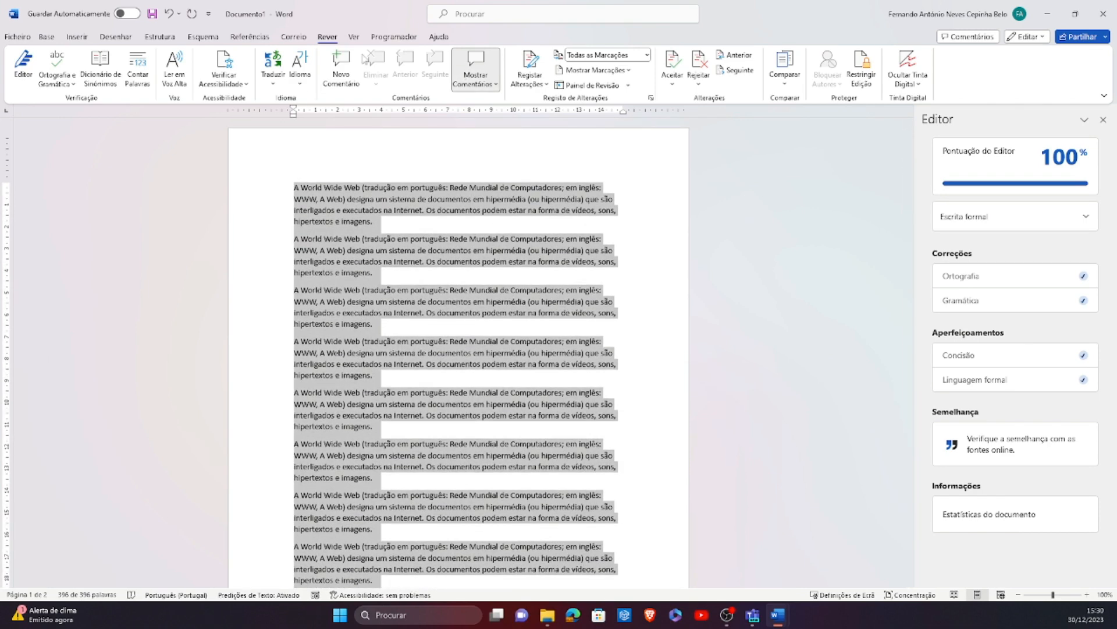
{"action": "left_click", "coordinate": [48, 37]}
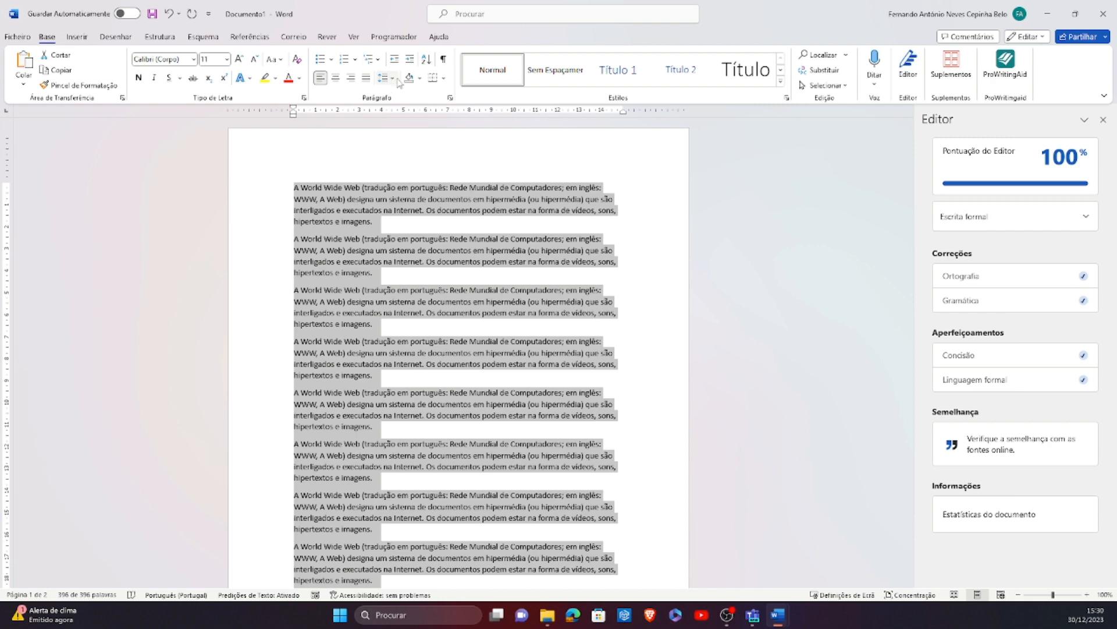
{"action": "left_click", "coordinate": [332, 59]}
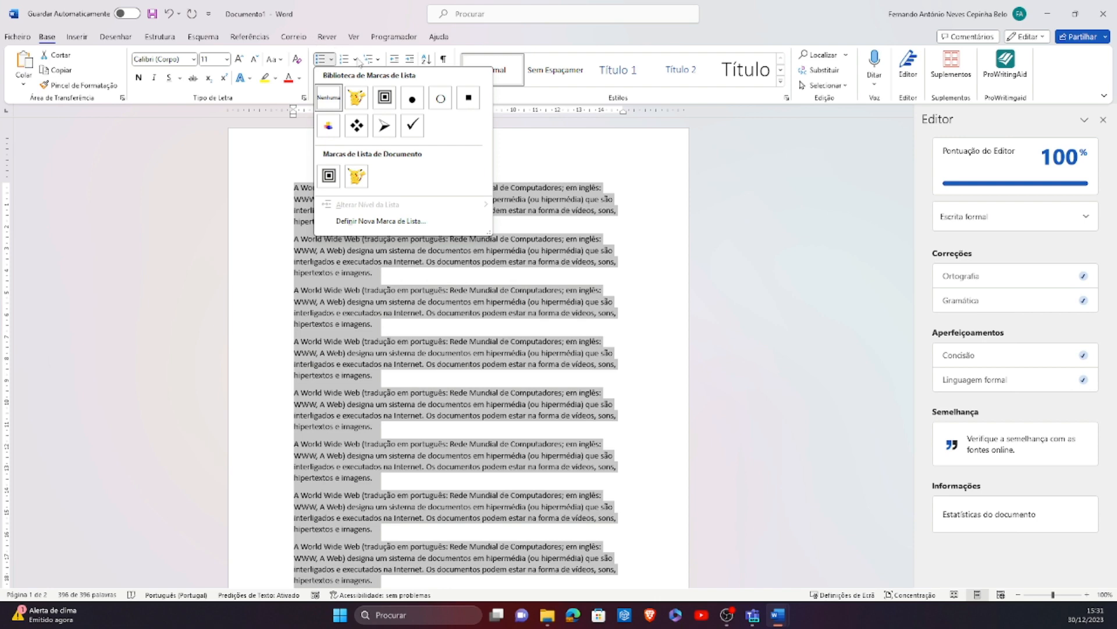
{"action": "left_click", "coordinate": [356, 59]}
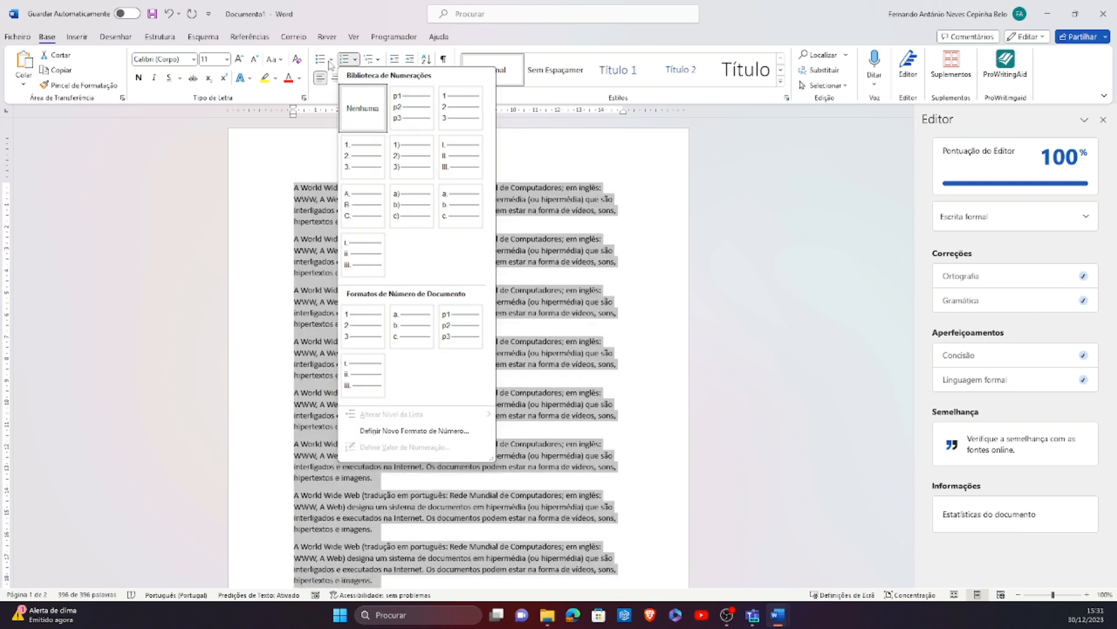
Examine the symbol and picture sources for defining a new bullet, and leave without defining one
{"action": "left_click", "coordinate": [330, 60]}
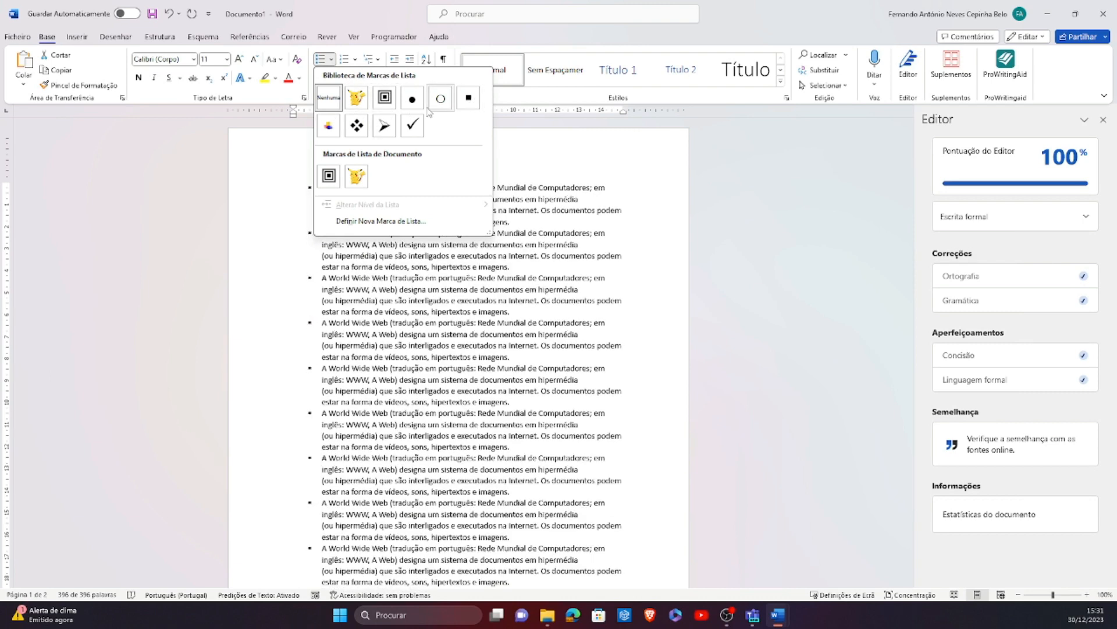
{"action": "left_click", "coordinate": [411, 227]}
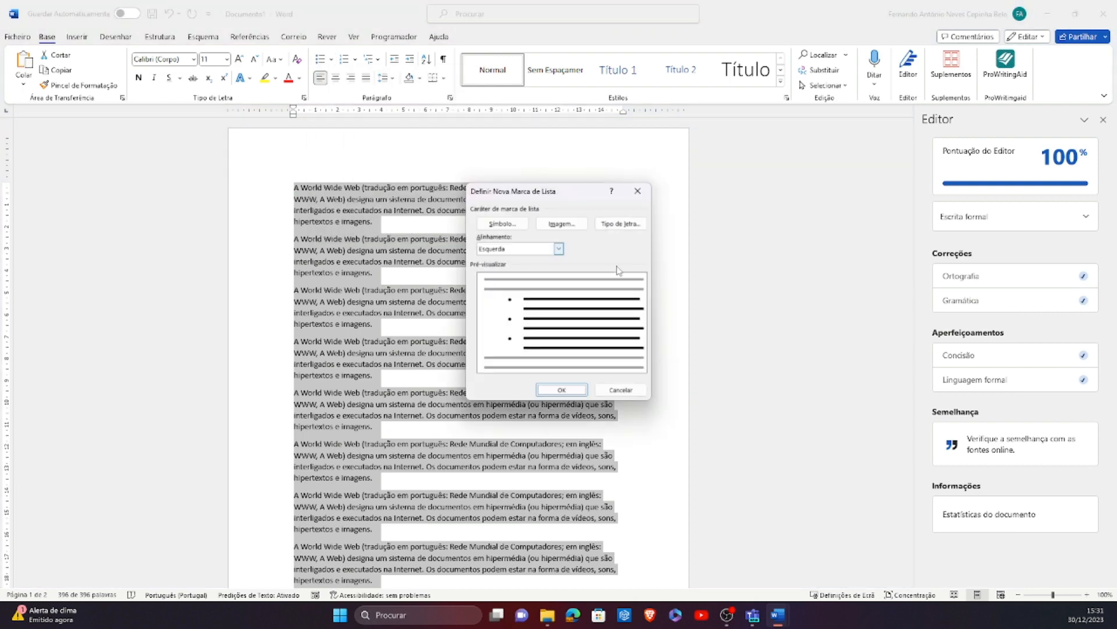
{"action": "left_click", "coordinate": [509, 229]}
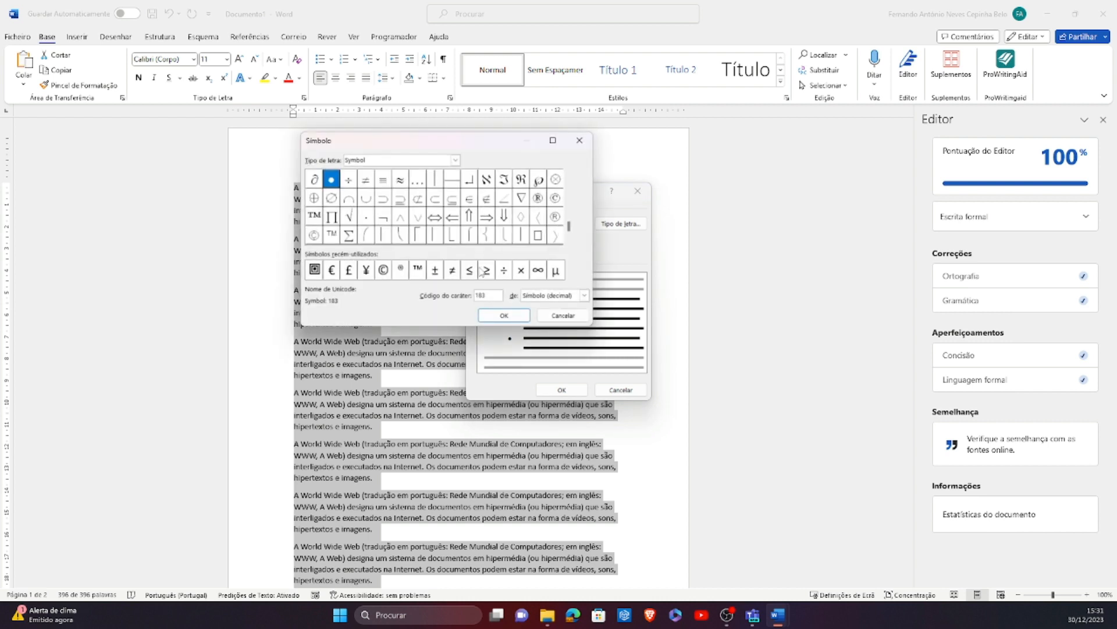
{"action": "left_click", "coordinate": [570, 318]}
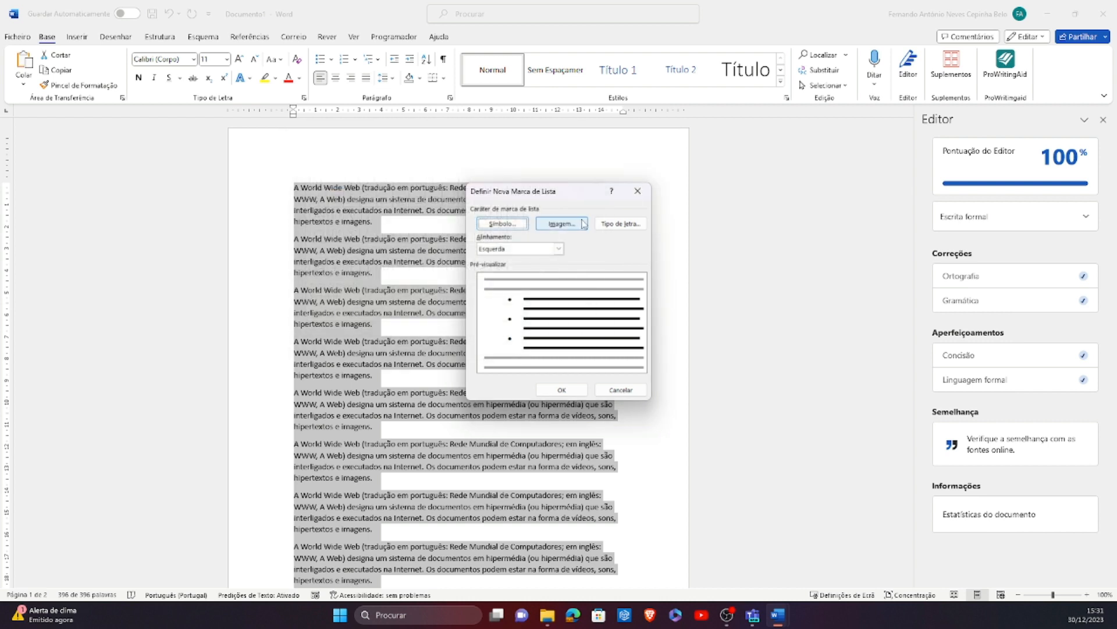
{"action": "left_click", "coordinate": [578, 227]}
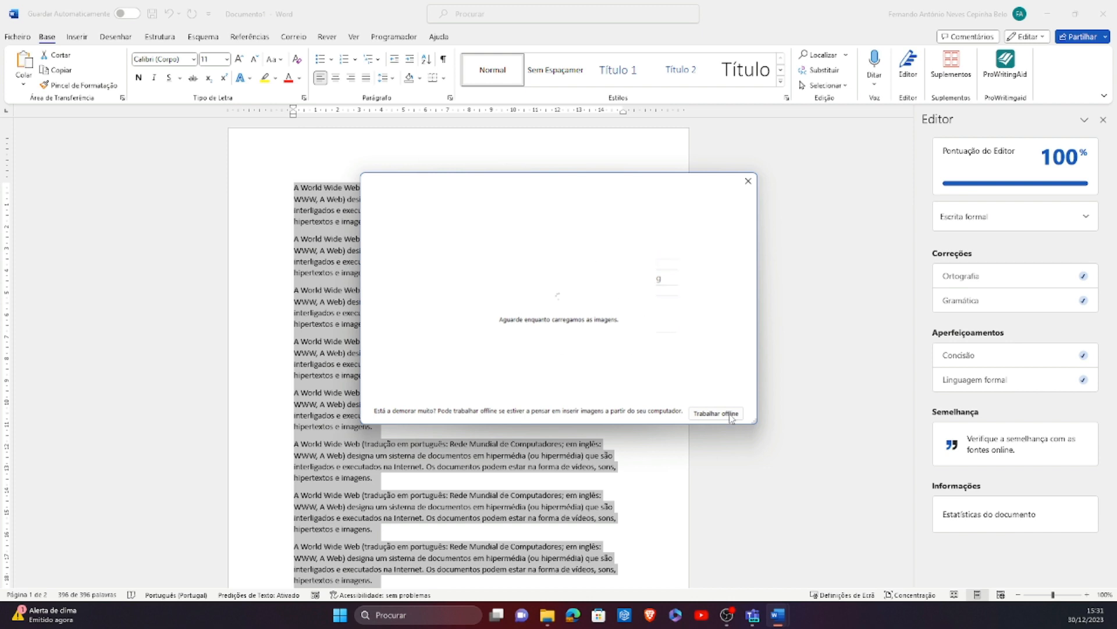
{"action": "left_click", "coordinate": [749, 181]}
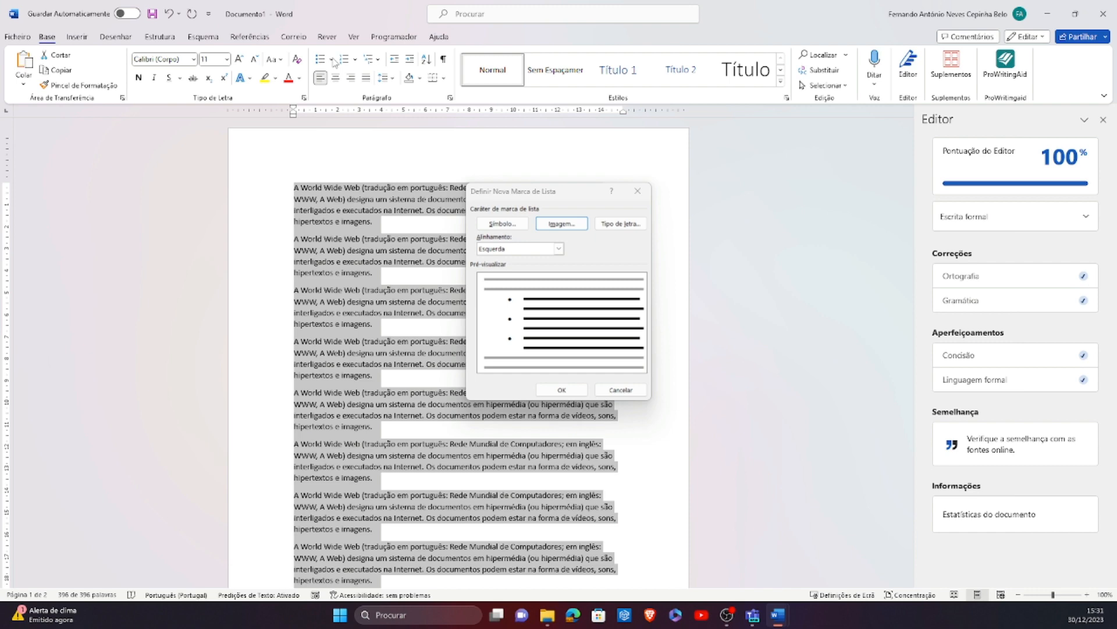
{"action": "left_click", "coordinate": [621, 389]}
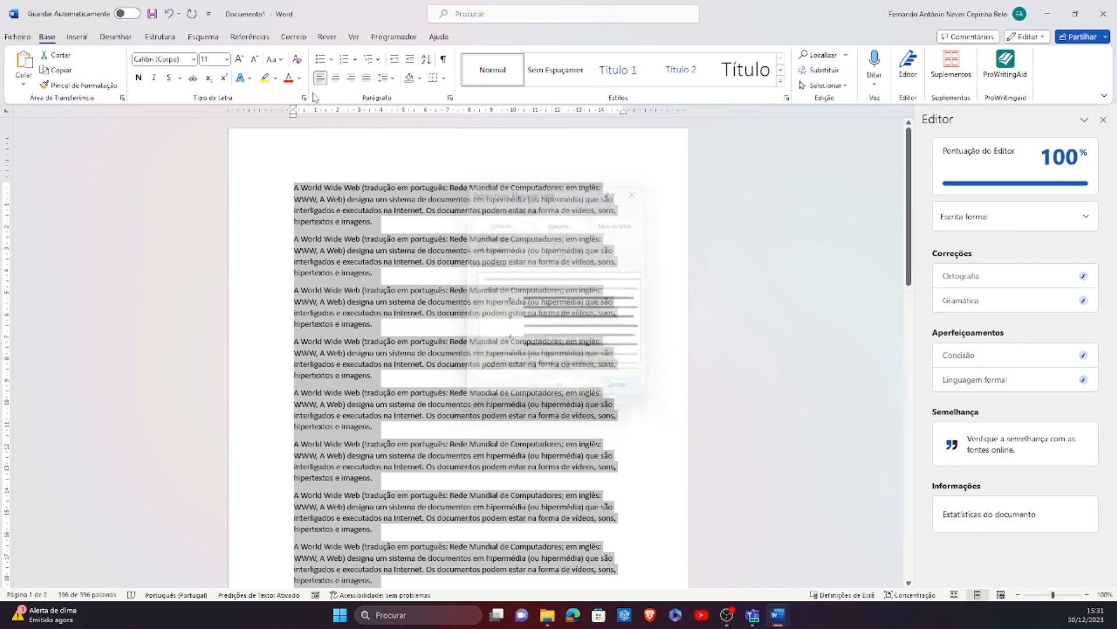
Apply the yellow cartoon-character picture bullet from the bullet library to all the selected paragraphs
{"action": "left_click", "coordinate": [331, 60]}
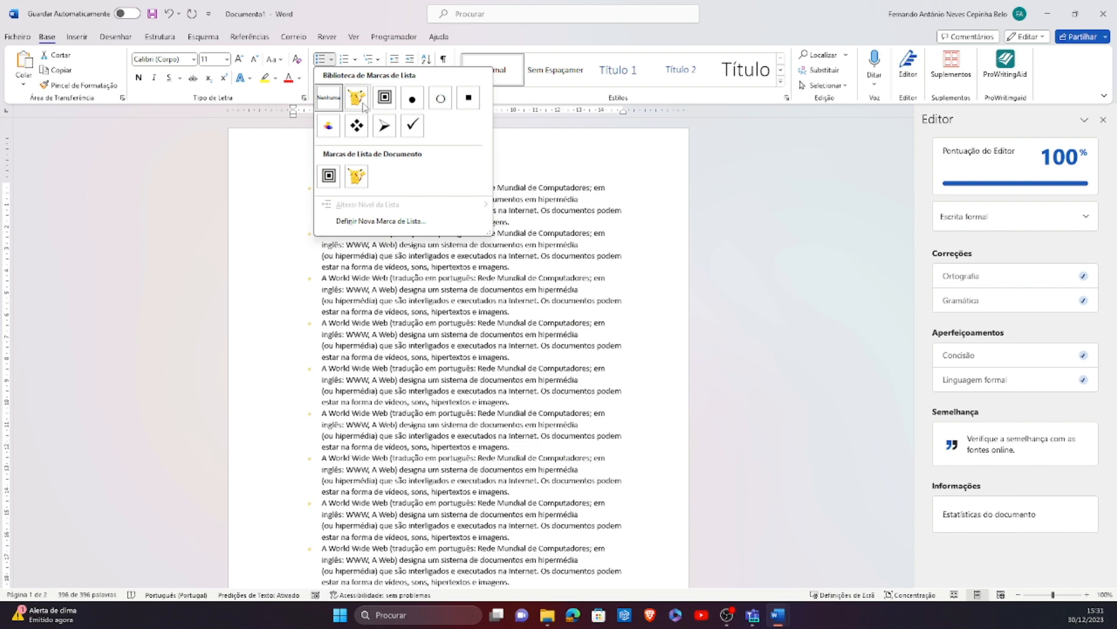
{"action": "left_click", "coordinate": [360, 99]}
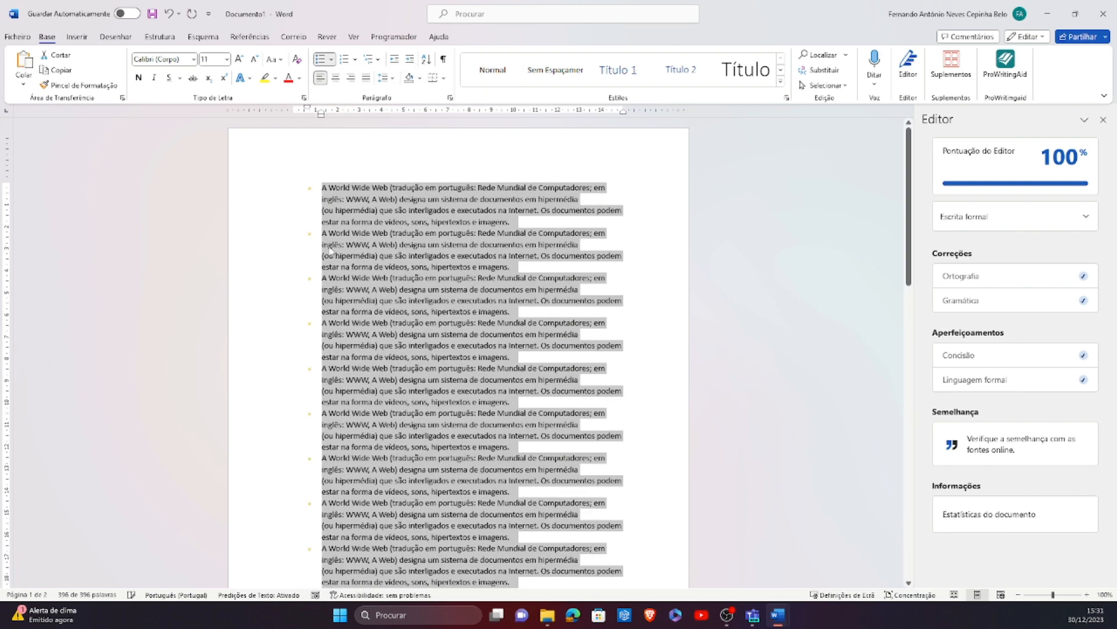
Examine the picture bullets beside the paragraphs at a strongly enlarged zoom
{"action": "left_click", "coordinate": [1069, 594]}
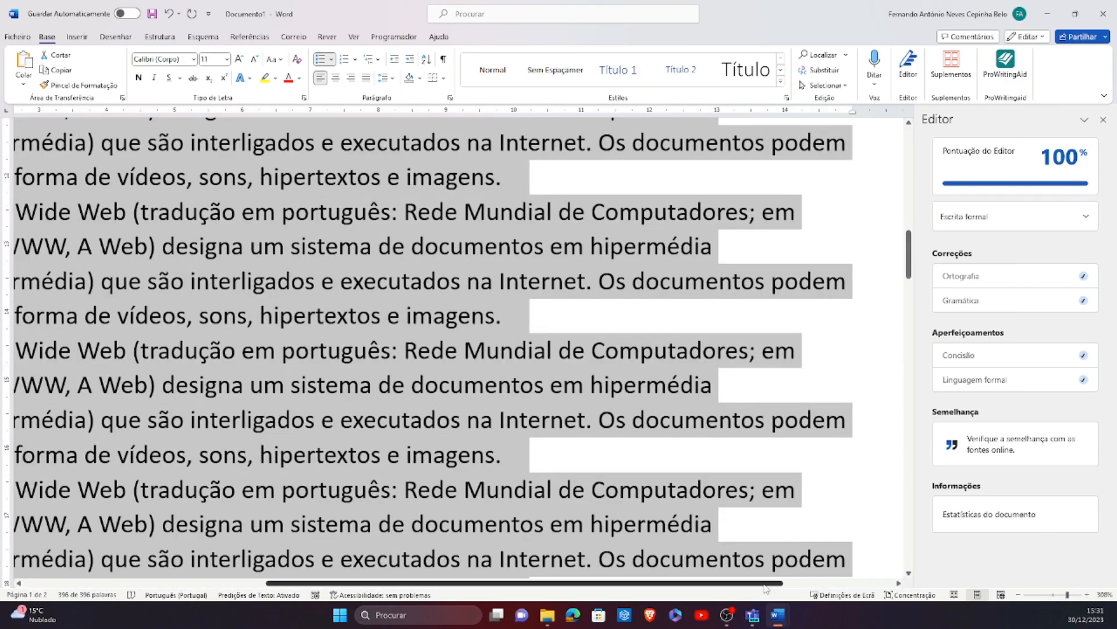
{"action": "left_click_drag", "start_coordinate": [742, 583], "coordinate": [495, 583]}
{"action": "scroll", "coordinate": [332, 292], "scroll_direction": "up", "scroll_amount": 4}
{"action": "scroll", "coordinate": [329, 291], "scroll_direction": "up", "scroll_amount": 3}
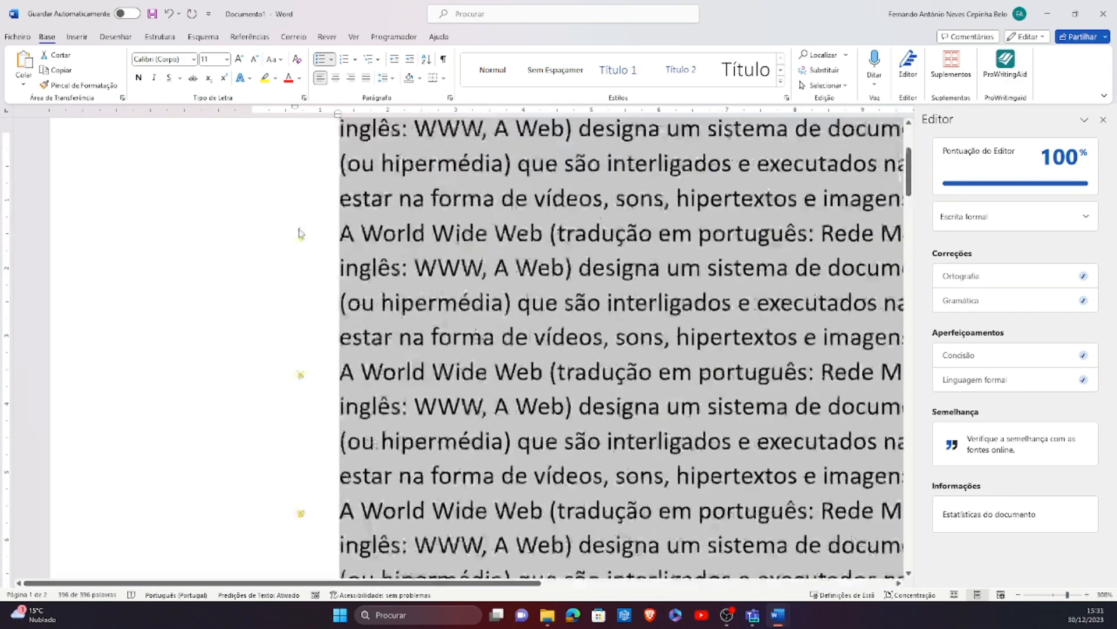
{"action": "scroll", "coordinate": [323, 186], "scroll_direction": "up", "scroll_amount": 3}
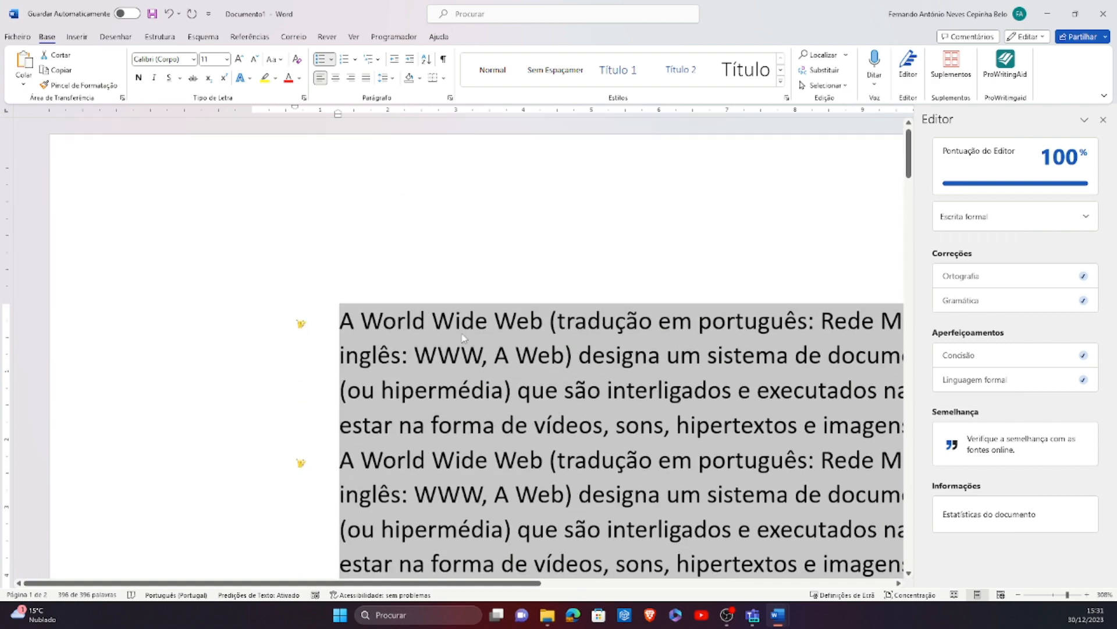
{"action": "scroll", "coordinate": [355, 386], "scroll_direction": "down", "scroll_amount": 10}
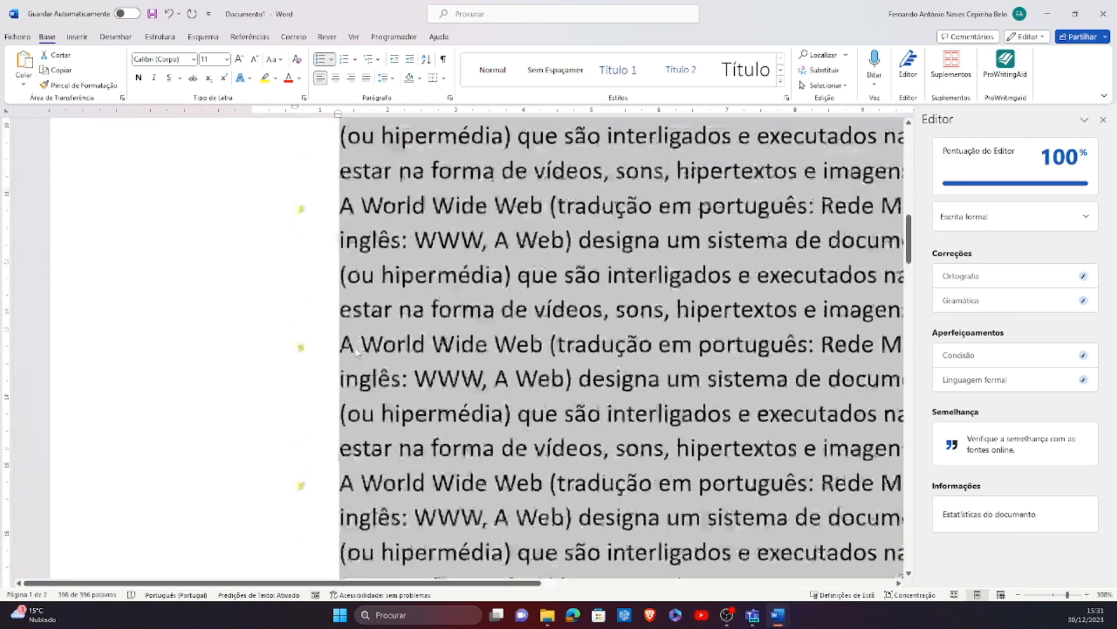
{"action": "key", "text": "ctrl+v"}
{"action": "key", "text": "ctrl+v"}
{"action": "key", "text": "ctrl+v"}
{"action": "key", "text": "ctrl+v"}
{"action": "key", "text": "ctrl+v"}
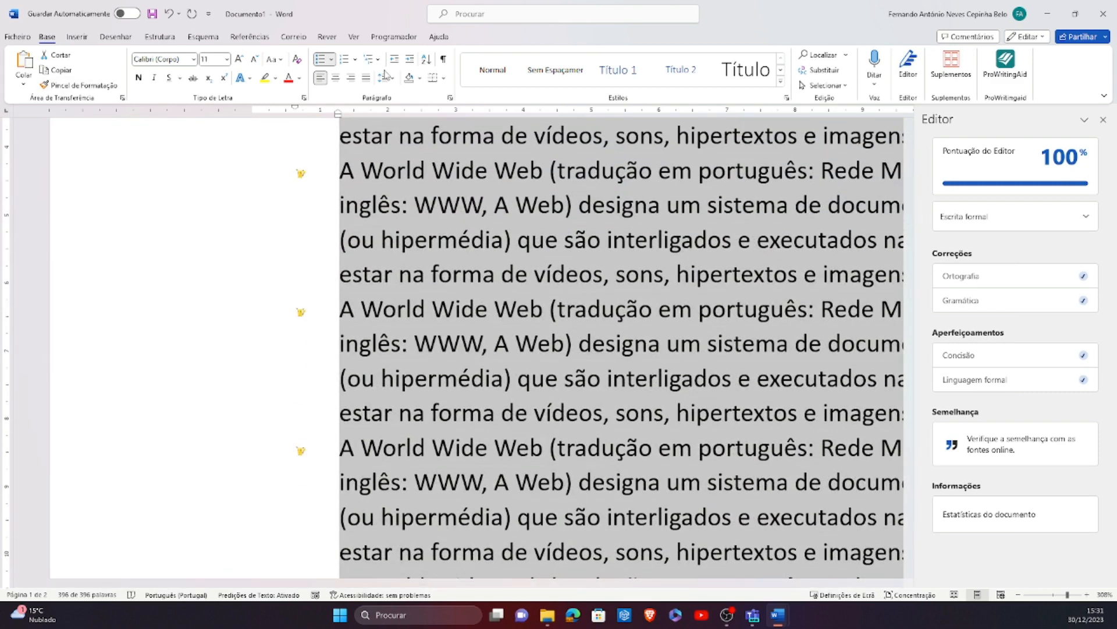
{"action": "left_click", "coordinate": [355, 59]}
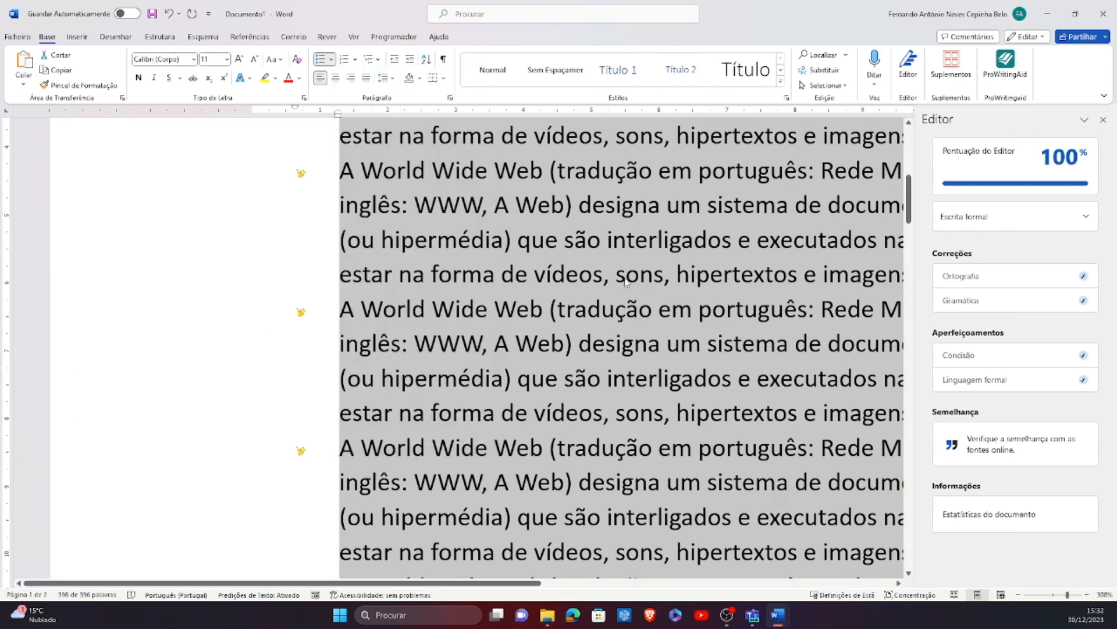
Close the Editor pane and remove the empty second page after the bulleted list
{"action": "left_click", "coordinate": [1052, 594]}
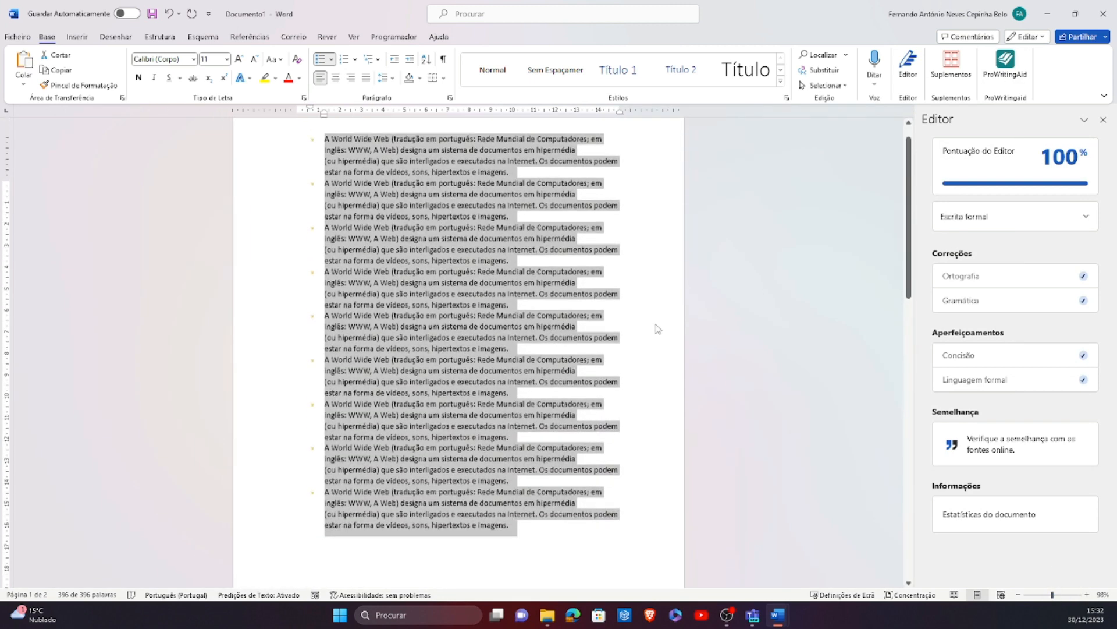
{"action": "left_click", "coordinate": [1103, 119]}
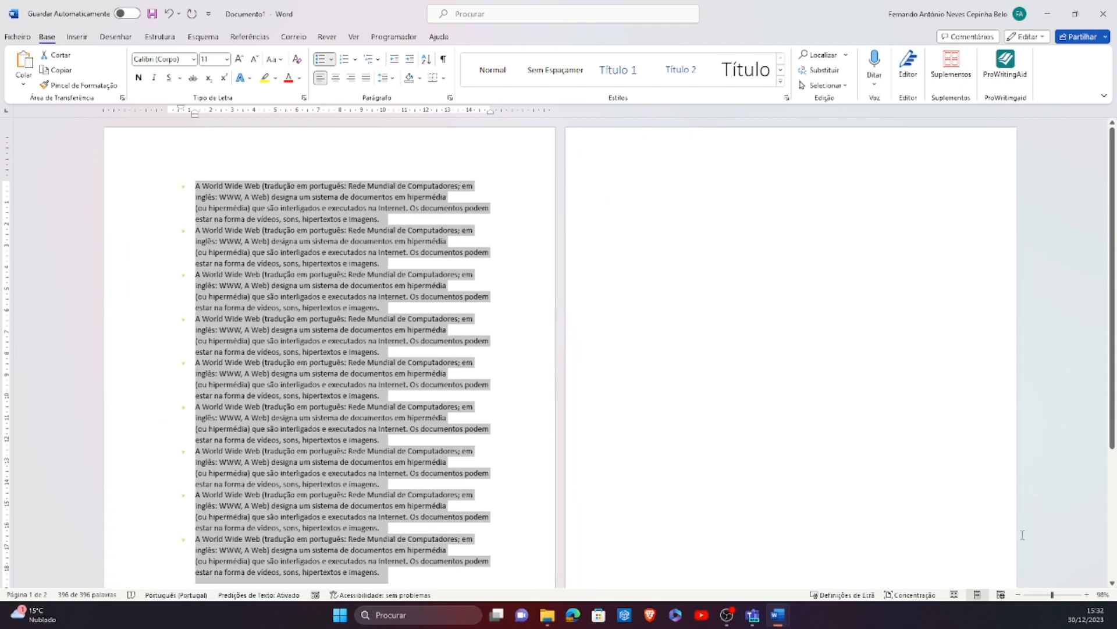
{"action": "left_click", "coordinate": [701, 193]}
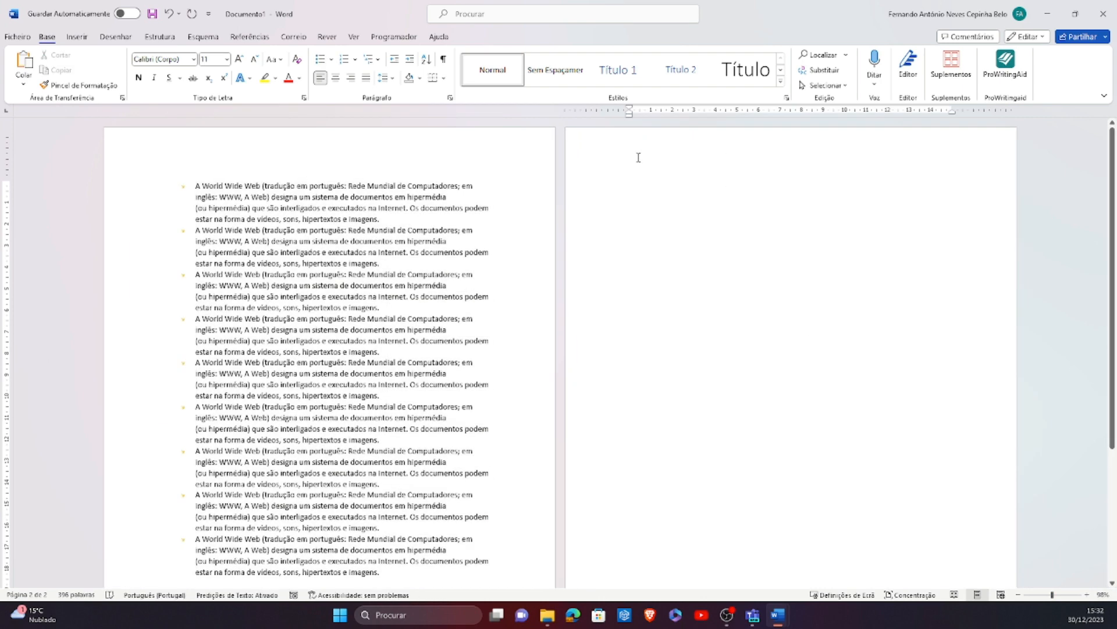
{"action": "key", "text": "BackSpace"}
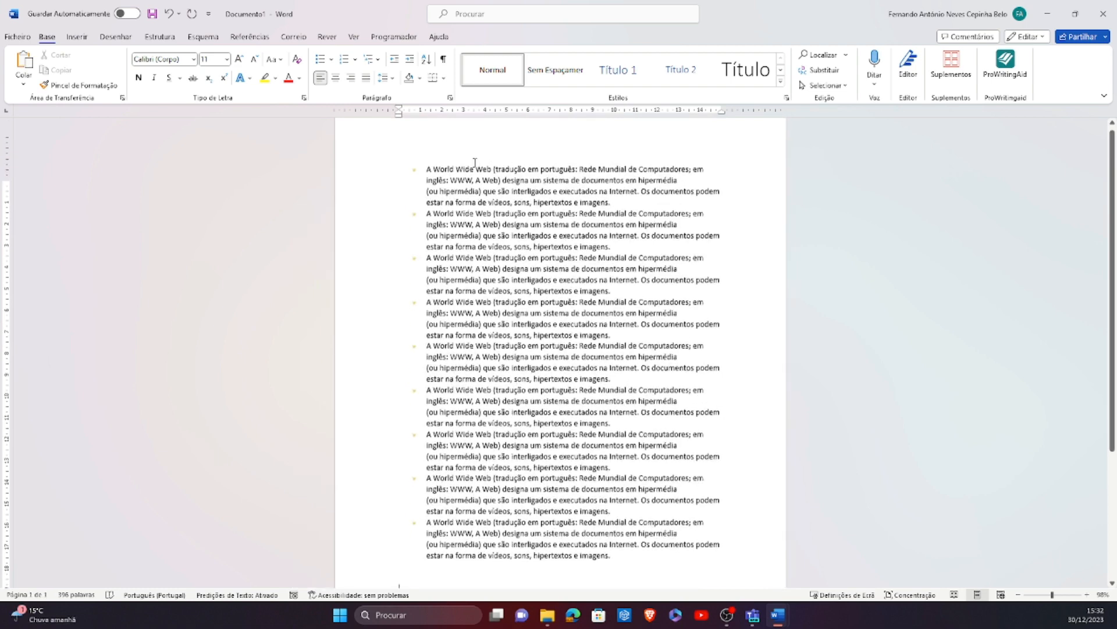
{"action": "scroll", "coordinate": [475, 163], "scroll_direction": "up", "scroll_amount": 1}
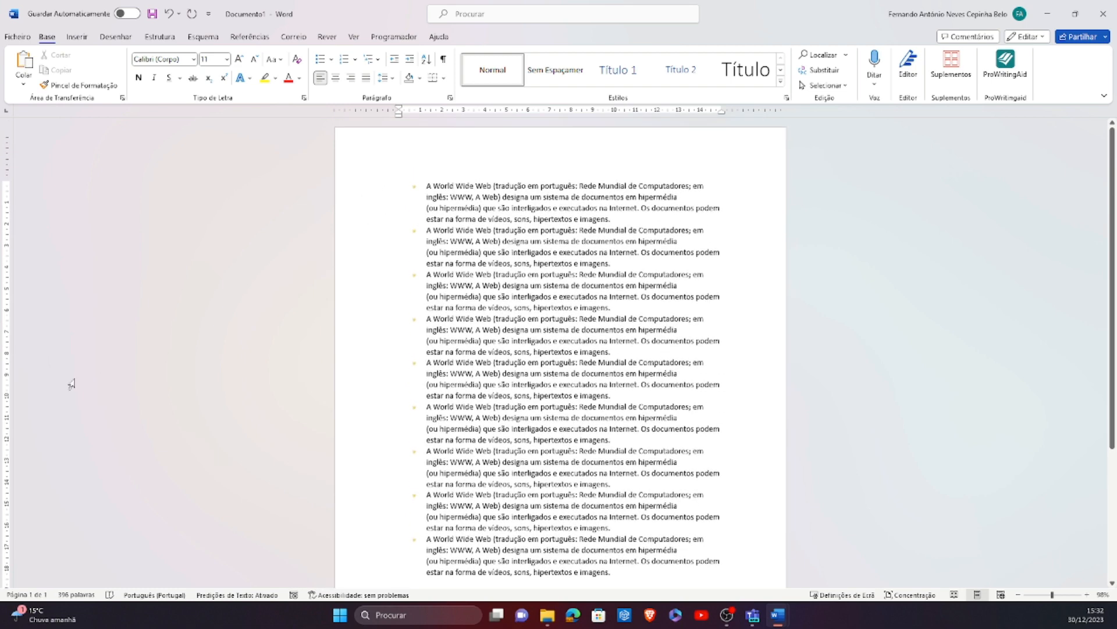
Start a new style based on the first bulleted paragraph and open its full formatting settings
{"action": "left_click_drag", "start_coordinate": [388, 187], "coordinate": [401, 224]}
{"action": "left_click", "coordinate": [780, 70]}
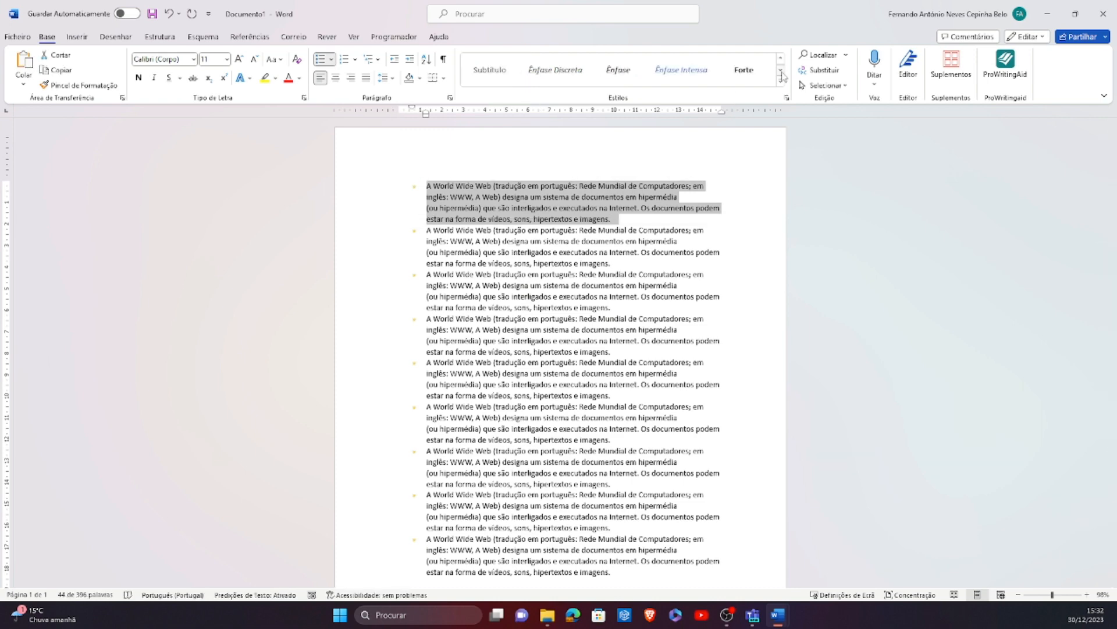
{"action": "left_click", "coordinate": [781, 84]}
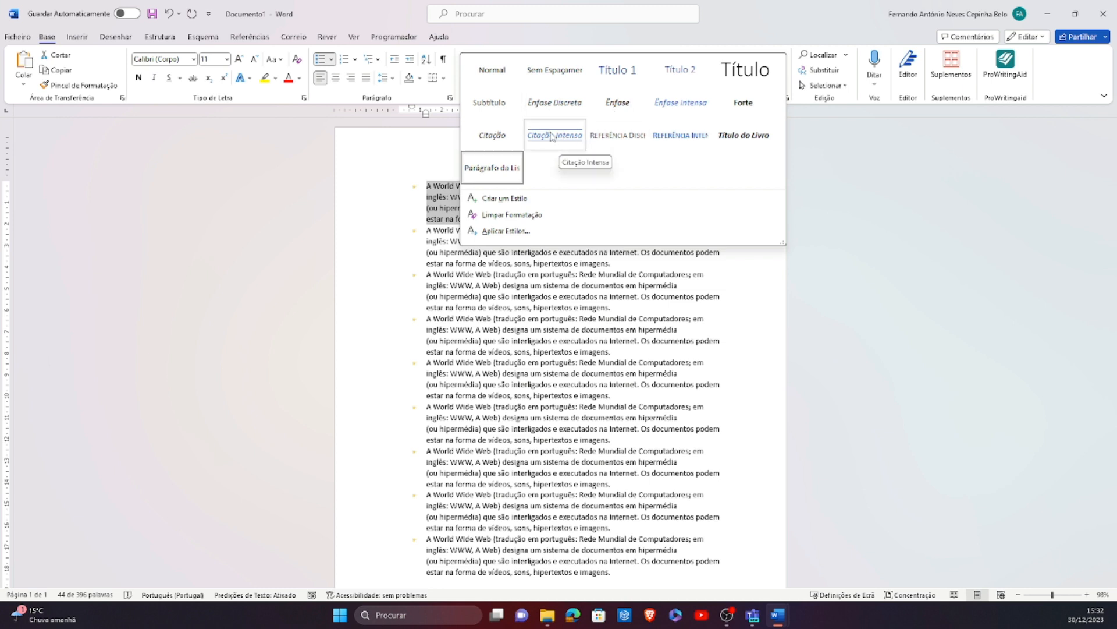
{"action": "left_click", "coordinate": [504, 199]}
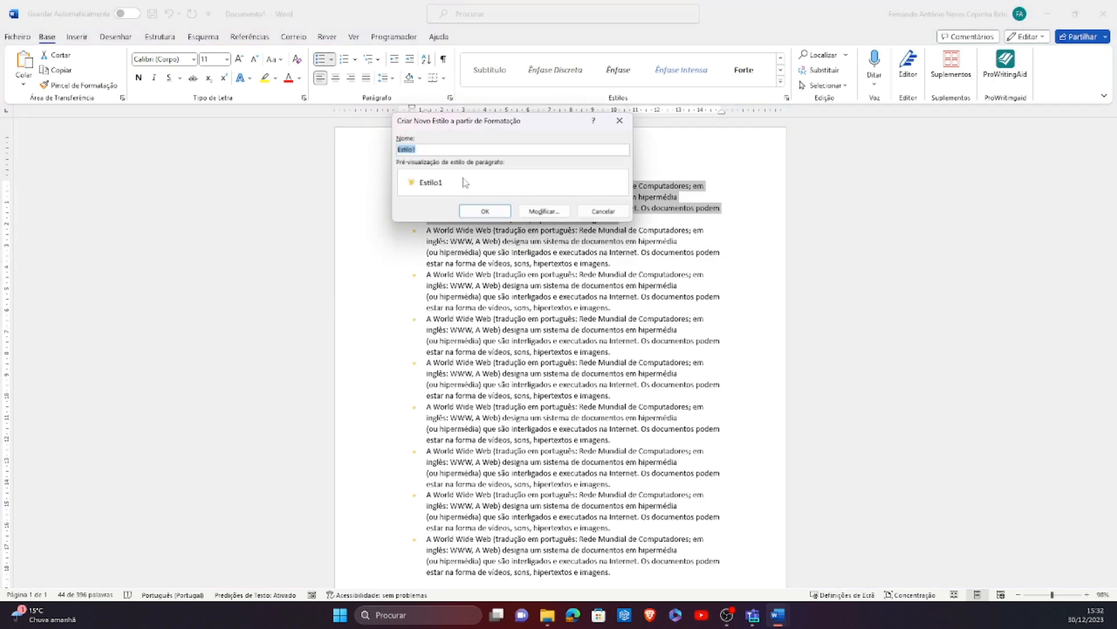
{"action": "left_click", "coordinate": [545, 212]}
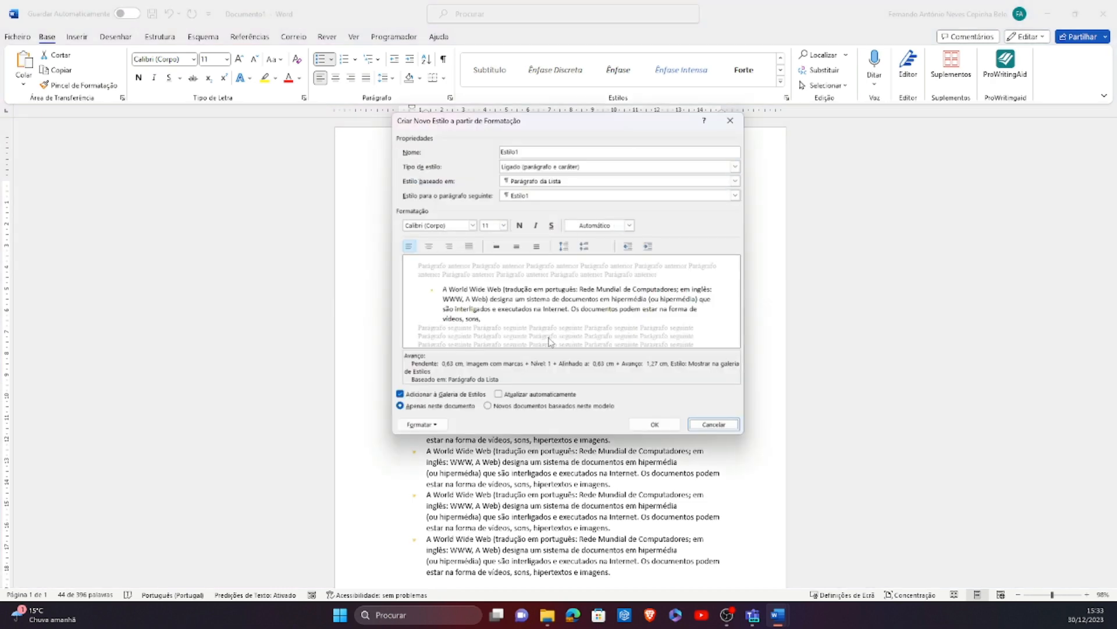
Set the new style's font to ADLaM Display, size 16, red and italic
{"action": "left_click", "coordinate": [473, 230]}
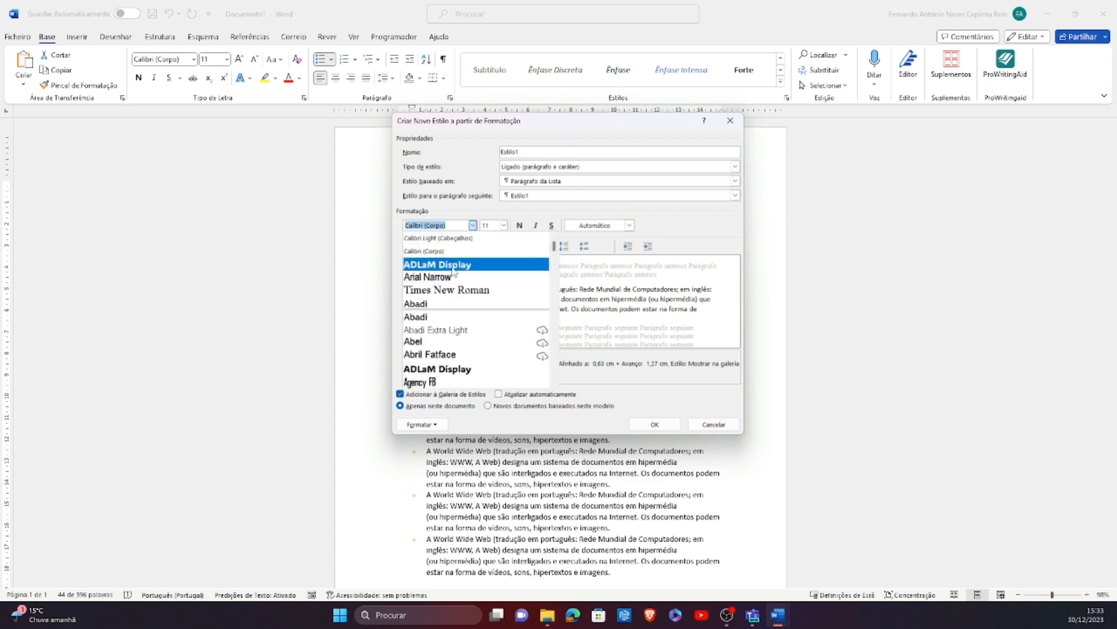
{"action": "left_click", "coordinate": [453, 266]}
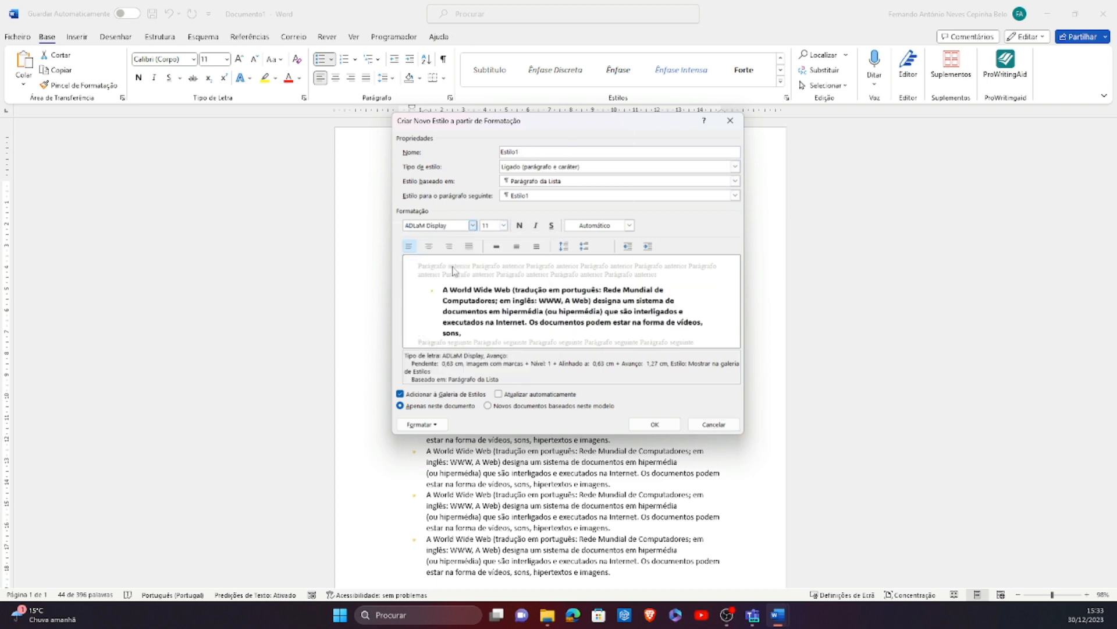
{"action": "left_click", "coordinate": [504, 226]}
{"action": "left_click", "coordinate": [492, 283]}
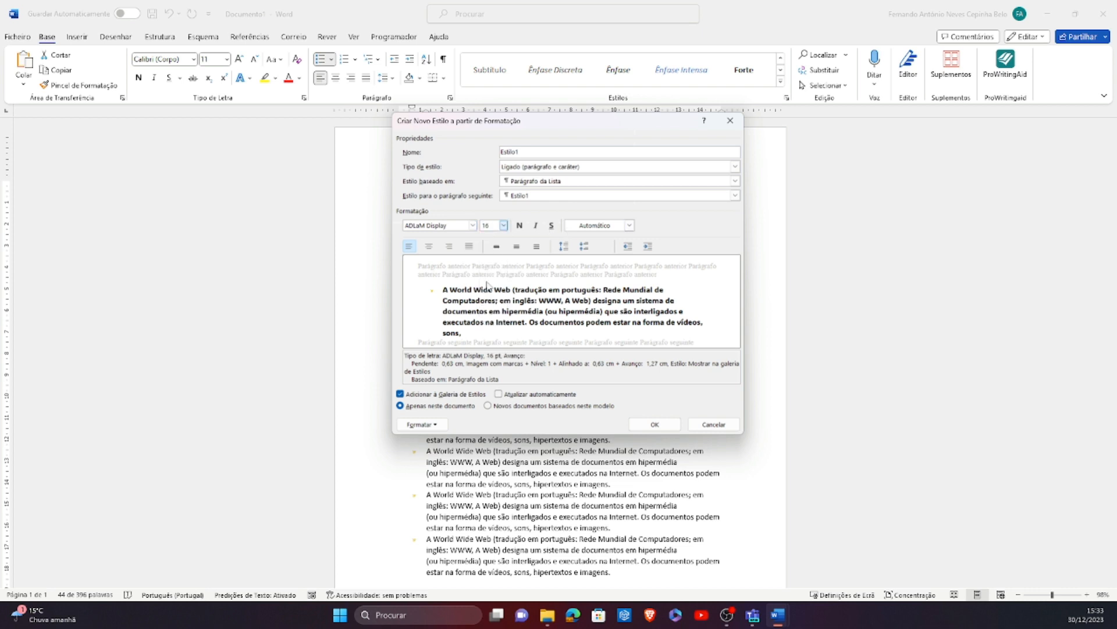
{"action": "left_click", "coordinate": [630, 226]}
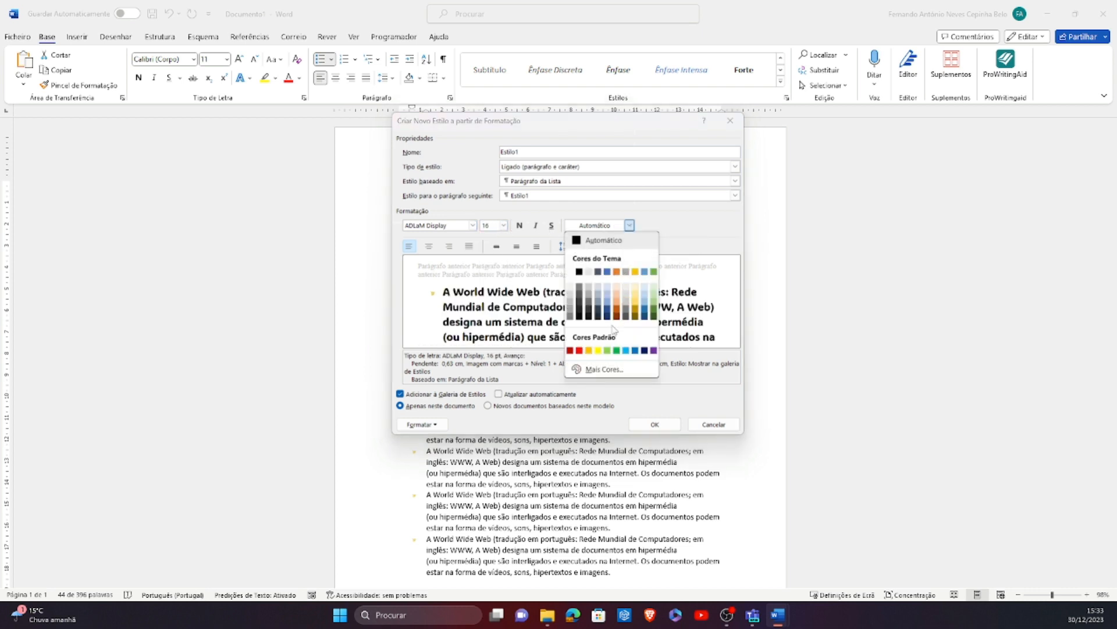
{"action": "left_click", "coordinate": [579, 351]}
{"action": "left_click", "coordinate": [536, 227]}
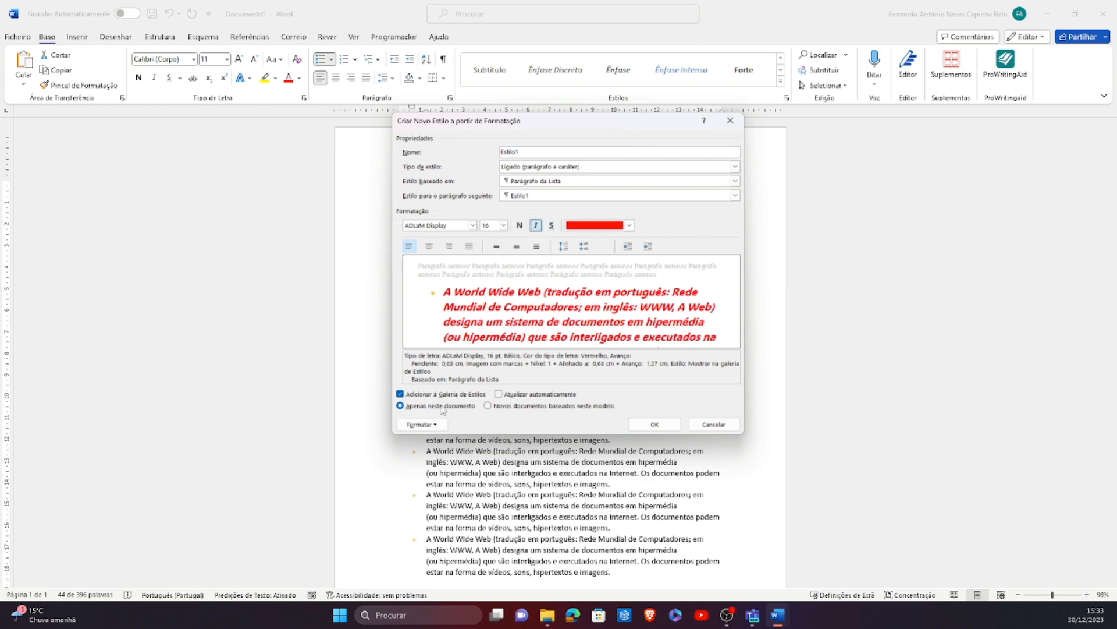
Replace the new style's default name and create the style on the first paragraph
{"action": "left_click_drag", "start_coordinate": [523, 151], "coordinate": [470, 156]}
{"action": "type", "text": "Es"}
{"action": "left_click", "coordinate": [654, 425]}
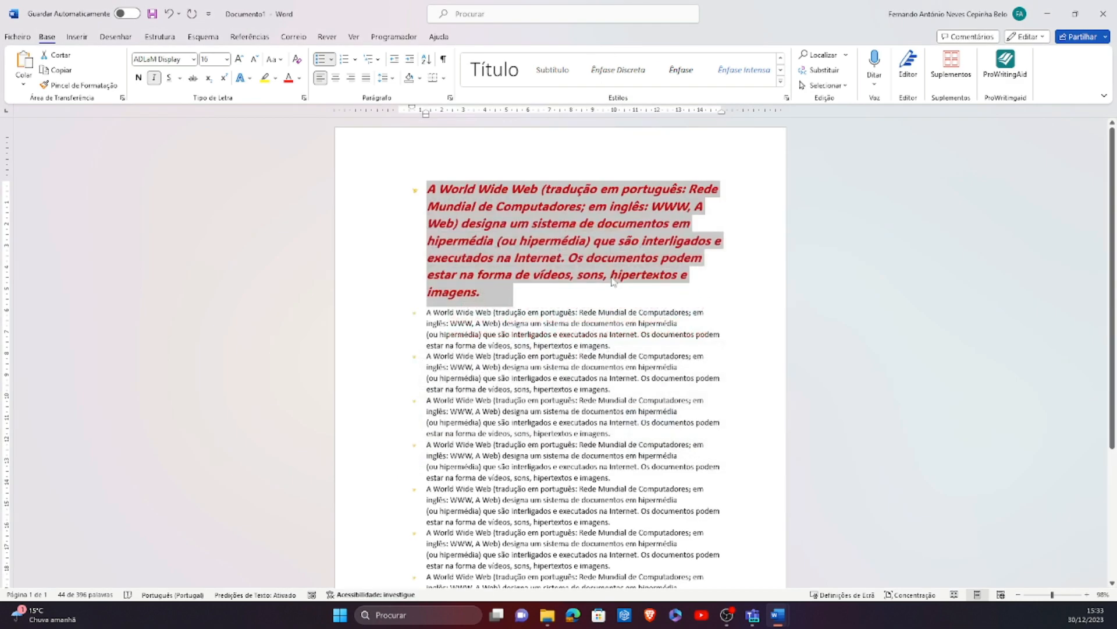
Apply the new custom red italic style to the entire fourth bulleted paragraph
{"action": "left_click", "coordinate": [633, 289]}
{"action": "left_click_drag", "start_coordinate": [422, 404], "coordinate": [617, 434]}
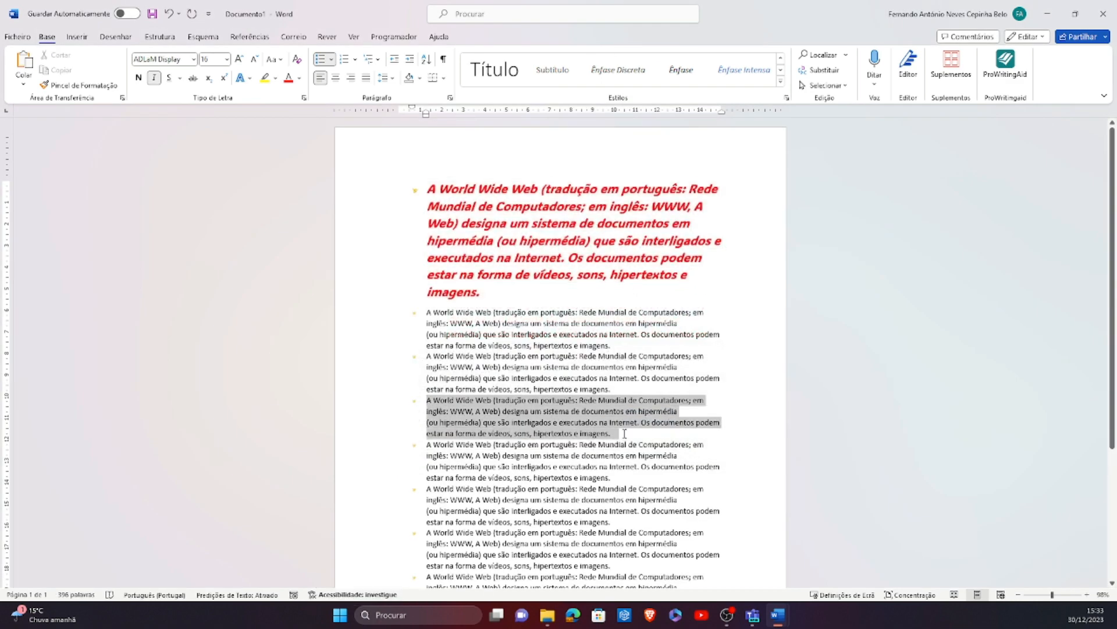
{"action": "left_click", "coordinate": [780, 85]}
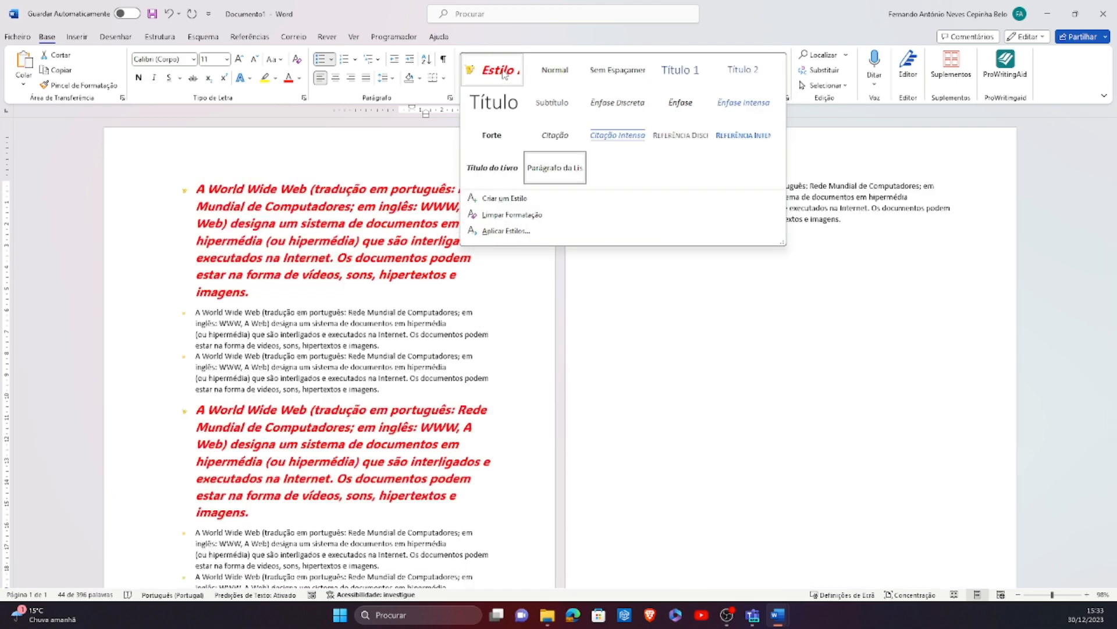
{"action": "left_click", "coordinate": [505, 70]}
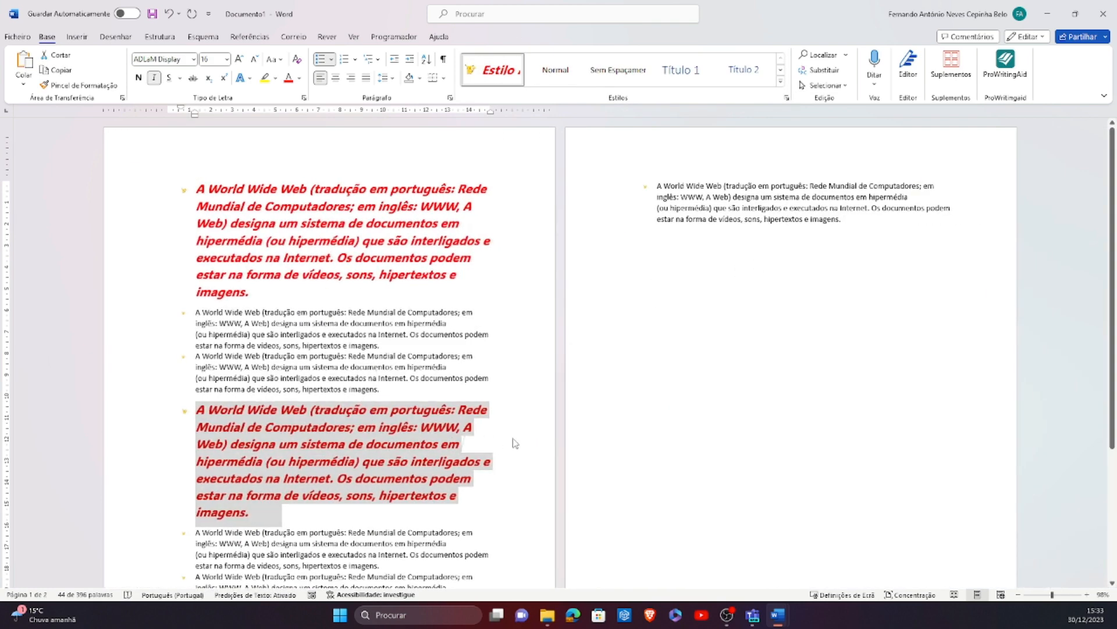
{"action": "left_click", "coordinate": [465, 444]}
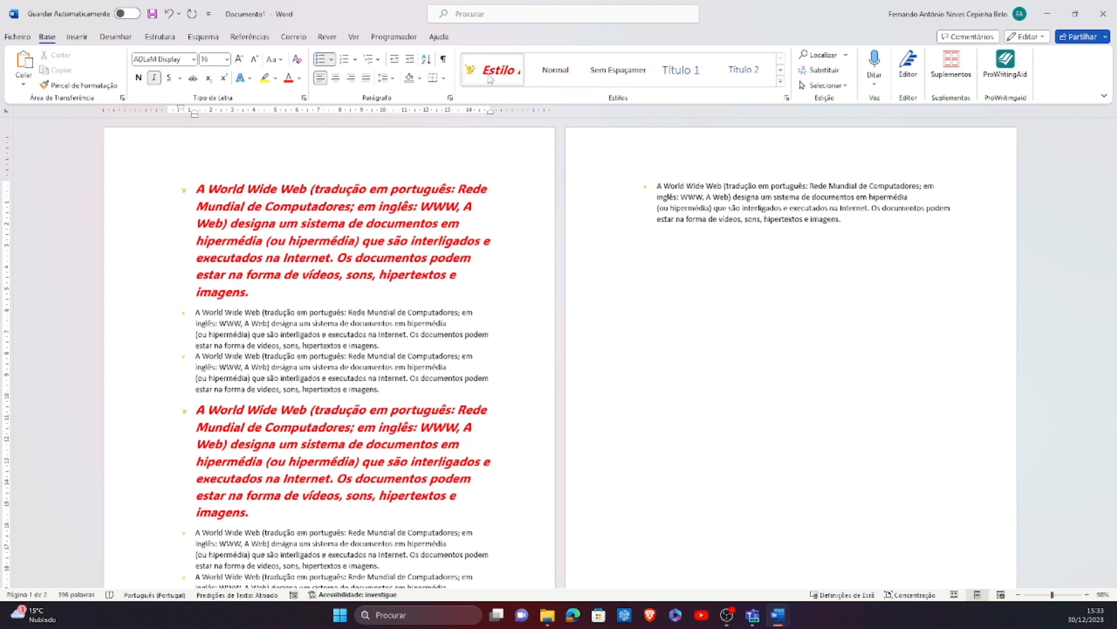
{"action": "left_click", "coordinate": [781, 70]}
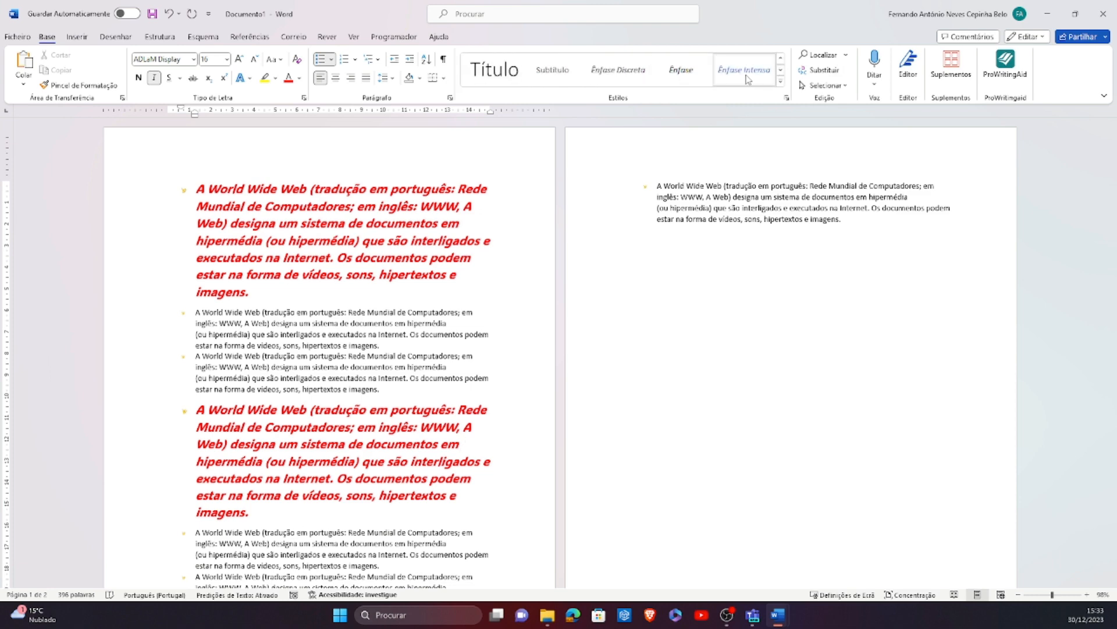
{"action": "left_click", "coordinate": [781, 82]}
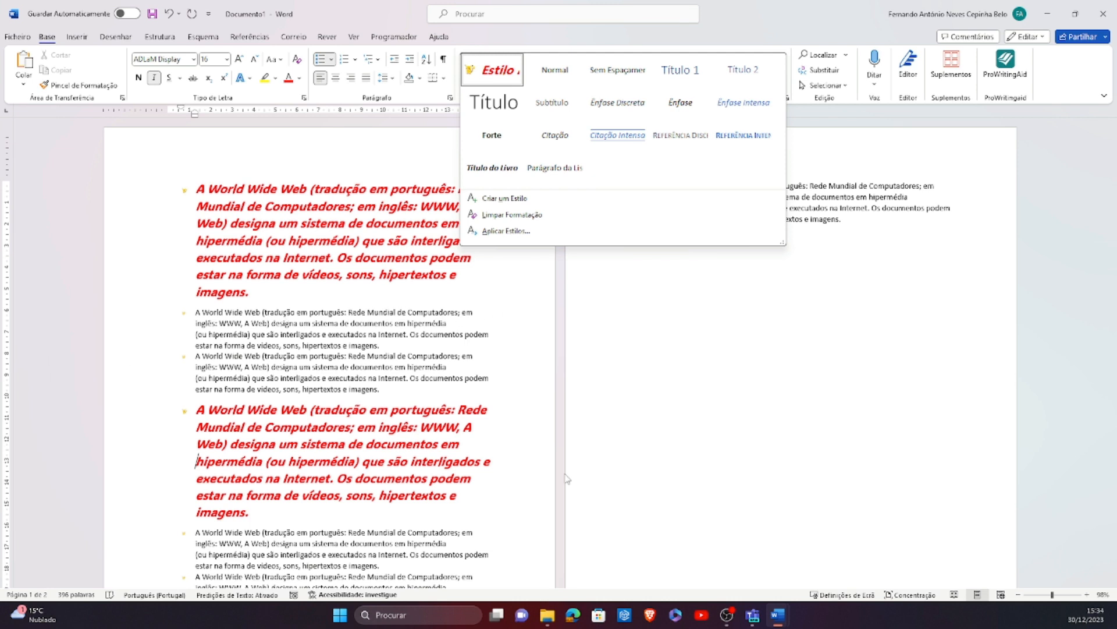
{"action": "key", "text": "Escape"}
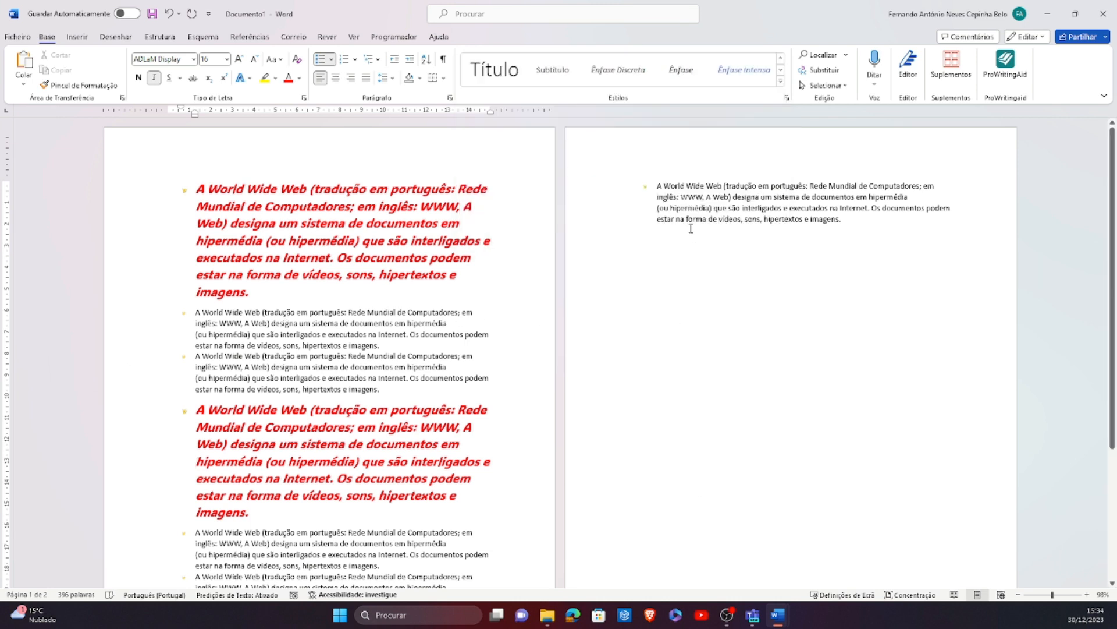
{"action": "left_click", "coordinate": [757, 238]}
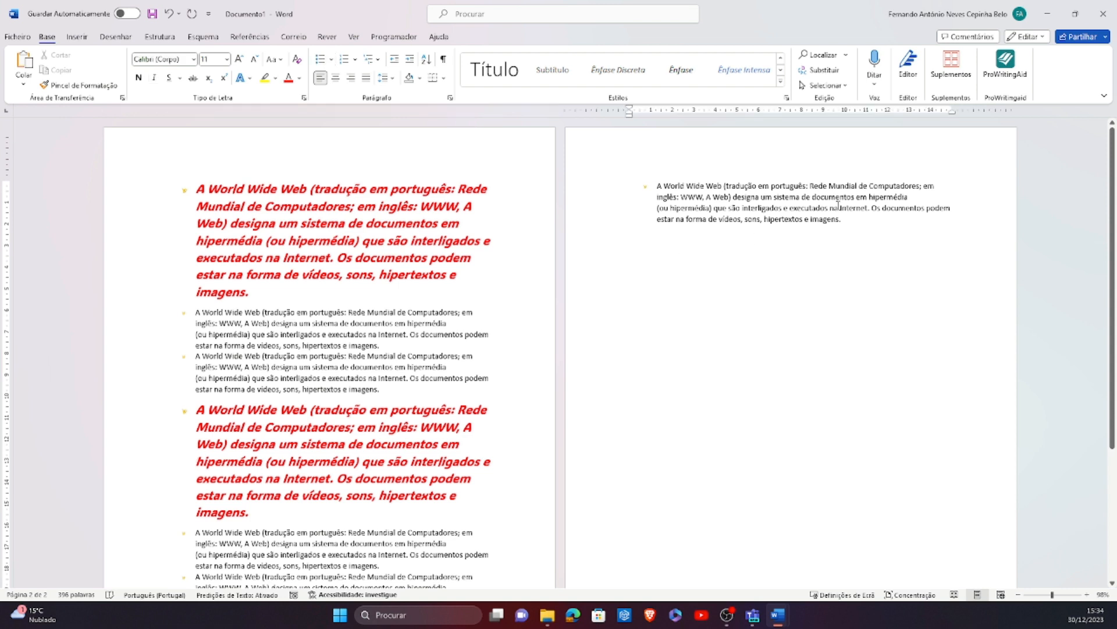
{"action": "left_click", "coordinate": [850, 217]}
{"action": "left_click_drag", "start_coordinate": [664, 186], "coordinate": [723, 185]}
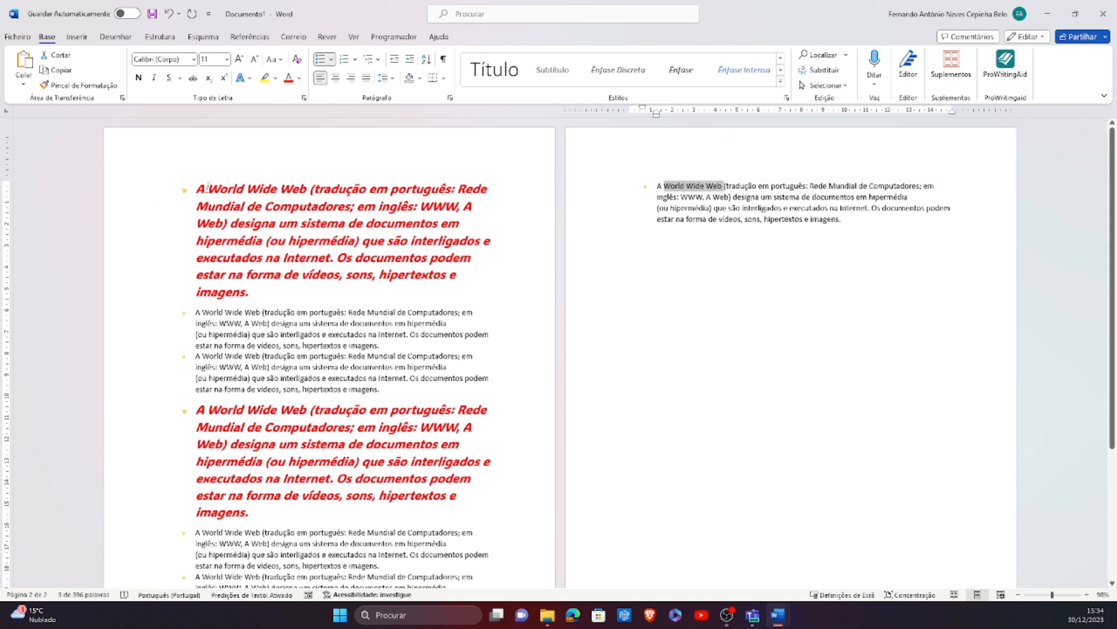
Split the first paragraph after "A World Wide Web" and delete the leading "A" so the line reads "World Wide Web"
{"action": "left_click_drag", "start_coordinate": [197, 188], "coordinate": [309, 188]}
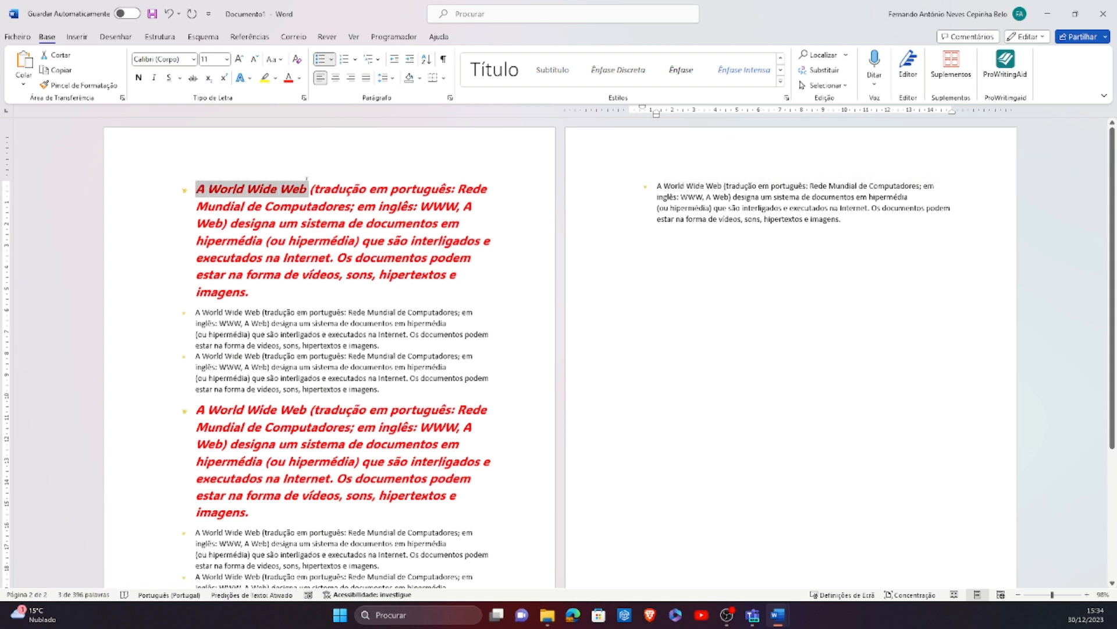
{"action": "left_click", "coordinate": [314, 188]}
{"action": "key", "text": "Return"}
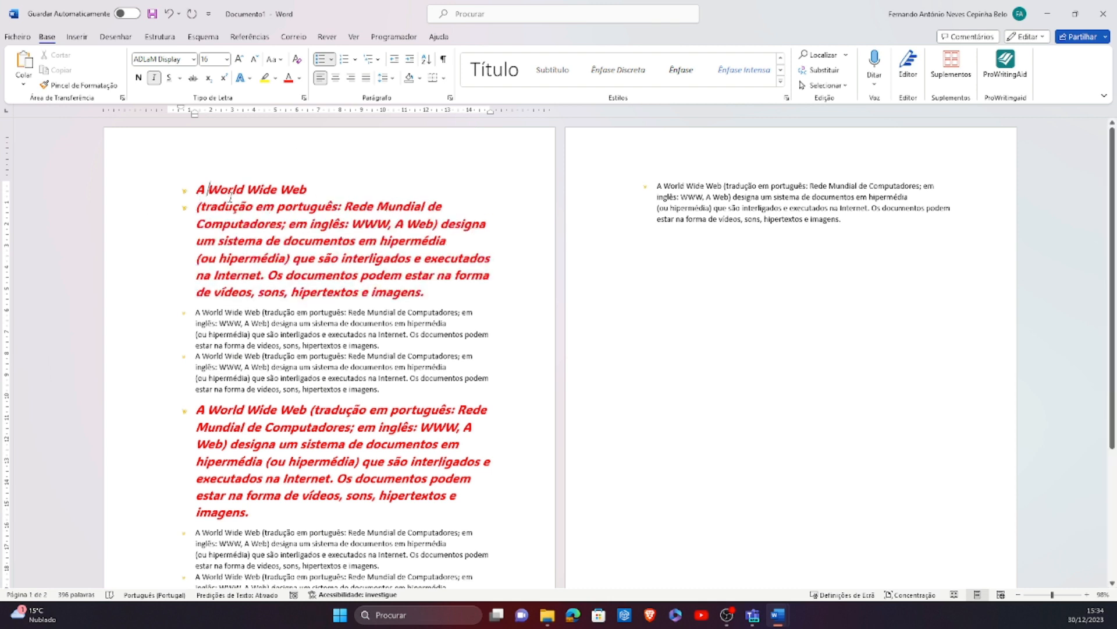
{"action": "left_click", "coordinate": [206, 188]}
{"action": "key", "text": "BackSpace"}
{"action": "key", "text": "BackSpace"}
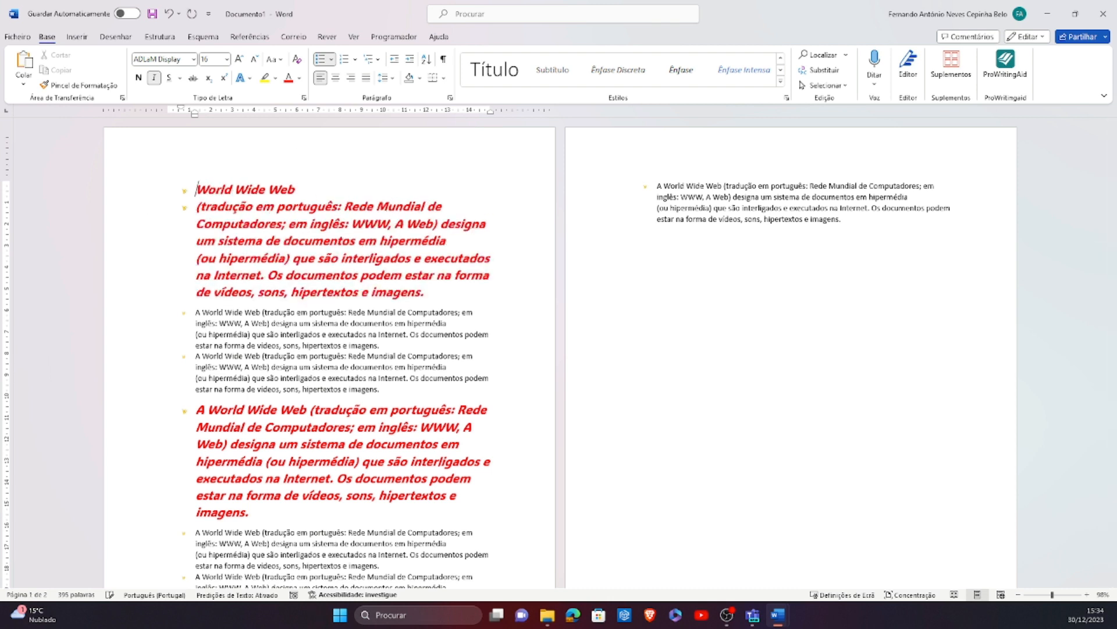
Apply the Título 1 style to the "World Wide Web" line that opens the document
{"action": "left_click", "coordinate": [114, 194]}
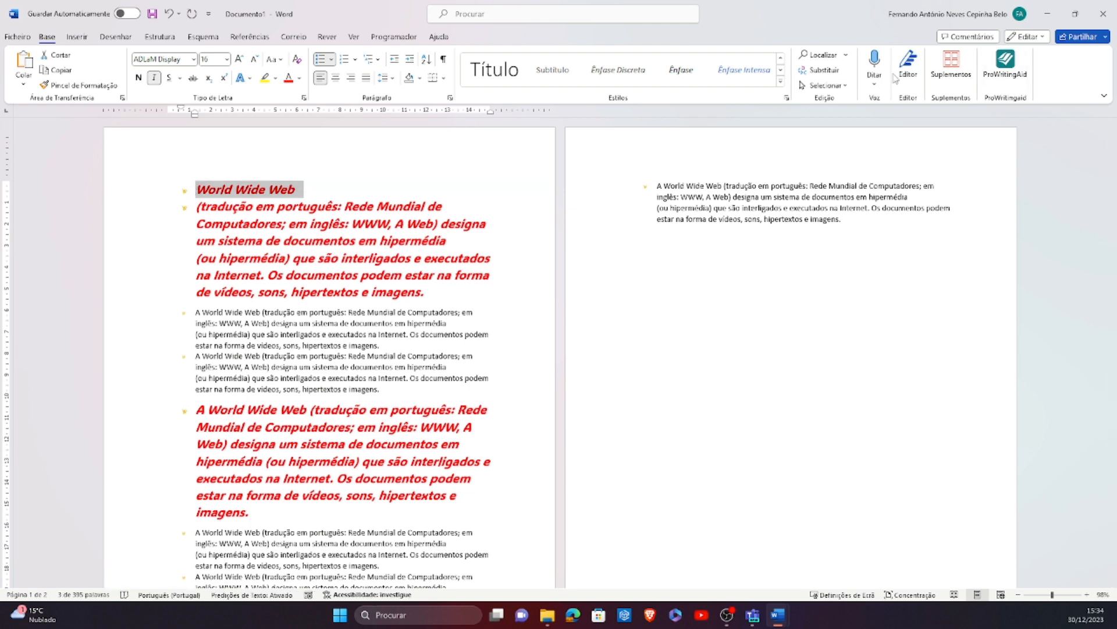
{"action": "left_click", "coordinate": [782, 70]}
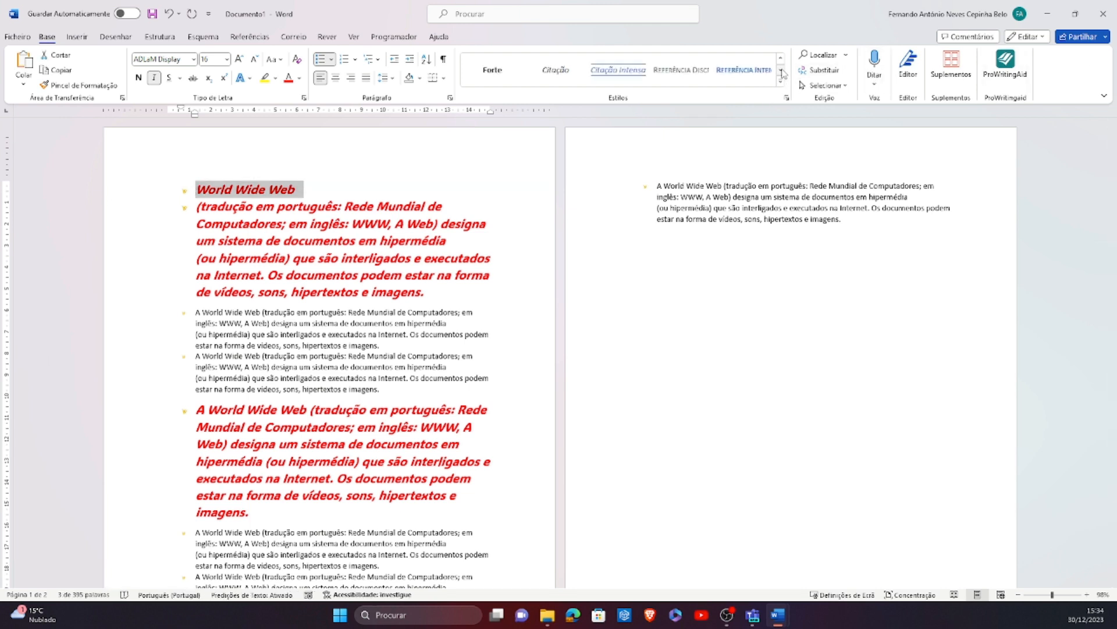
{"action": "left_click", "coordinate": [782, 59]}
{"action": "left_click", "coordinate": [781, 59]}
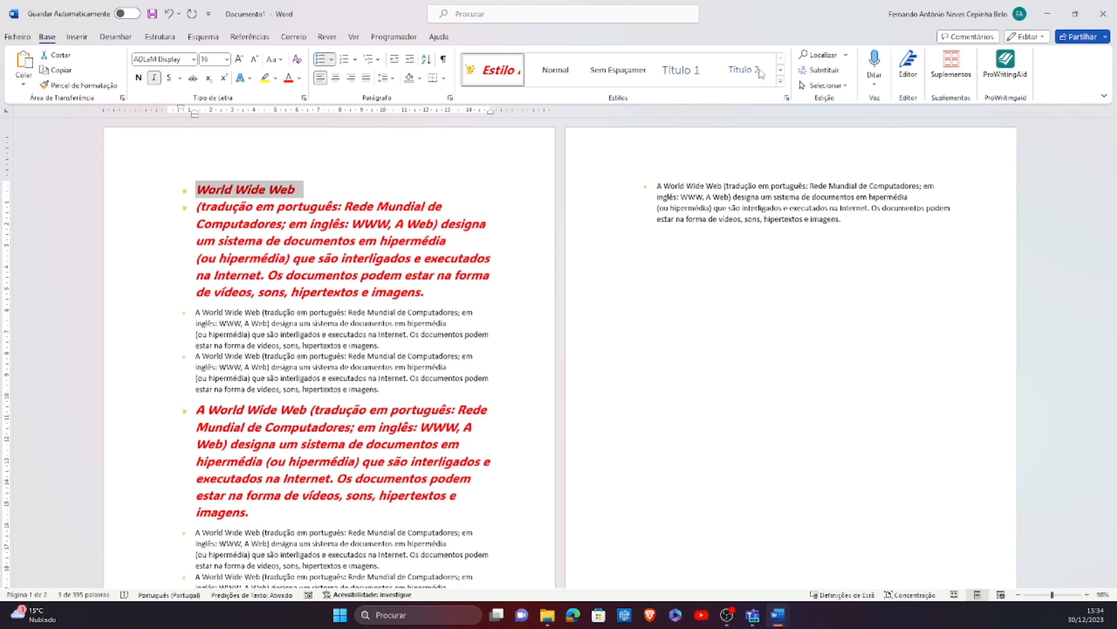
{"action": "left_click", "coordinate": [685, 74]}
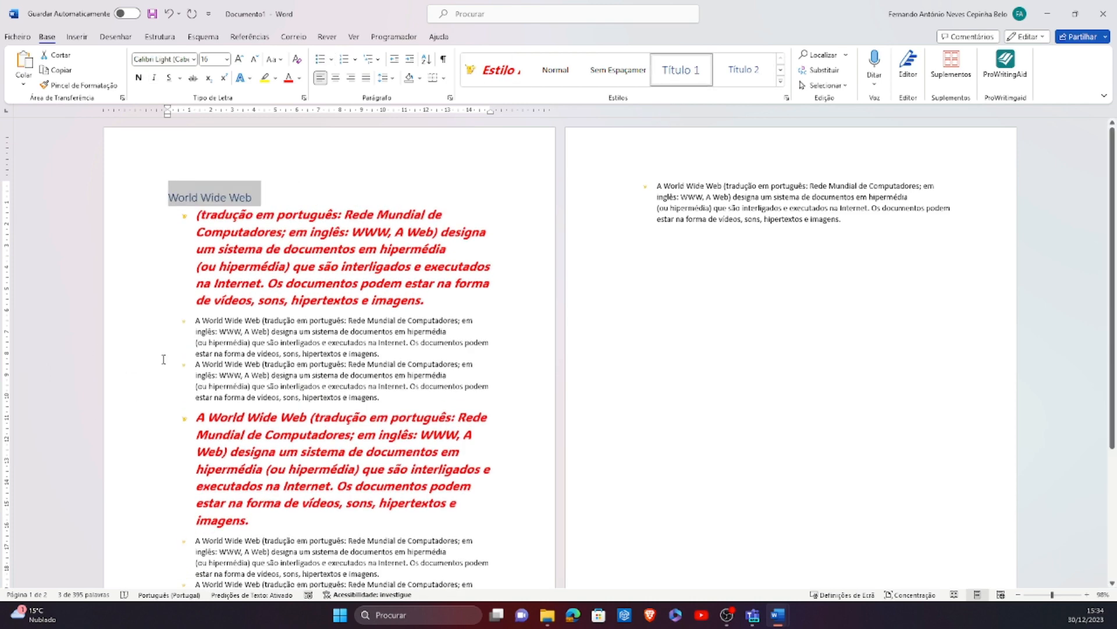
Apply Título 2 to the first line of the first plain bulleted paragraph and Título 1 to the first line of the second red paragraph
{"action": "left_click", "coordinate": [143, 321]}
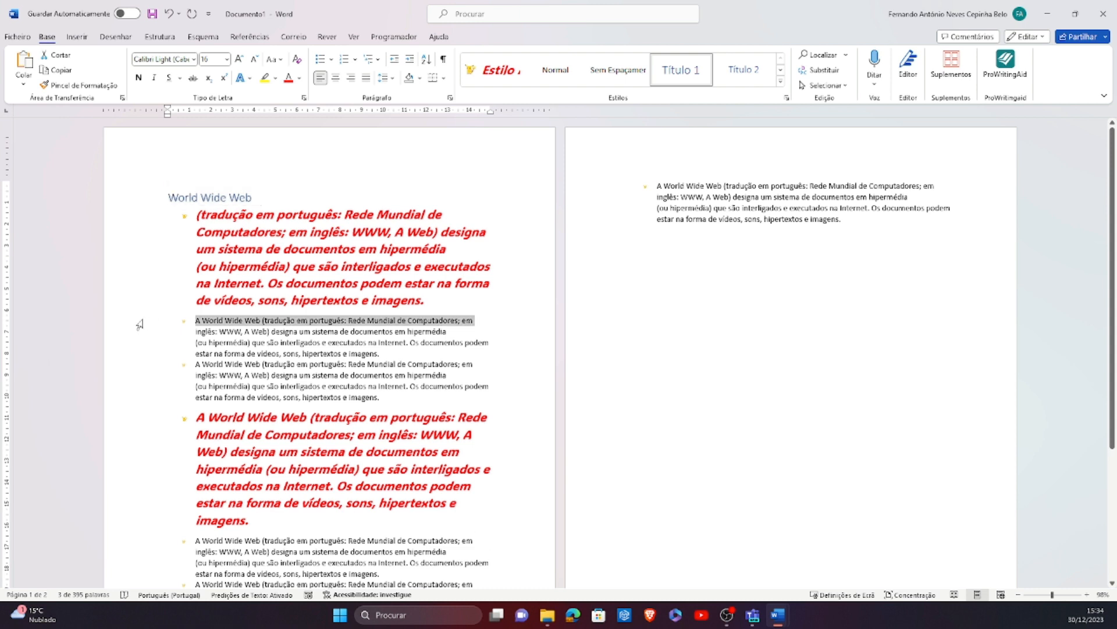
{"action": "left_click", "coordinate": [744, 76]}
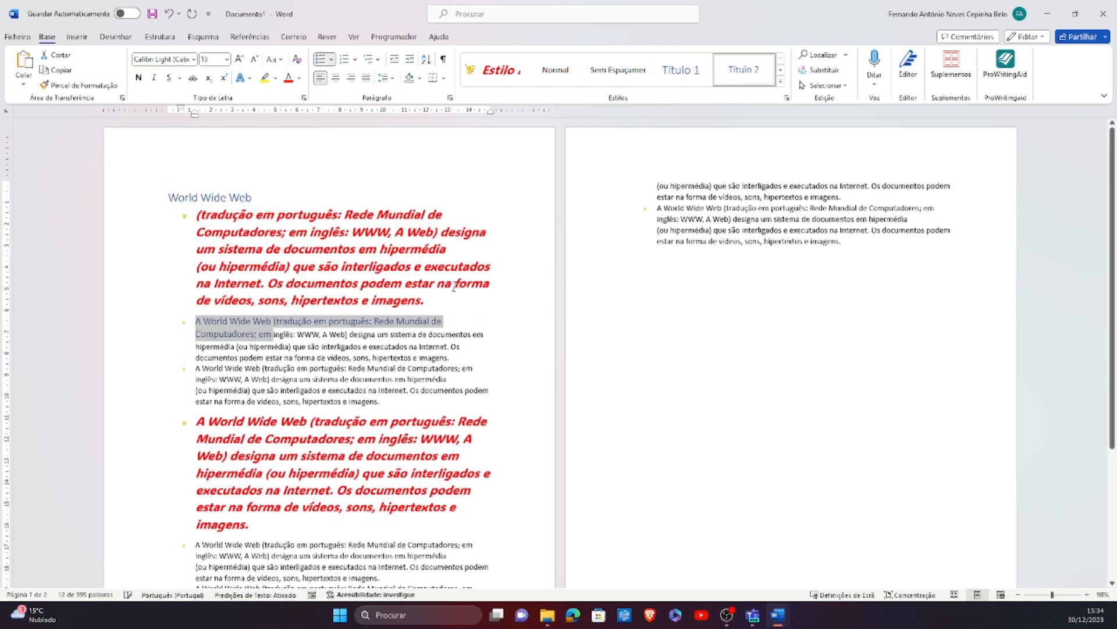
{"action": "left_click", "coordinate": [145, 426]}
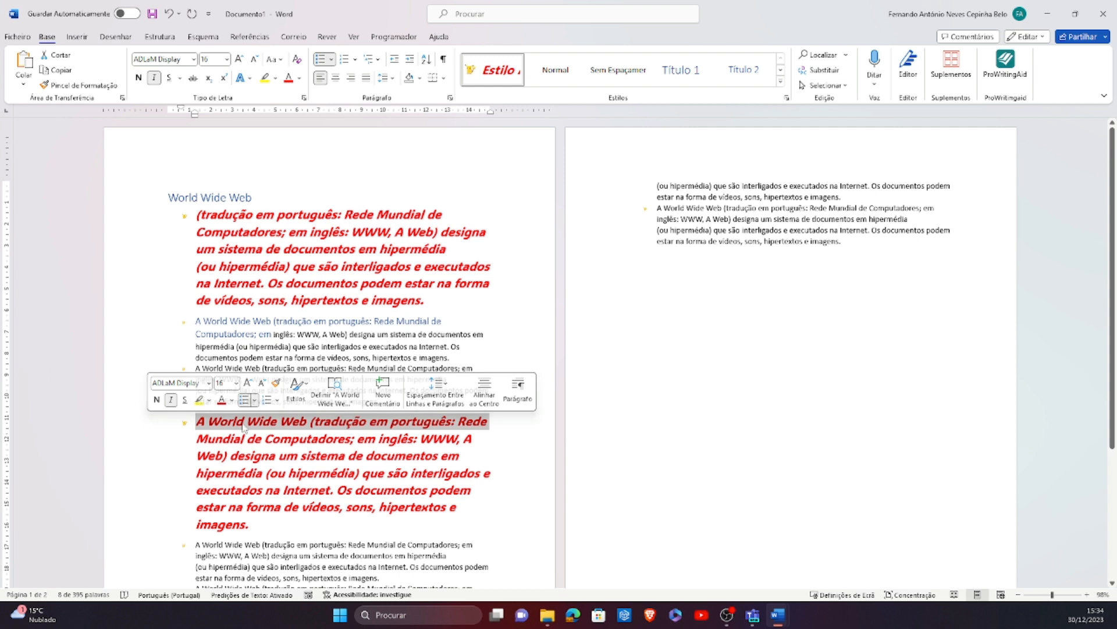
{"action": "left_click", "coordinate": [692, 72]}
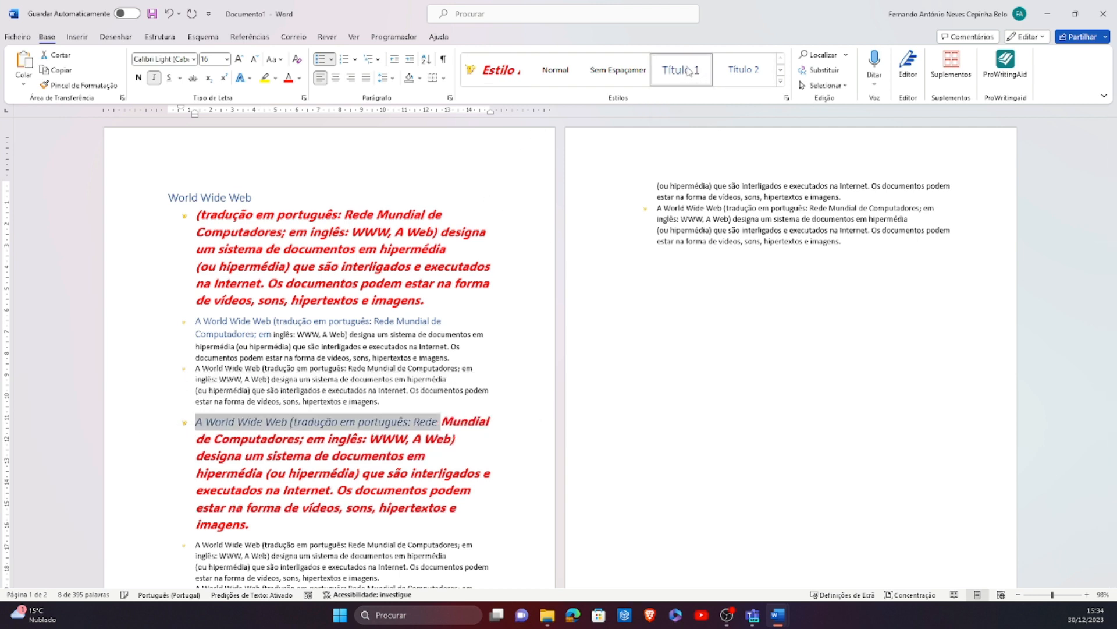
Below the second red paragraph, apply Título 2 to the last line of the first plain paragraph and Título 3 to that of the next
{"action": "left_click", "coordinate": [149, 547]}
{"action": "scroll", "coordinate": [128, 517], "scroll_direction": "down", "scroll_amount": 2}
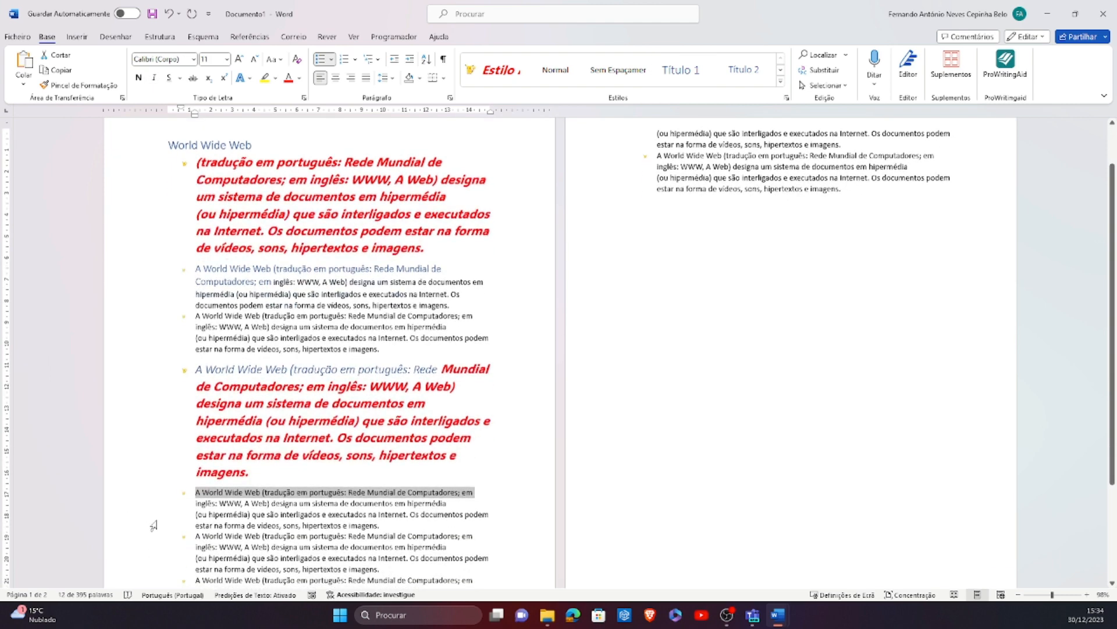
{"action": "left_click", "coordinate": [153, 525]}
{"action": "left_click", "coordinate": [748, 80]}
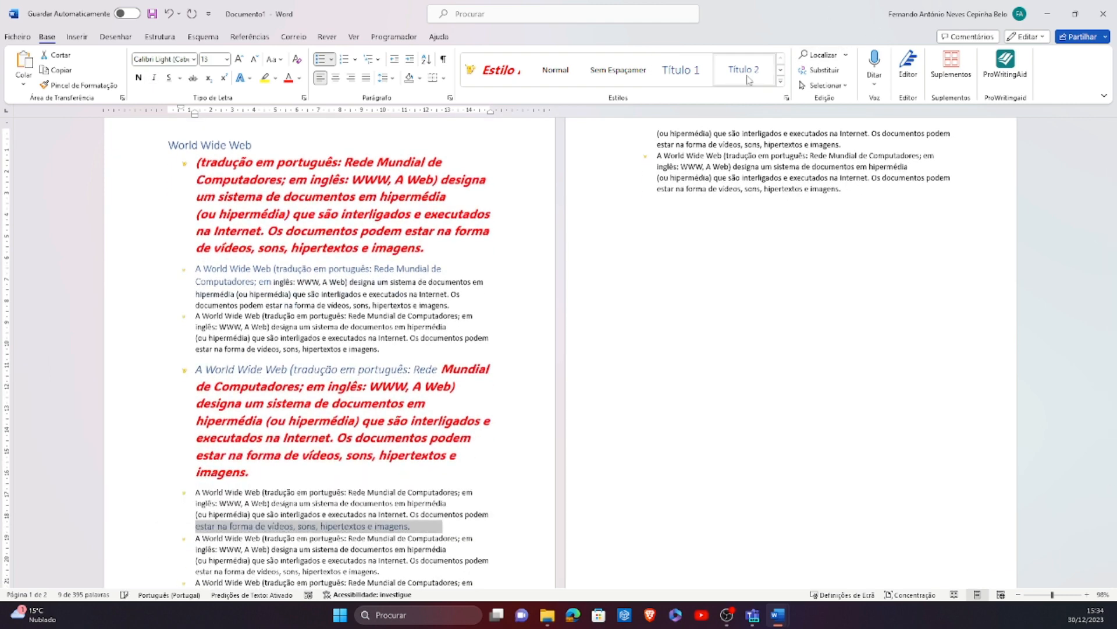
{"action": "scroll", "coordinate": [188, 467], "scroll_direction": "down", "scroll_amount": 4}
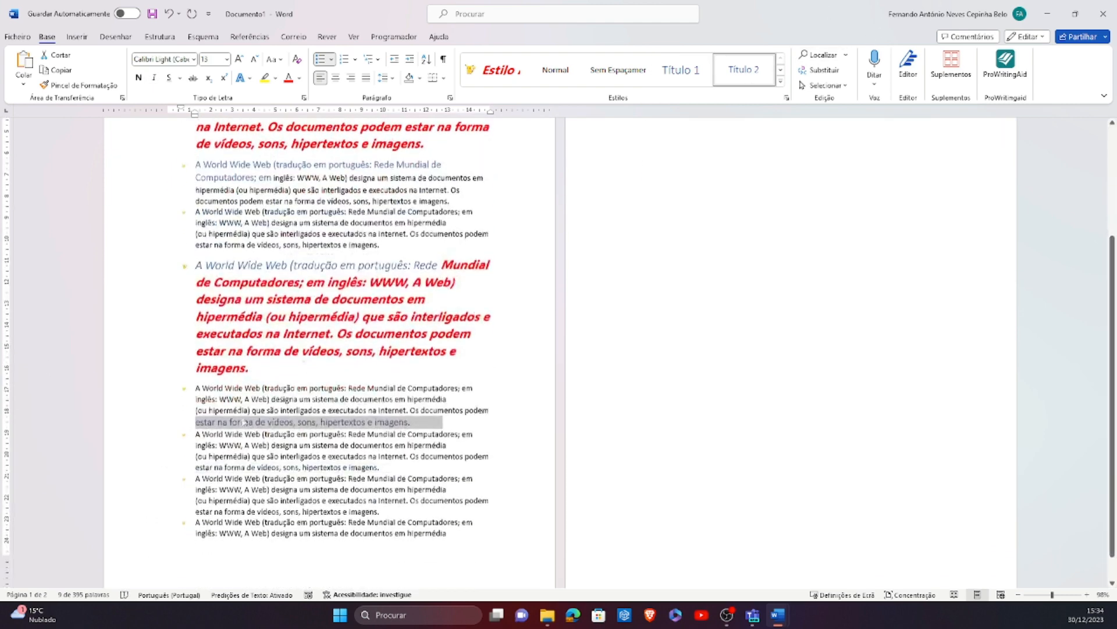
{"action": "left_click", "coordinate": [150, 470]}
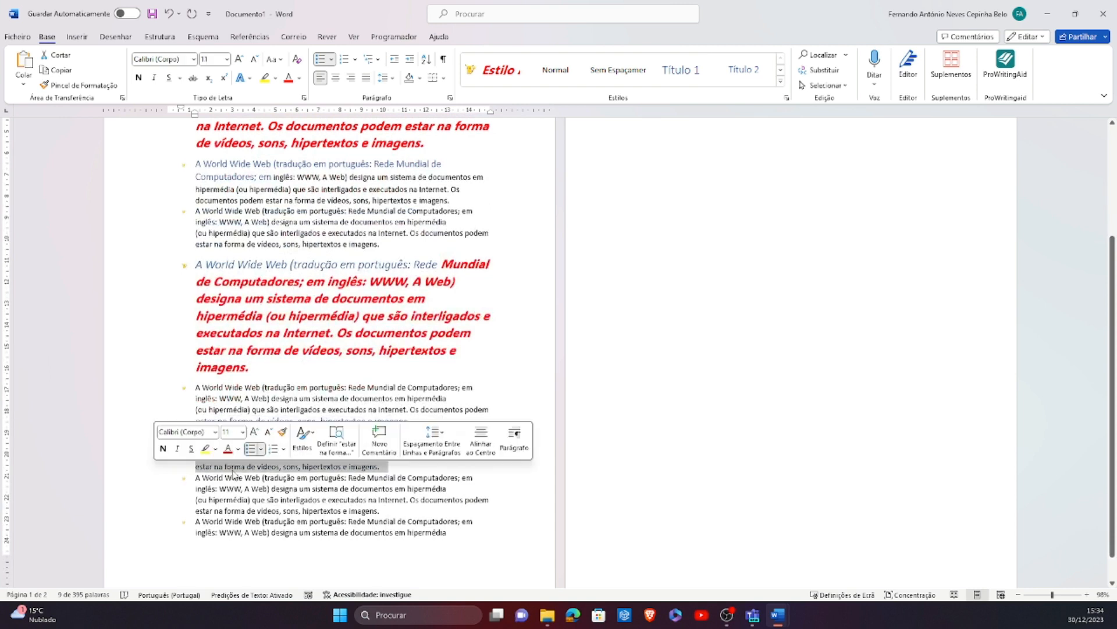
{"action": "left_click", "coordinate": [780, 71]}
{"action": "left_click", "coordinate": [492, 70]}
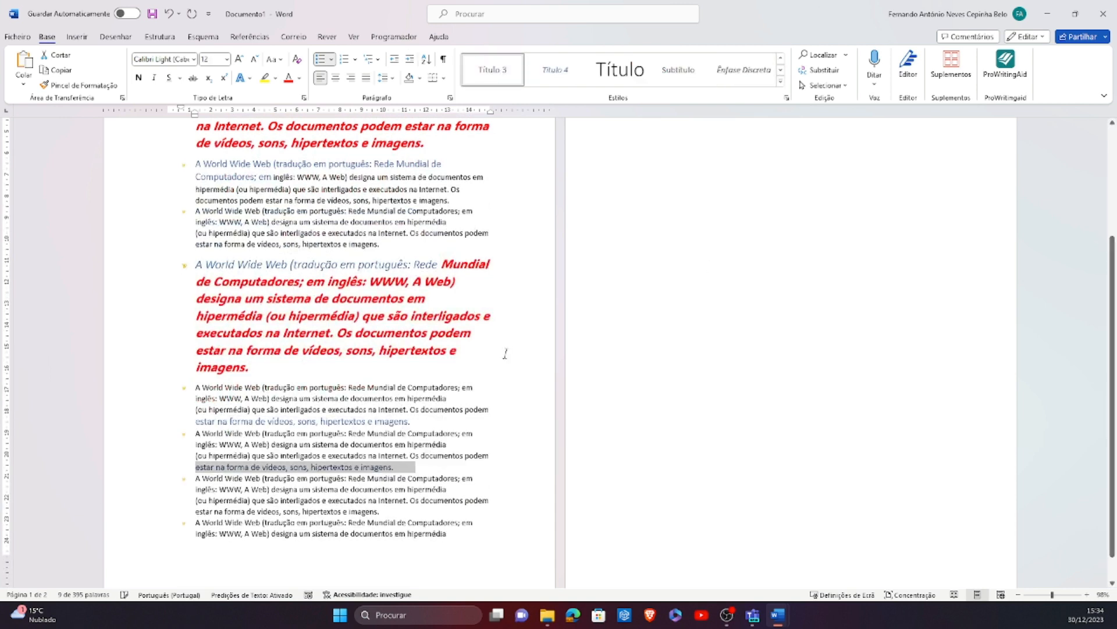
Try inserting the Índice Automático 2 table of contents at the selected line in the body text
{"action": "scroll", "coordinate": [506, 353], "scroll_direction": "up", "scroll_amount": 5}
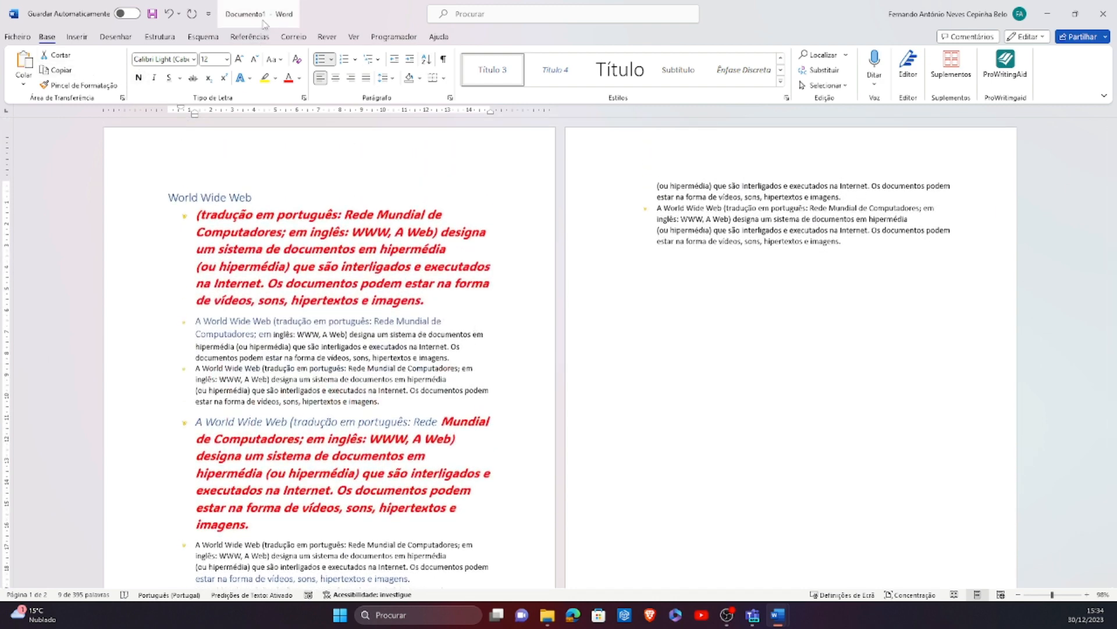
{"action": "left_click", "coordinate": [250, 37]}
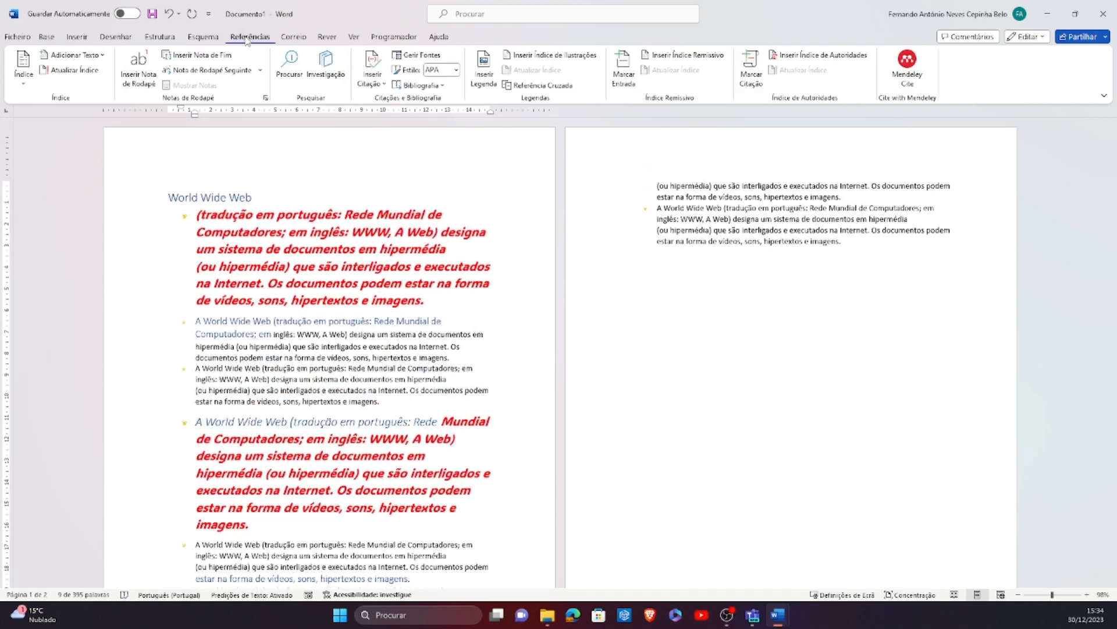
{"action": "left_click", "coordinate": [27, 83]}
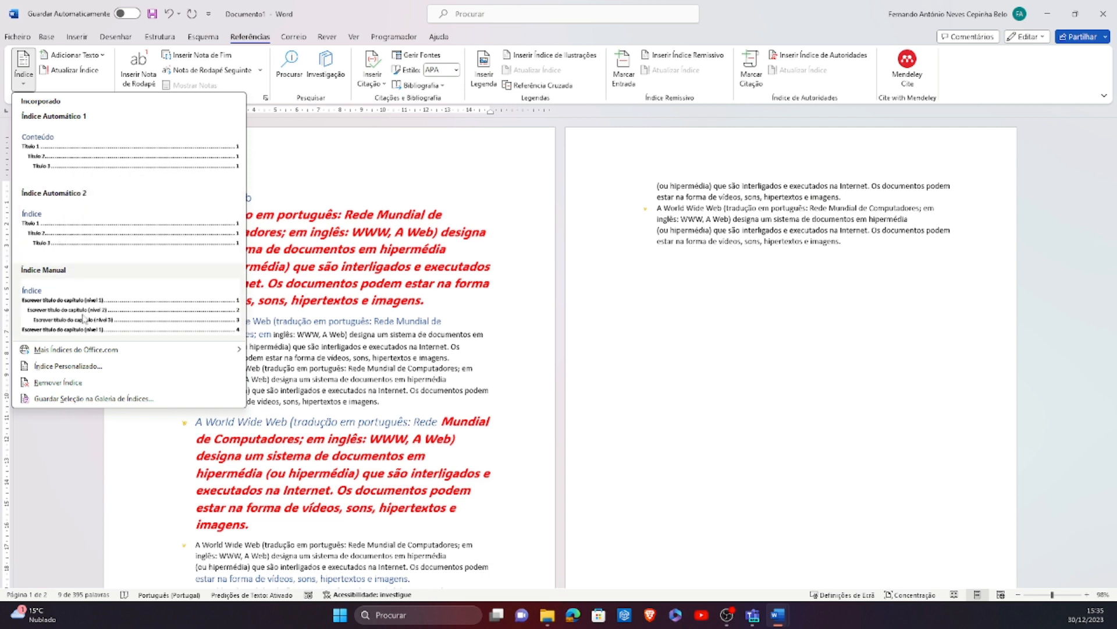
{"action": "left_click", "coordinate": [89, 229]}
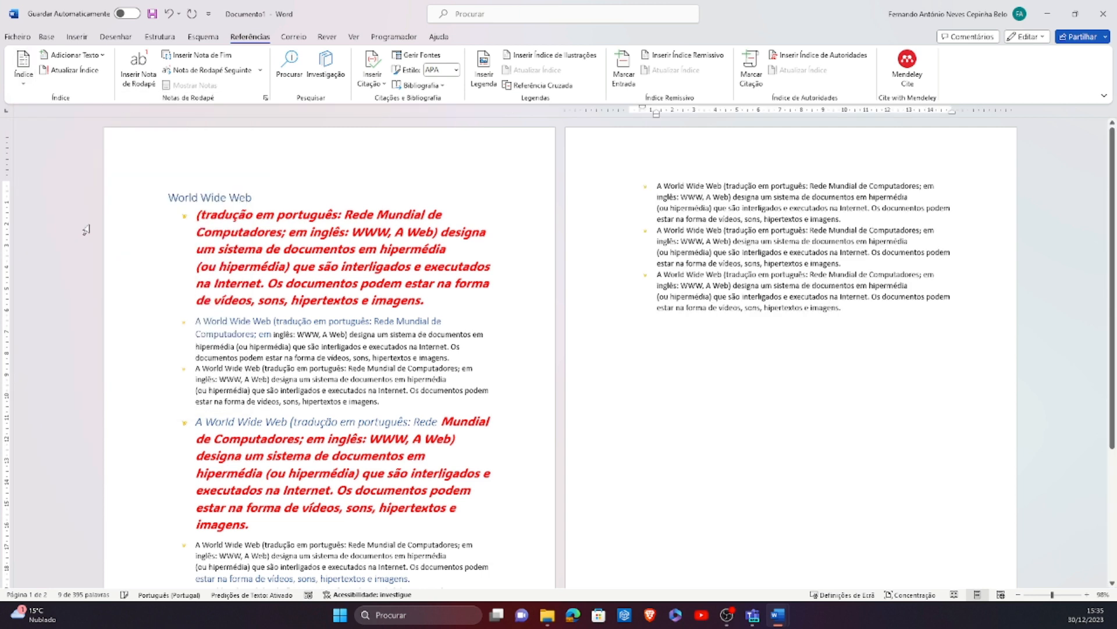
{"action": "left_click", "coordinate": [737, 316]}
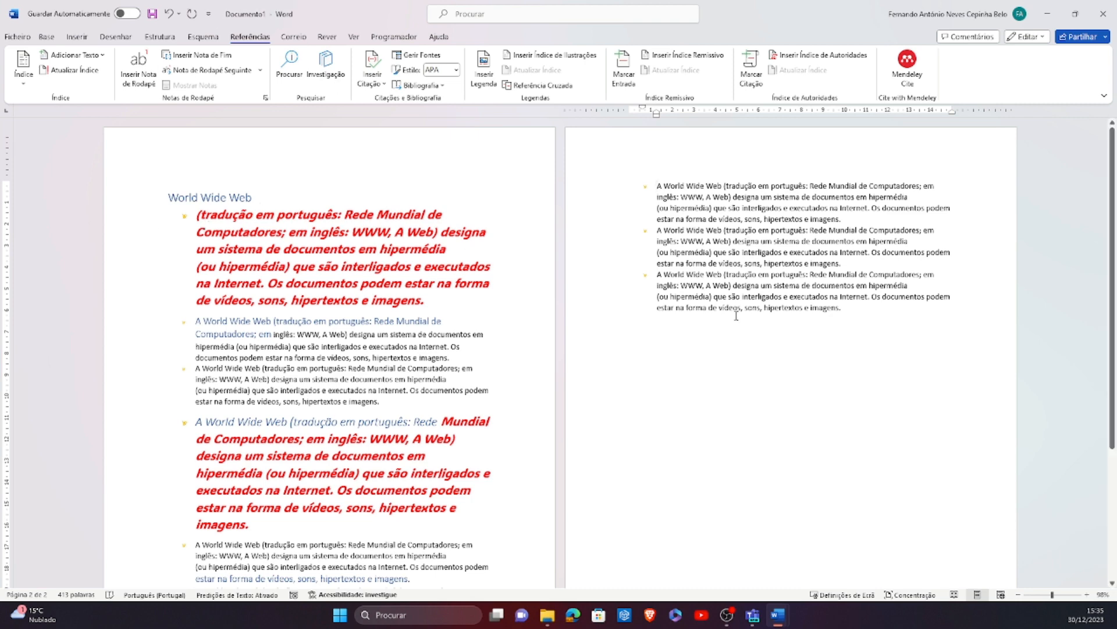
{"action": "scroll", "coordinate": [658, 262], "scroll_direction": "down", "scroll_amount": 3}
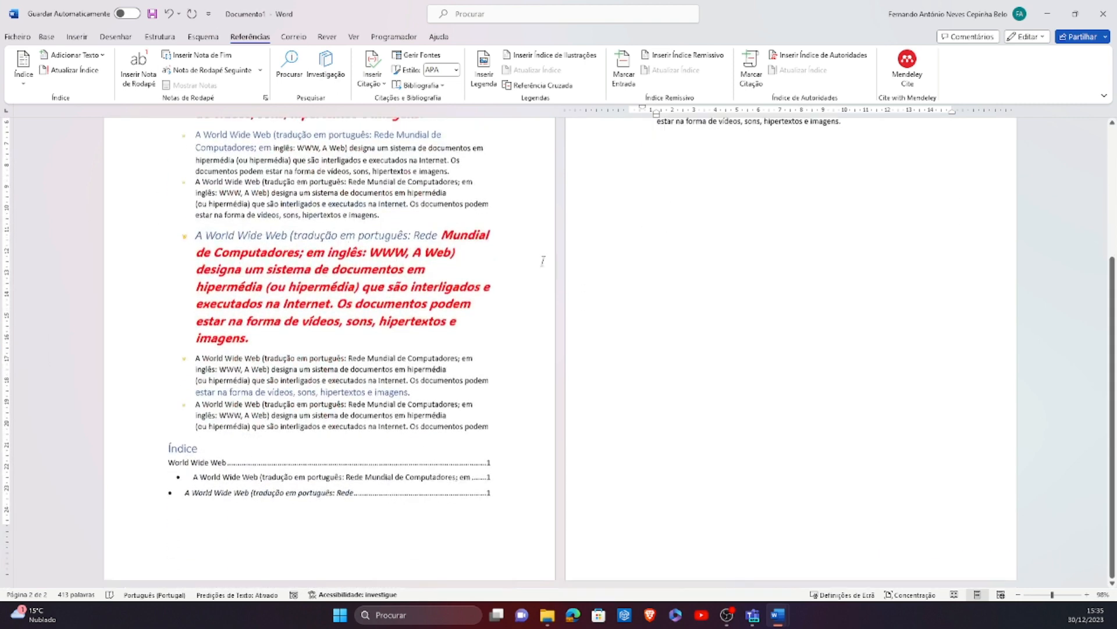
{"action": "left_click", "coordinate": [195, 487]}
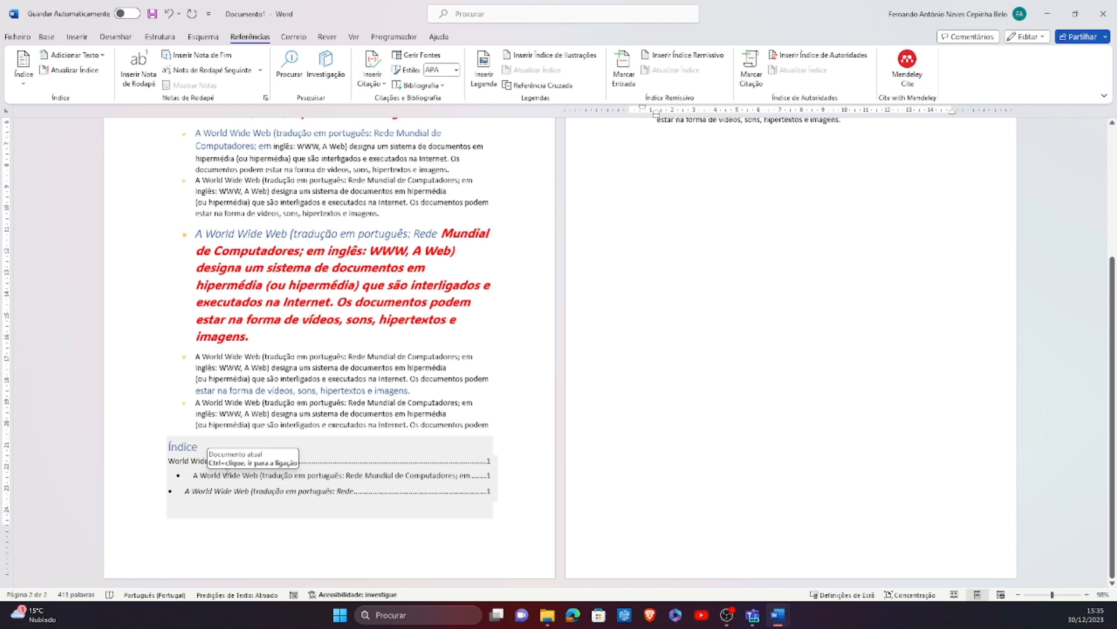
{"action": "left_click", "coordinate": [227, 478], "text": "ctrl"}
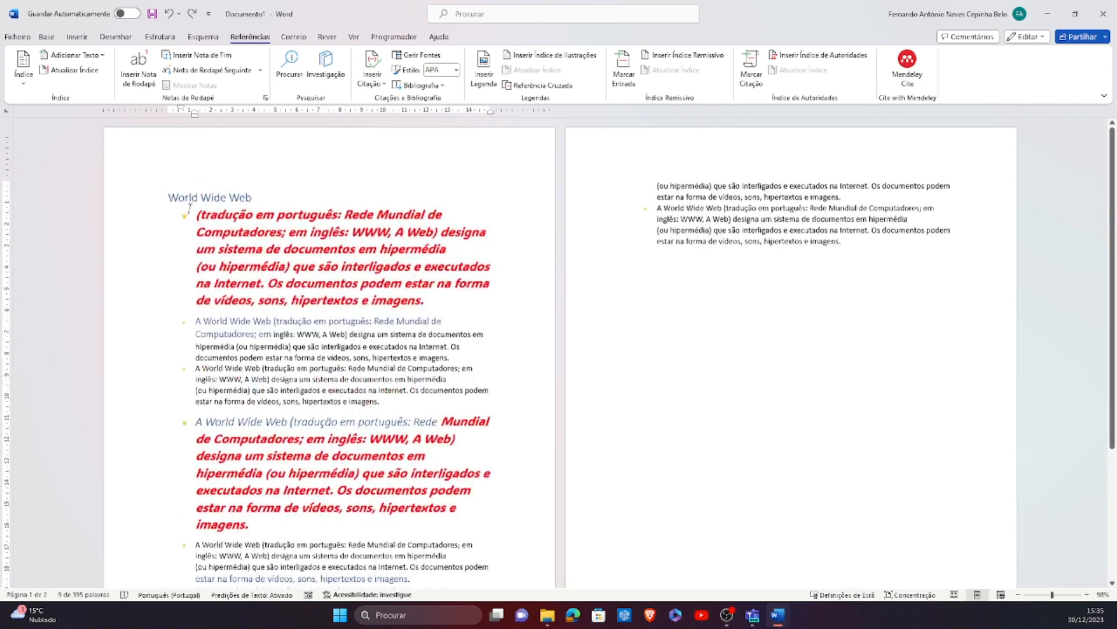
Insert a page break before the "World Wide Web" heading to leave a blank first page
{"action": "left_click", "coordinate": [171, 193]}
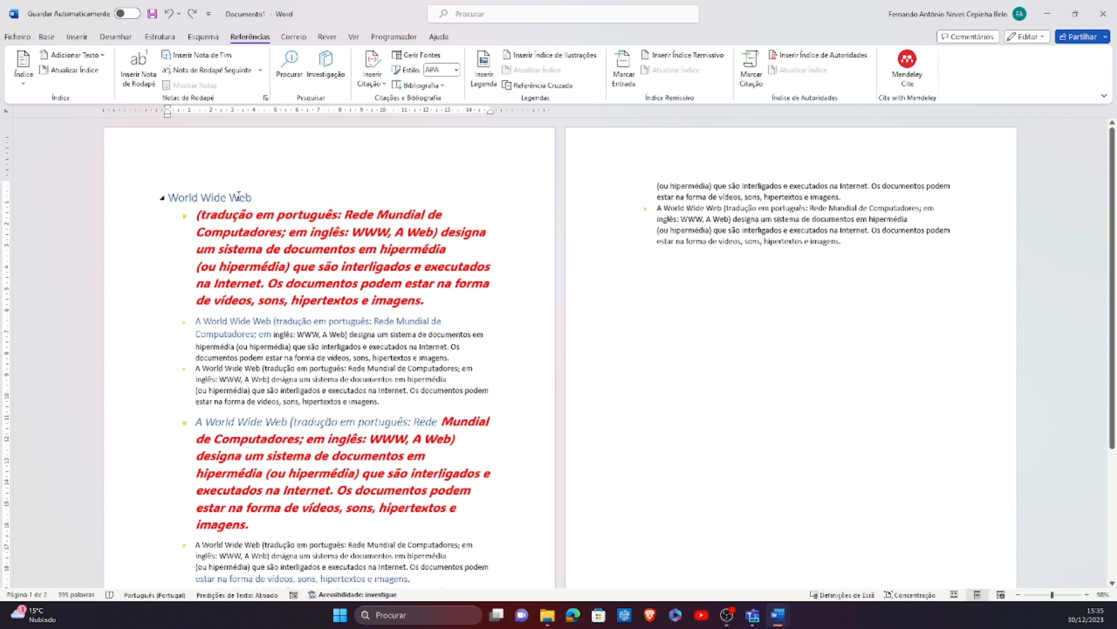
{"action": "key", "text": "ctrl+Return"}
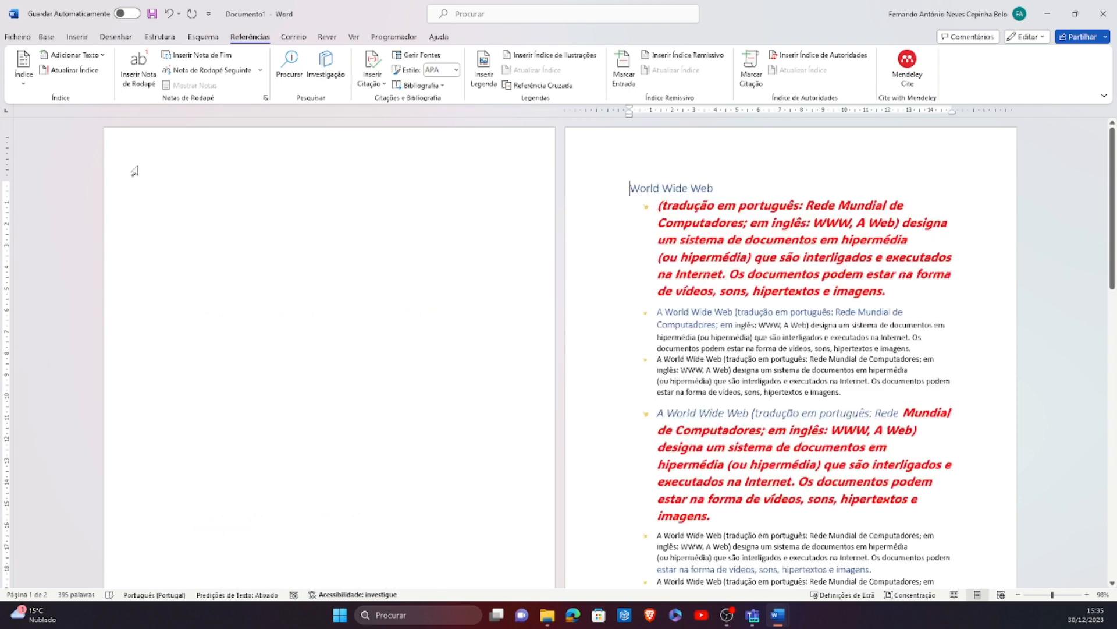
Insert the Índice Automático 2 table of contents on the blank first page
{"action": "left_click", "coordinate": [192, 199]}
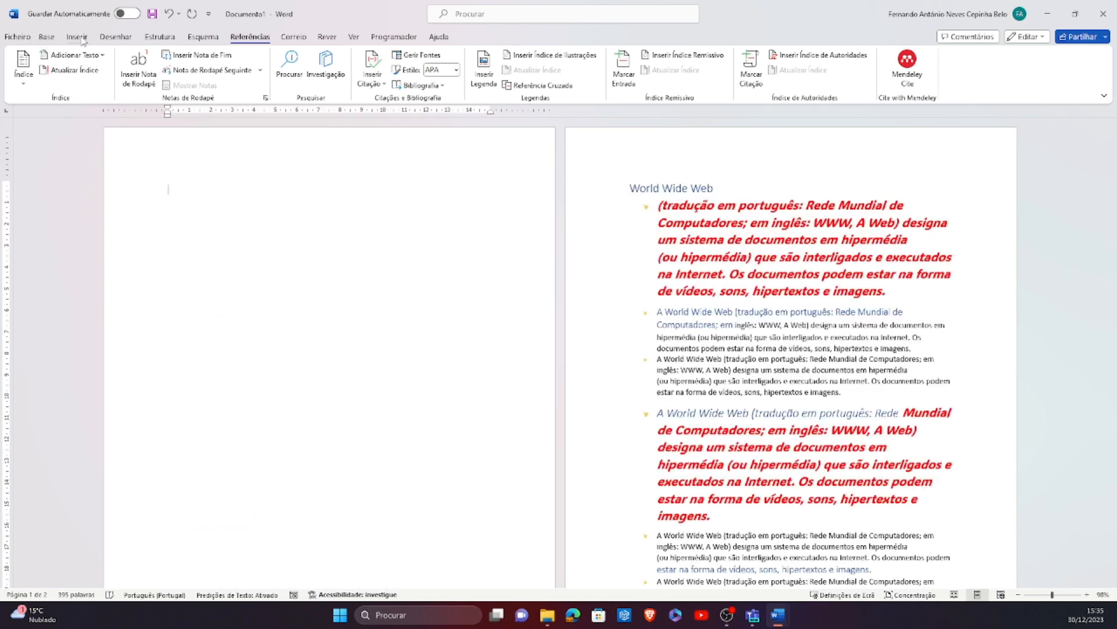
{"action": "left_click", "coordinate": [23, 77]}
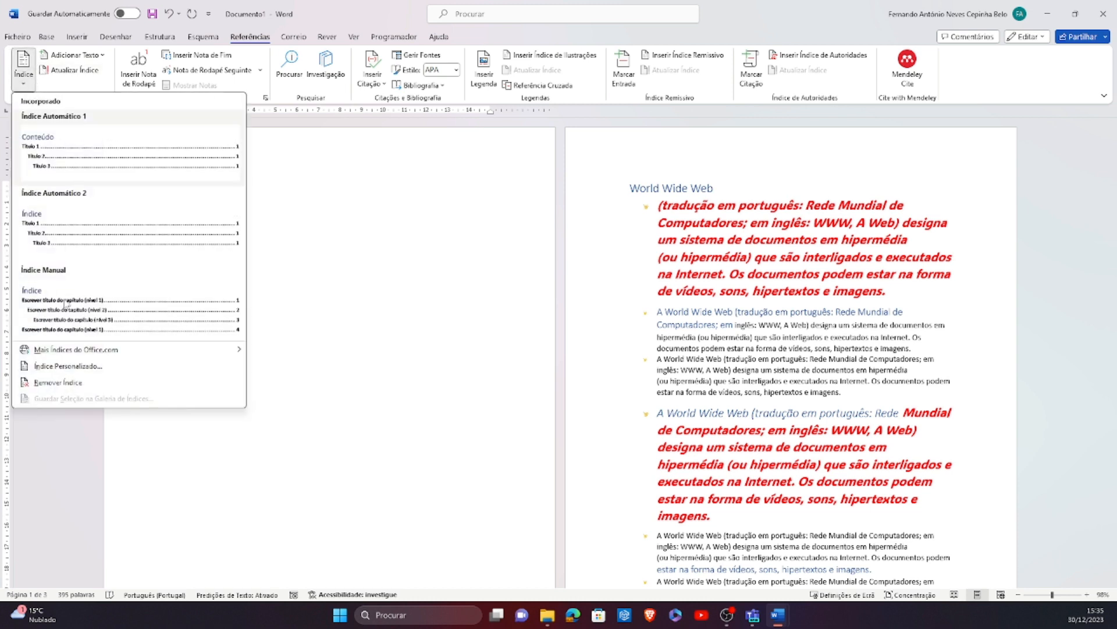
{"action": "left_click", "coordinate": [110, 243]}
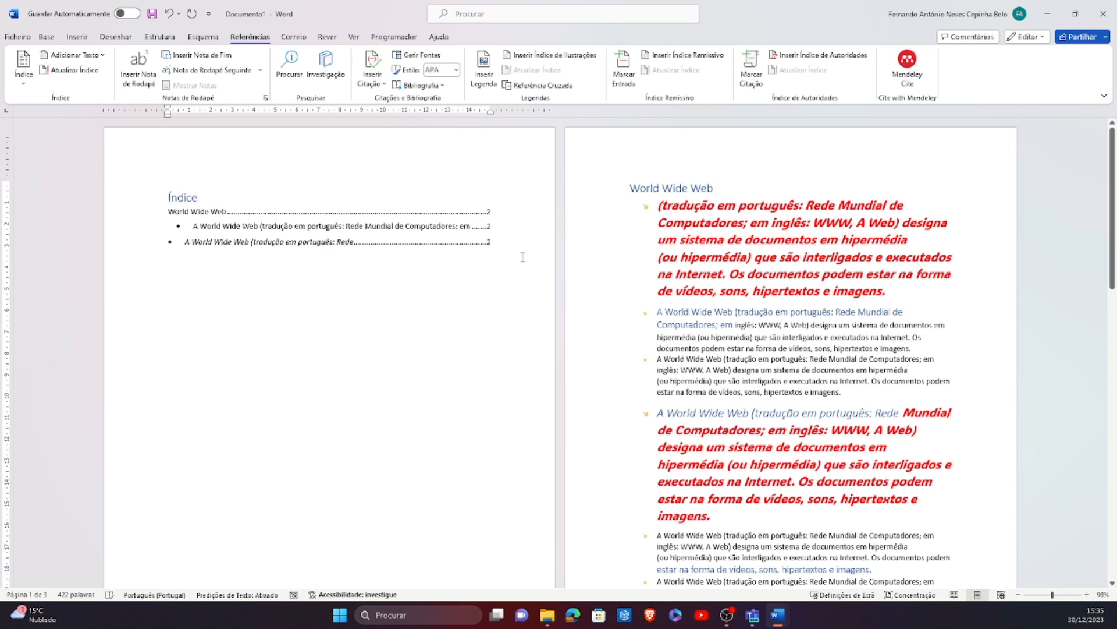
Update the entire table of contents on the first page rather than only its page numbers
{"action": "left_click_drag", "start_coordinate": [501, 244], "coordinate": [159, 198]}
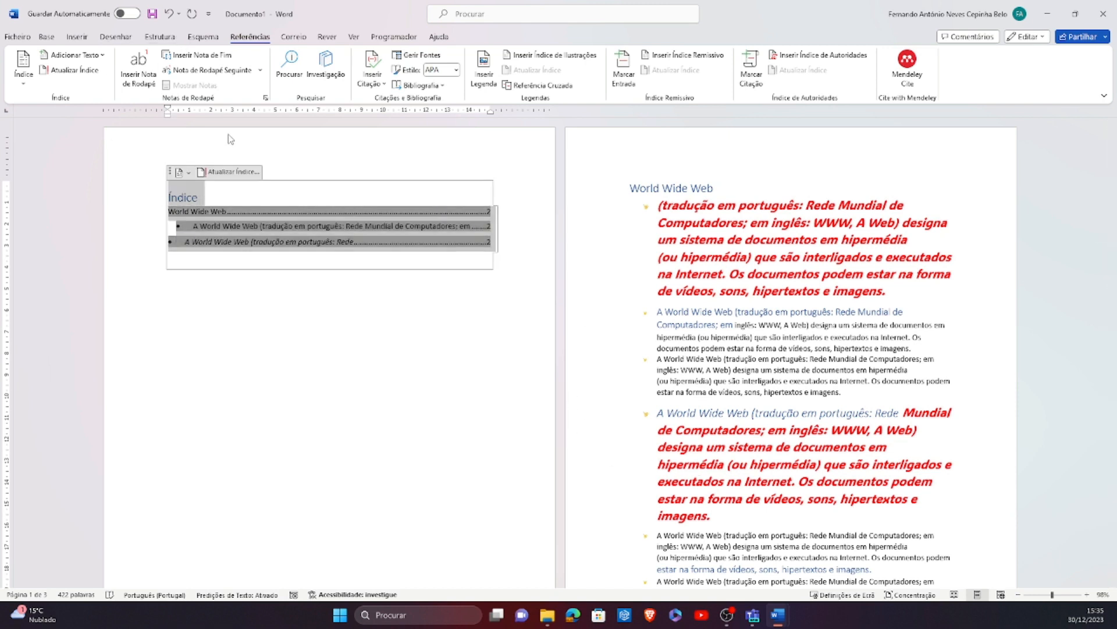
{"action": "left_click", "coordinate": [232, 171]}
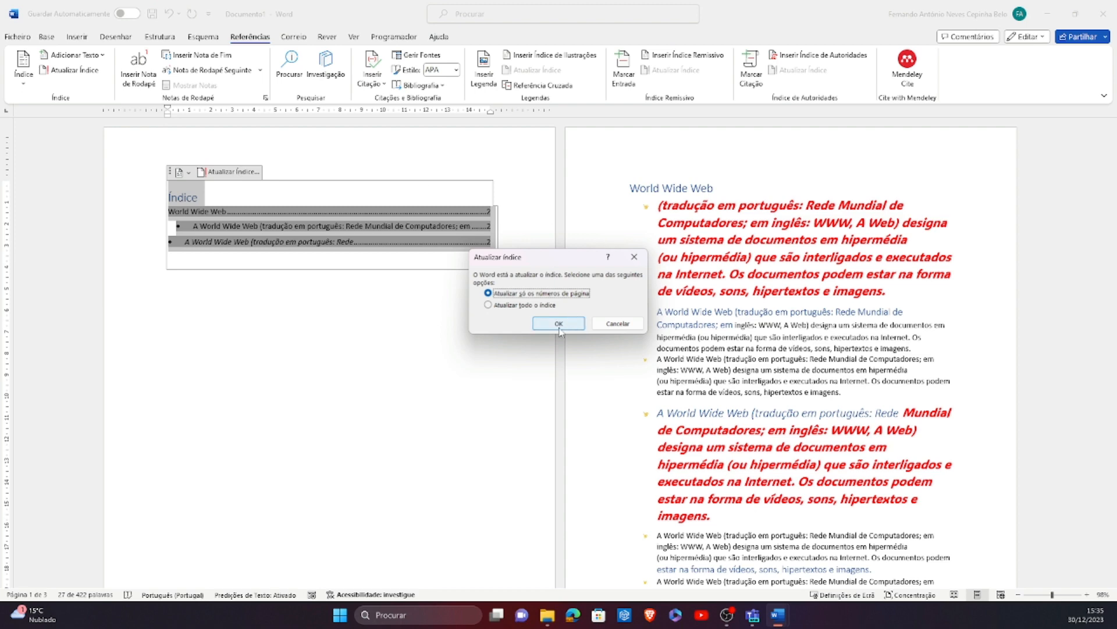
{"action": "left_click", "coordinate": [525, 305]}
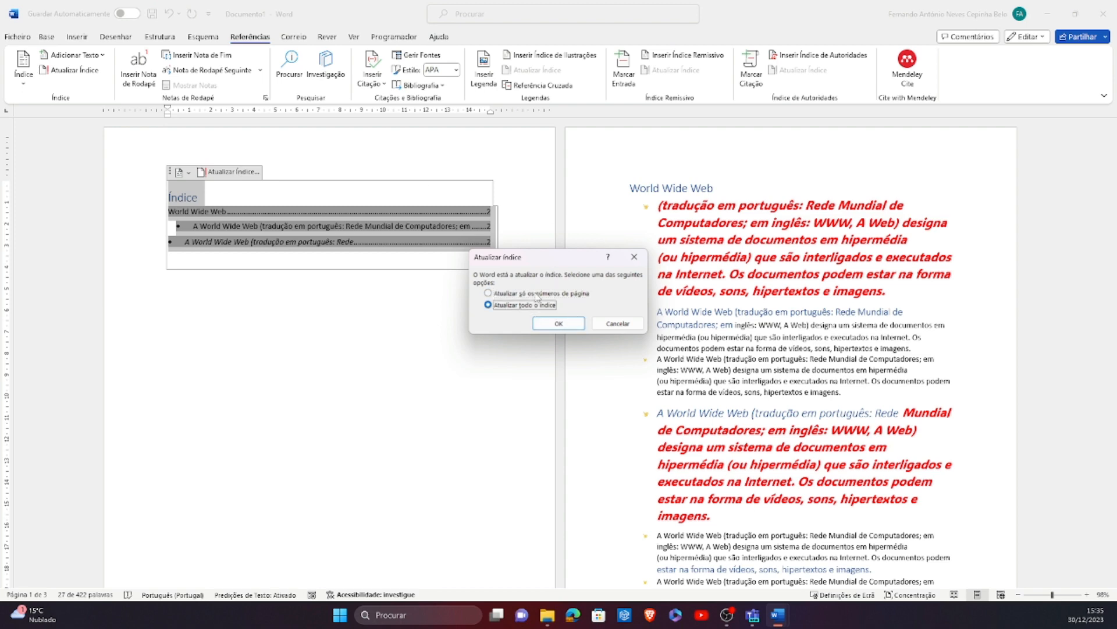
{"action": "left_click", "coordinate": [558, 323]}
Add blank lines after the second red paragraph until the plain bulleted paragraphs below it move to the third page
{"action": "scroll", "coordinate": [734, 403], "scroll_direction": "down", "scroll_amount": 5}
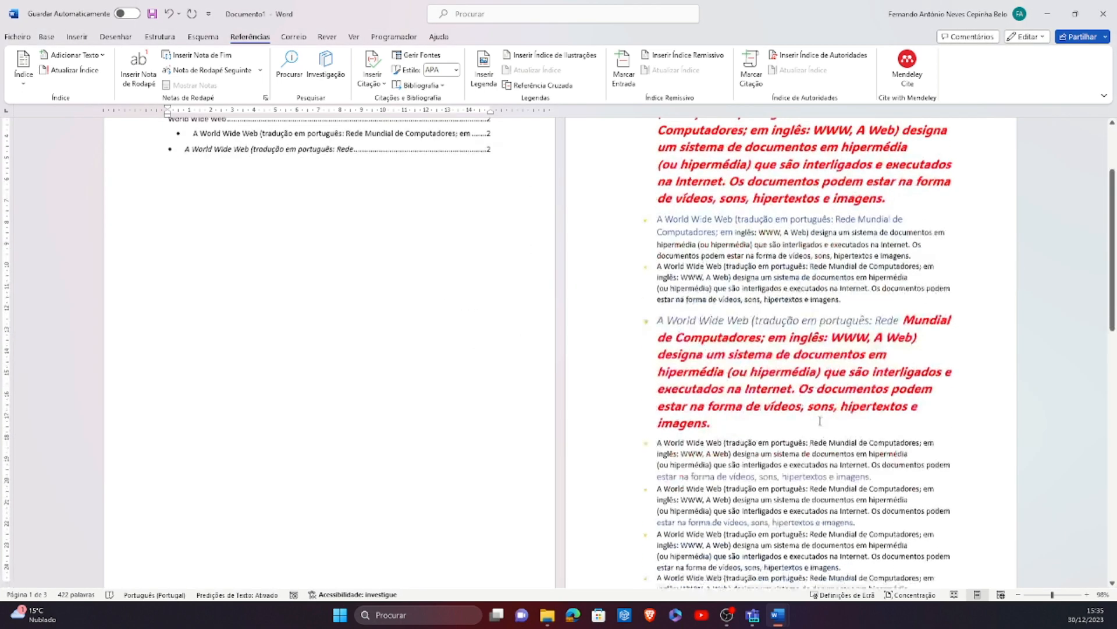
{"action": "left_click", "coordinate": [734, 279]}
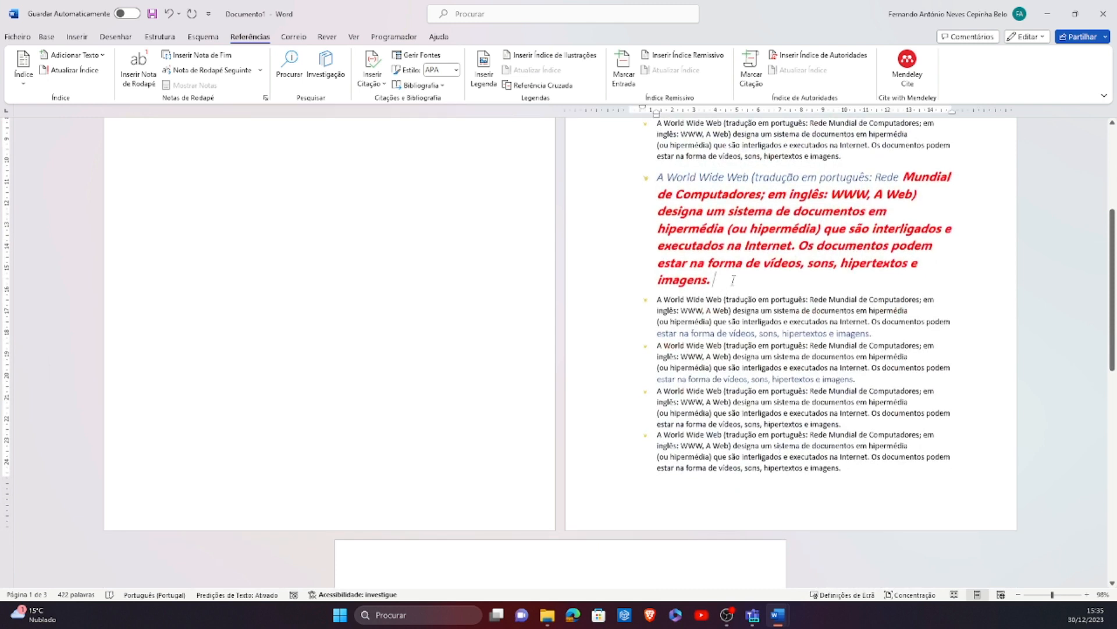
{"action": "key", "text": "Return"}
{"action": "key", "text": "Return"}
{"action": "key", "text": "Return"}
{"action": "key", "text": "Return"}
{"action": "key", "text": "Return"}
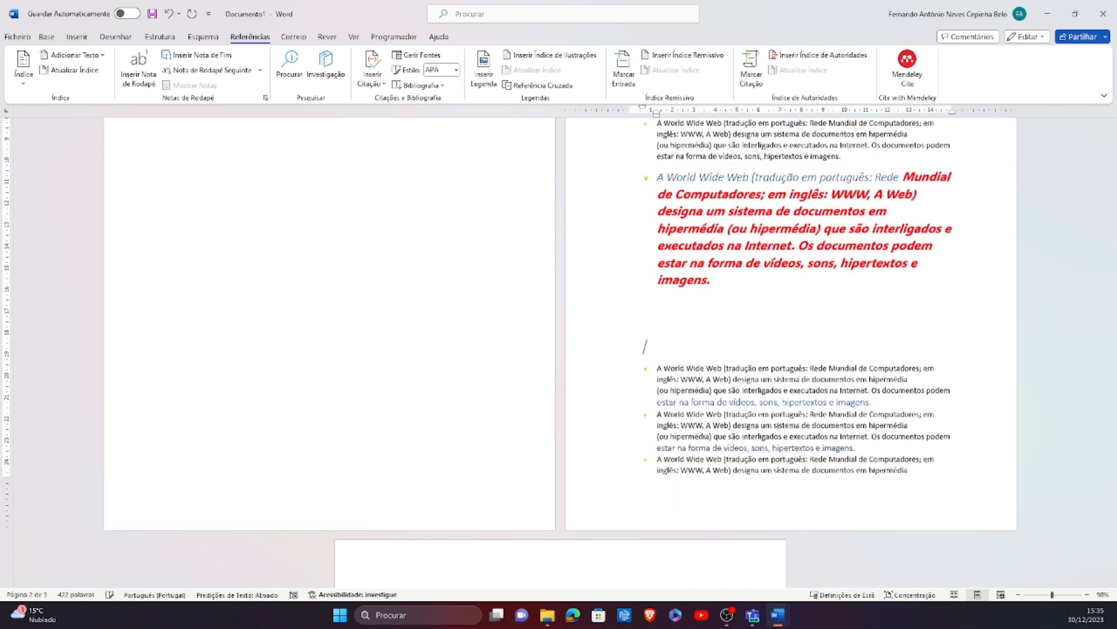
{"action": "key", "text": "Return"}
{"action": "key", "text": "Return"}
{"action": "key", "text": "Return"}
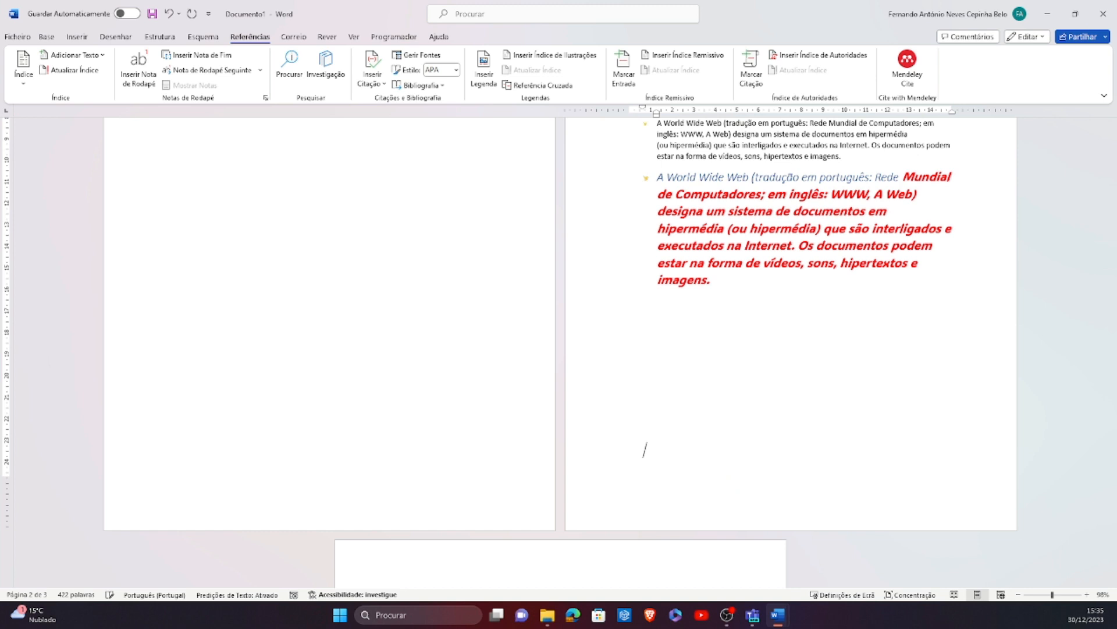
Apply the Título 1 style to the first line of the fourth bulleted paragraph on the third page
{"action": "scroll", "coordinate": [645, 256], "scroll_direction": "down", "scroll_amount": 3}
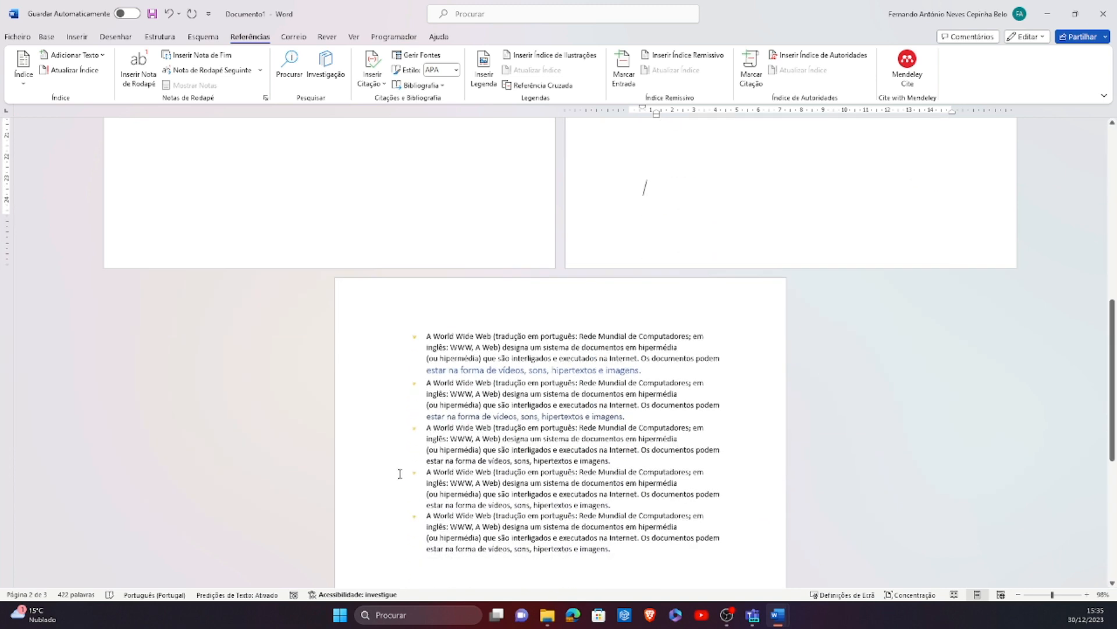
{"action": "left_click", "coordinate": [375, 477]}
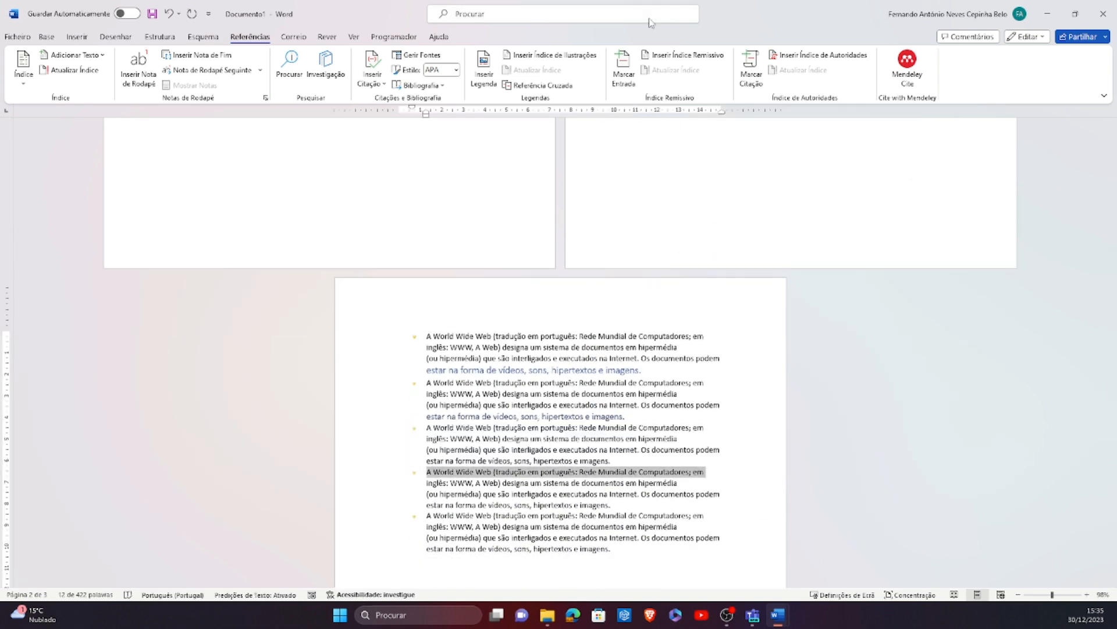
{"action": "left_click", "coordinate": [46, 37]}
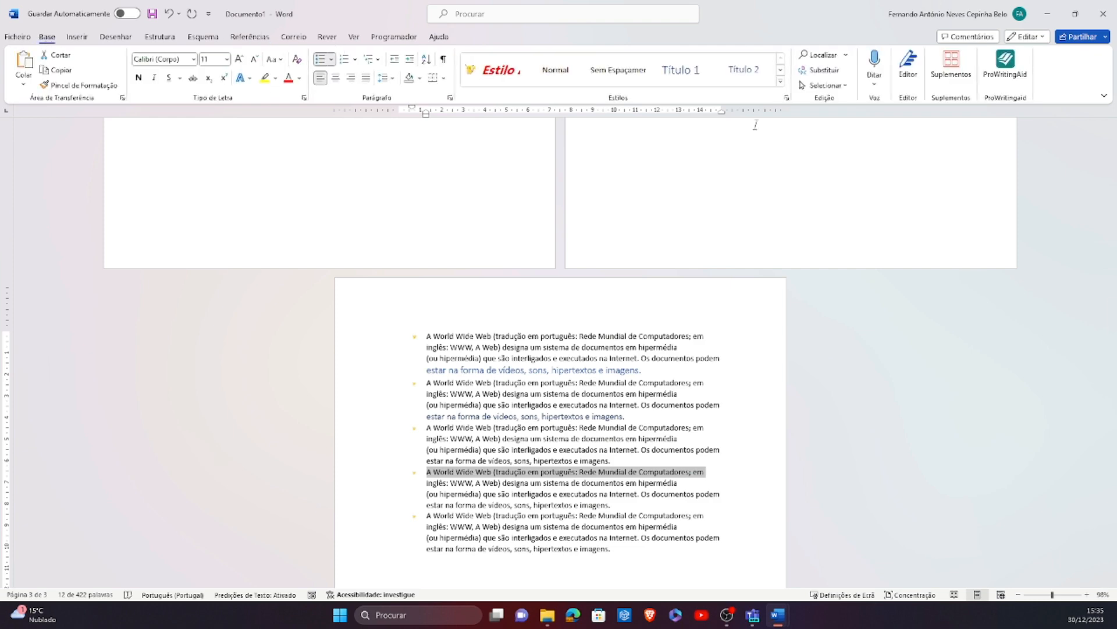
{"action": "left_click", "coordinate": [681, 70]}
Refresh the whole table of contents on the first page to include the newly styled heading and page positions
{"action": "scroll", "coordinate": [266, 324], "scroll_direction": "up", "scroll_amount": 5}
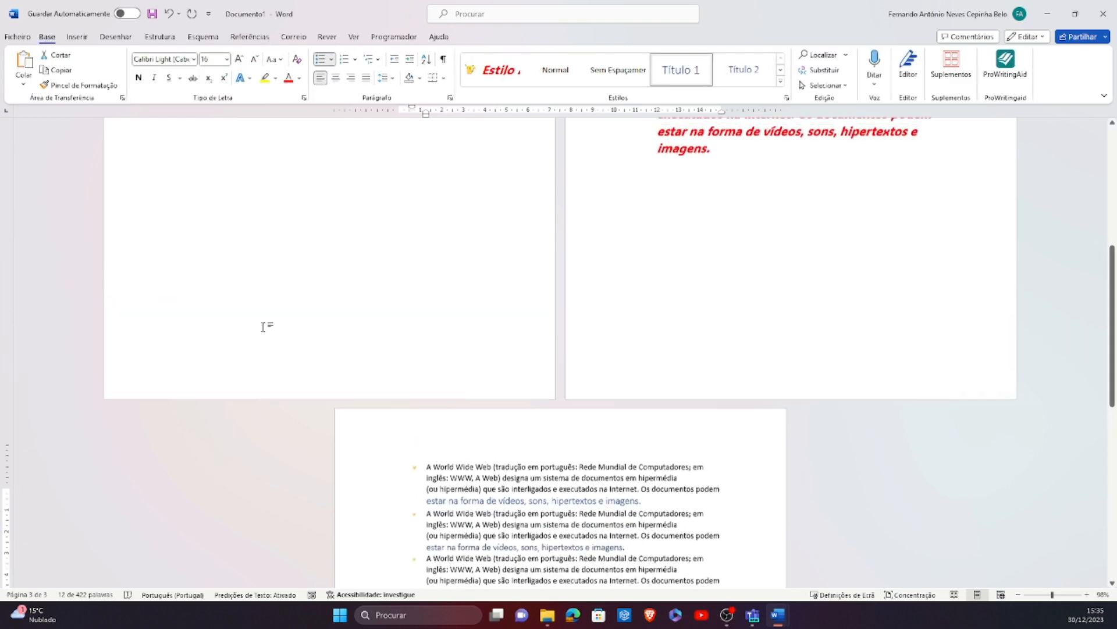
{"action": "scroll", "coordinate": [135, 215], "scroll_direction": "up", "scroll_amount": 4}
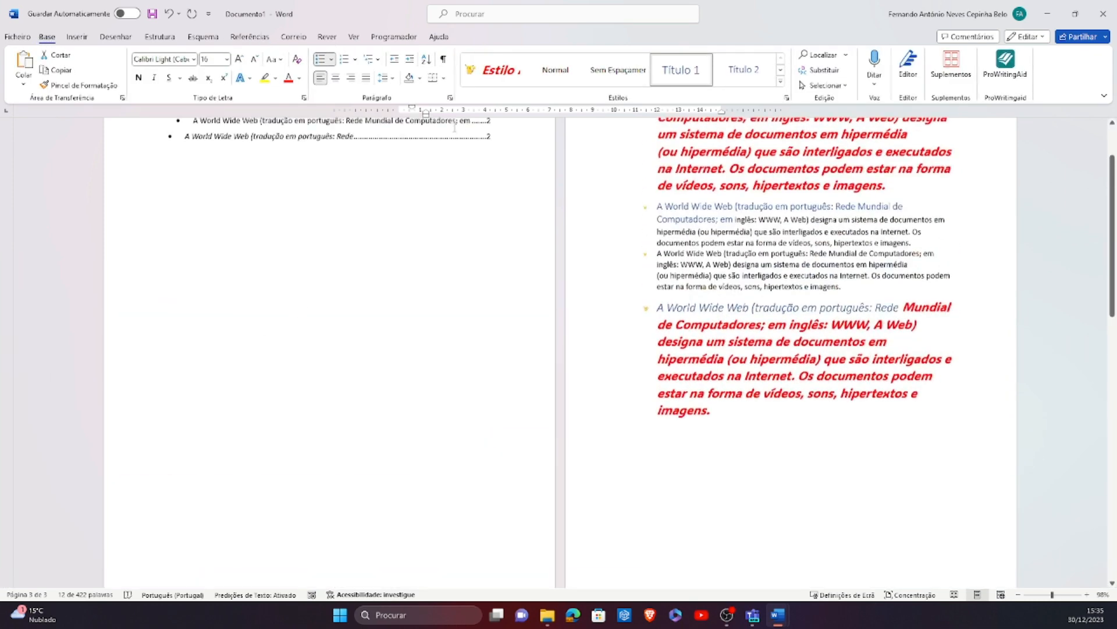
{"action": "left_click", "coordinate": [201, 197]}
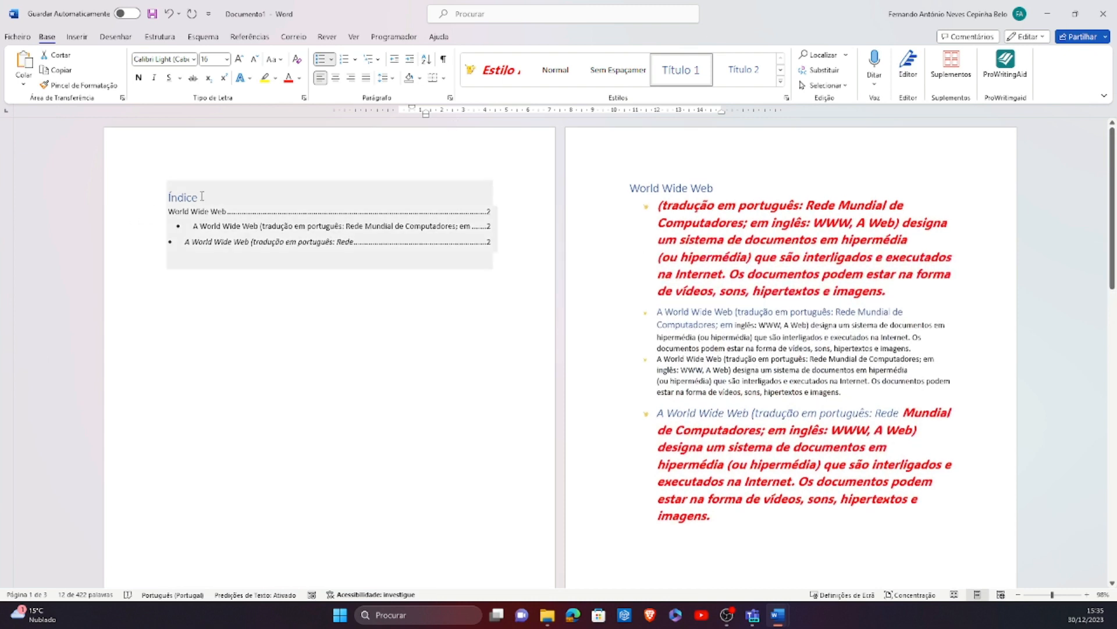
{"action": "left_click", "coordinate": [230, 172]}
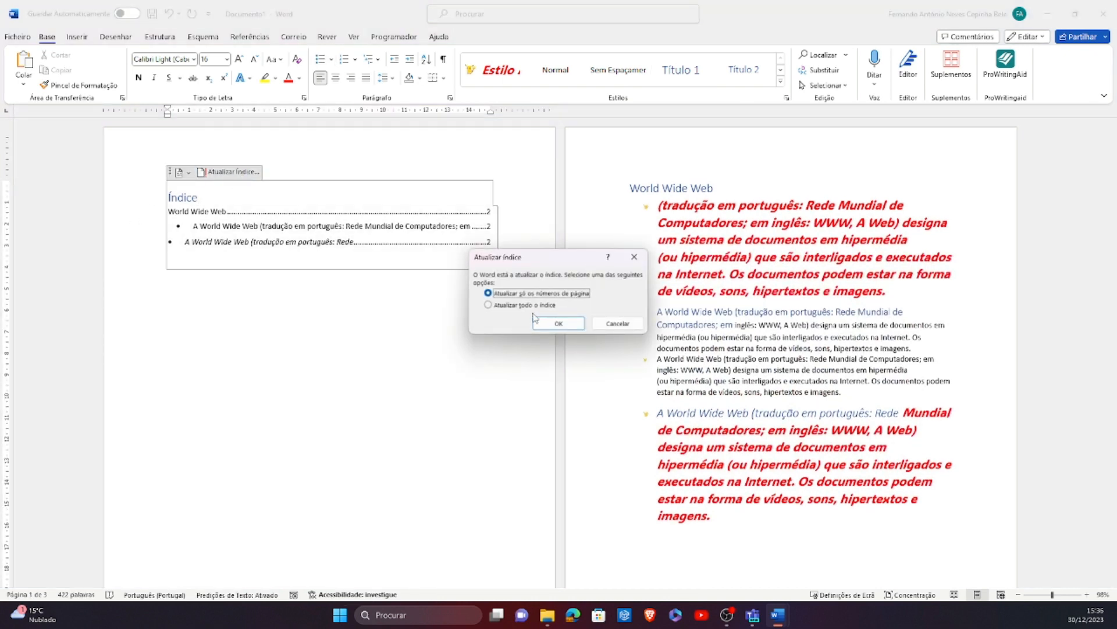
{"action": "left_click", "coordinate": [515, 304]}
{"action": "left_click", "coordinate": [559, 323]}
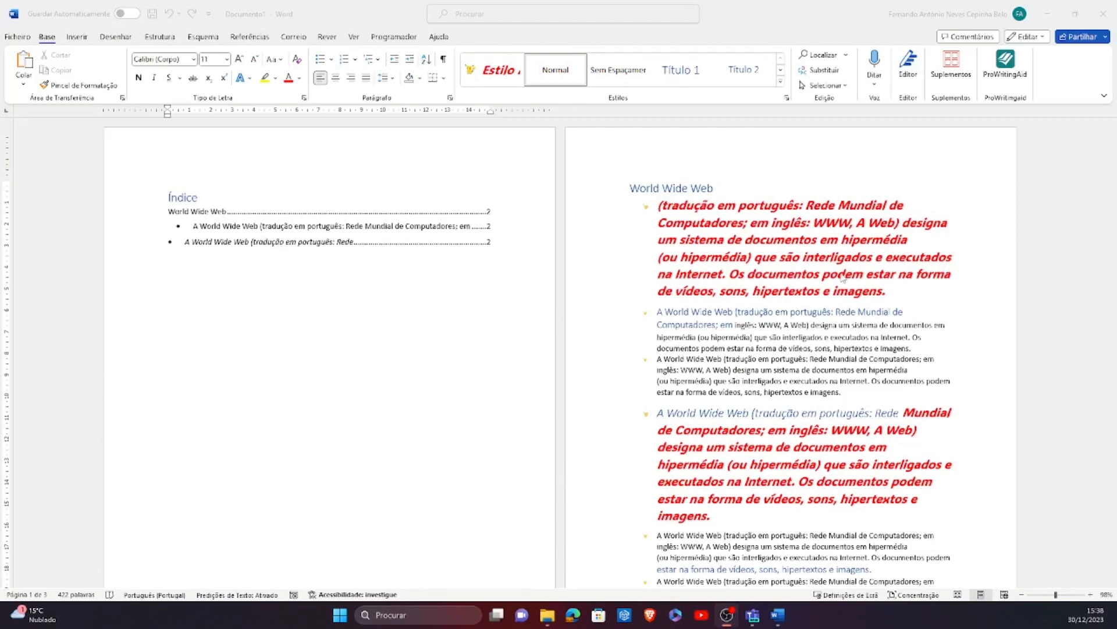
Mark all occurrences of "Rede" as index entries with the current page option
{"action": "left_click_drag", "start_coordinate": [805, 207], "coordinate": [838, 206]}
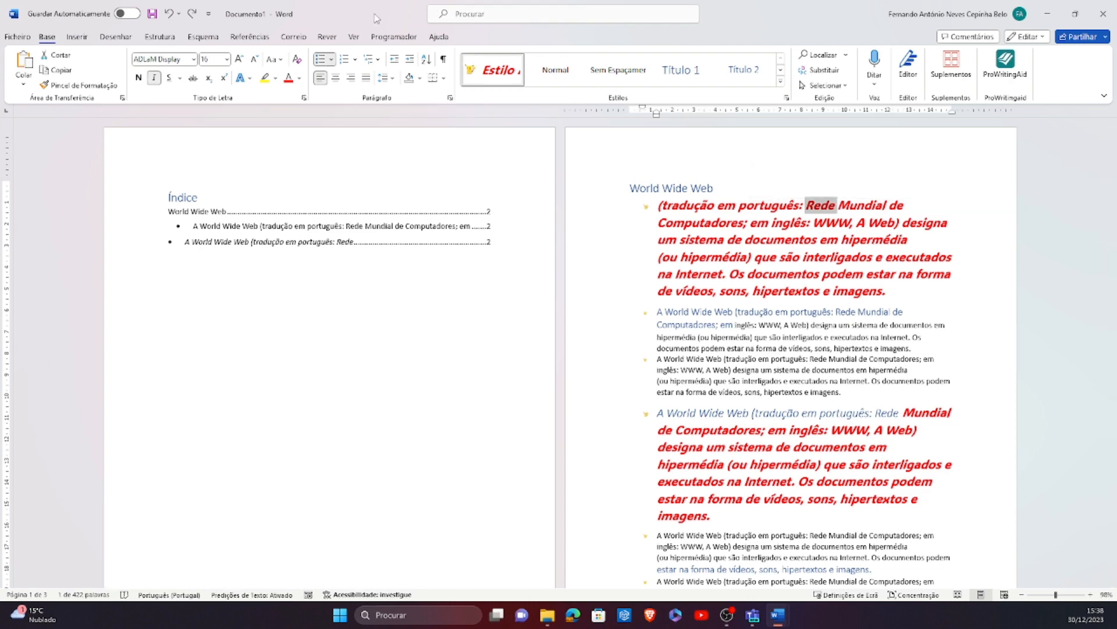
{"action": "left_click", "coordinate": [250, 36]}
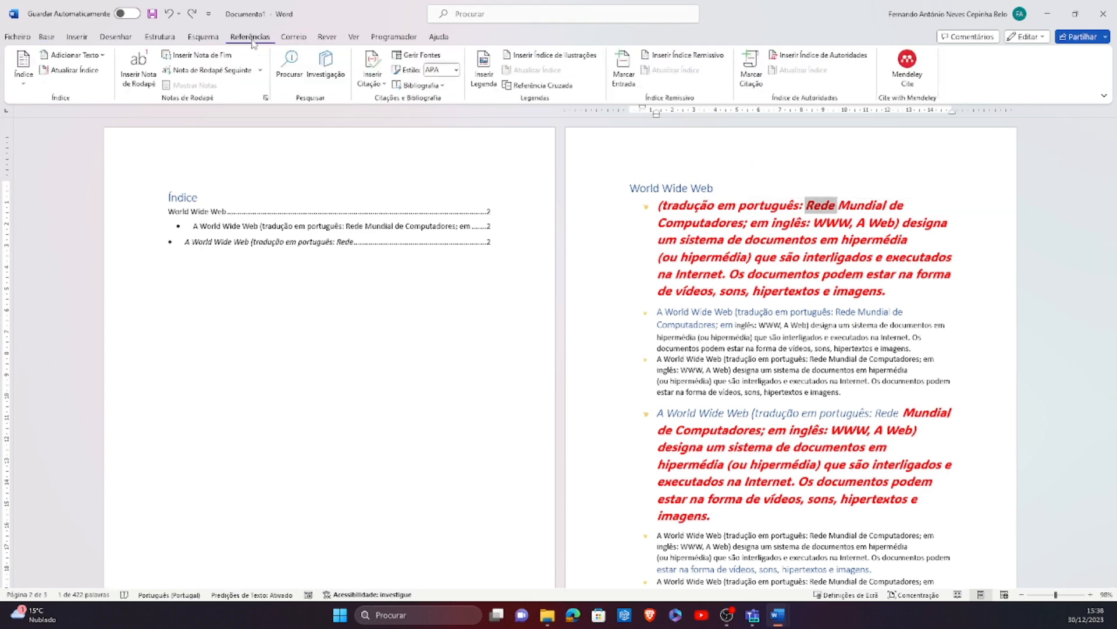
{"action": "left_click", "coordinate": [623, 70]}
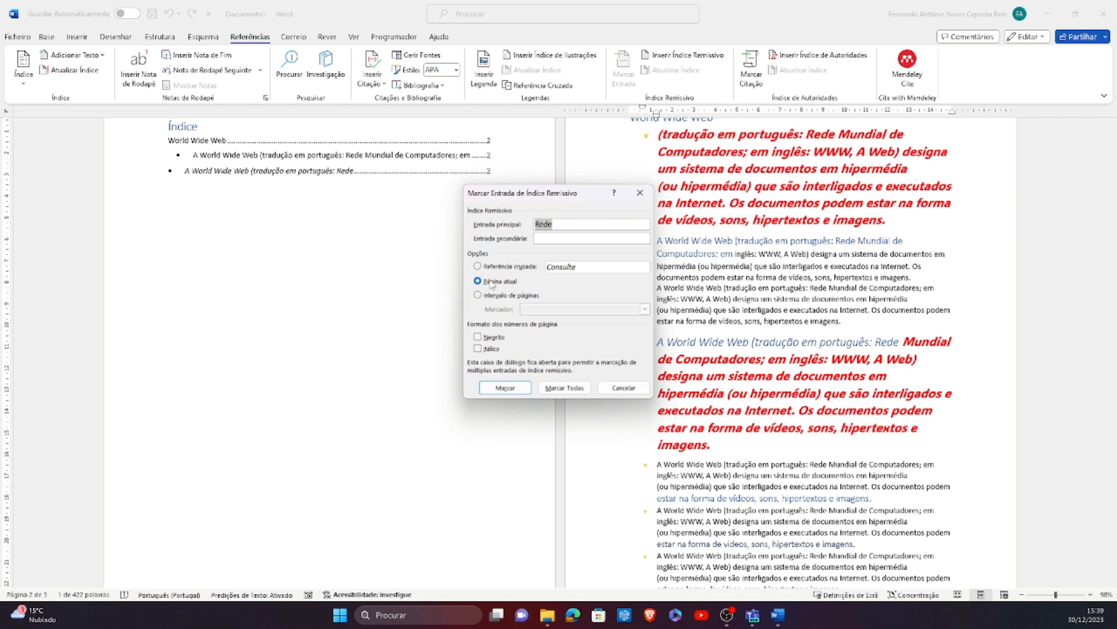
{"action": "left_click", "coordinate": [563, 388]}
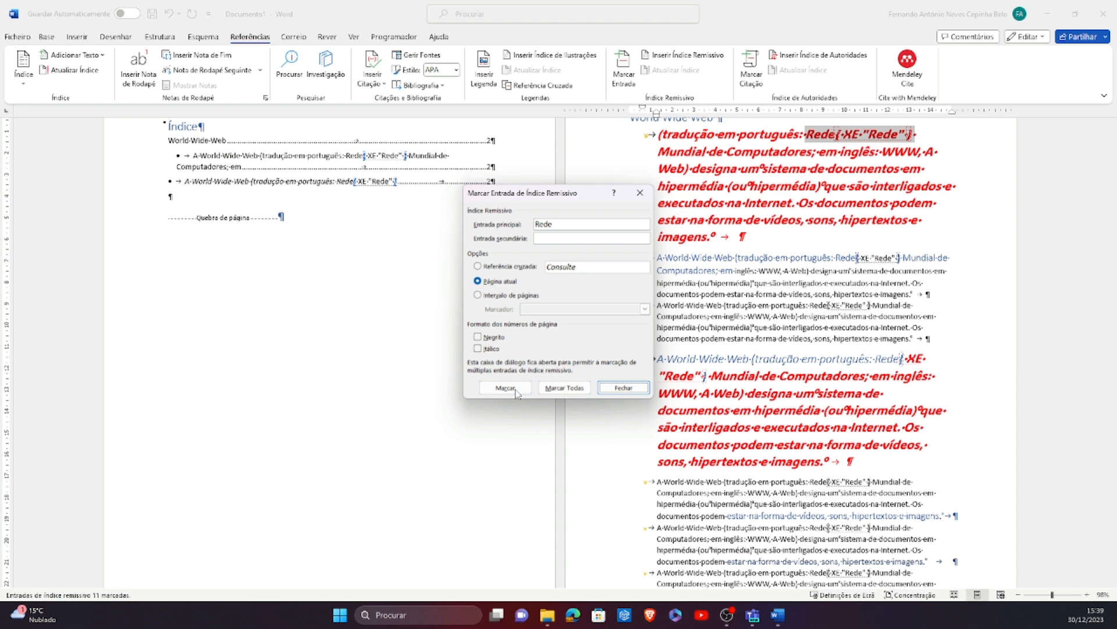
{"action": "left_click", "coordinate": [623, 388]}
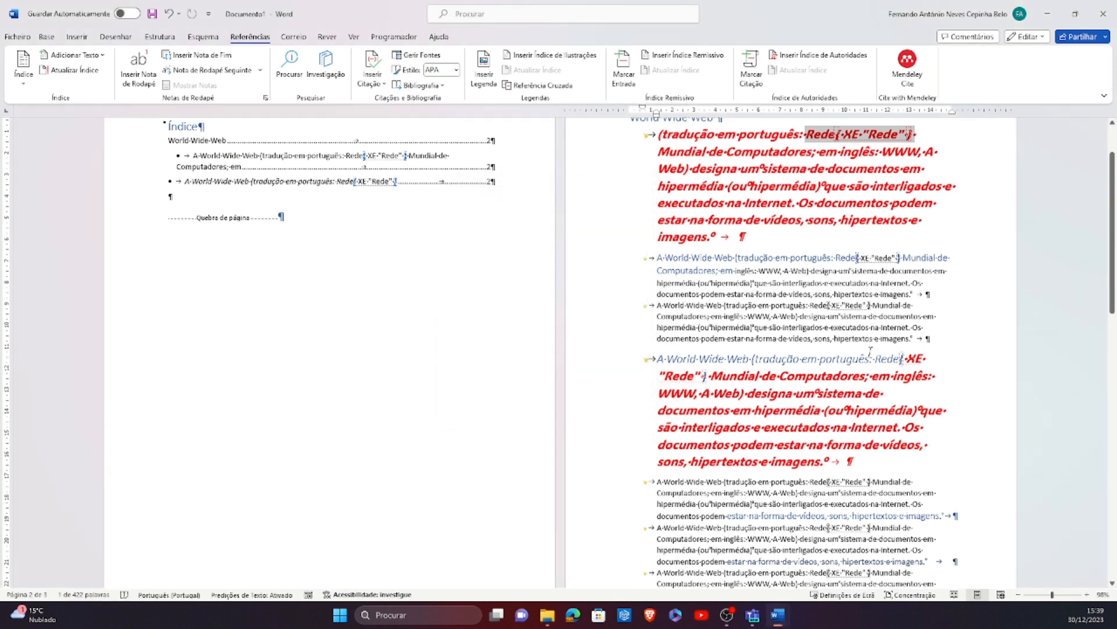
Mark all occurrences of "Web" as index entries with the current page option
{"action": "left_click_drag", "start_coordinate": [715, 257], "coordinate": [733, 257]}
{"action": "left_click", "coordinate": [624, 70]}
{"action": "left_click", "coordinate": [564, 387]}
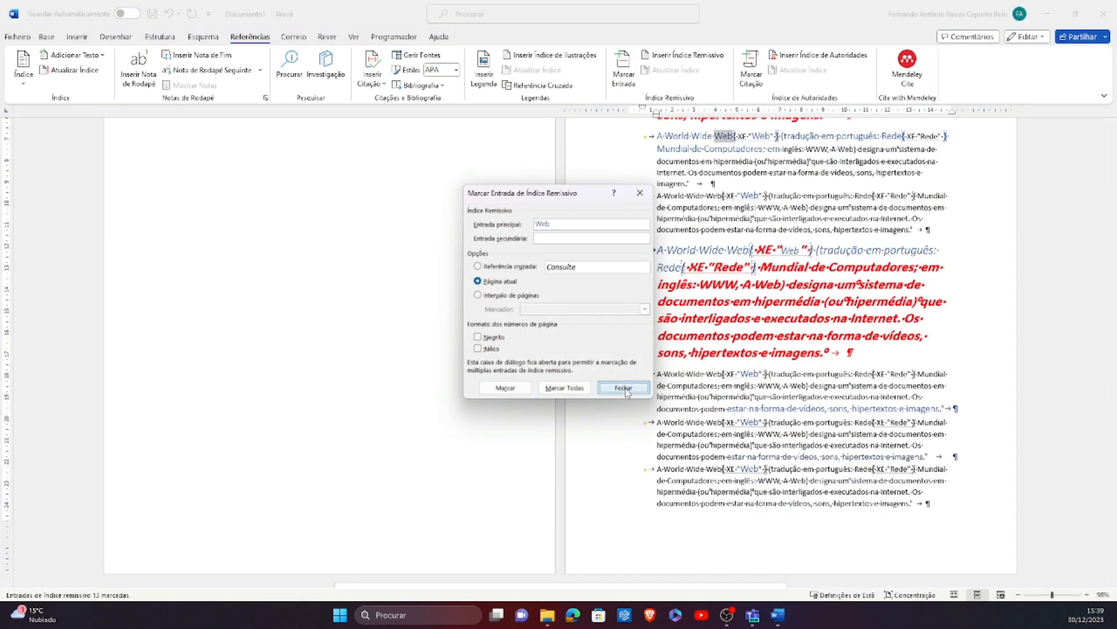
{"action": "left_click", "coordinate": [625, 389]}
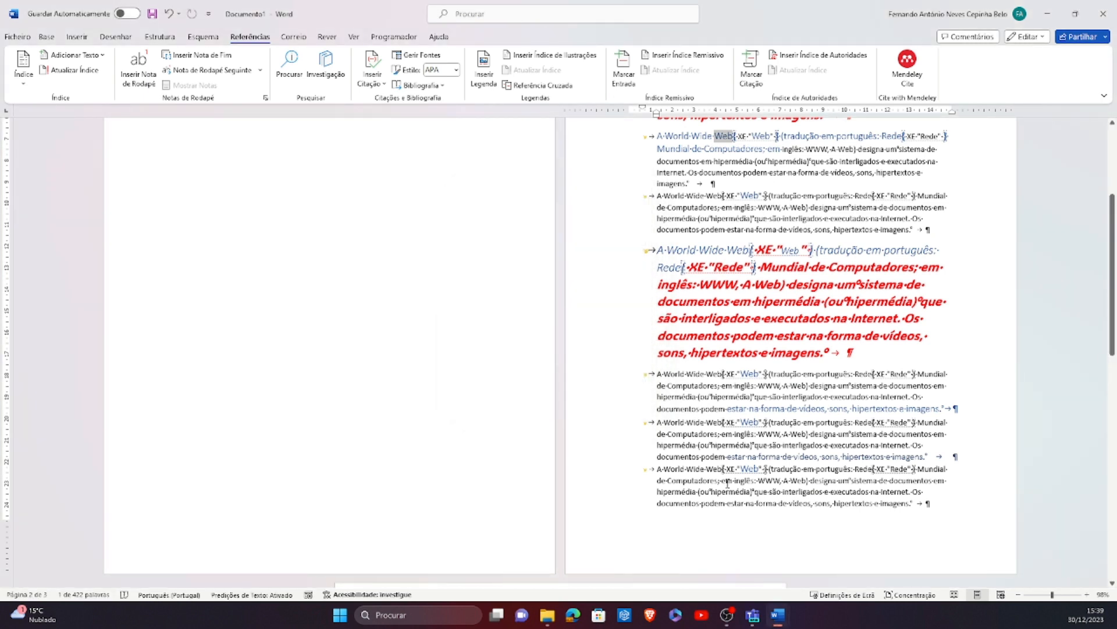
Mark all occurrences of "português" as index entries with the current page option
{"action": "left_click_drag", "start_coordinate": [817, 469], "coordinate": [845, 469]}
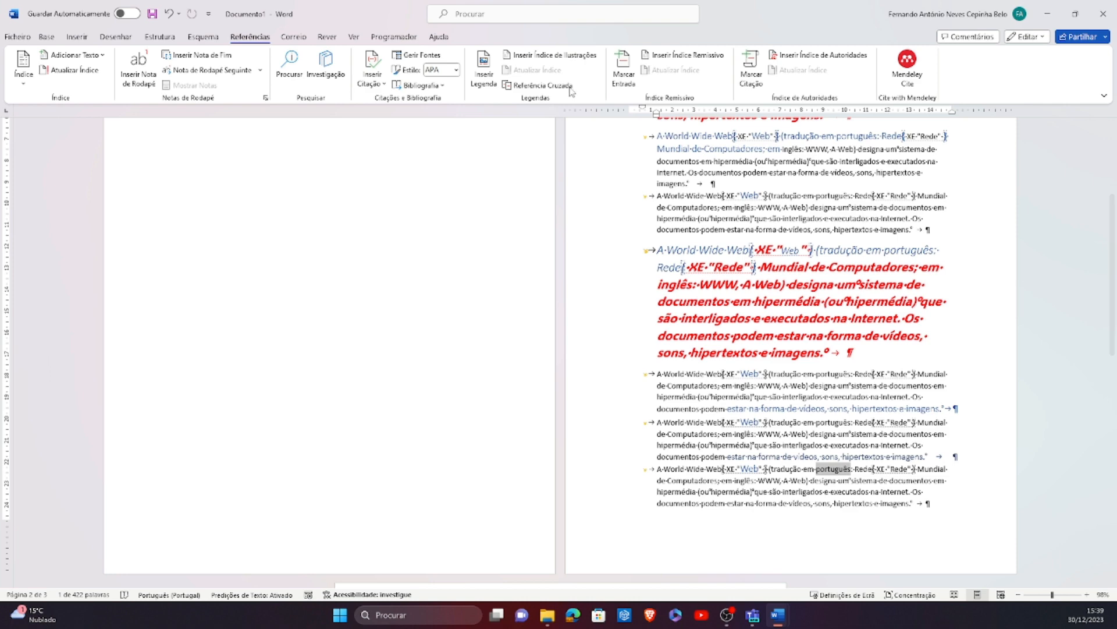
{"action": "left_click", "coordinate": [628, 67]}
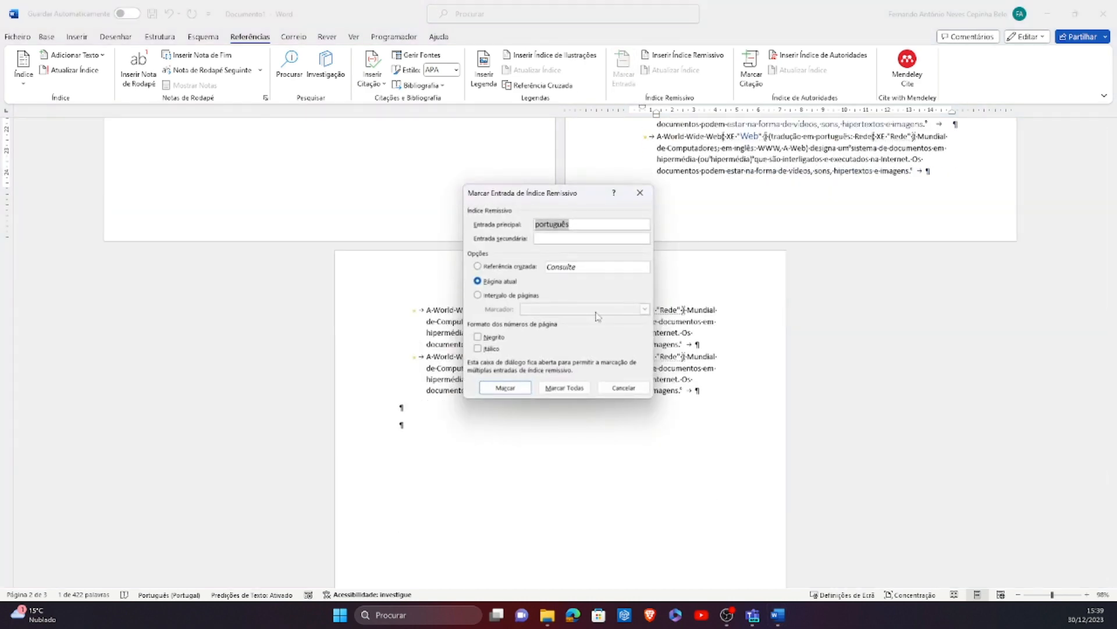
{"action": "left_click", "coordinate": [552, 389]}
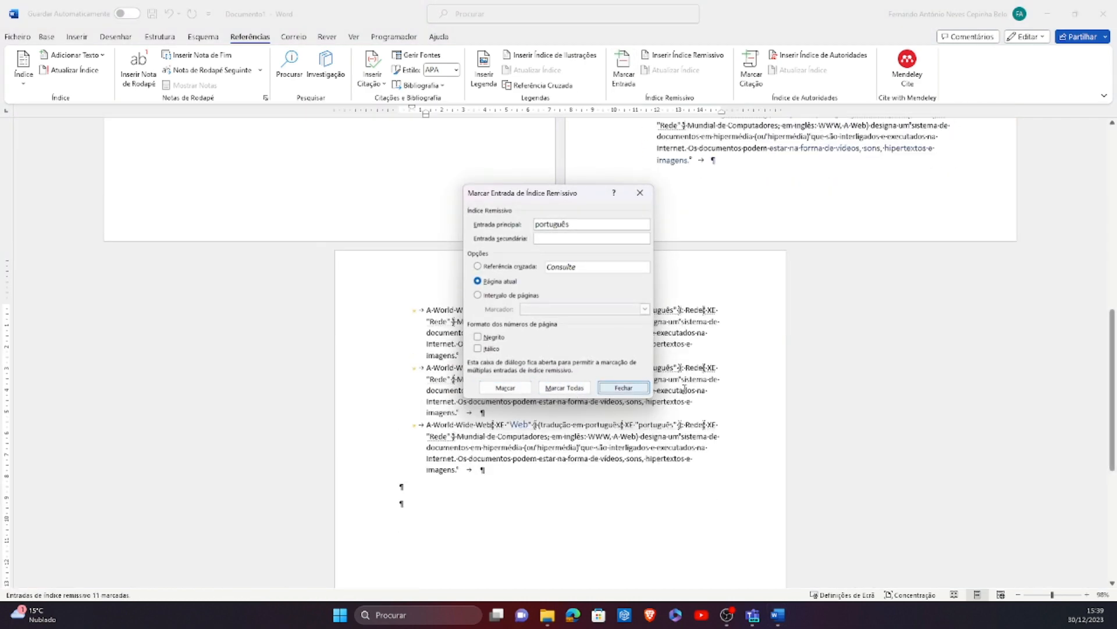
{"action": "left_click", "coordinate": [624, 387]}
Insert a two-column, indented alphabetical index (Índice Remissivo) before the page break below the table of contents
{"action": "scroll", "coordinate": [765, 343], "scroll_direction": "up", "scroll_amount": 10}
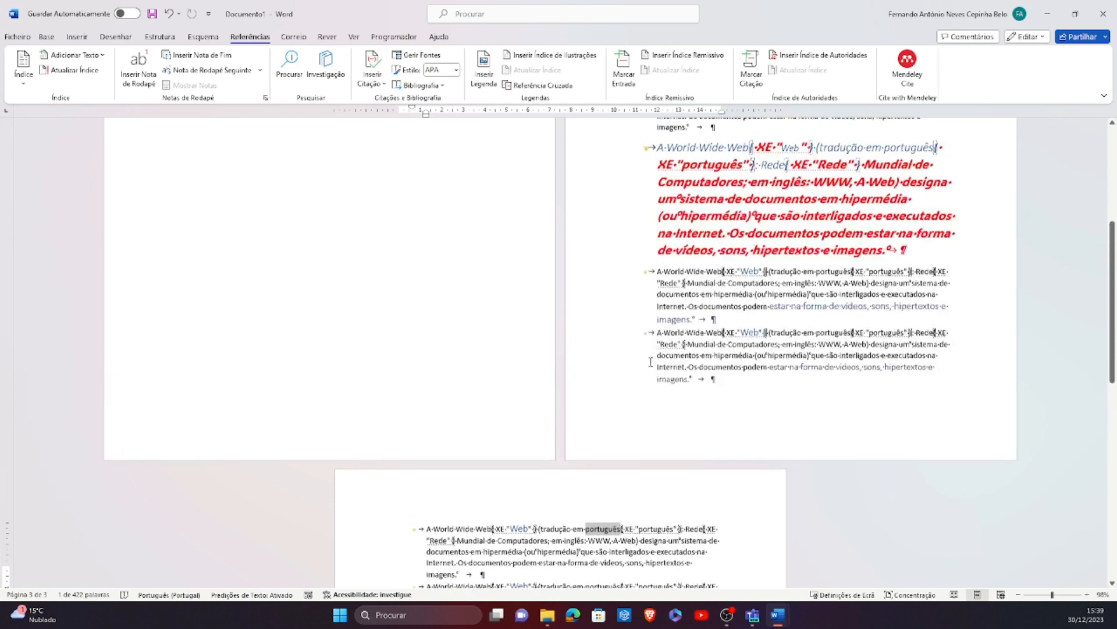
{"action": "left_click", "coordinate": [289, 308]}
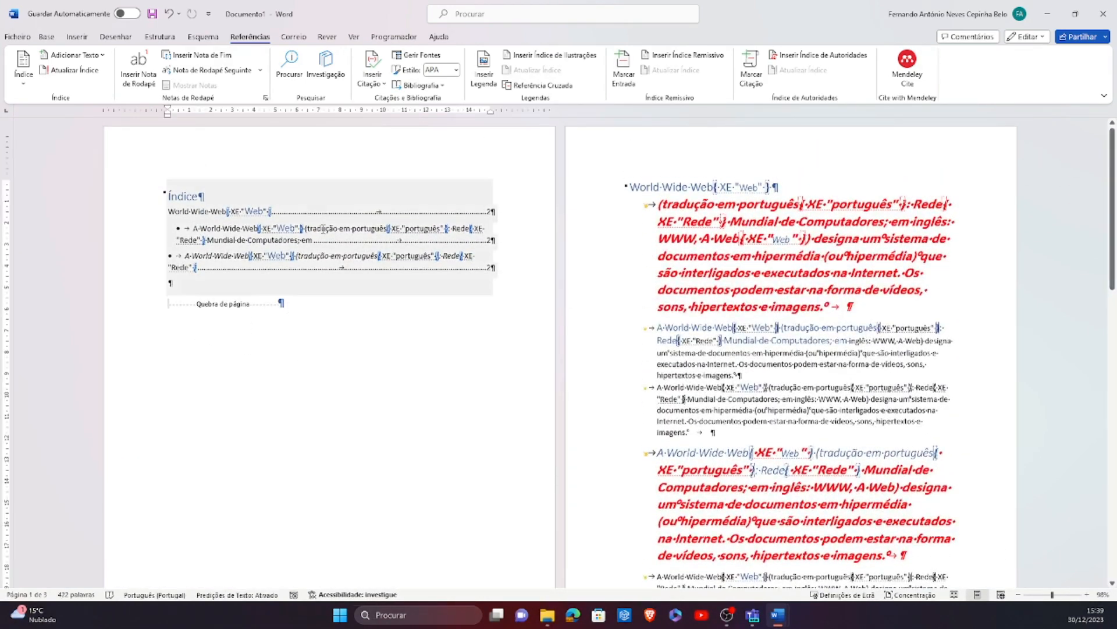
{"action": "left_click", "coordinate": [686, 55]}
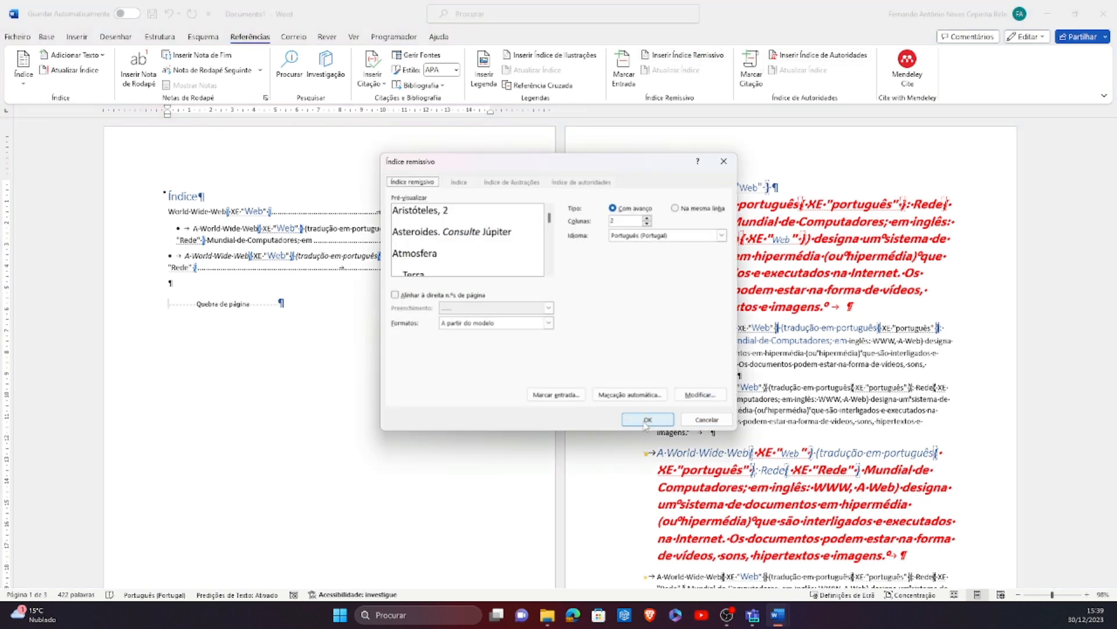
{"action": "left_click", "coordinate": [648, 420]}
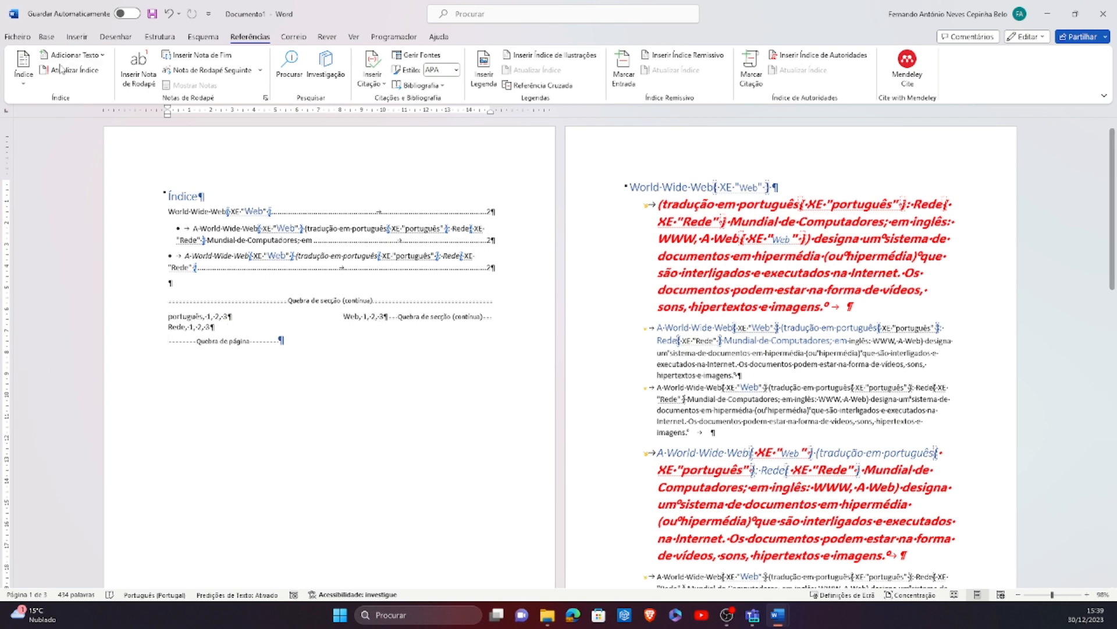
Hide the formatting marks and place the cursor on the empty line below the inserted index
{"action": "left_click", "coordinate": [48, 36]}
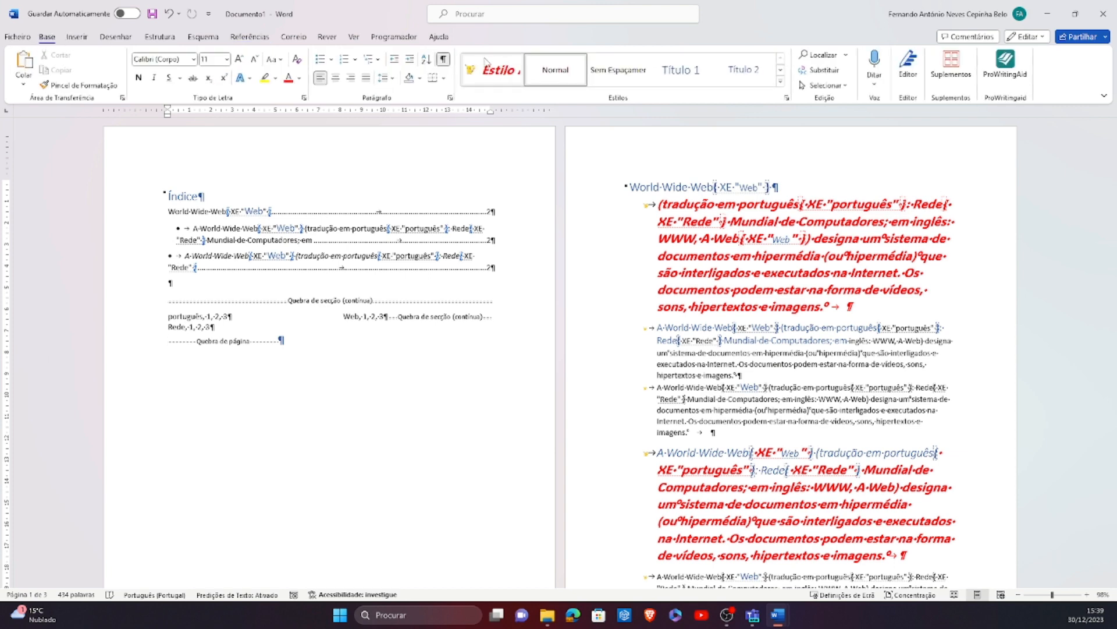
{"action": "left_click", "coordinate": [443, 59]}
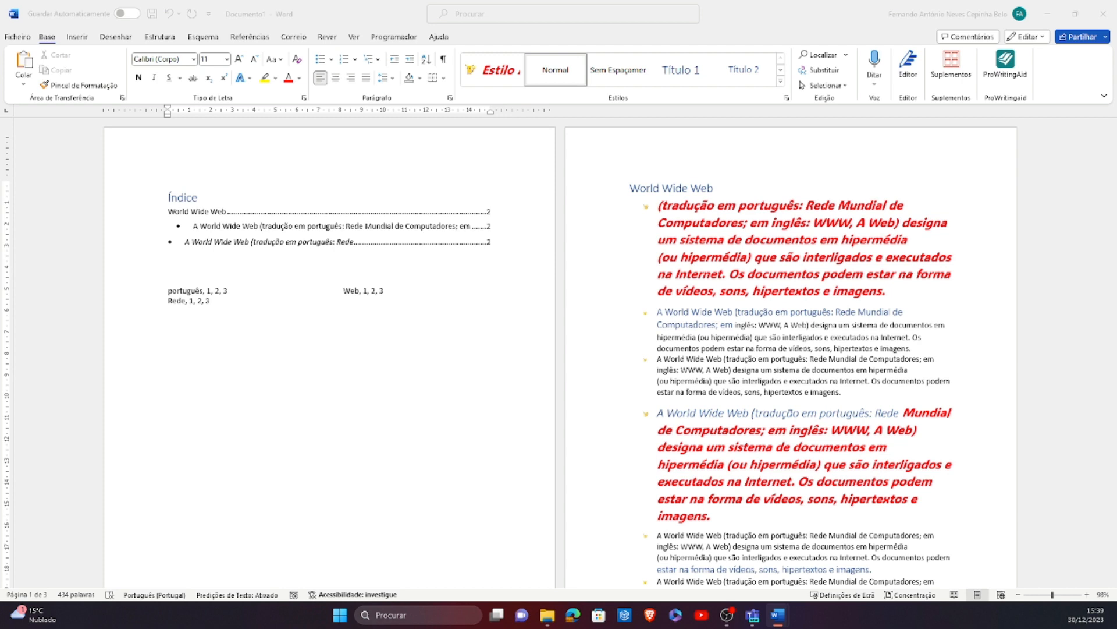
{"action": "left_click", "coordinate": [182, 308]}
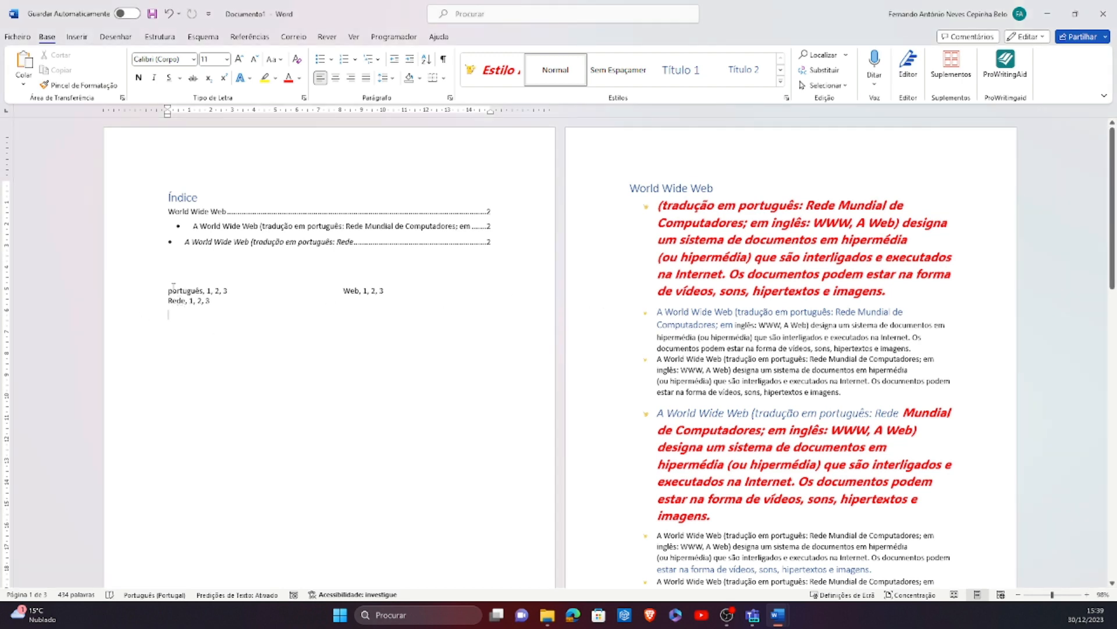
Select the address block's merge fields in the mail merge letter to review them
{"action": "left_click_drag", "start_coordinate": [208, 285], "coordinate": [360, 301]}
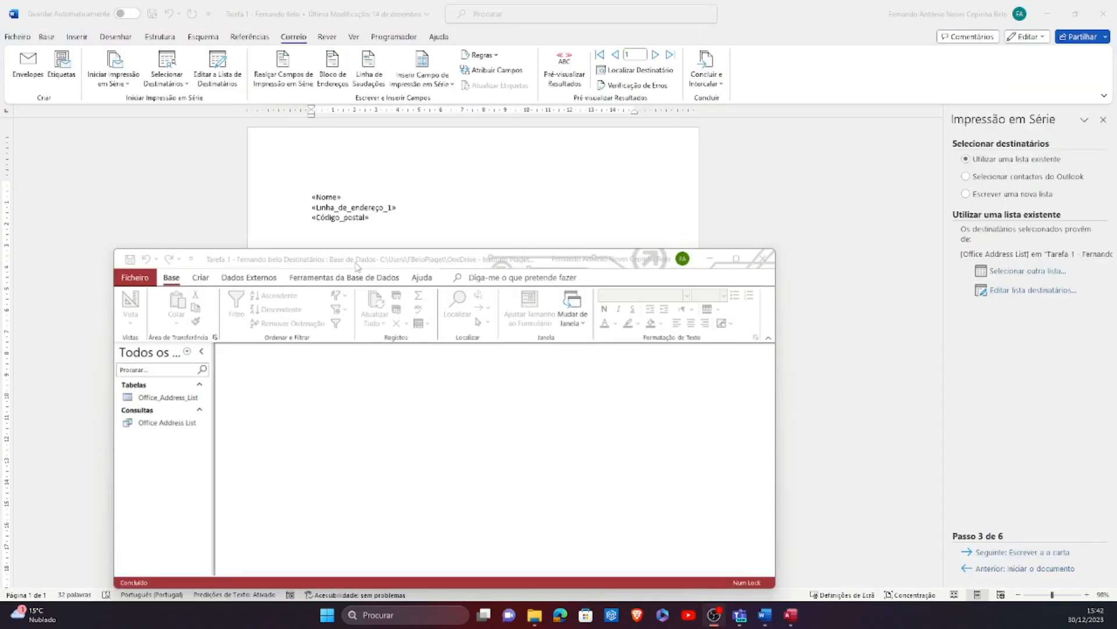
{"action": "left_click", "coordinate": [546, 208]}
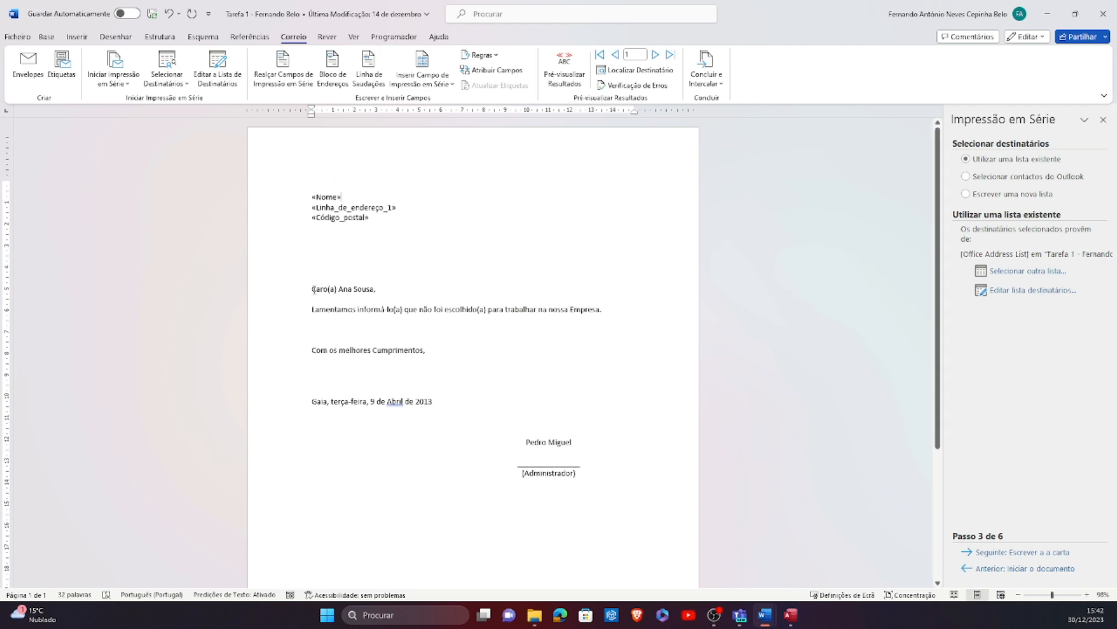
{"action": "left_click_drag", "start_coordinate": [312, 197], "coordinate": [373, 219]}
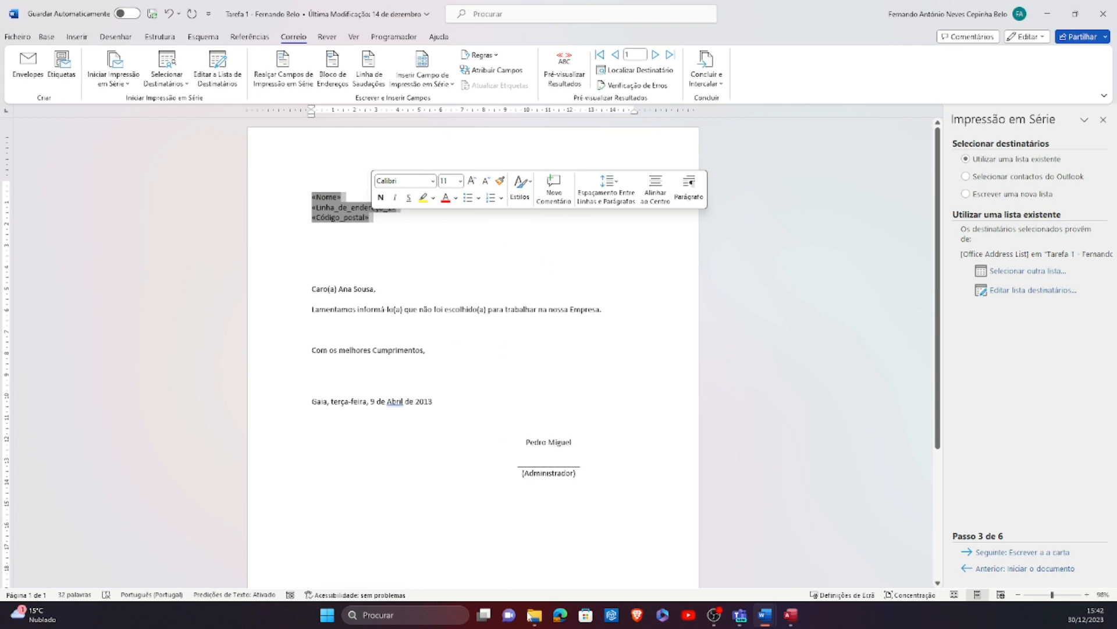
Switch to Access and open the Office_Address_List table to review the recipients' names, addresses and postal codes
{"action": "left_click", "coordinate": [791, 615]}
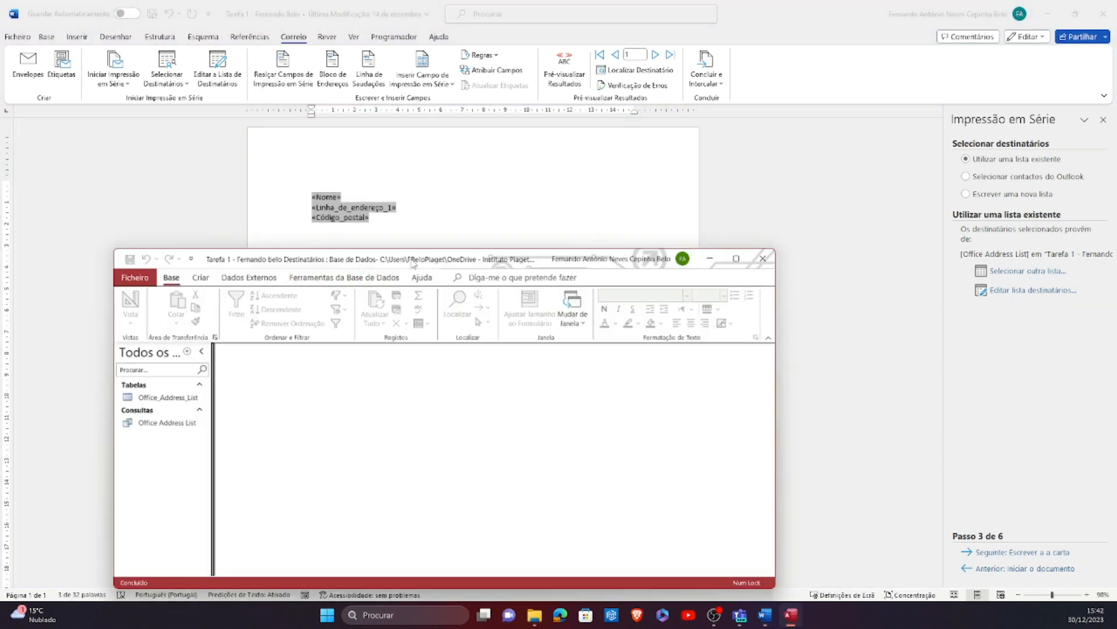
{"action": "double_click", "coordinate": [411, 261]}
{"action": "left_click_drag", "start_coordinate": [99, 149], "coordinate": [198, 175]}
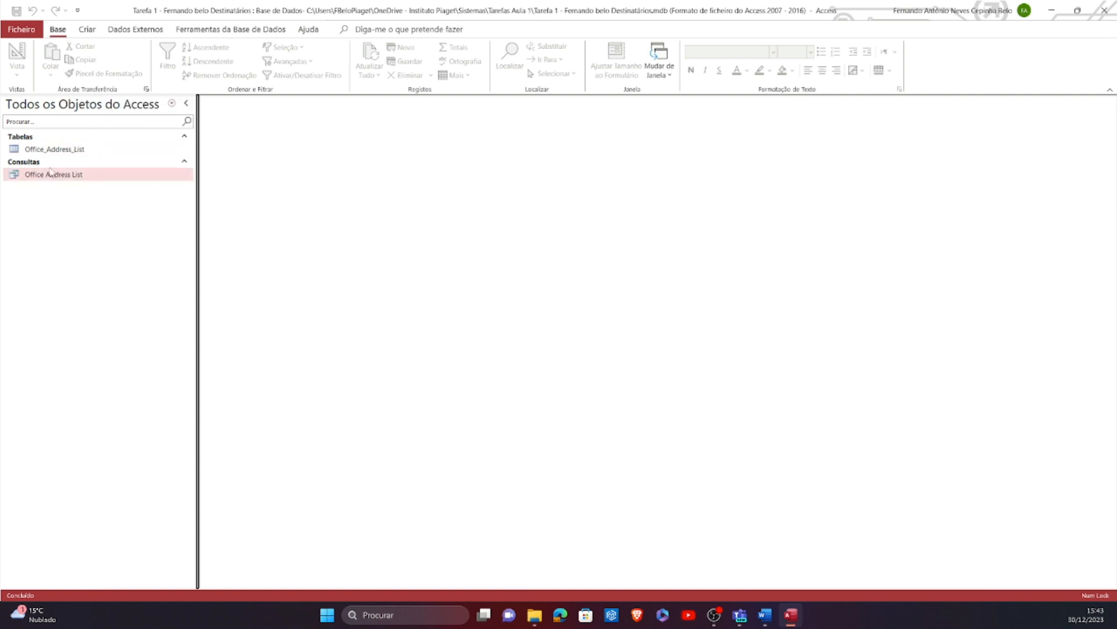
{"action": "left_click", "coordinate": [58, 150]}
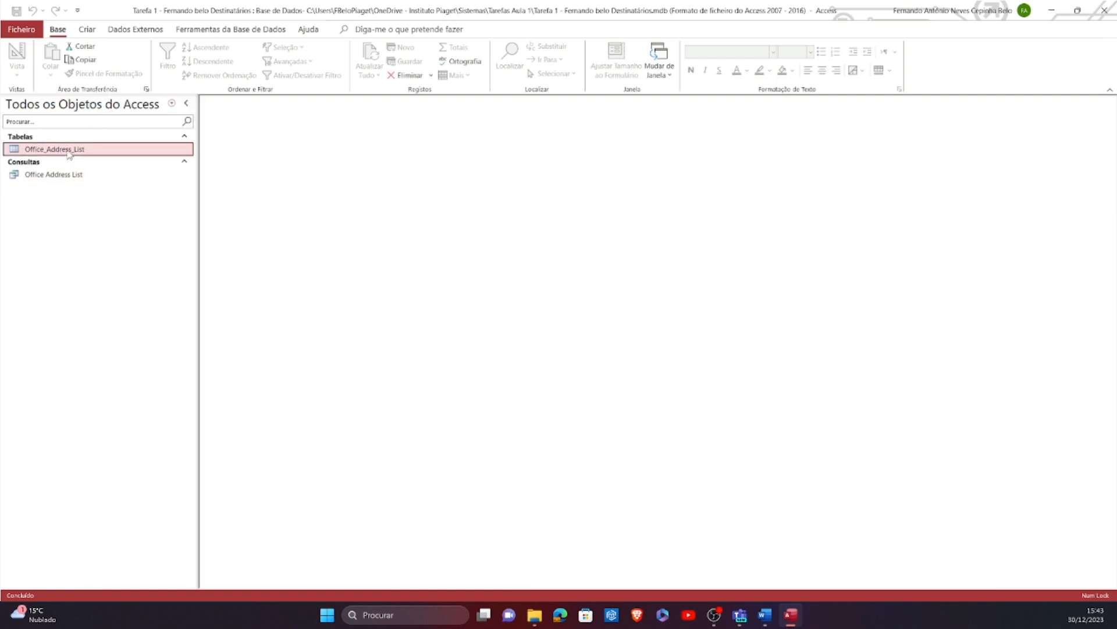
{"action": "double_click", "coordinate": [69, 152]}
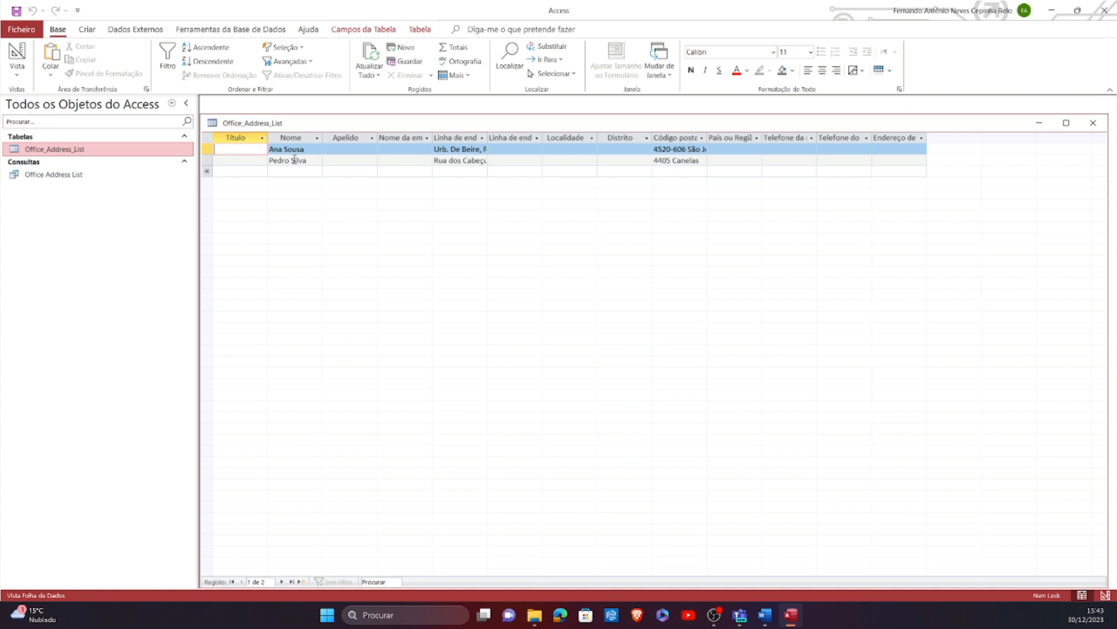
{"action": "left_click", "coordinate": [1058, 11]}
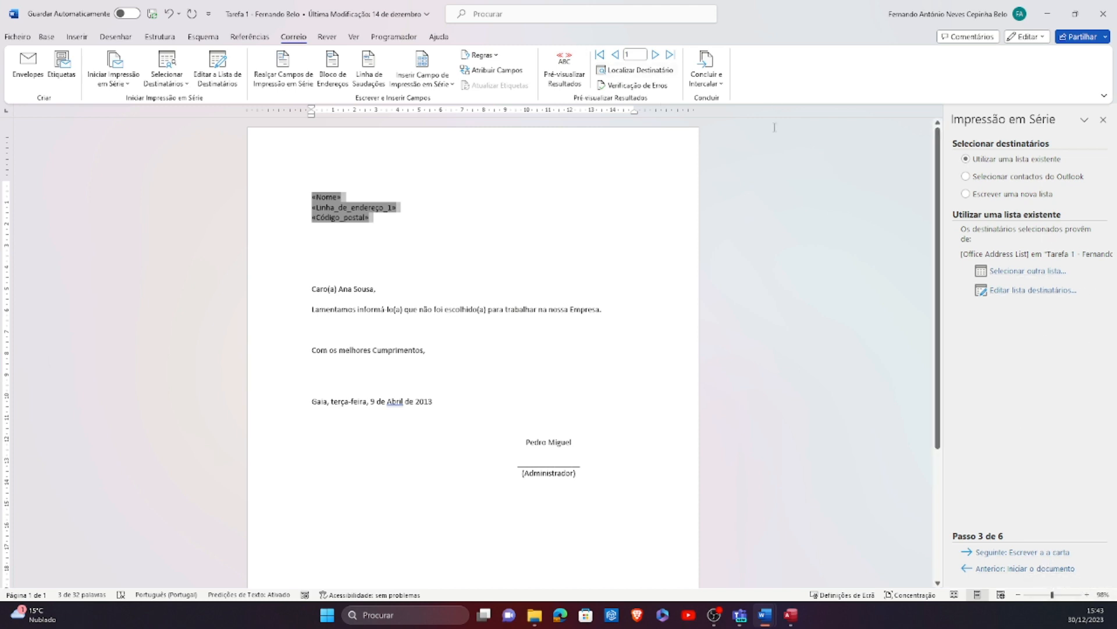
Back in Word, try a second Código_postal merge field on a new line below the address block and remove it again
{"action": "left_click", "coordinate": [352, 193]}
{"action": "double_click", "coordinate": [343, 197]}
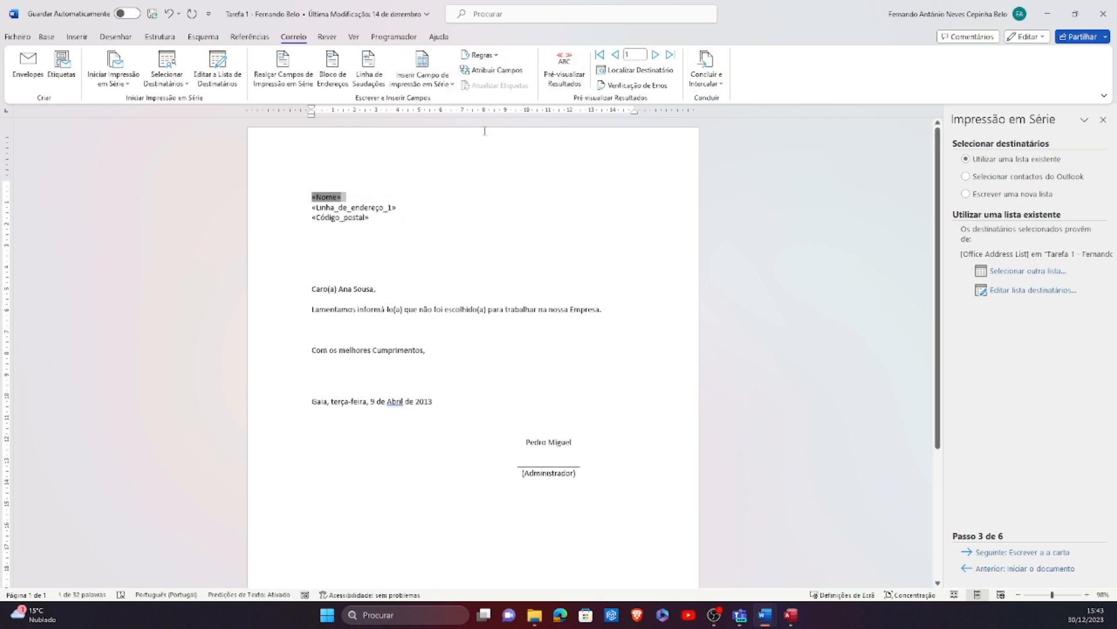
{"action": "left_click", "coordinate": [385, 218]}
{"action": "key", "text": "Return"}
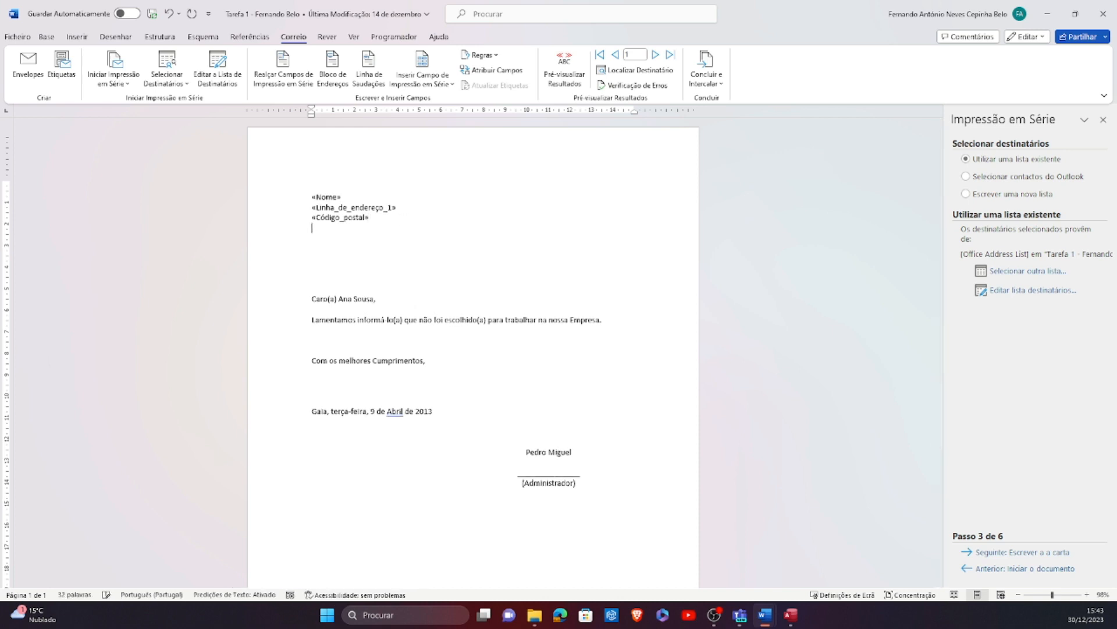
{"action": "left_click", "coordinate": [447, 86]}
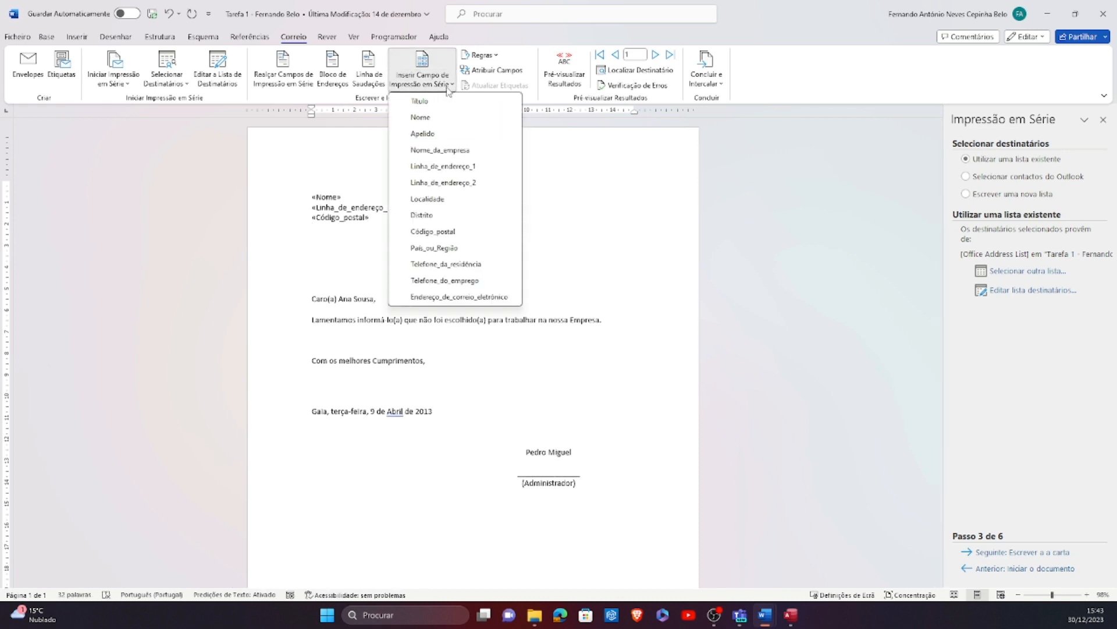
{"action": "left_click", "coordinate": [464, 233]}
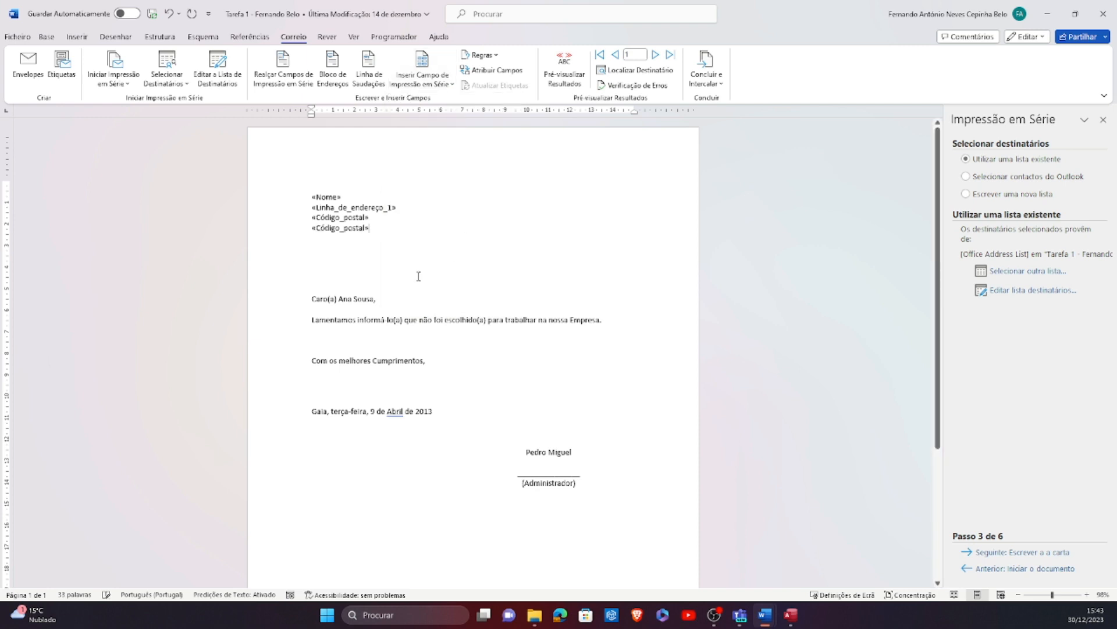
{"action": "triple_click", "coordinate": [375, 228]}
{"action": "key", "text": "Delete"}
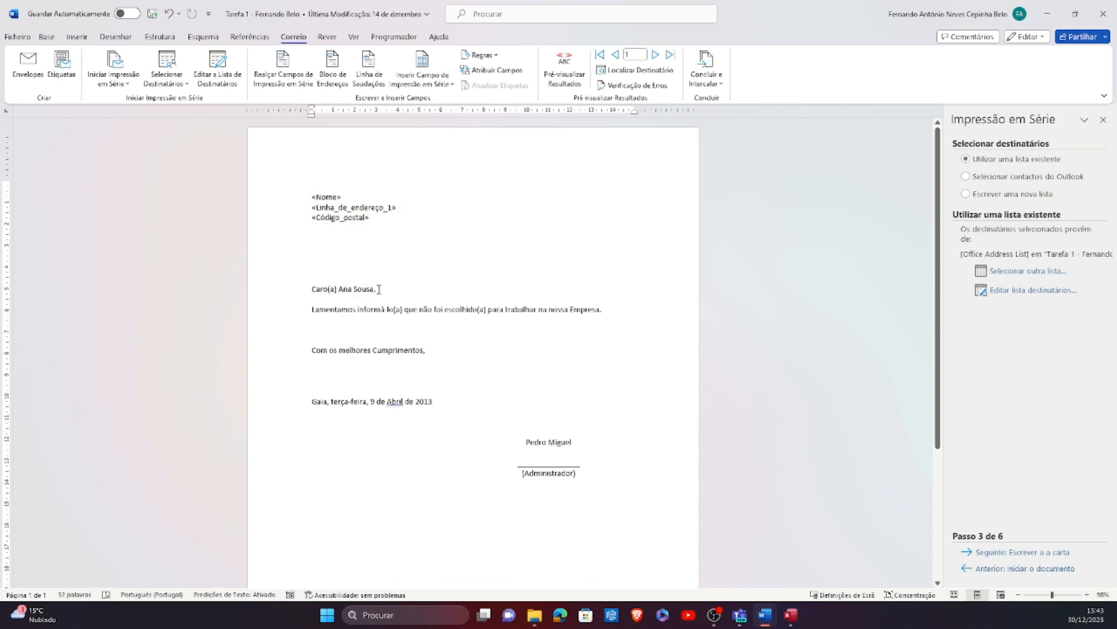
Replace the recipient's name in the "Caro(a)" greeting with the Nome merge field, keeping the comma after it
{"action": "key", "text": "BackSpace"}
{"action": "key", "text": "BackSpace"}
{"action": "key", "text": "BackSpace"}
{"action": "key", "text": "BackSpace"}
{"action": "key", "text": "BackSpace"}
{"action": "key", "text": "BackSpace"}
{"action": "key", "text": "BackSpace"}
{"action": "key", "text": "BackSpace"}
{"action": "key", "text": "BackSpace"}
{"action": "key", "text": "BackSpace"}
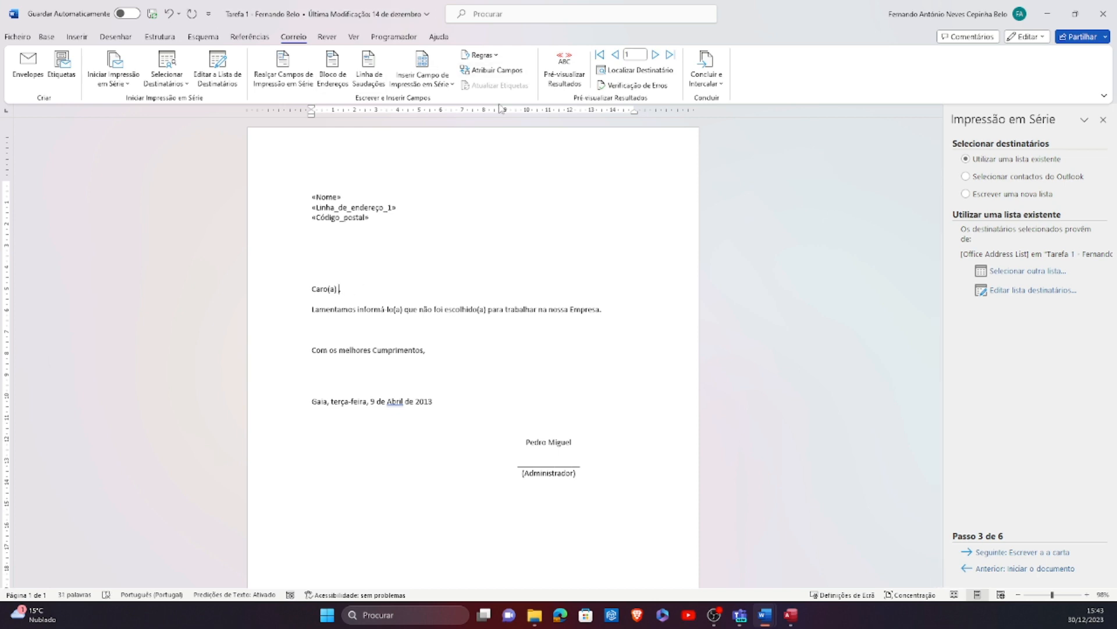
{"action": "left_click", "coordinate": [444, 87]}
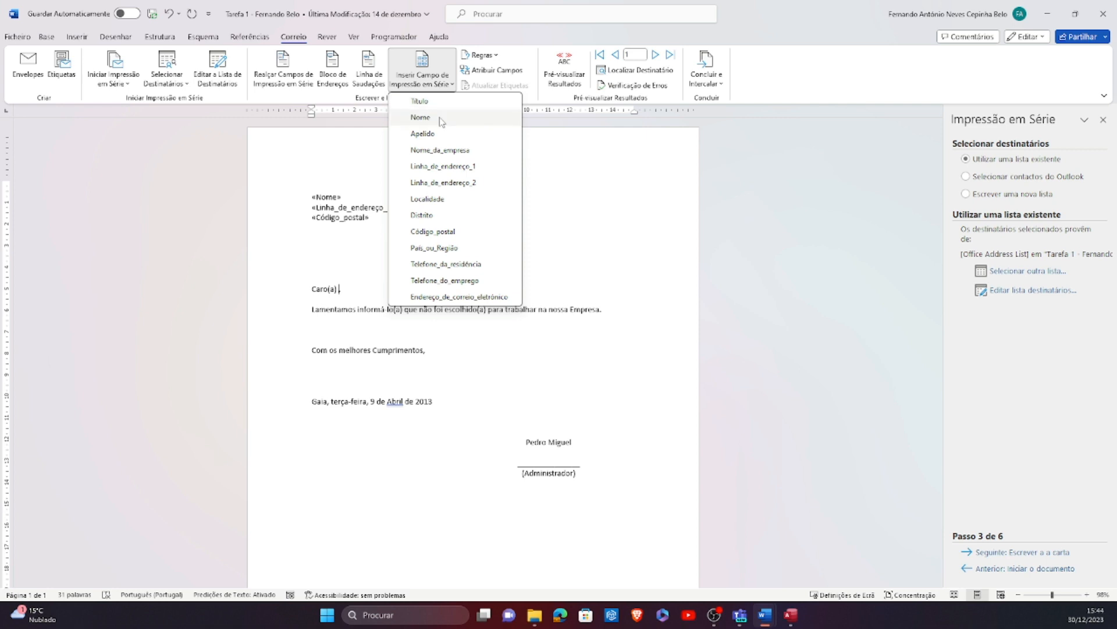
{"action": "left_click", "coordinate": [441, 117]}
{"action": "type", "text": ","}
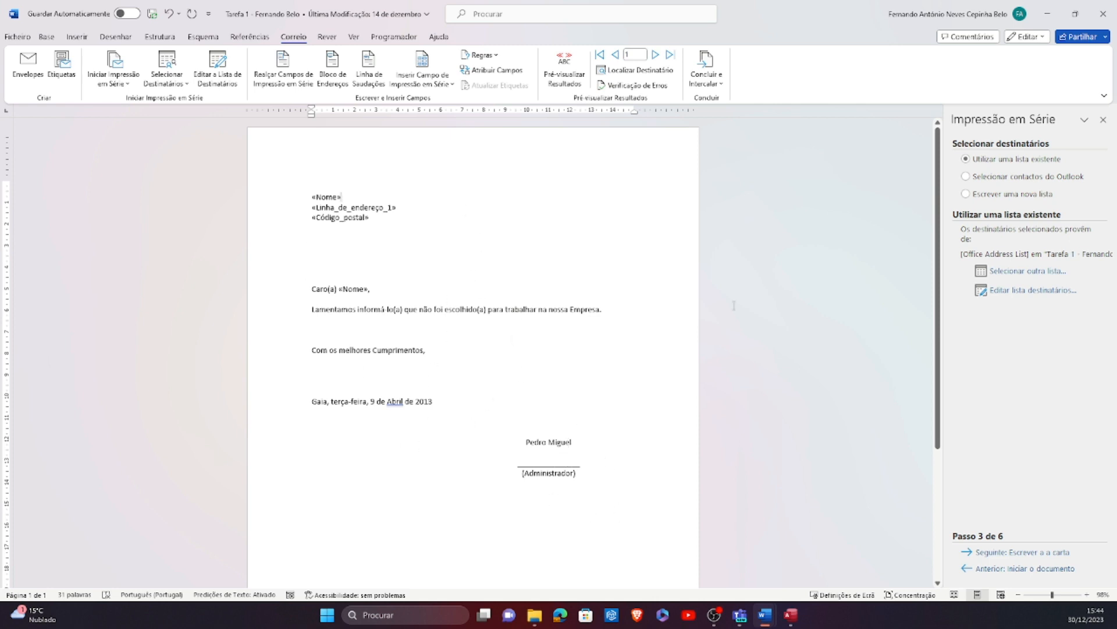
Merge all records into a new document of individual letters and minimize it to return to the main letter
{"action": "left_click", "coordinate": [721, 84]}
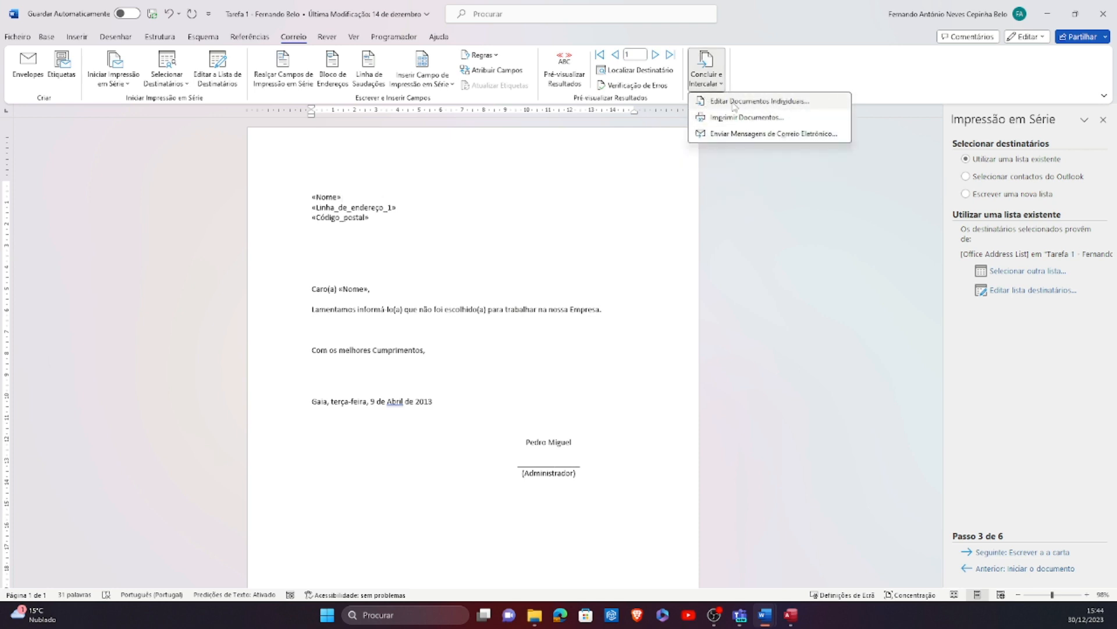
{"action": "left_click", "coordinate": [771, 108]}
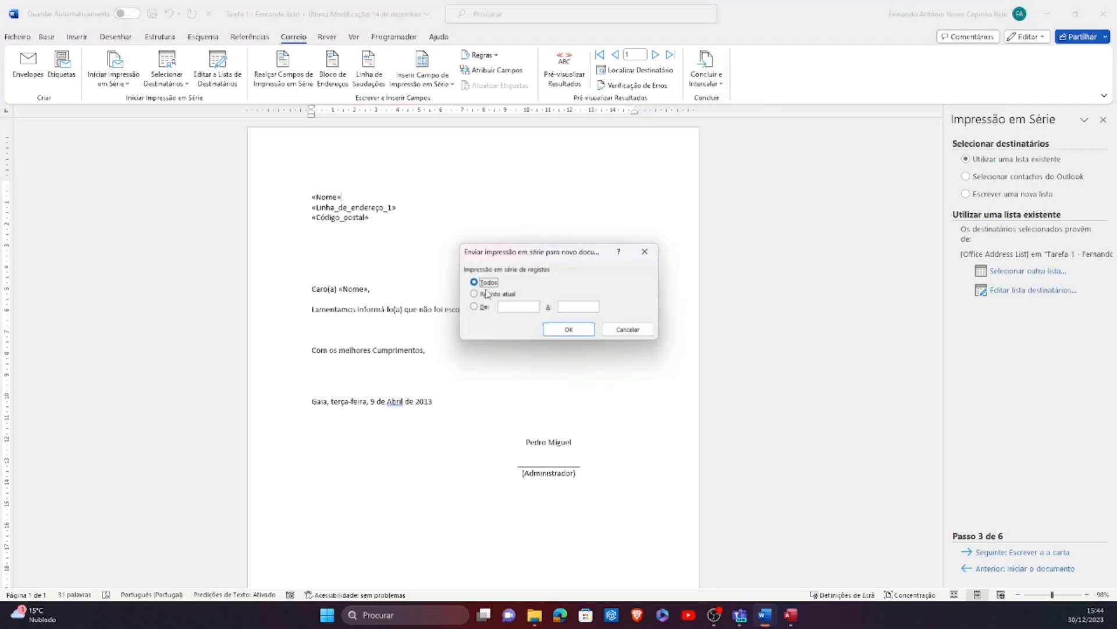
{"action": "left_click", "coordinate": [583, 329]}
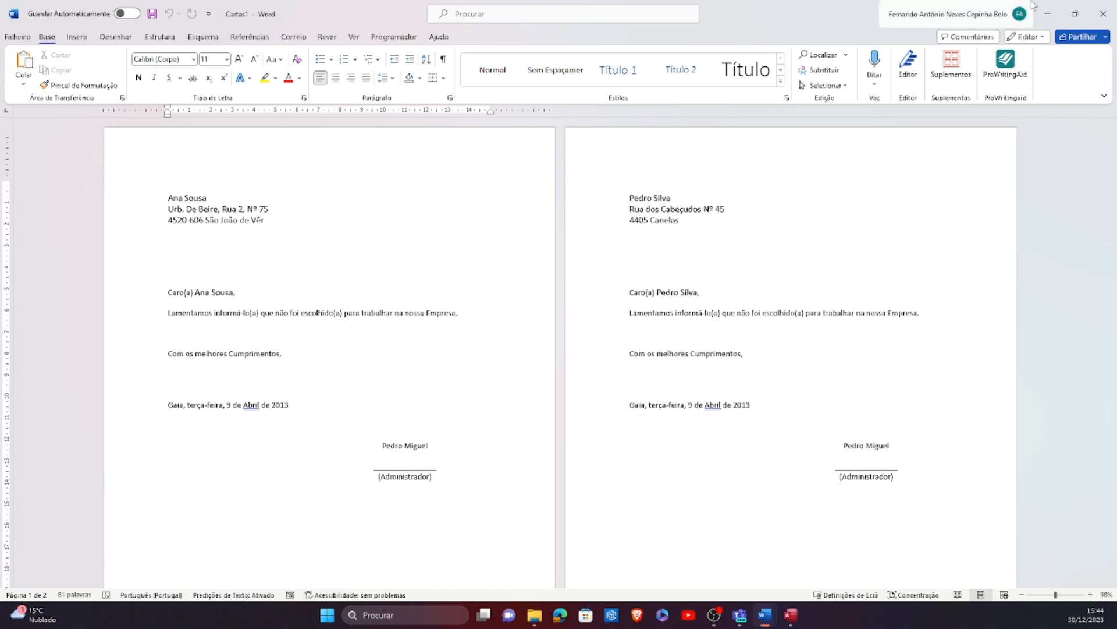
{"action": "left_click", "coordinate": [1047, 14]}
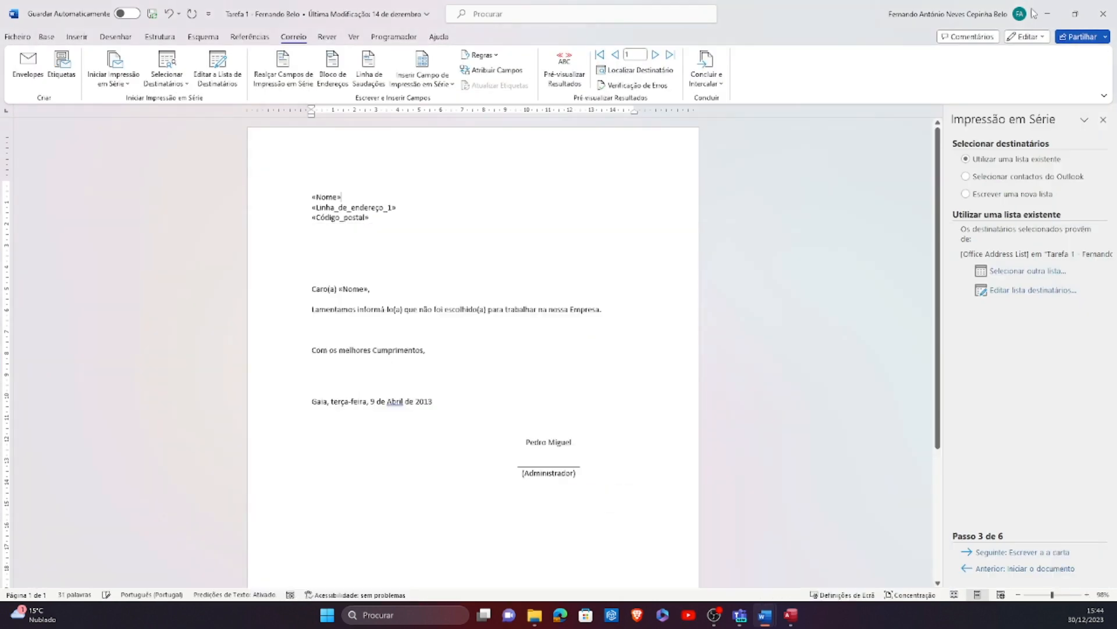
{"action": "left_click", "coordinate": [722, 85]}
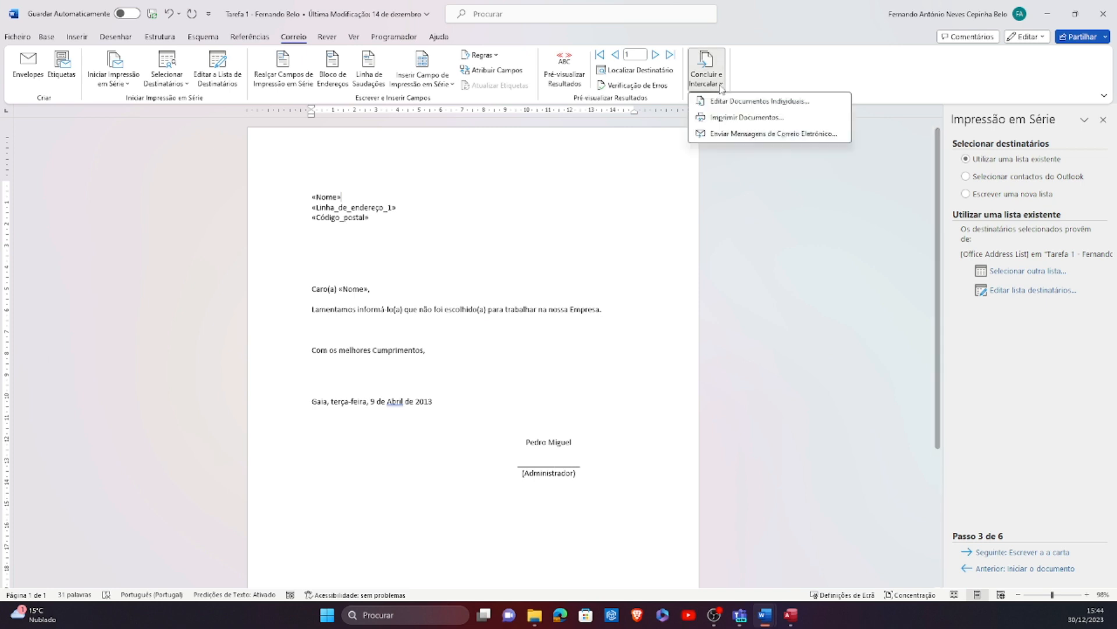
{"action": "left_click", "coordinate": [751, 118]}
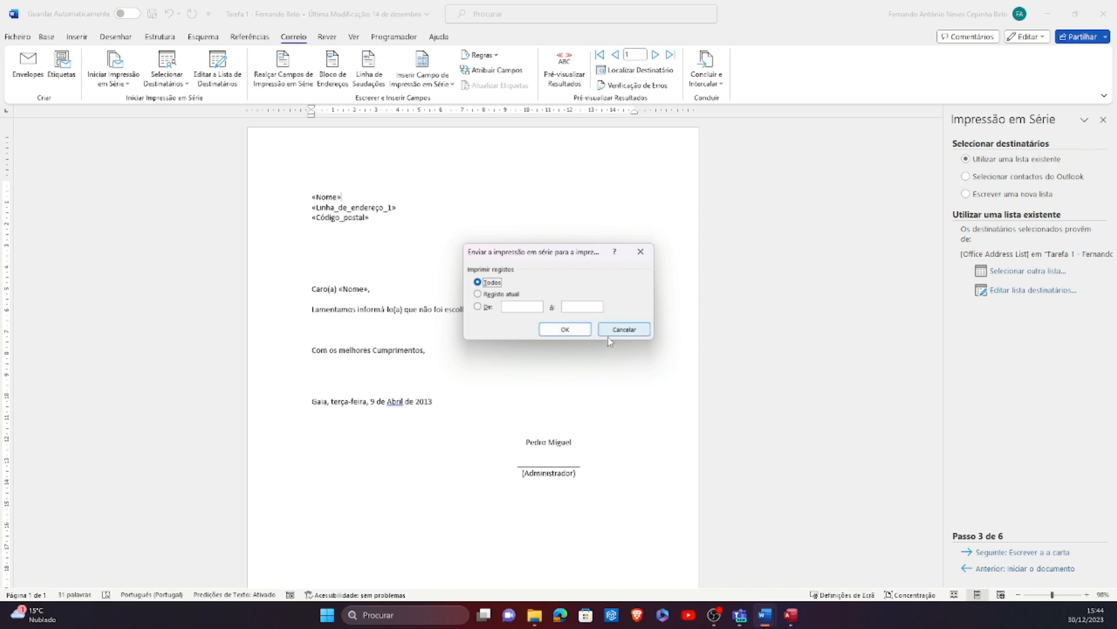
{"action": "left_click", "coordinate": [624, 330]}
Print all merged records with Microsoft Print to PDF, saving the output in Documentos as "Impressão aem série"
{"action": "left_click", "coordinate": [719, 89]}
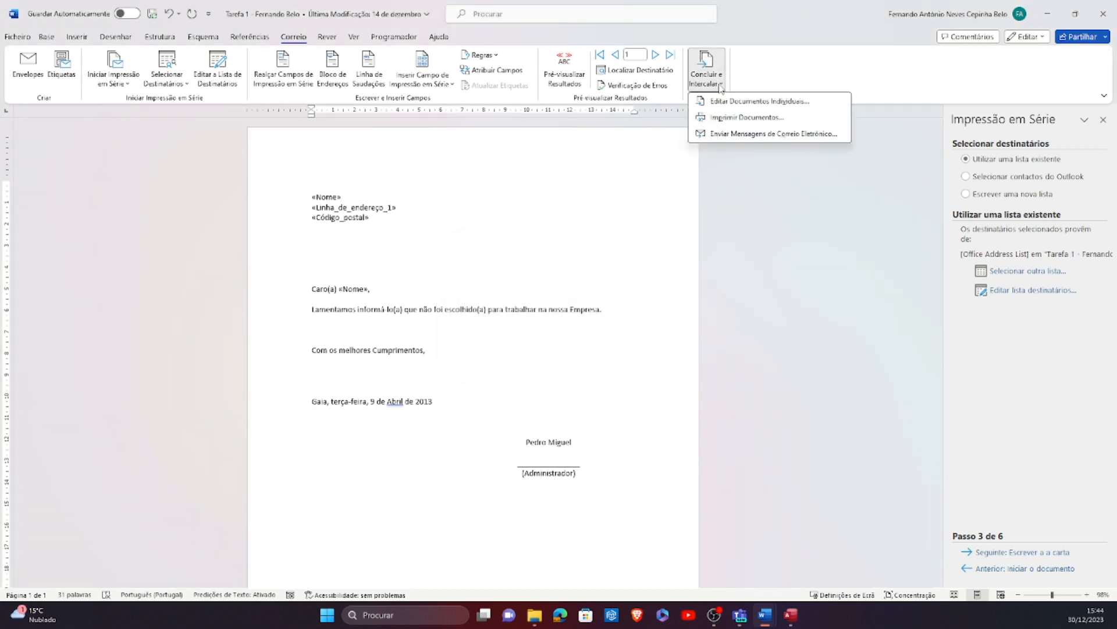
{"action": "left_click", "coordinate": [722, 83]}
{"action": "left_click", "coordinate": [722, 83]}
{"action": "left_click", "coordinate": [732, 119]}
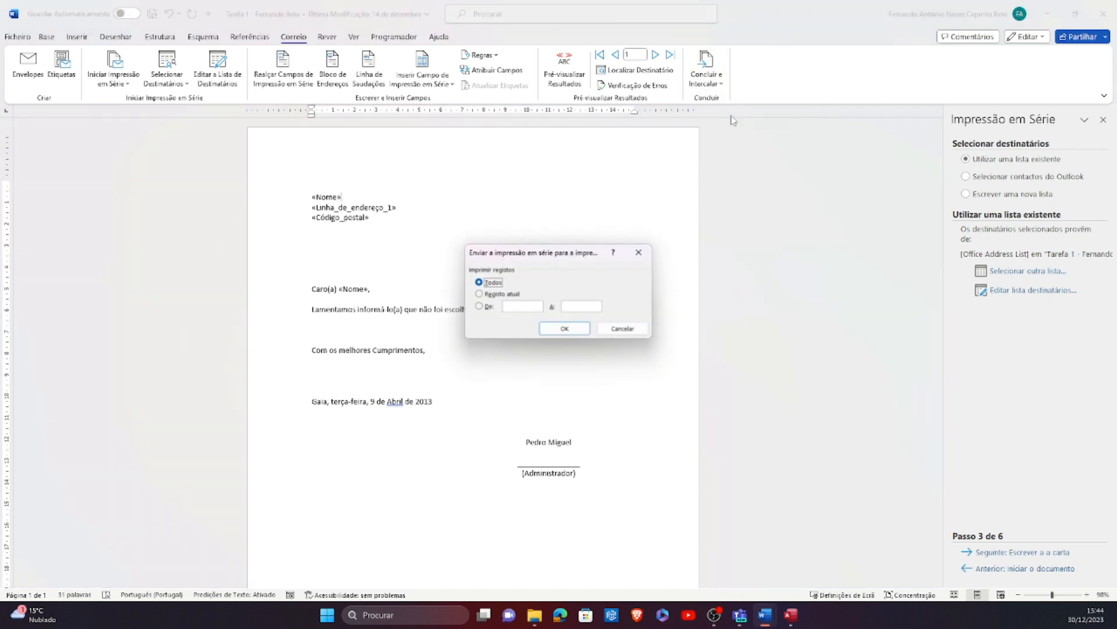
{"action": "left_click", "coordinate": [564, 329]}
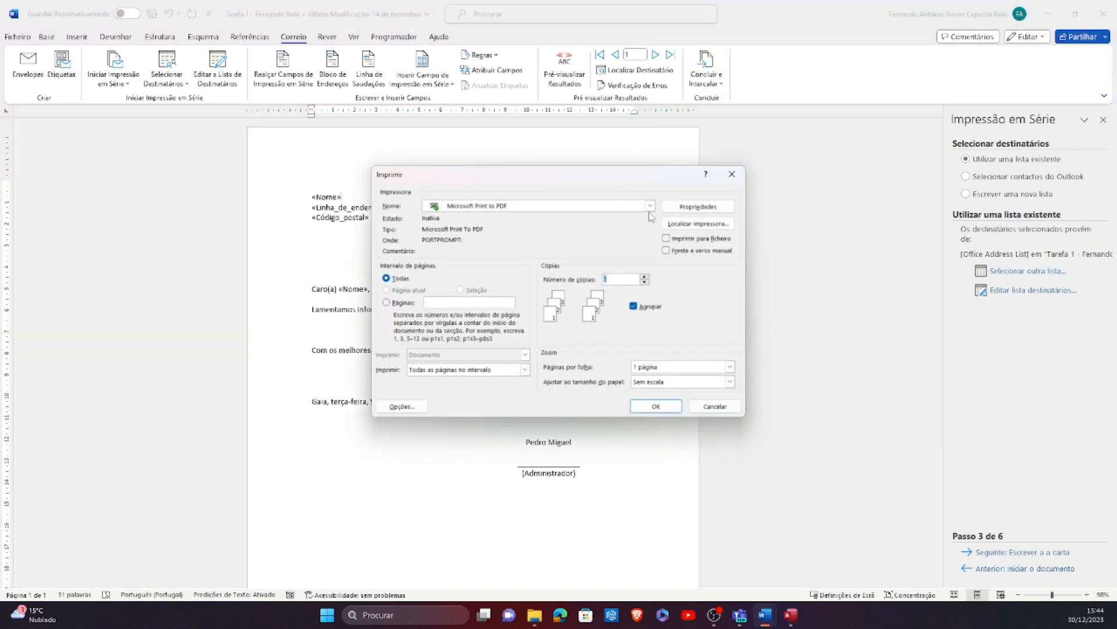
{"action": "left_click", "coordinate": [669, 410]}
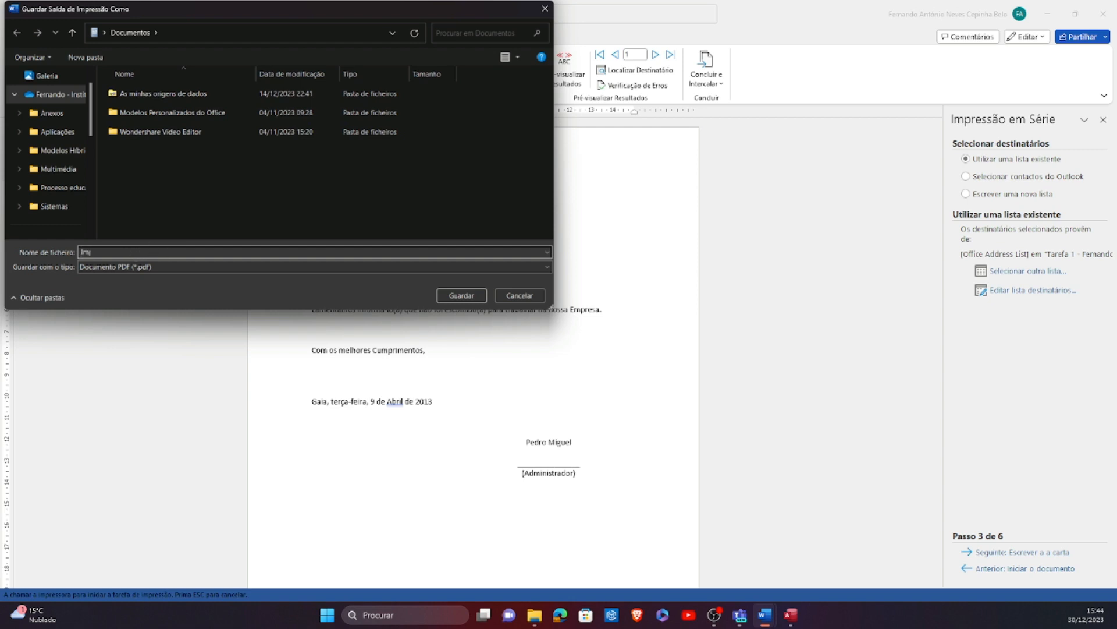
{"action": "type", "text": "ssão aem série"}
{"action": "left_click", "coordinate": [462, 296]}
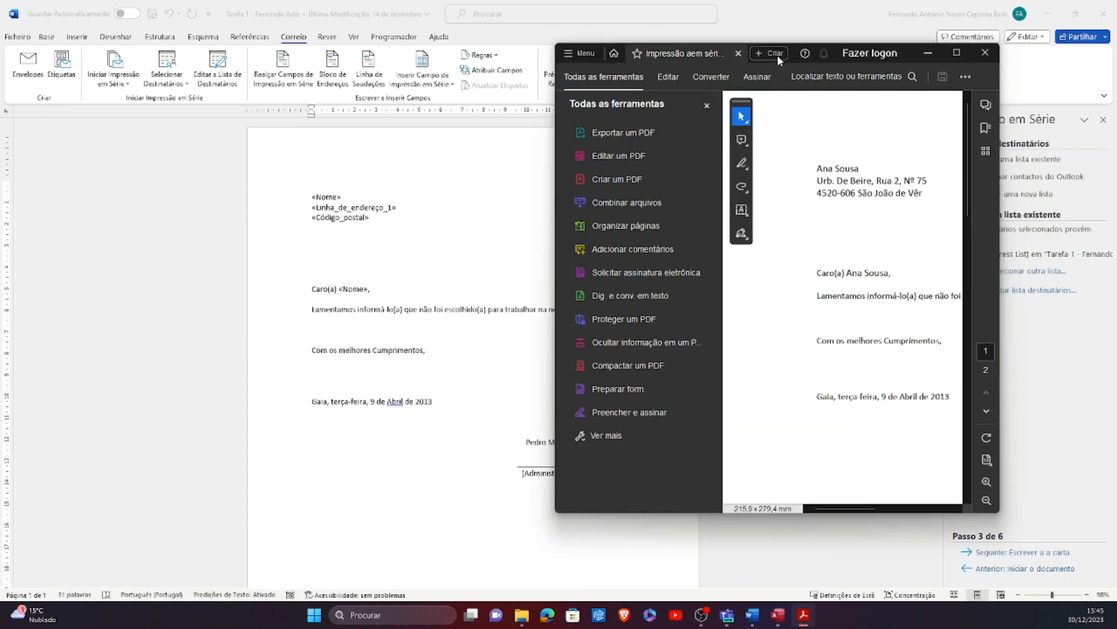
Review the merged letters in the maximized PDF viewer and close it
{"action": "left_click", "coordinate": [959, 53]}
{"action": "scroll", "coordinate": [592, 210], "scroll_direction": "down", "scroll_amount": 10}
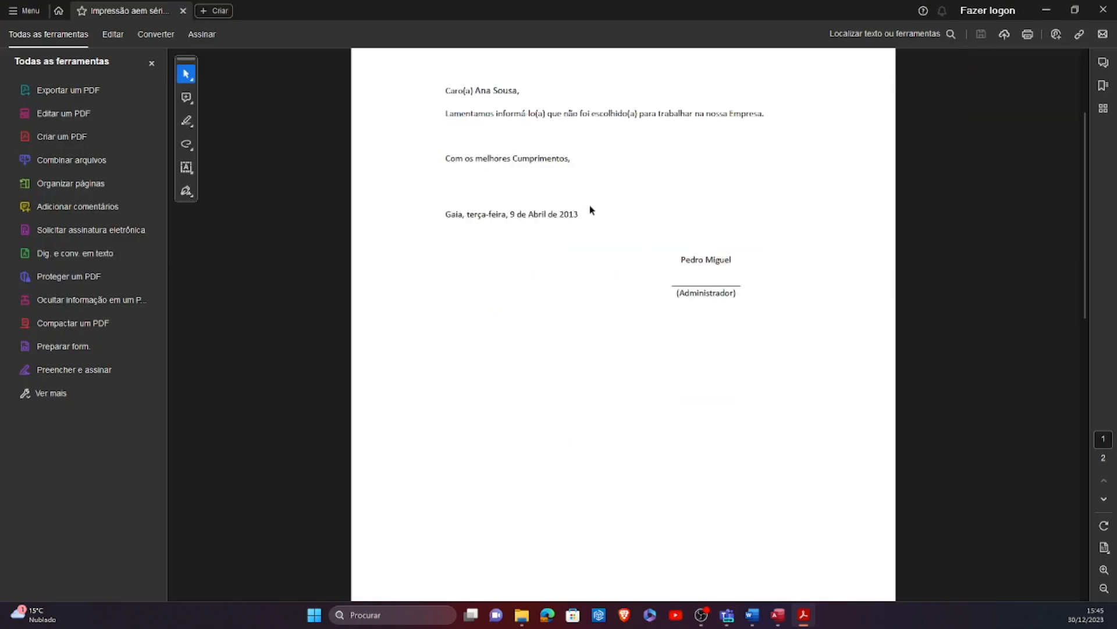
{"action": "left_click", "coordinate": [1104, 10]}
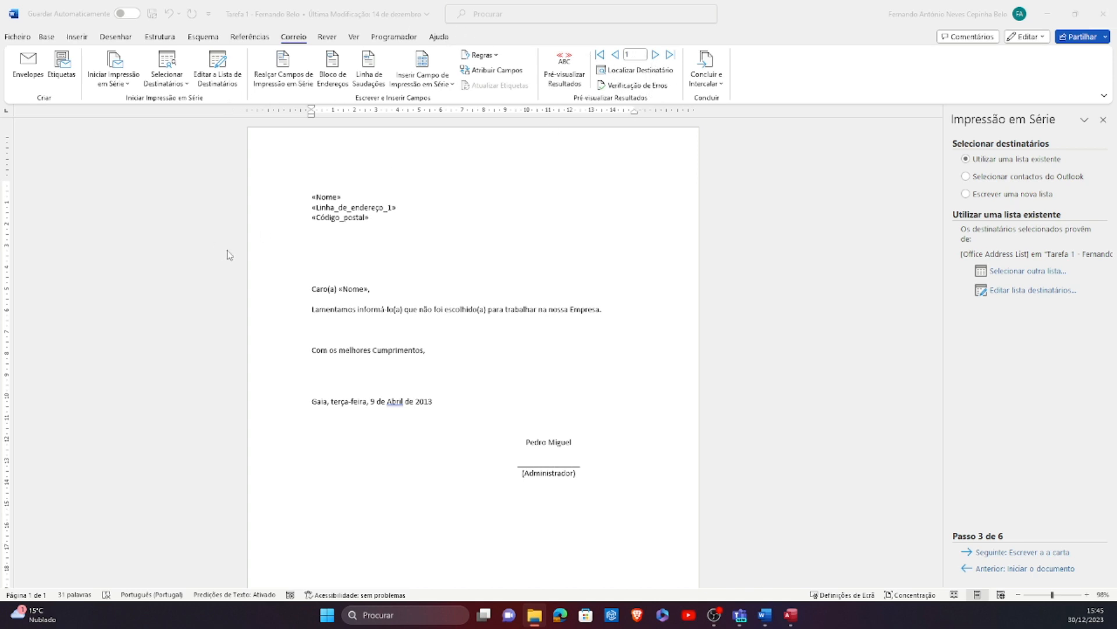
View the envelope settings in the Envelopes e Etiquetas dialog and dismiss it
{"action": "left_click", "coordinate": [29, 66]}
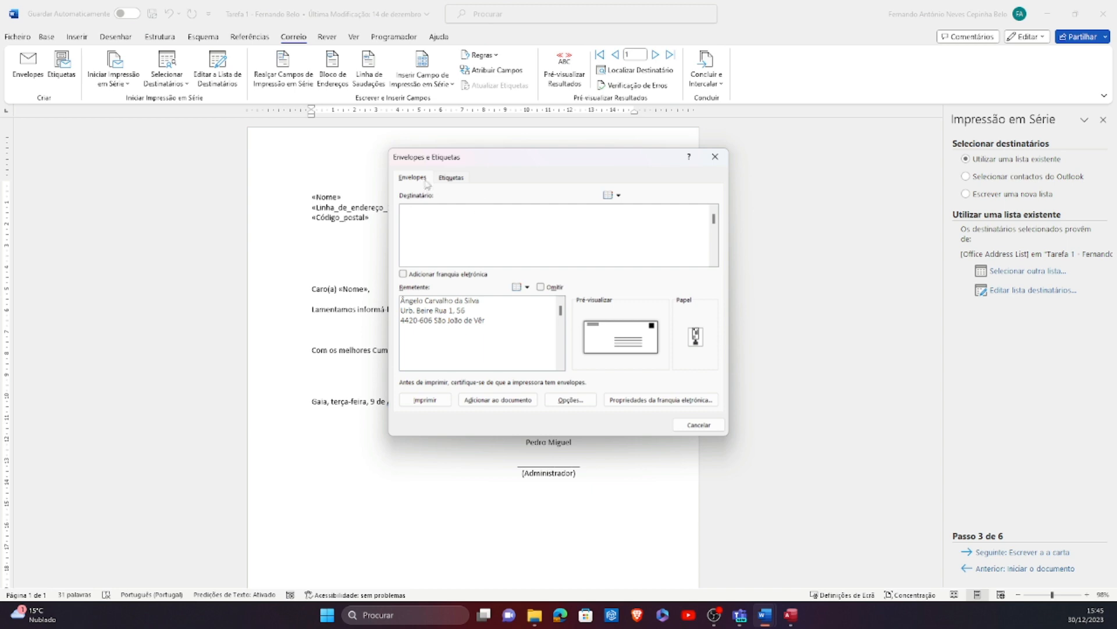
{"action": "left_click", "coordinate": [720, 426]}
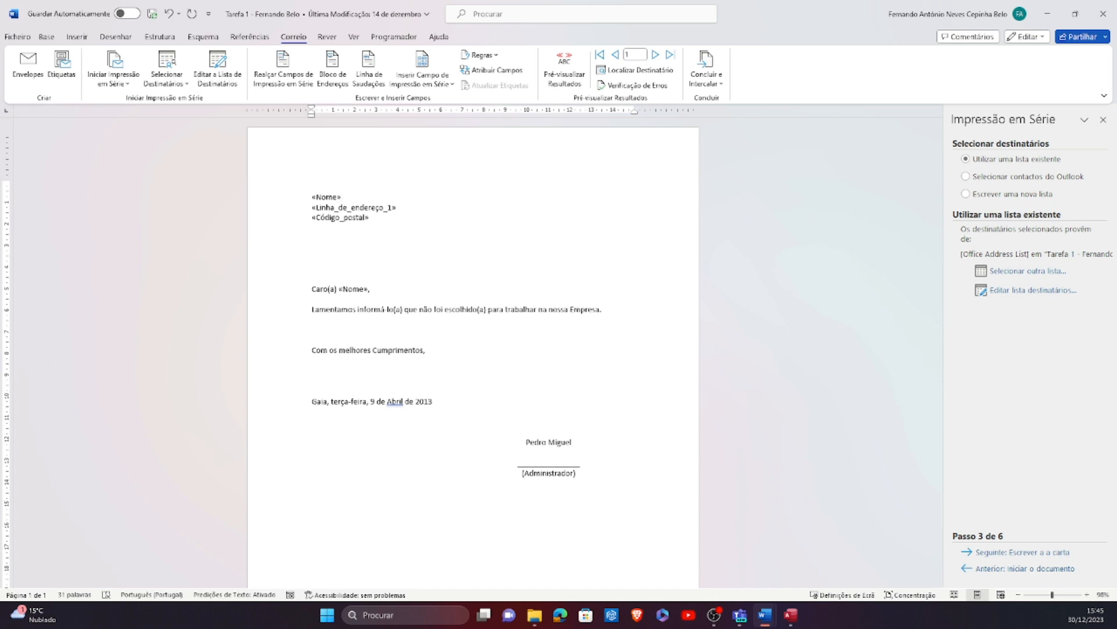
Open the Tarefa 2 envelope document, allowing its Office Address List query, and select the sender's address block
{"action": "key", "text": "alt+Tab"}
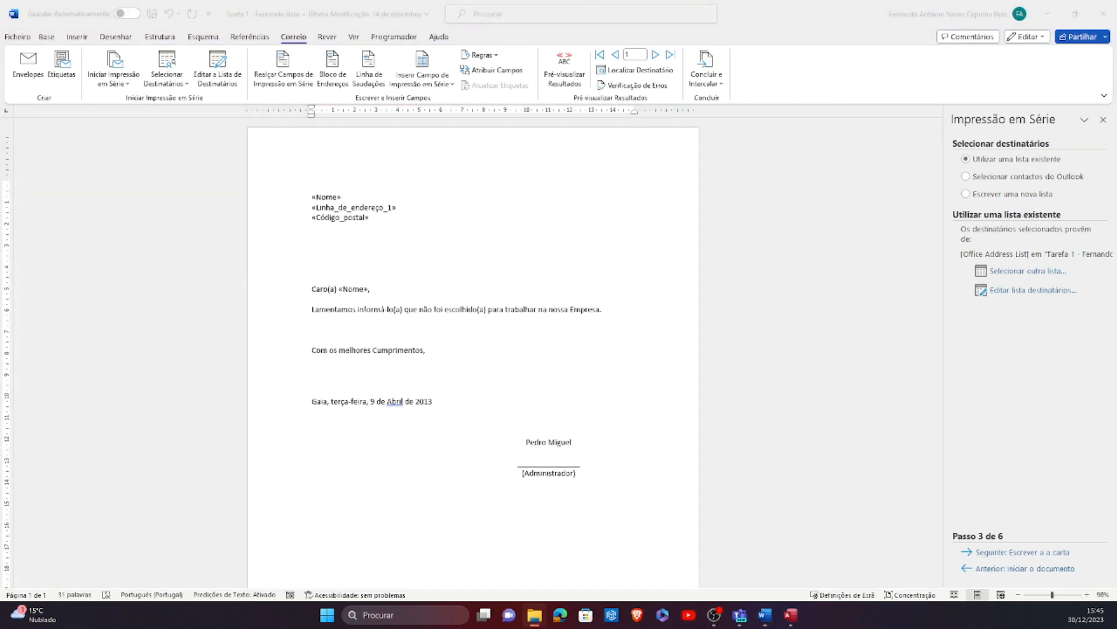
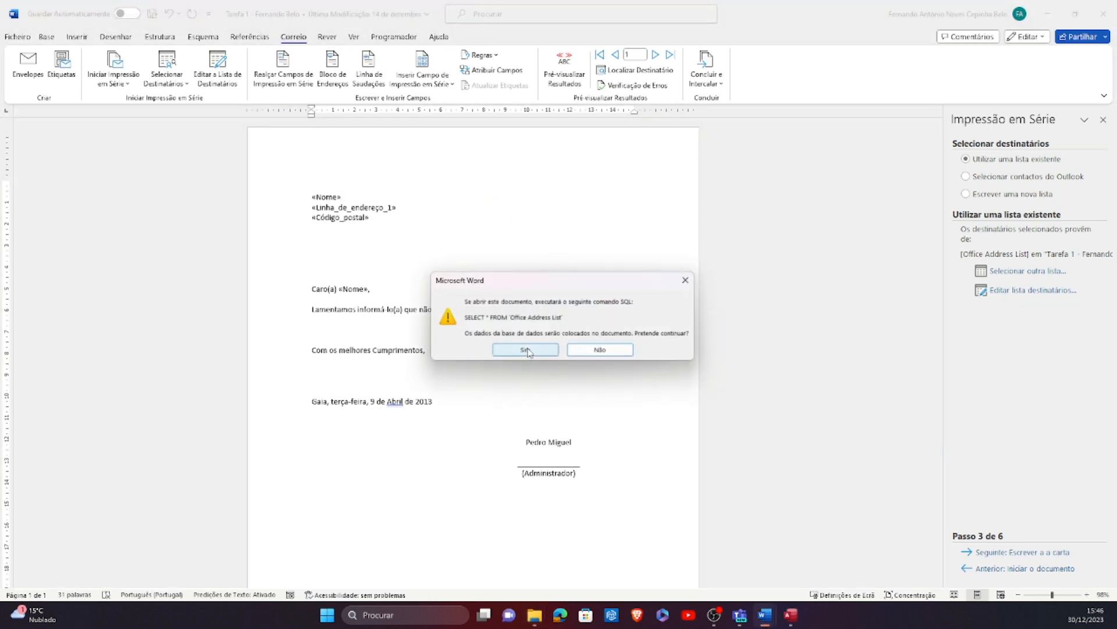
{"action": "left_click", "coordinate": [527, 349]}
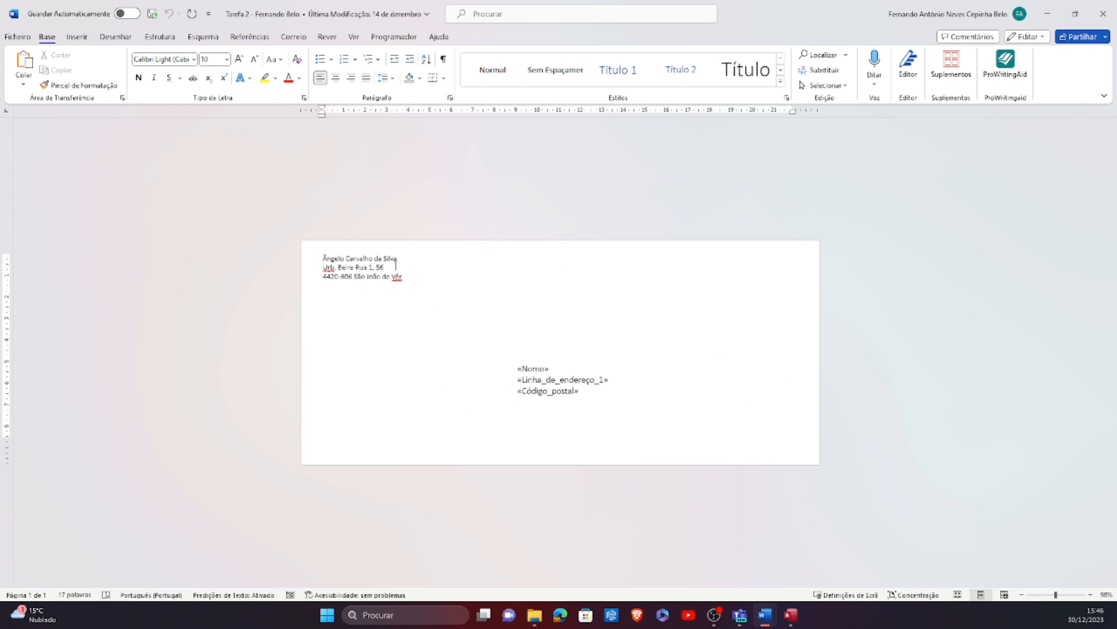
{"action": "left_click_drag", "start_coordinate": [408, 277], "coordinate": [312, 258]}
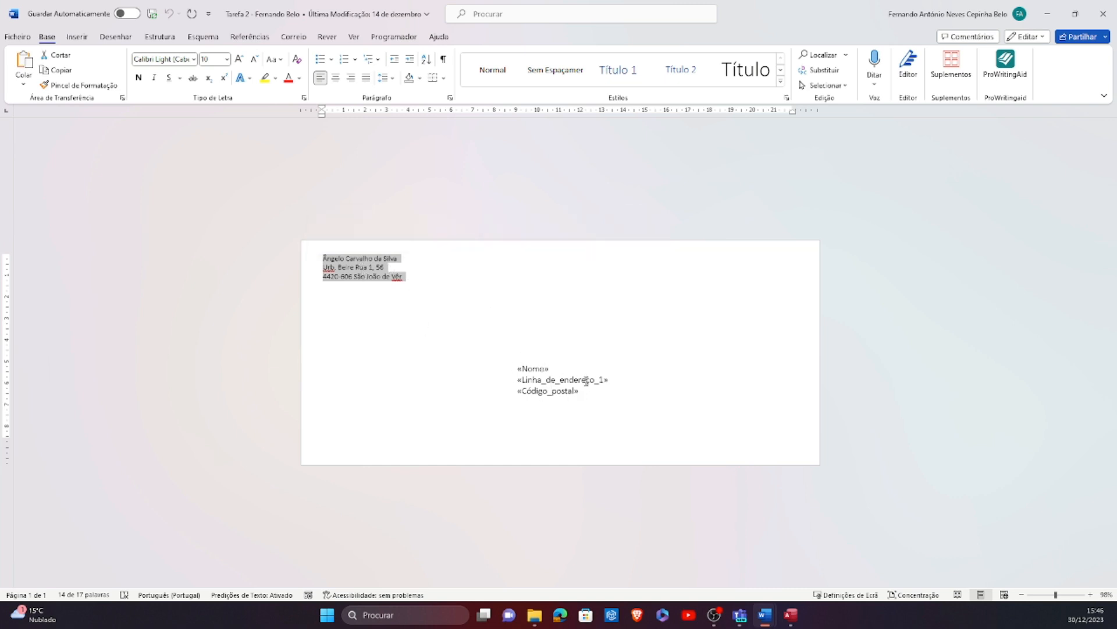
View the recipient merge fields and the merged envelopes, and close both envelope documents without saving changes
{"action": "left_click_drag", "start_coordinate": [581, 391], "coordinate": [525, 356]}
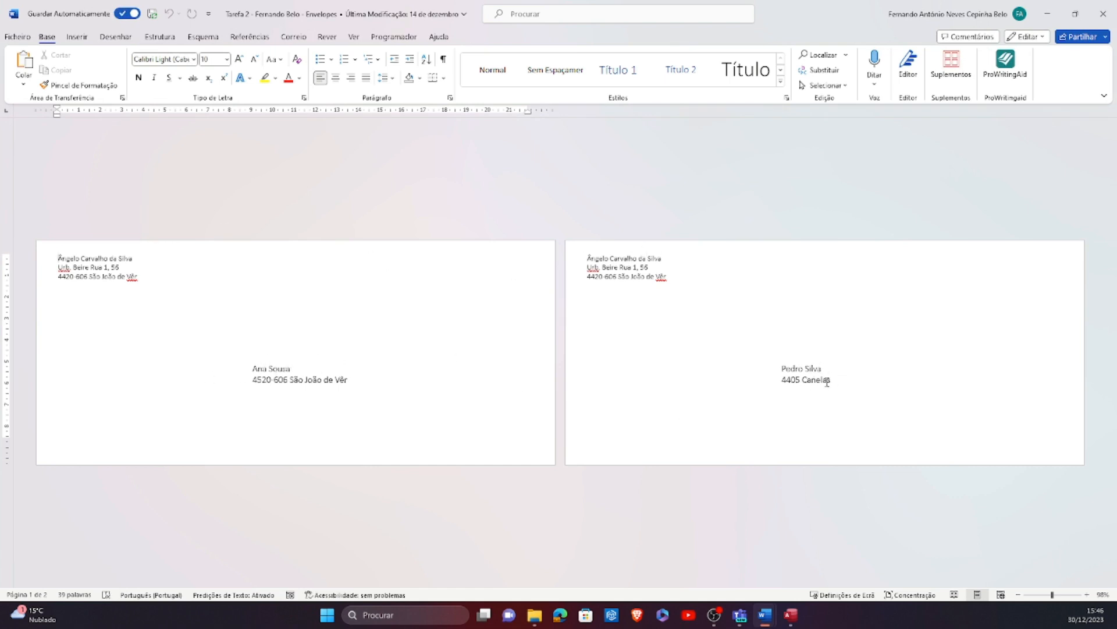
{"action": "left_click", "coordinate": [1101, 25]}
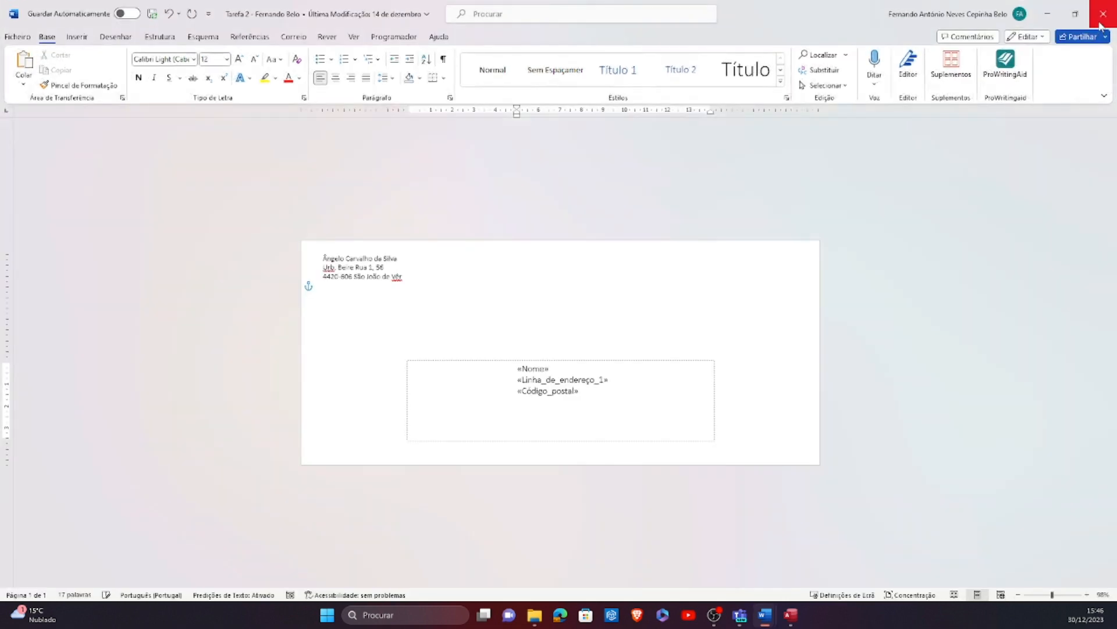
{"action": "left_click", "coordinate": [1101, 24]}
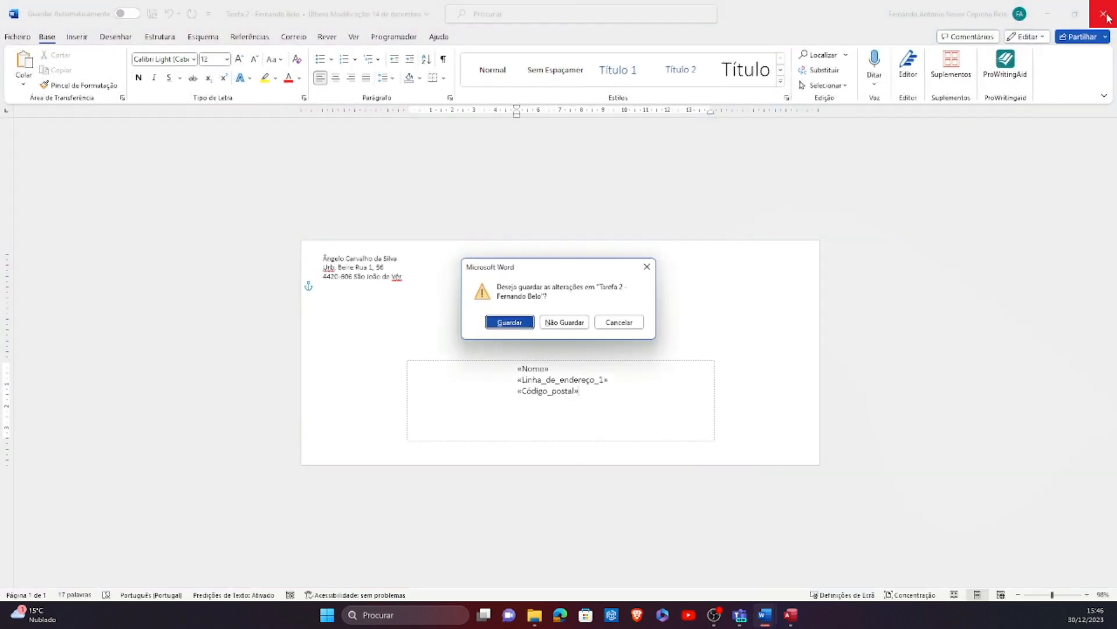
{"action": "left_click", "coordinate": [564, 322]}
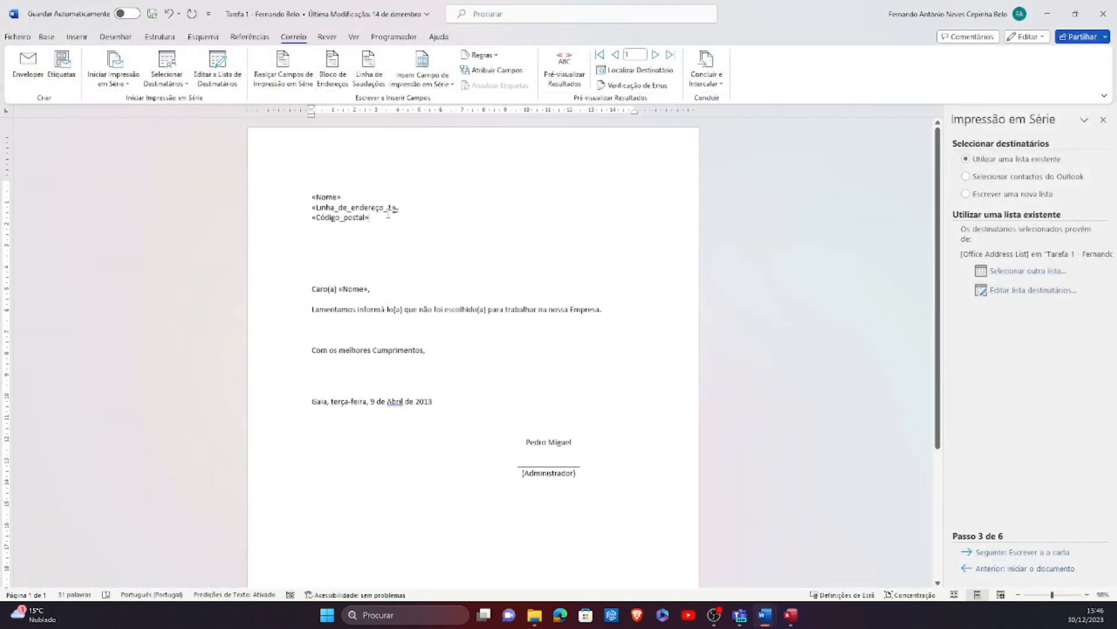
Compare the letter's available merge fields with the Office_Address_List table in Access and minimize Access
{"action": "left_click", "coordinate": [451, 84]}
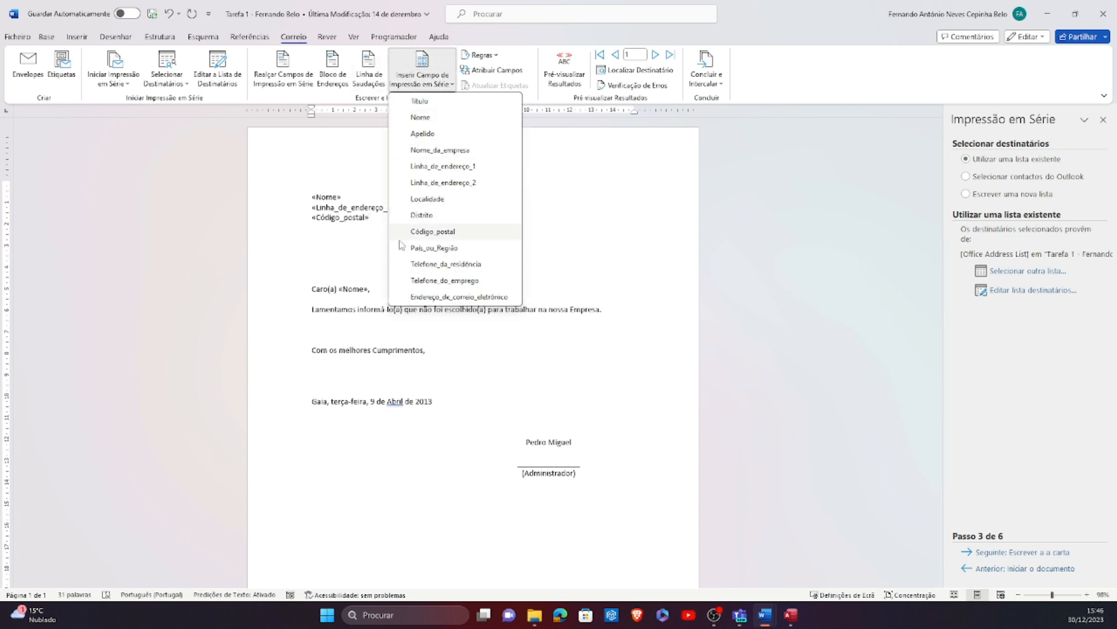
{"action": "left_click", "coordinate": [771, 293]}
{"action": "left_click", "coordinate": [791, 614]}
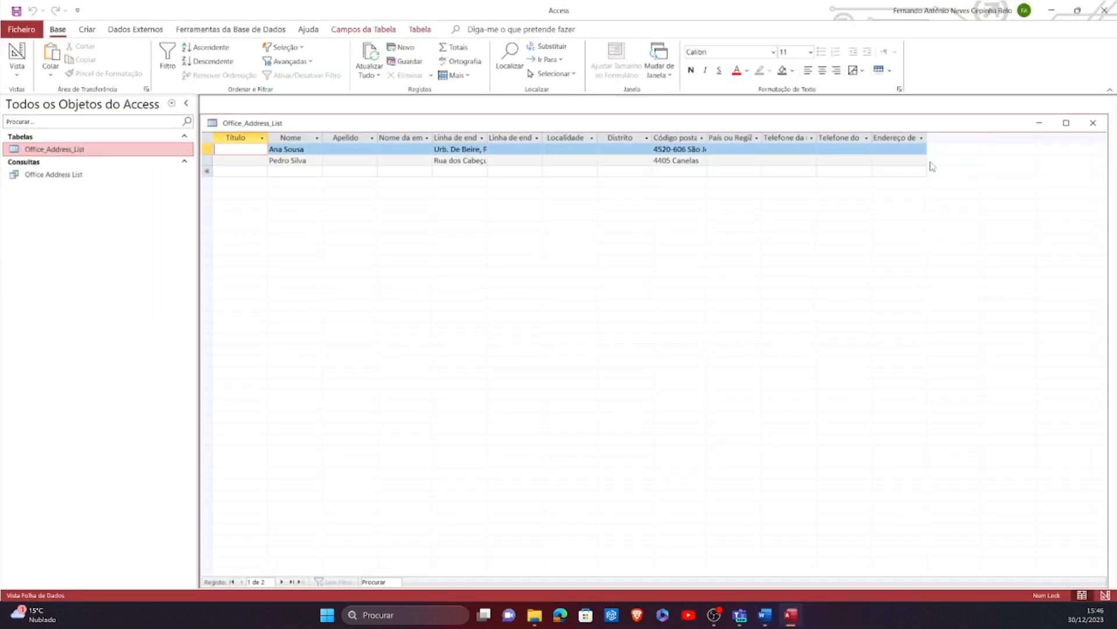
{"action": "left_click", "coordinate": [1051, 10]}
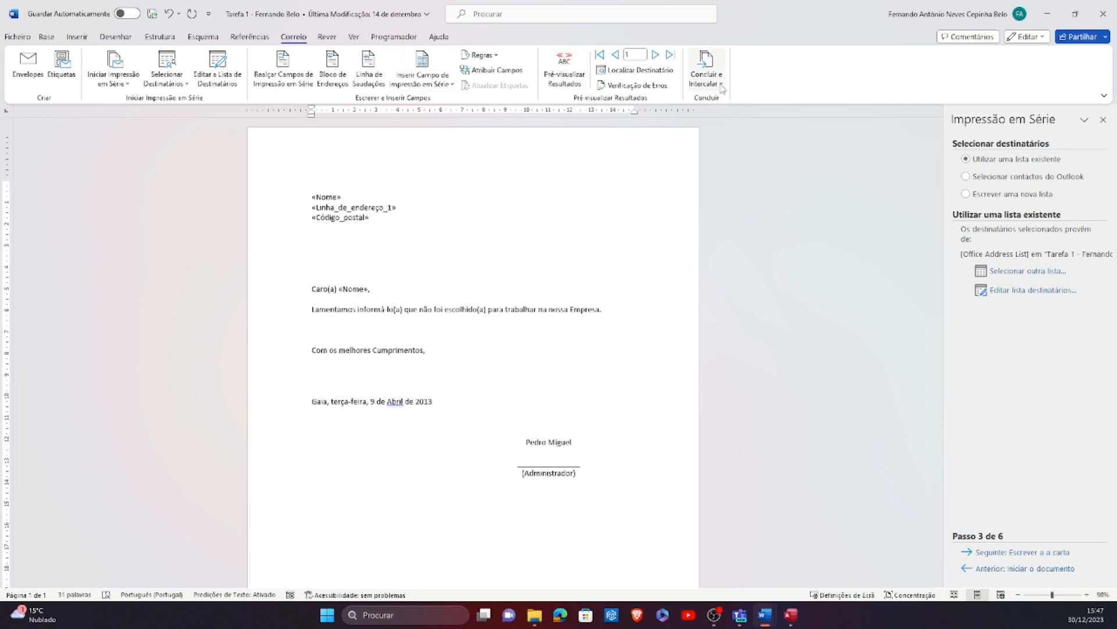
Close the Tarefa 1 letter document without saving its changes
{"action": "left_click", "coordinate": [1104, 12]}
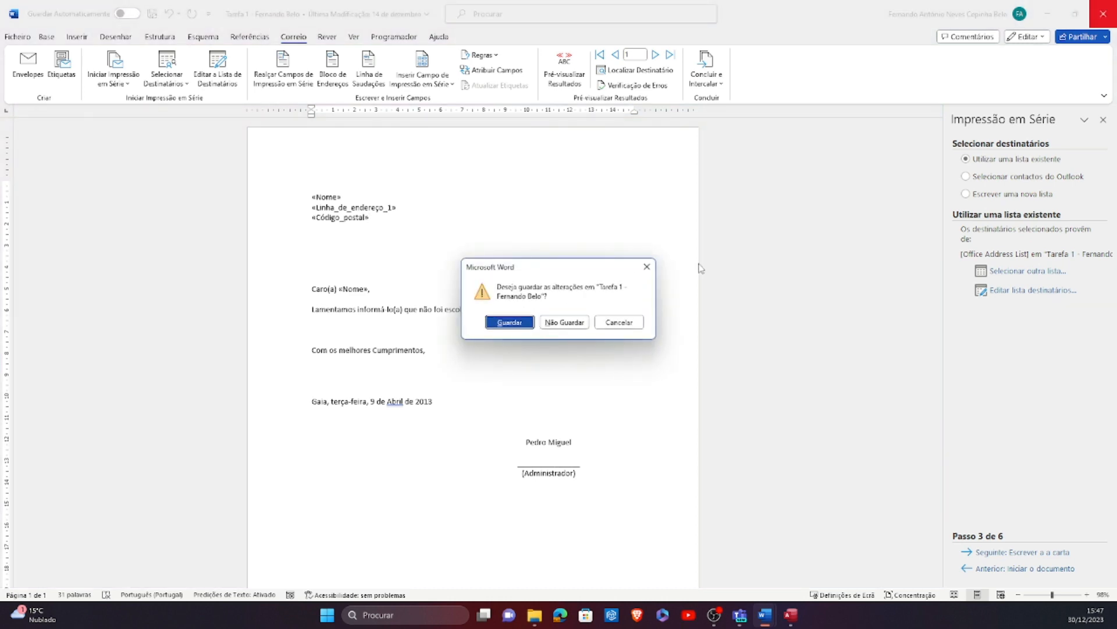
{"action": "left_click", "coordinate": [564, 323]}
{"action": "left_click", "coordinate": [1001, 64]}
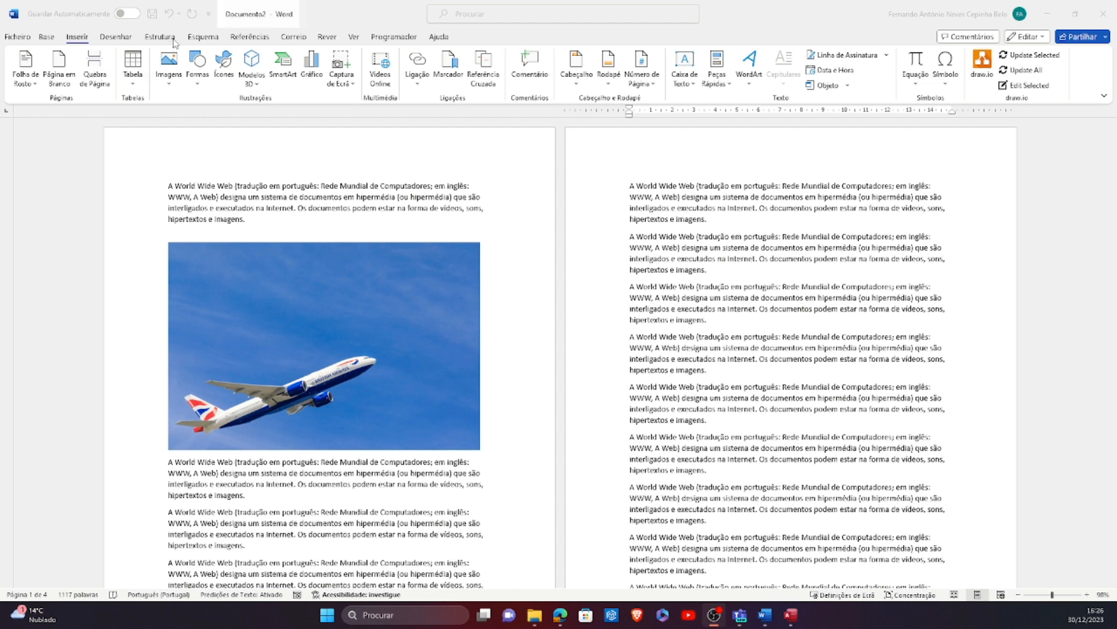
Insert a page break after the last airplane picture, look at the resulting pages, and undo it
{"action": "scroll", "coordinate": [150, 46], "scroll_direction": "down", "scroll_amount": 3}
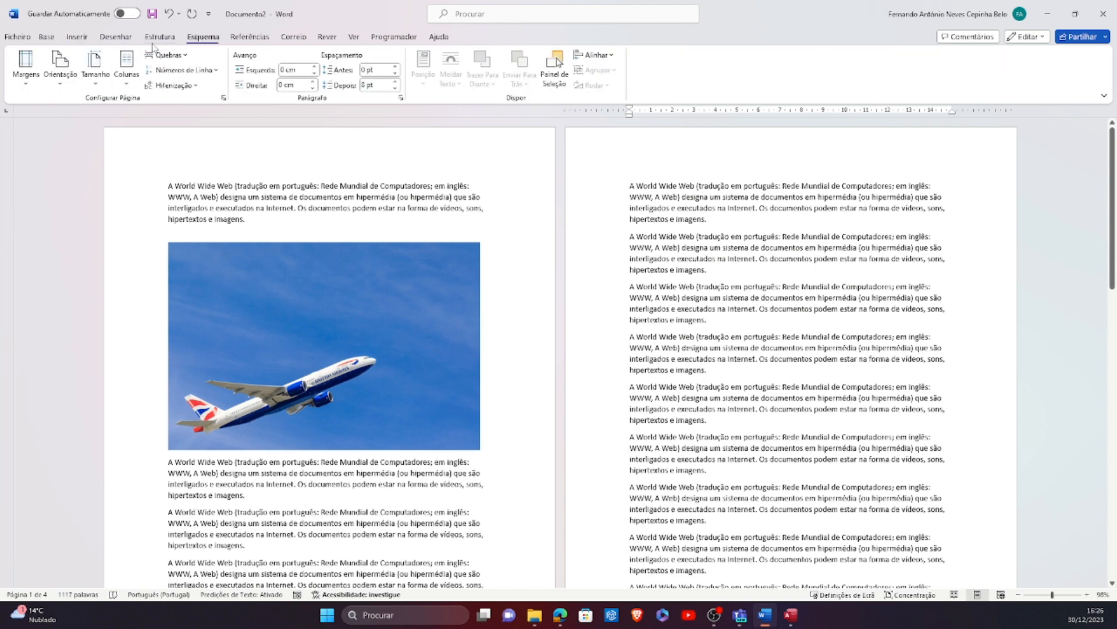
{"action": "left_click", "coordinate": [188, 59]}
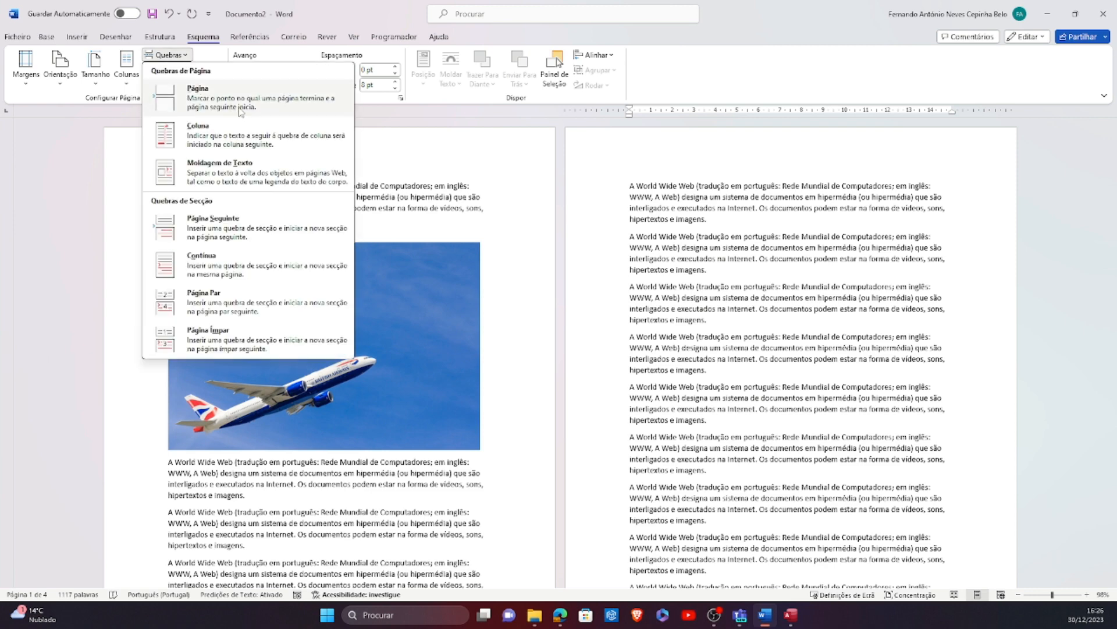
{"action": "left_click", "coordinate": [251, 108]}
{"action": "scroll", "coordinate": [517, 443], "scroll_direction": "down", "scroll_amount": 8}
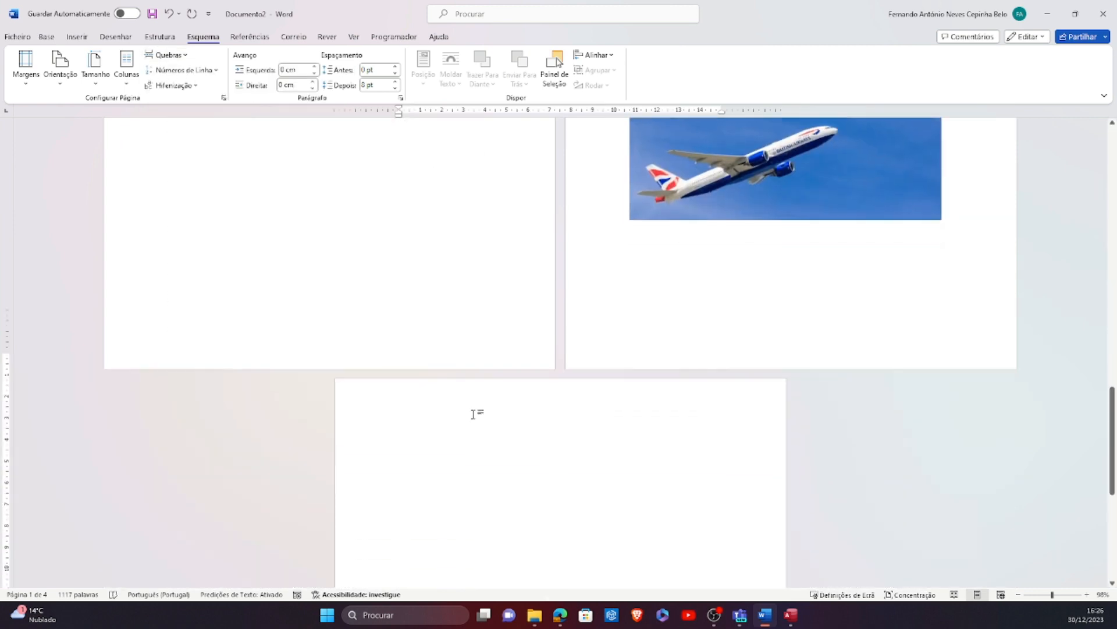
{"action": "scroll", "coordinate": [480, 390], "scroll_direction": "up", "scroll_amount": 10}
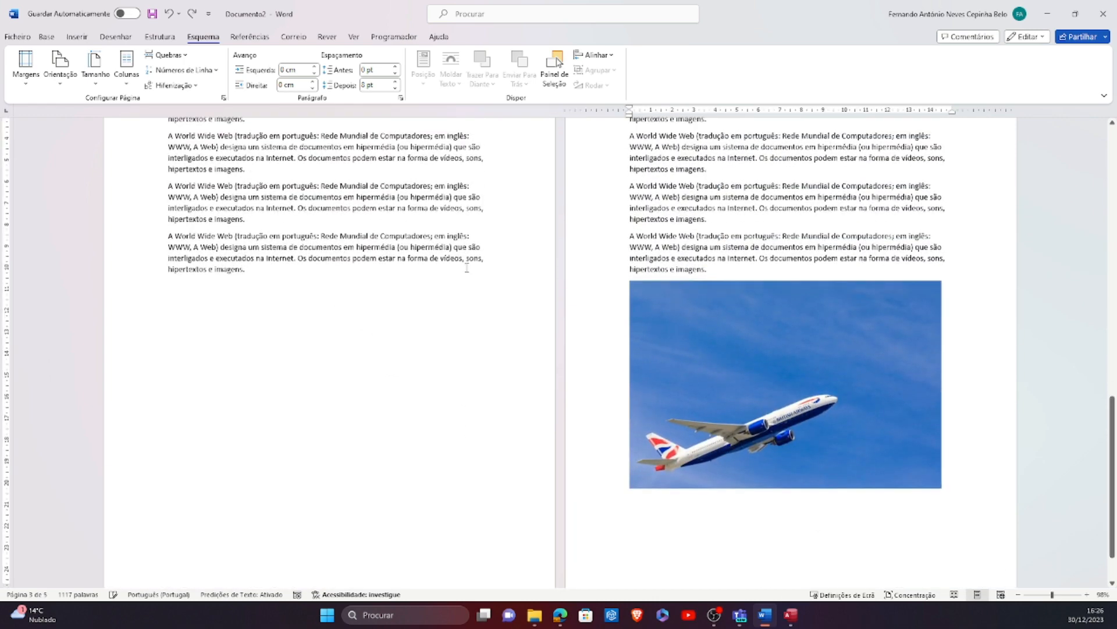
{"action": "scroll", "coordinate": [463, 358], "scroll_direction": "down", "scroll_amount": 2}
{"action": "scroll", "coordinate": [486, 310], "scroll_direction": "up", "scroll_amount": 10}
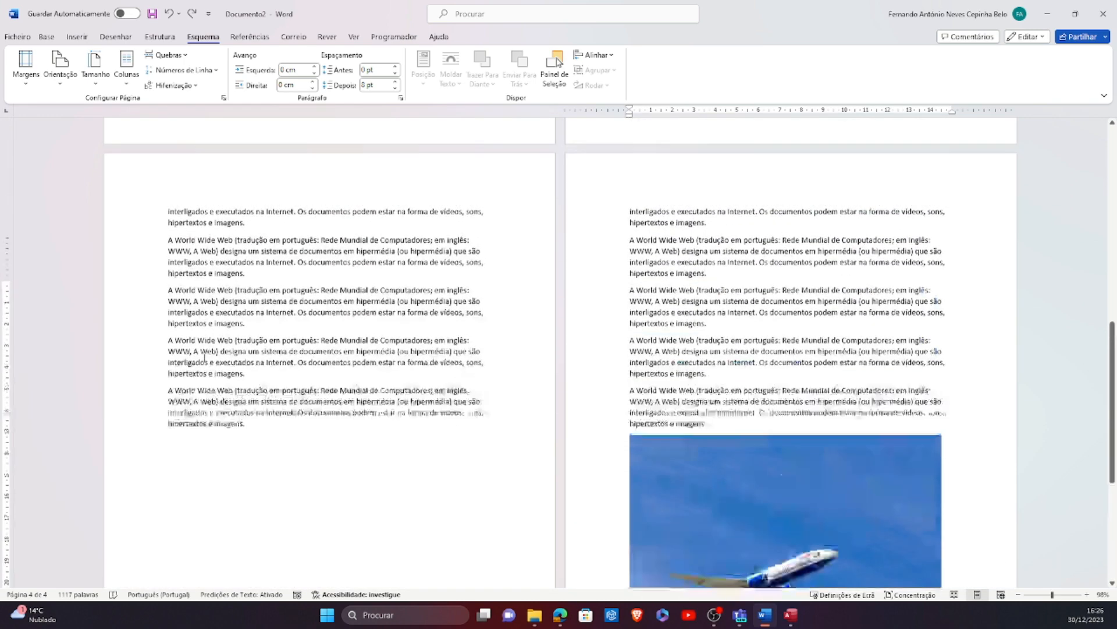
View the available page and section break types without inserting one
{"action": "left_click", "coordinate": [174, 55]}
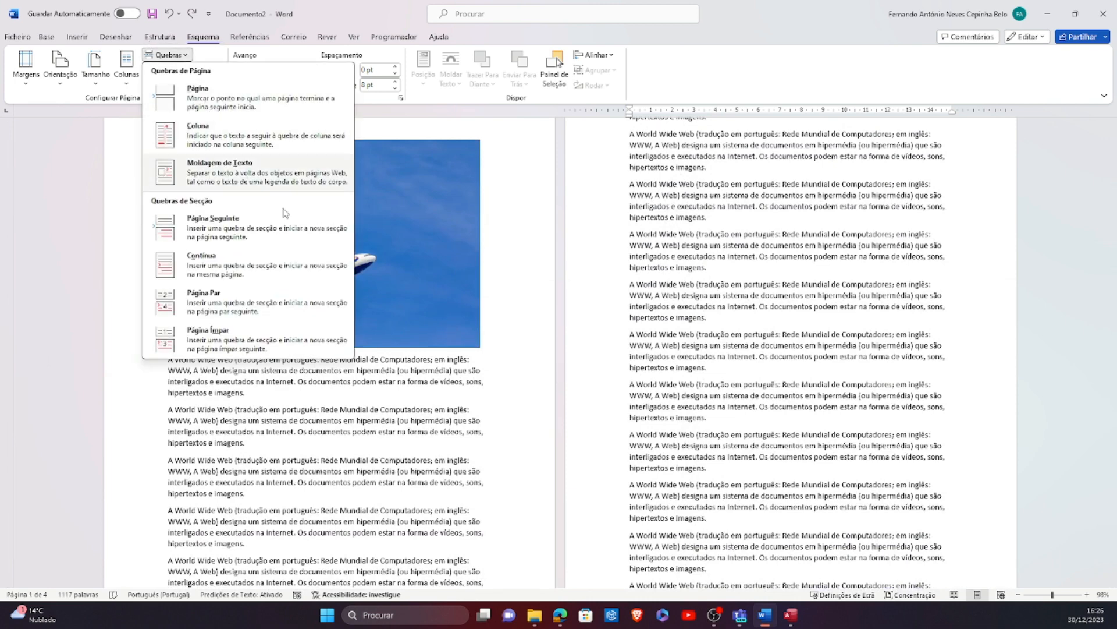
{"action": "left_click", "coordinate": [331, 383]}
{"action": "scroll", "coordinate": [298, 340], "scroll_direction": "up", "scroll_amount": 2}
Lay out the four full World Wide Web paragraphs on page 3 in three columns
{"action": "scroll", "coordinate": [298, 340], "scroll_direction": "down", "scroll_amount": 13}
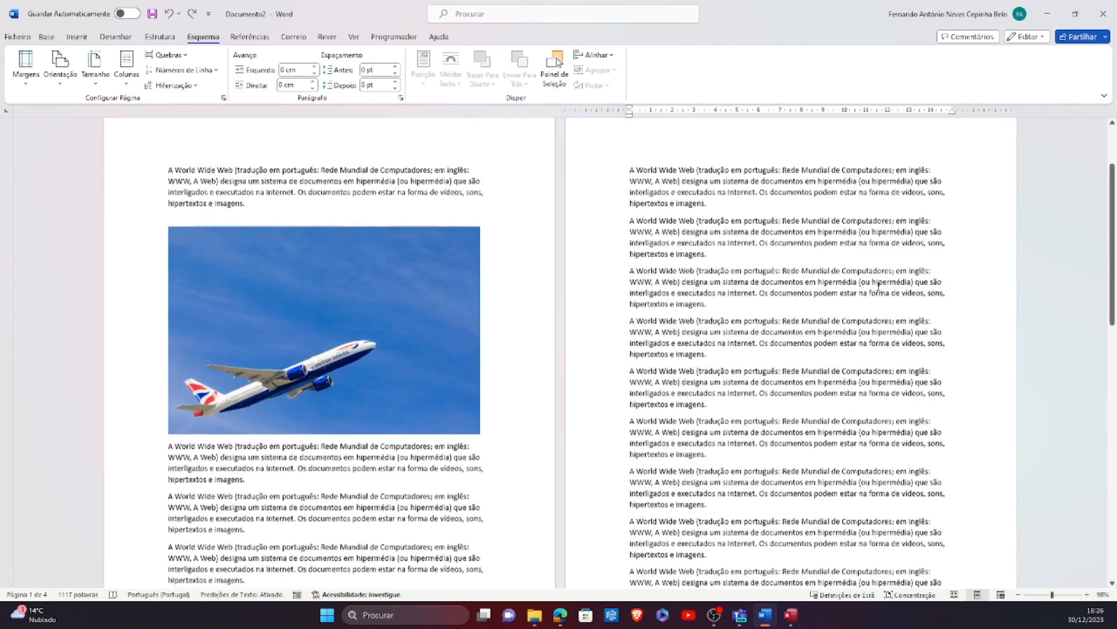
{"action": "scroll", "coordinate": [425, 385], "scroll_direction": "down", "scroll_amount": 3}
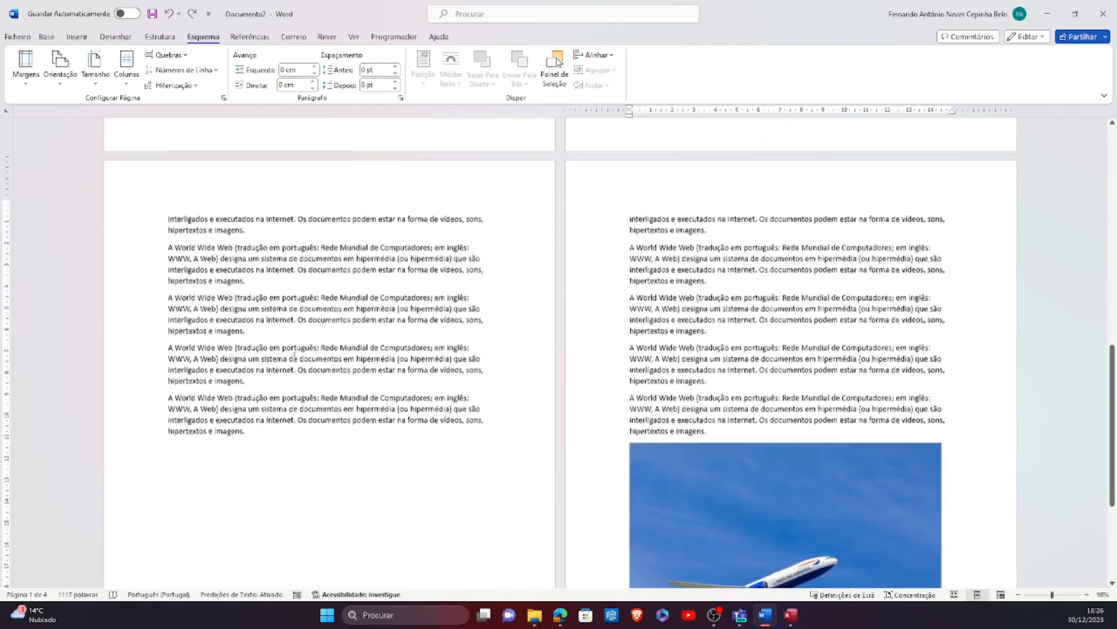
{"action": "left_click_drag", "start_coordinate": [169, 234], "coordinate": [261, 417]}
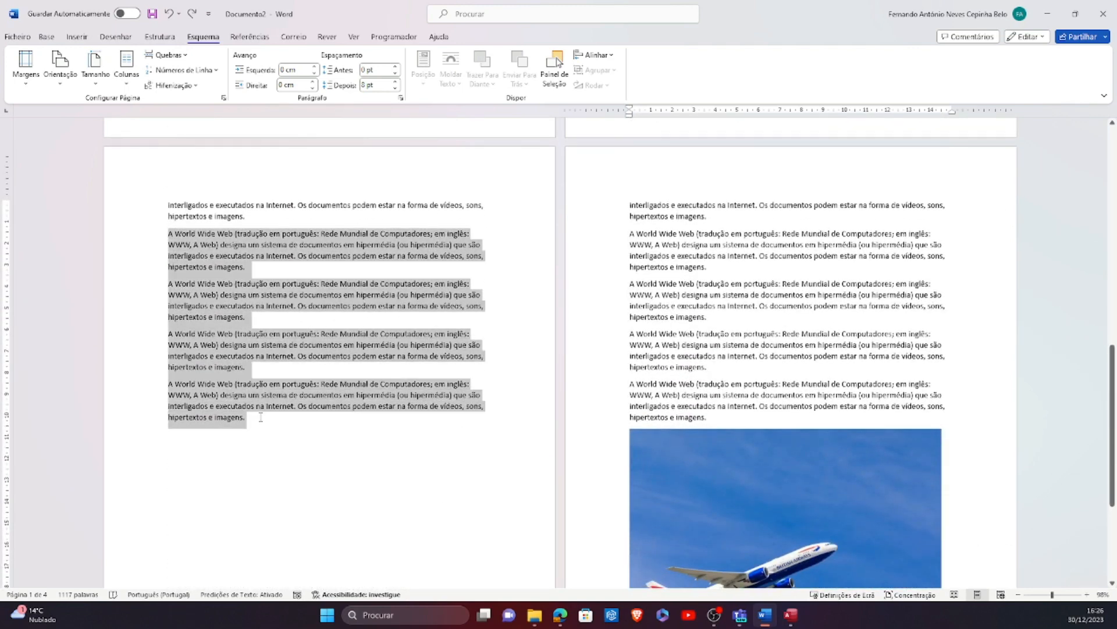
{"action": "left_click", "coordinate": [161, 36]}
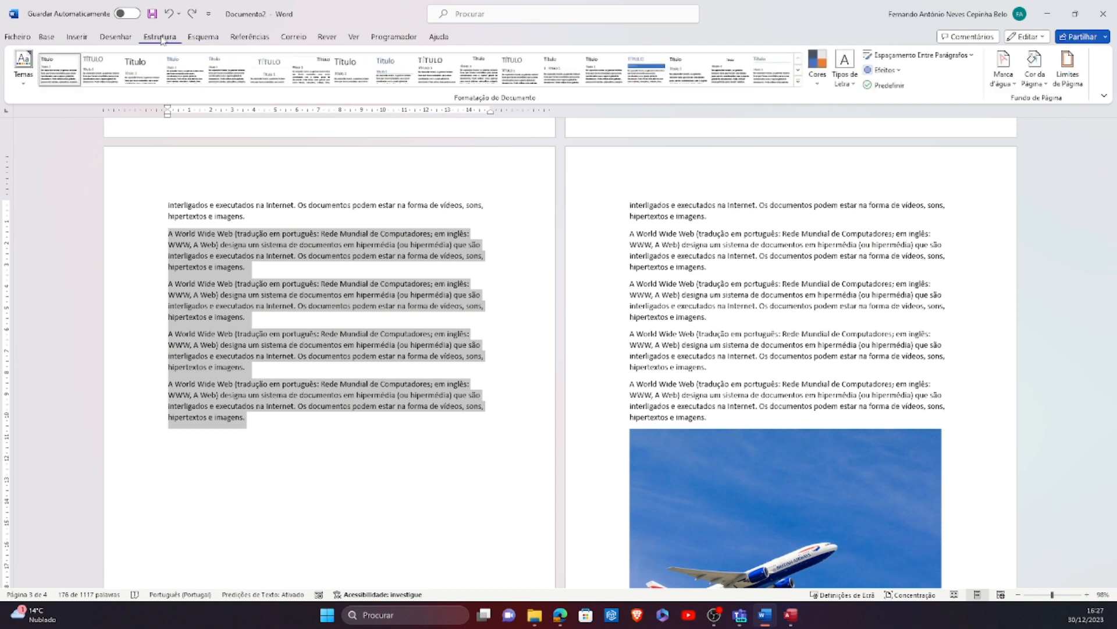
{"action": "left_click", "coordinate": [203, 37]}
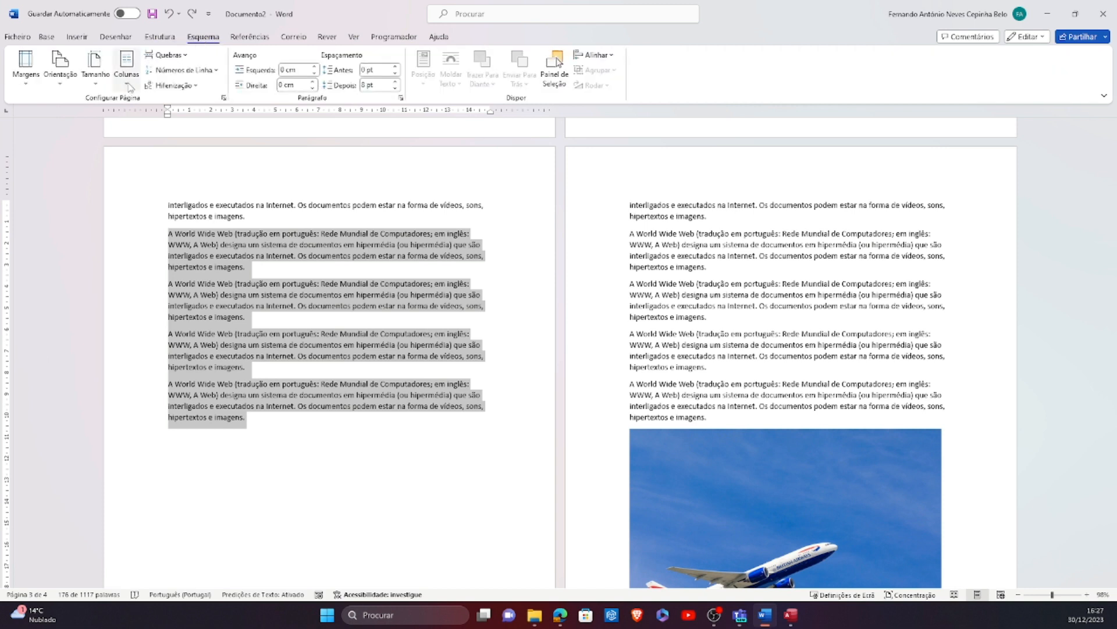
{"action": "left_click", "coordinate": [128, 86]}
{"action": "left_click", "coordinate": [163, 168]}
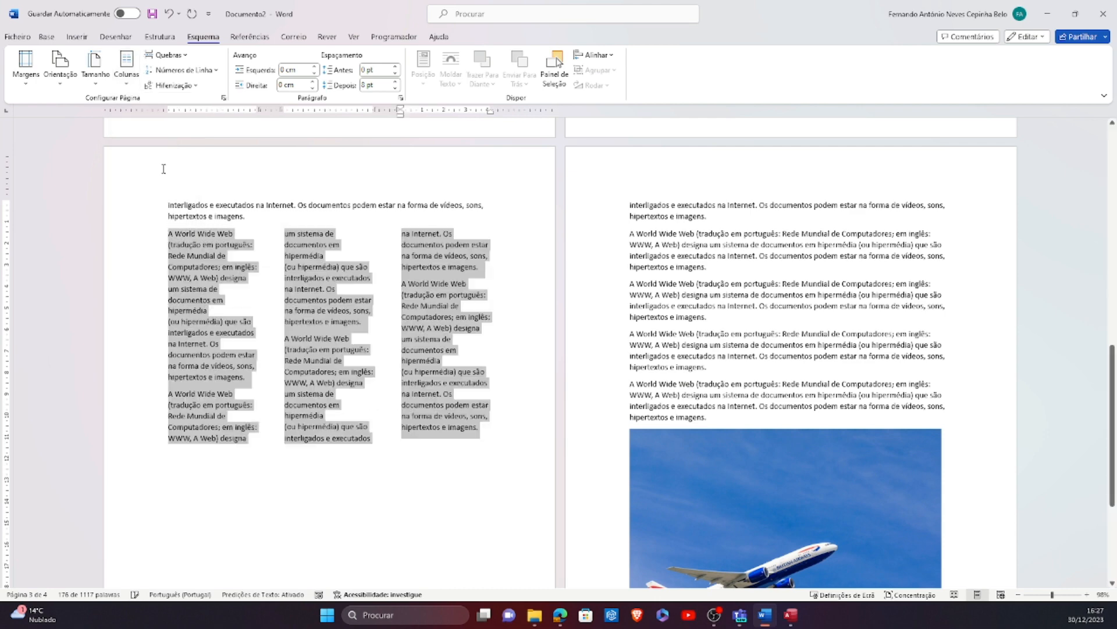
Insert a column break at the end of the first column on page 3, after "designa"
{"action": "left_click", "coordinate": [231, 315]}
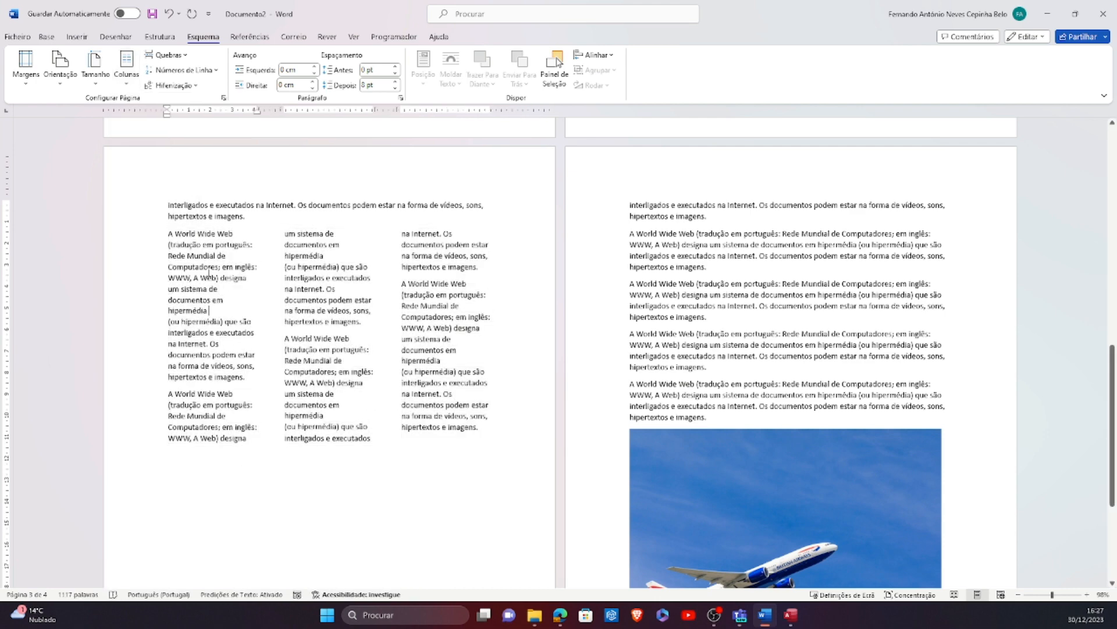
{"action": "left_click", "coordinate": [254, 447]}
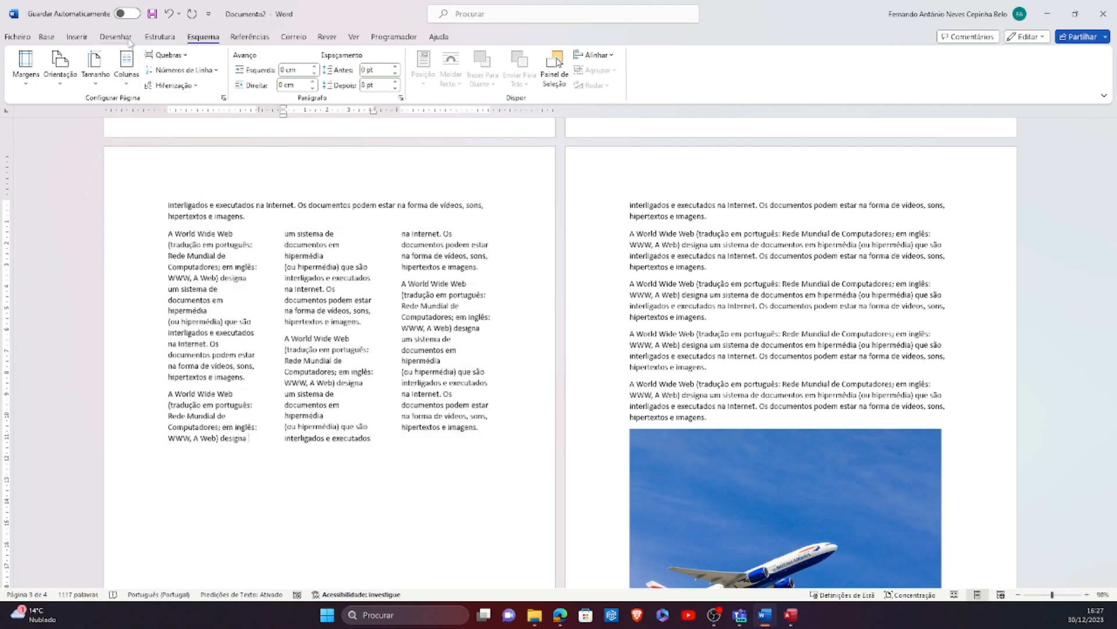
{"action": "left_click", "coordinate": [185, 56]}
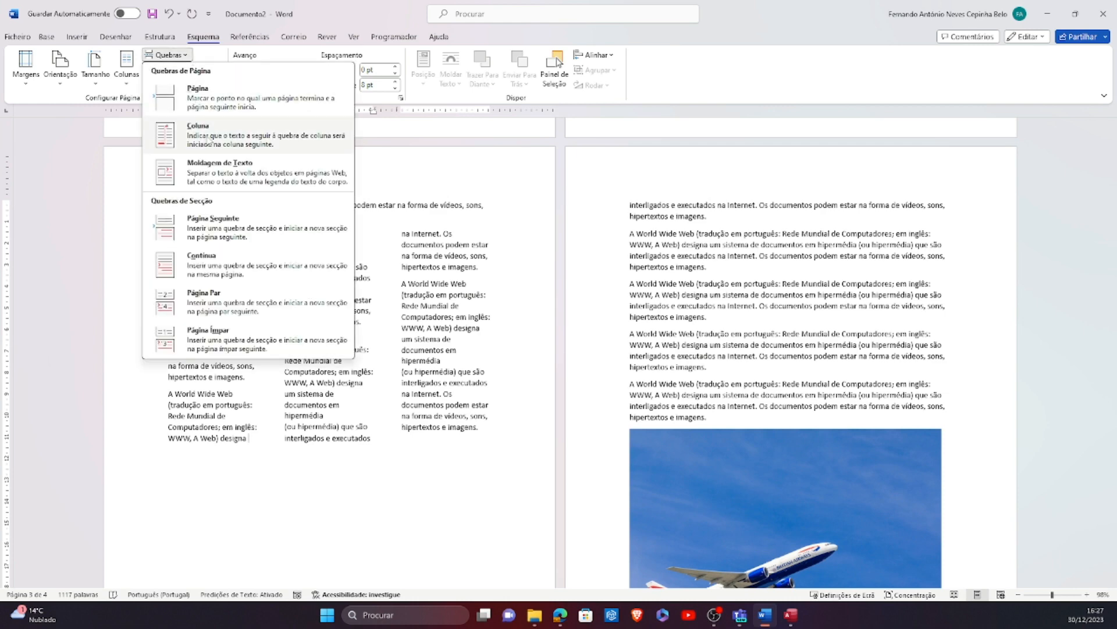
{"action": "left_click", "coordinate": [206, 137]}
{"action": "scroll", "coordinate": [349, 396], "scroll_direction": "down", "scroll_amount": 5}
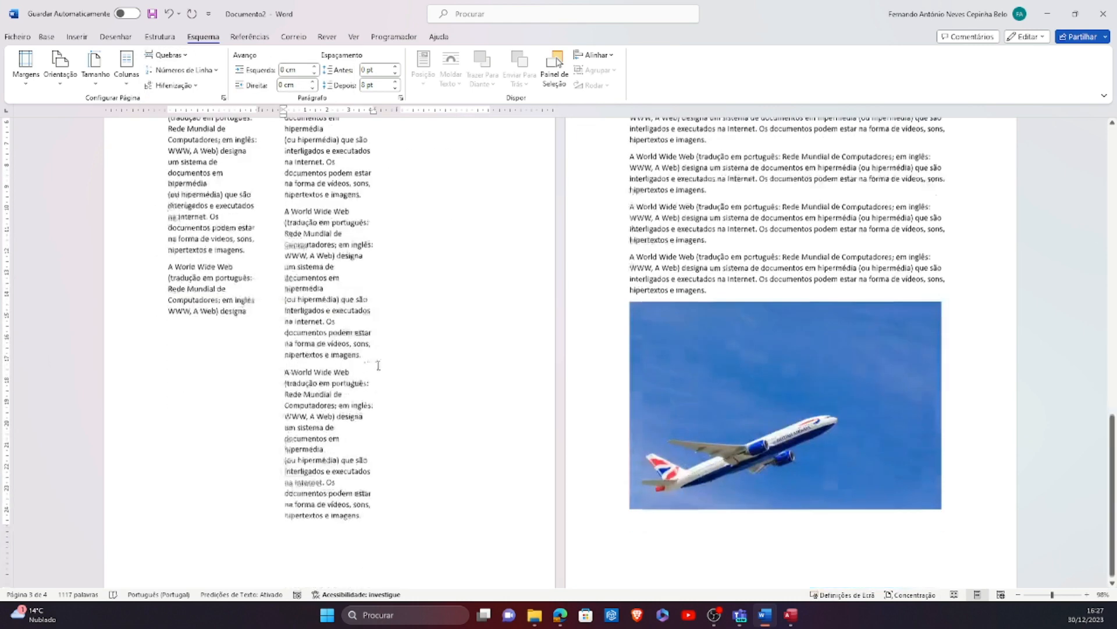
{"action": "scroll", "coordinate": [238, 376], "scroll_direction": "up", "scroll_amount": 6}
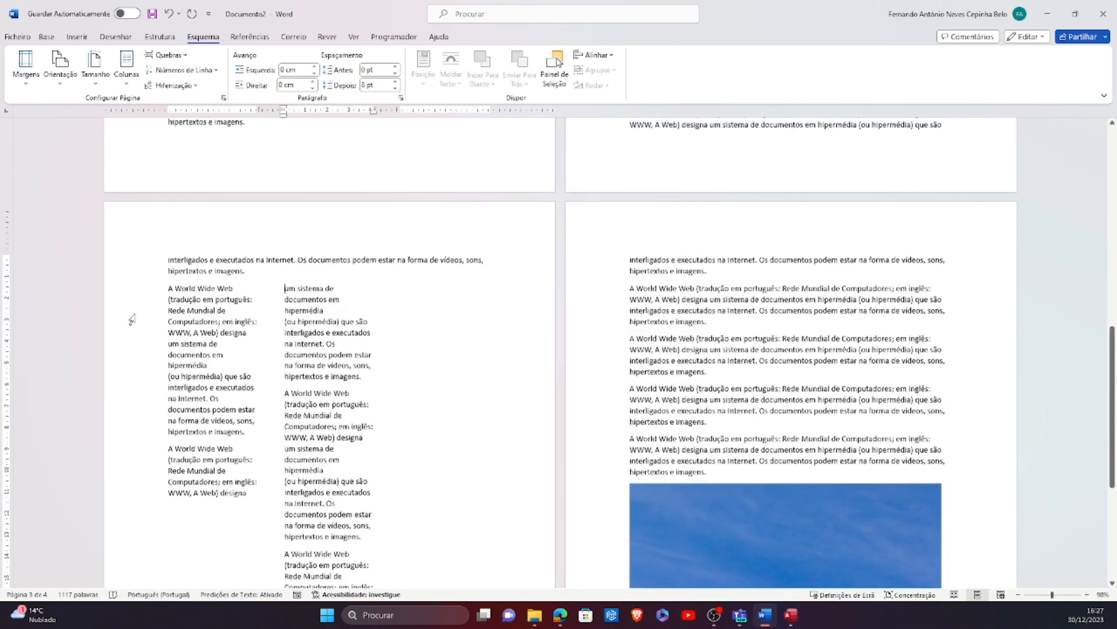
{"action": "scroll", "coordinate": [329, 239], "scroll_direction": "up", "scroll_amount": 2}
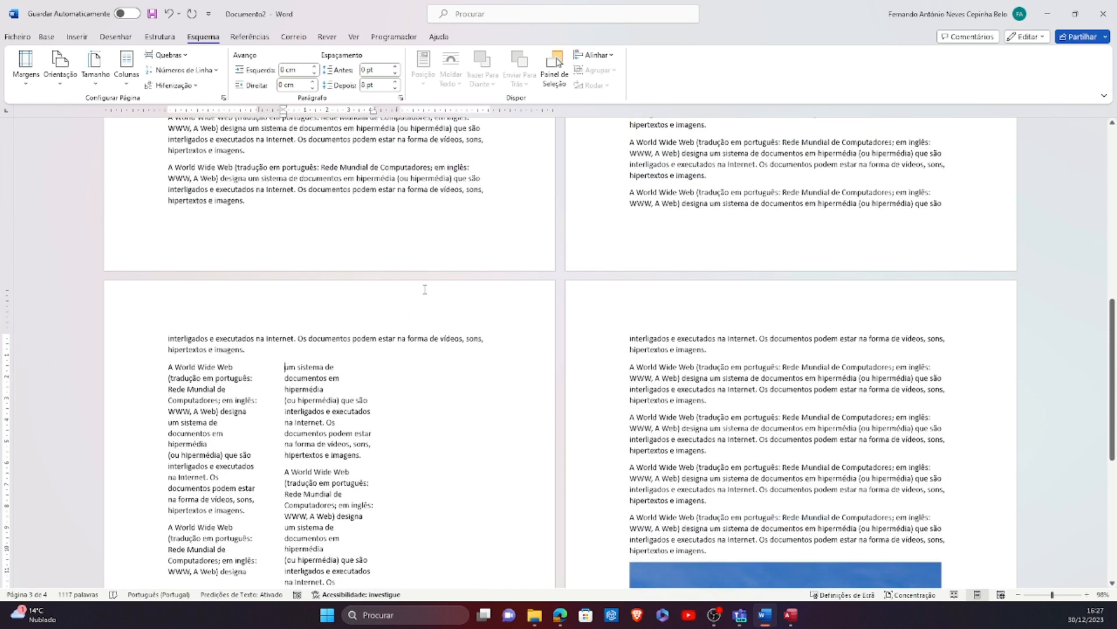
Shrink the airplane picture on page 1 proportionally to about 10 cm wide
{"action": "scroll", "coordinate": [425, 289], "scroll_direction": "up", "scroll_amount": 10}
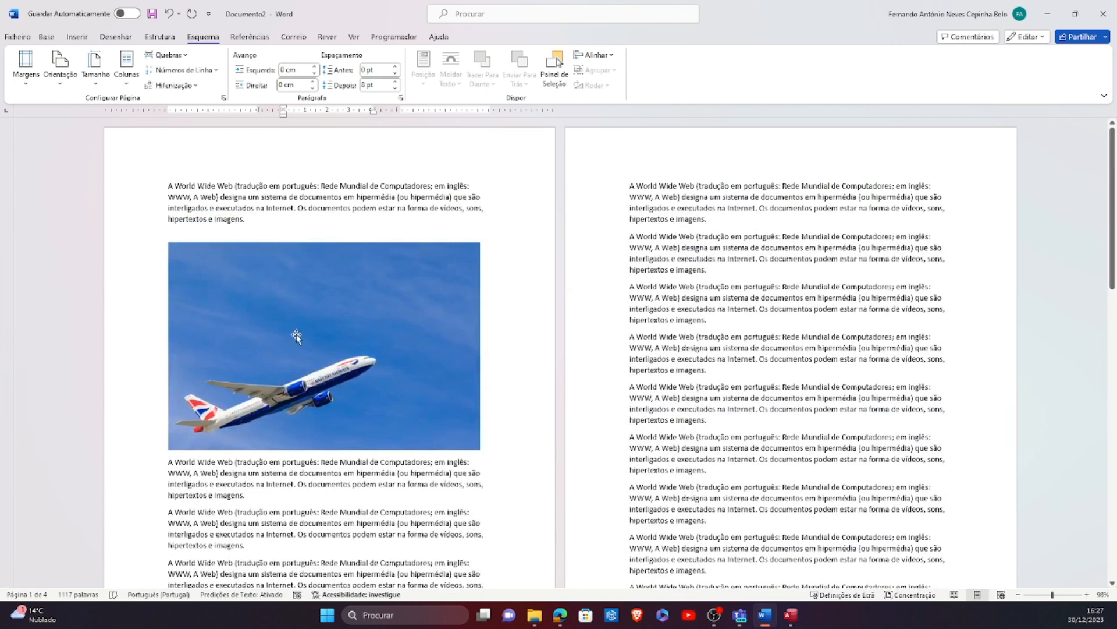
{"action": "left_click", "coordinate": [296, 334]}
{"action": "left_click_drag", "start_coordinate": [481, 450], "coordinate": [380, 361]}
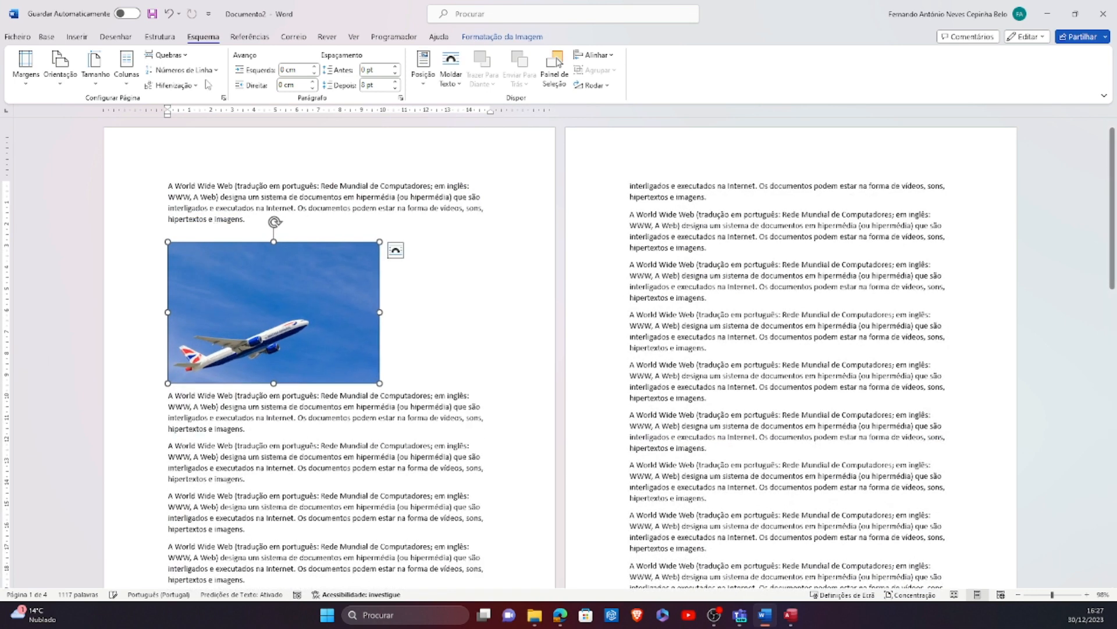
Set the airplane picture's text wrapping to Por Dentro and delete the empty line beside it
{"action": "left_click", "coordinate": [184, 55]}
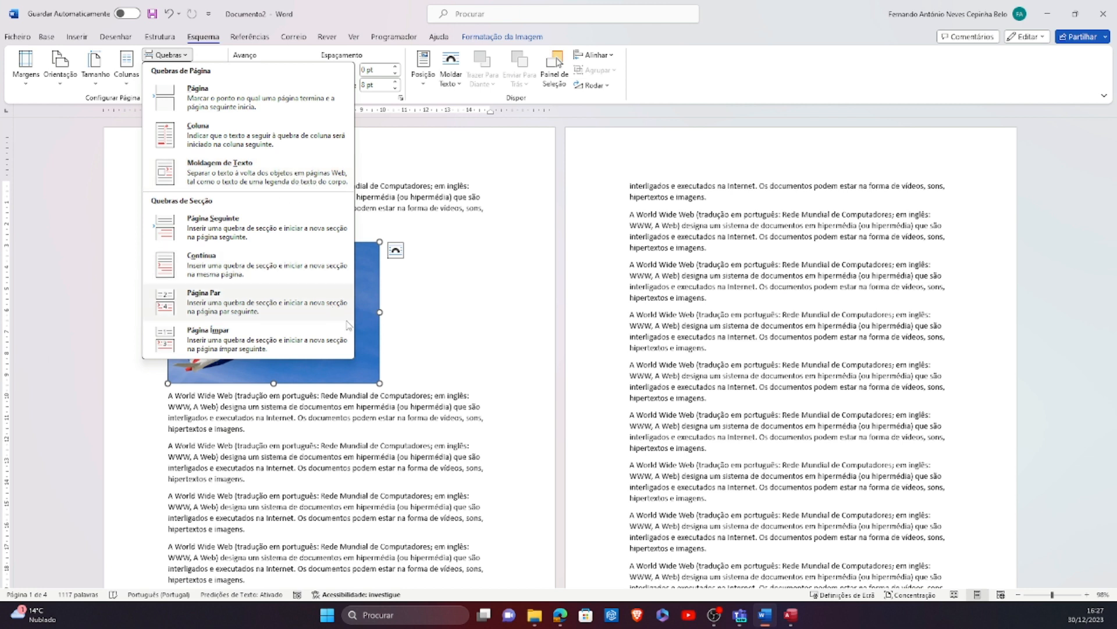
{"action": "left_click", "coordinate": [465, 291]}
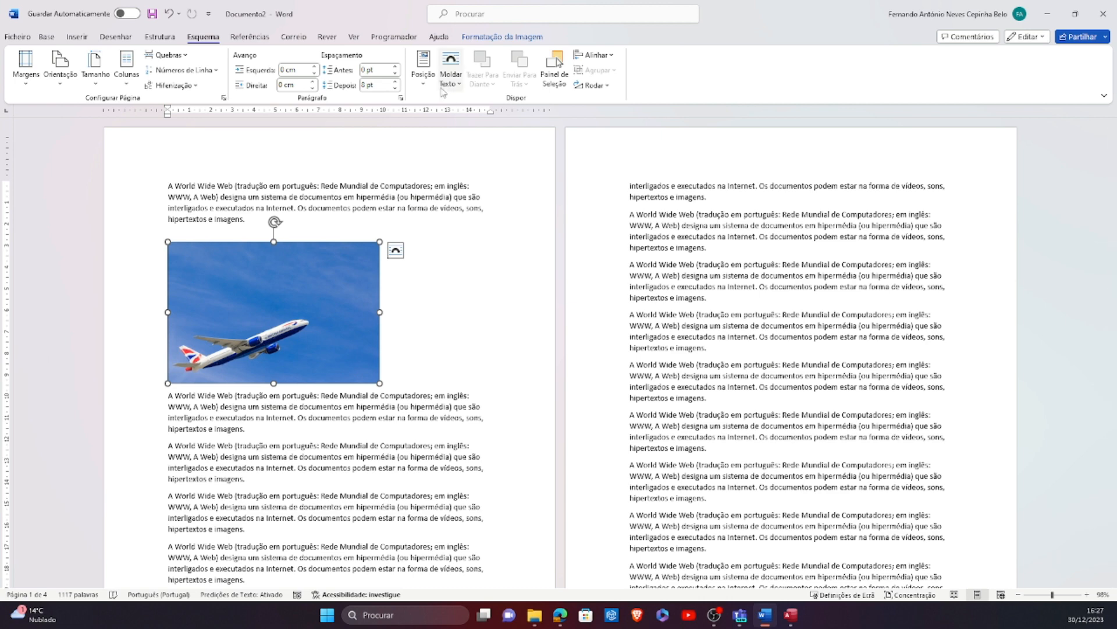
{"action": "left_click", "coordinate": [461, 88]}
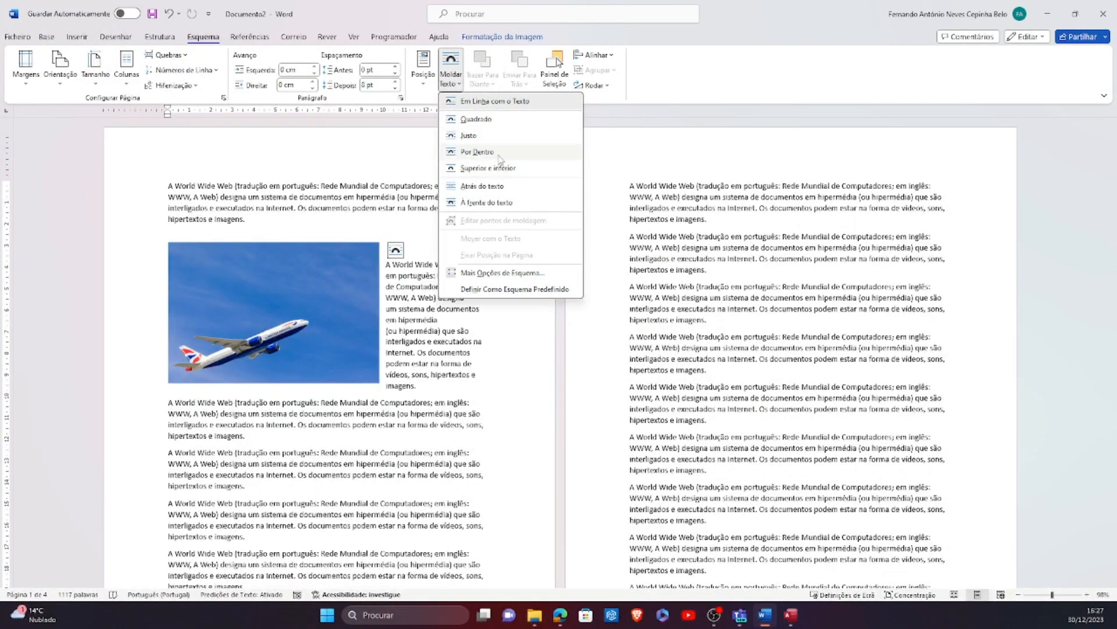
{"action": "left_click", "coordinate": [477, 152]}
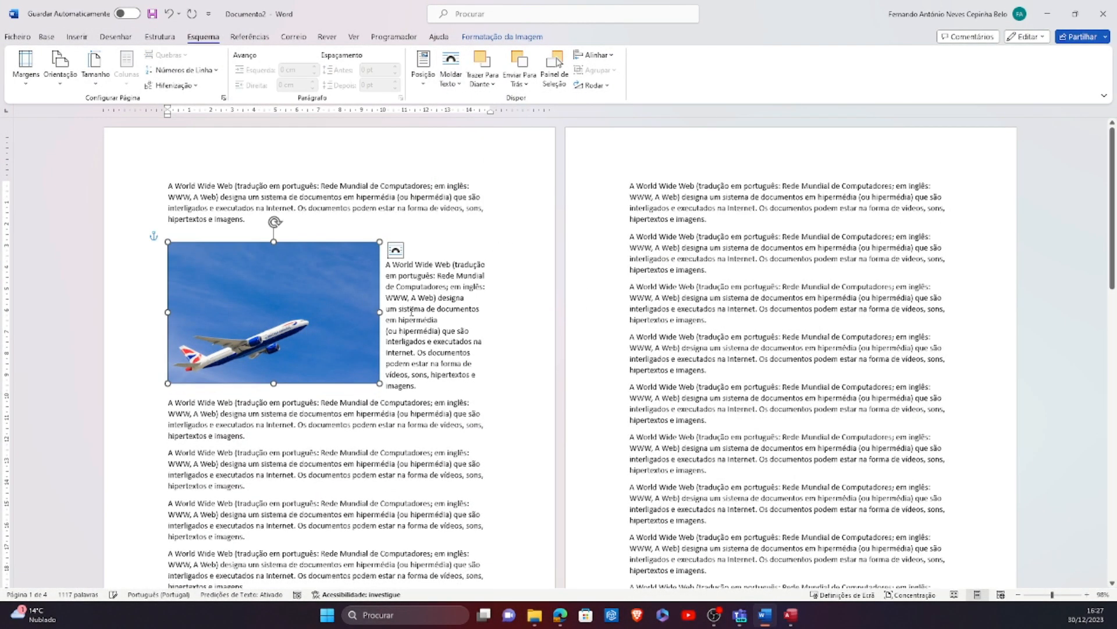
{"action": "left_click", "coordinate": [455, 244]}
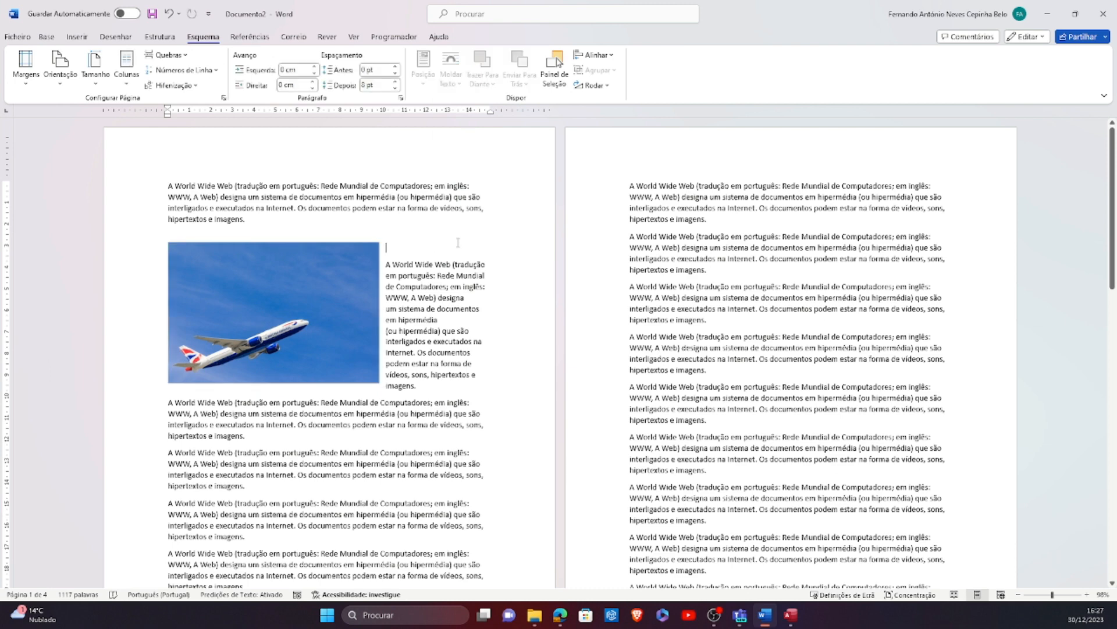
{"action": "key", "text": "Delete"}
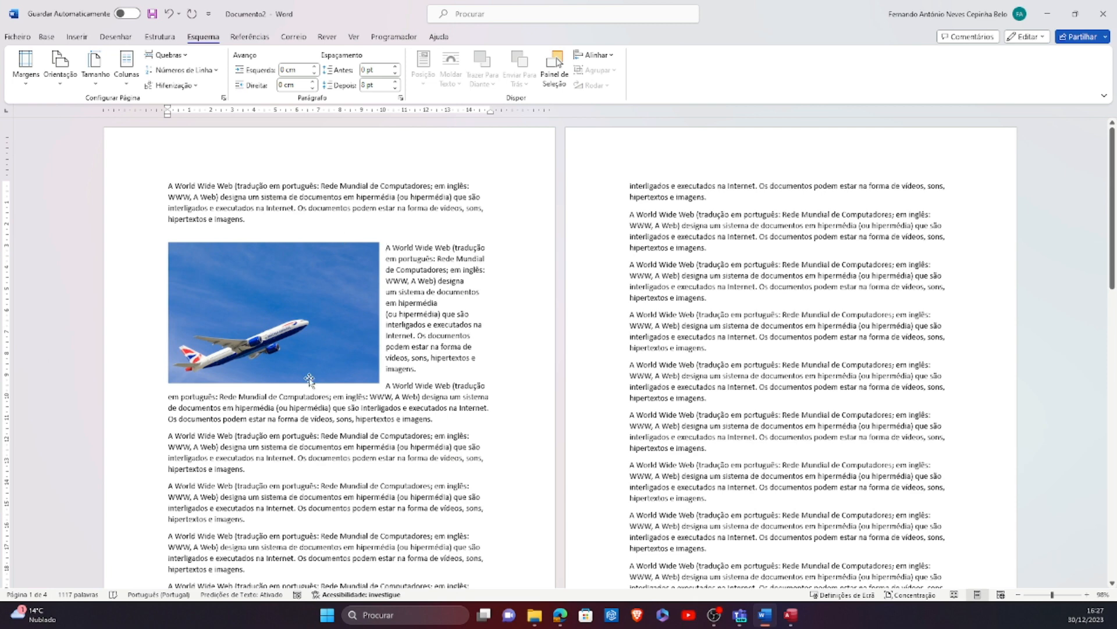
Try a Página Seguinte section break at the end of the paragraph just below the airplane picture, and undo it
{"action": "left_click", "coordinate": [351, 388]}
{"action": "left_click", "coordinate": [481, 424]}
{"action": "left_click", "coordinate": [169, 55]}
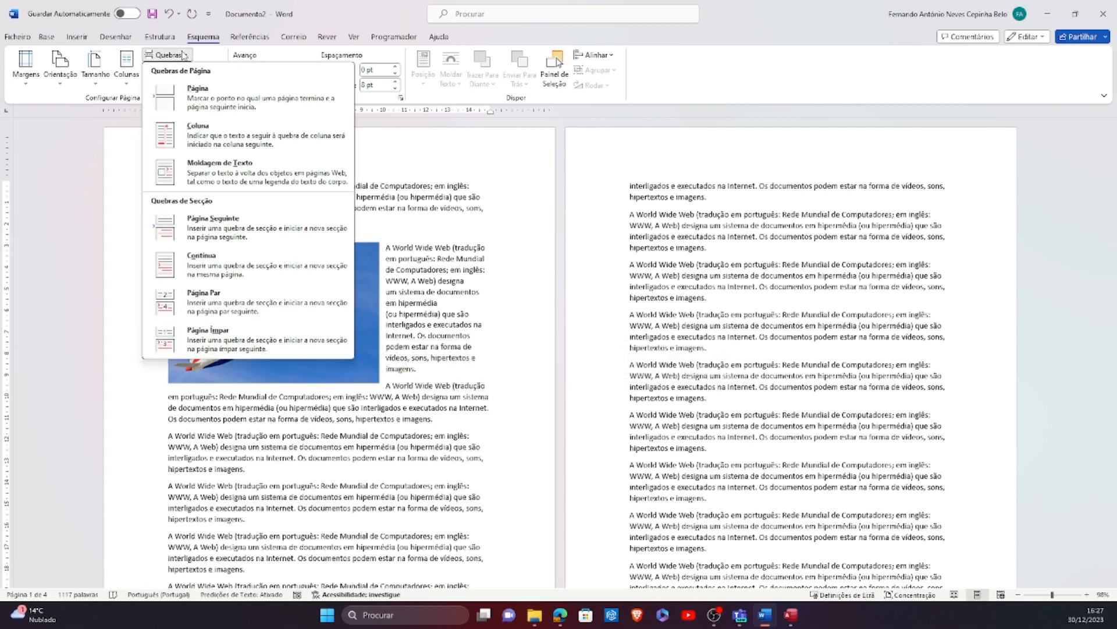
{"action": "left_click", "coordinate": [276, 235]}
{"action": "scroll", "coordinate": [492, 307], "scroll_direction": "down", "scroll_amount": 10}
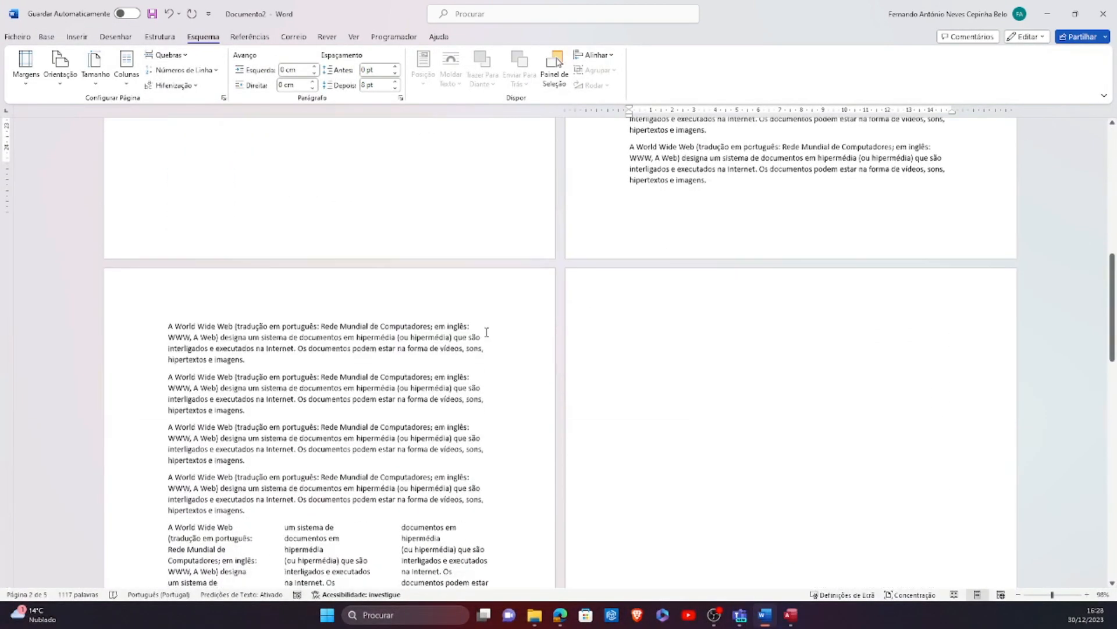
{"action": "scroll", "coordinate": [467, 237], "scroll_direction": "up", "scroll_amount": 10}
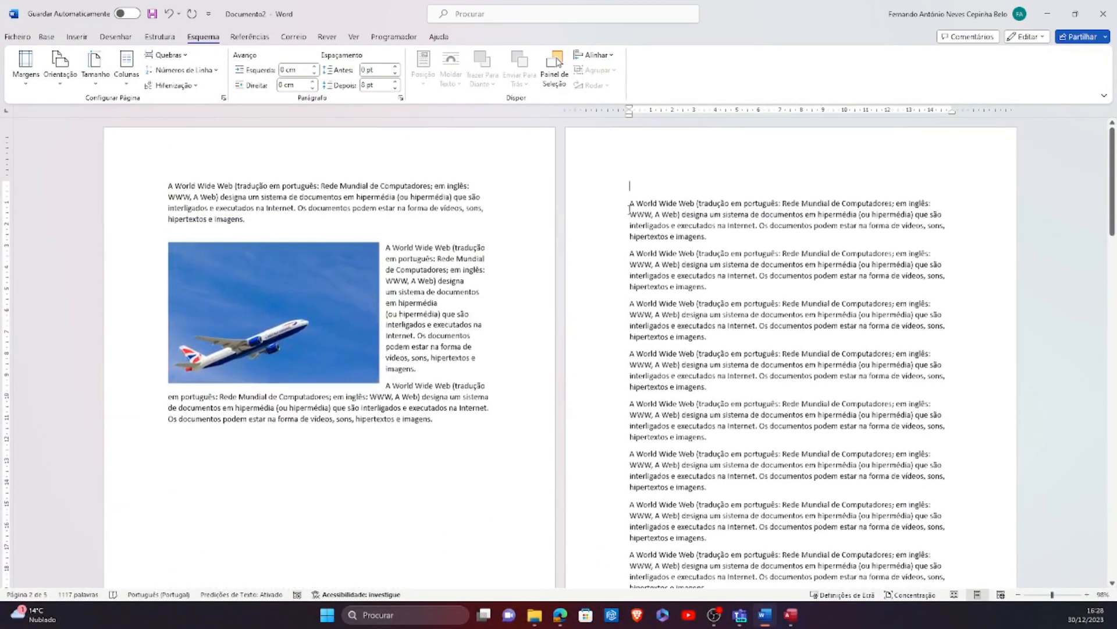
{"action": "key", "text": "ctrl+z"}
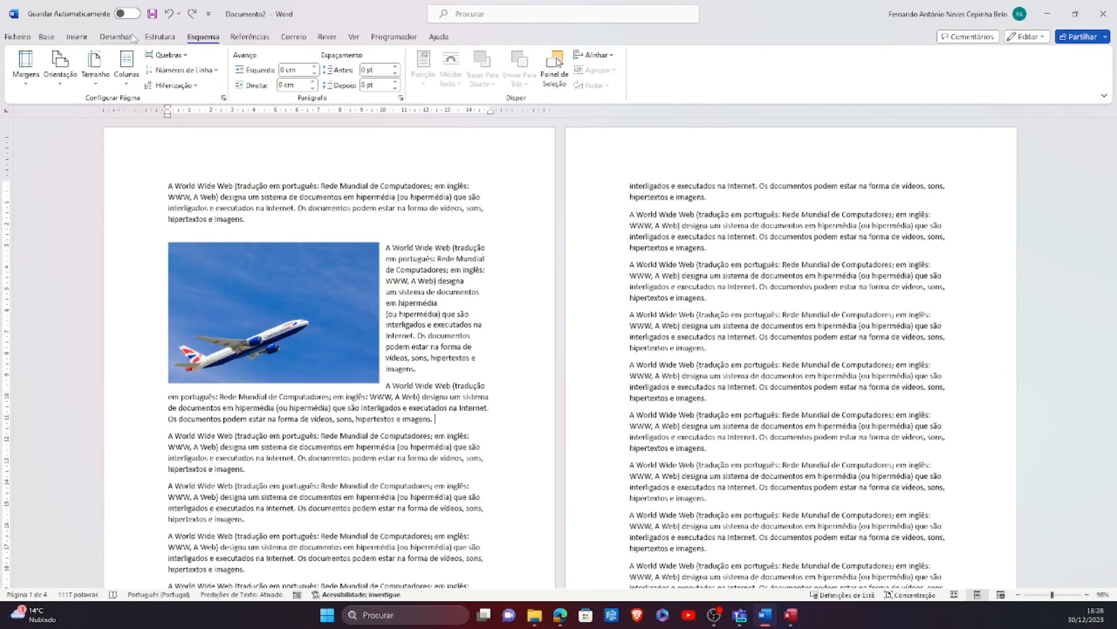
Insert a Página Par section break after "que são" at the end of page 1 and review the pages
{"action": "scroll", "coordinate": [473, 403], "scroll_direction": "down", "scroll_amount": 5}
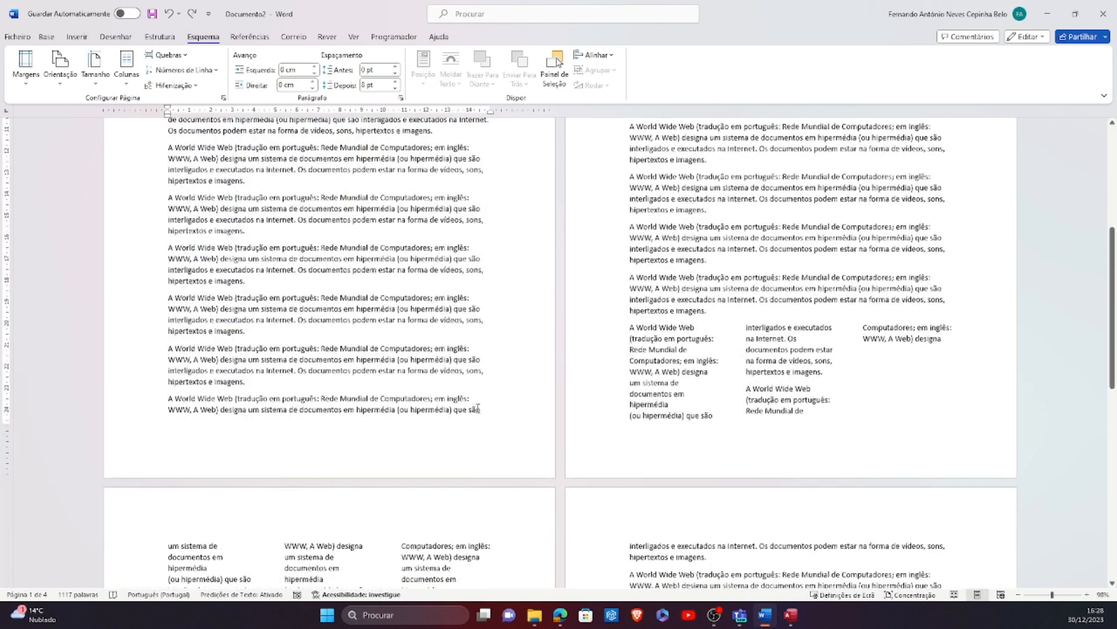
{"action": "left_click", "coordinate": [500, 409]}
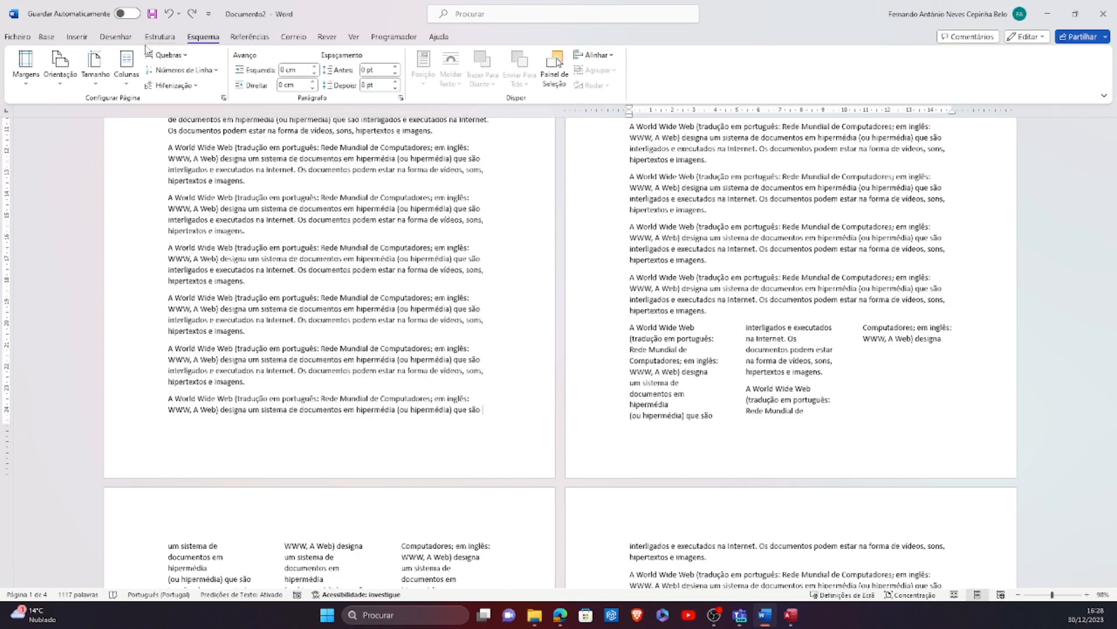
{"action": "left_click", "coordinate": [181, 54]}
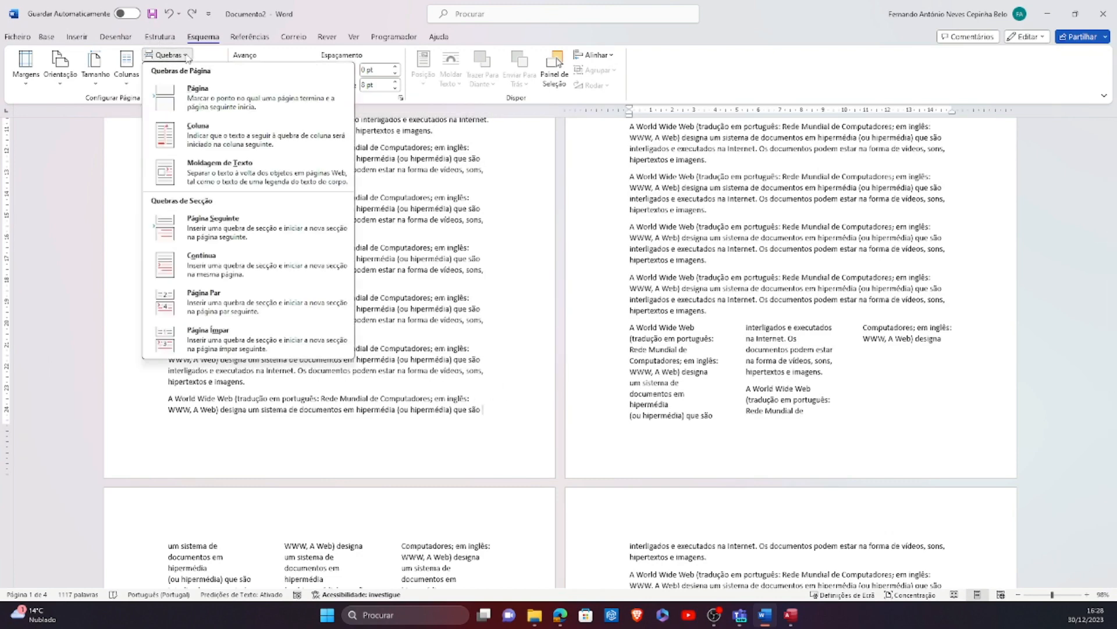
{"action": "left_click", "coordinate": [300, 307]}
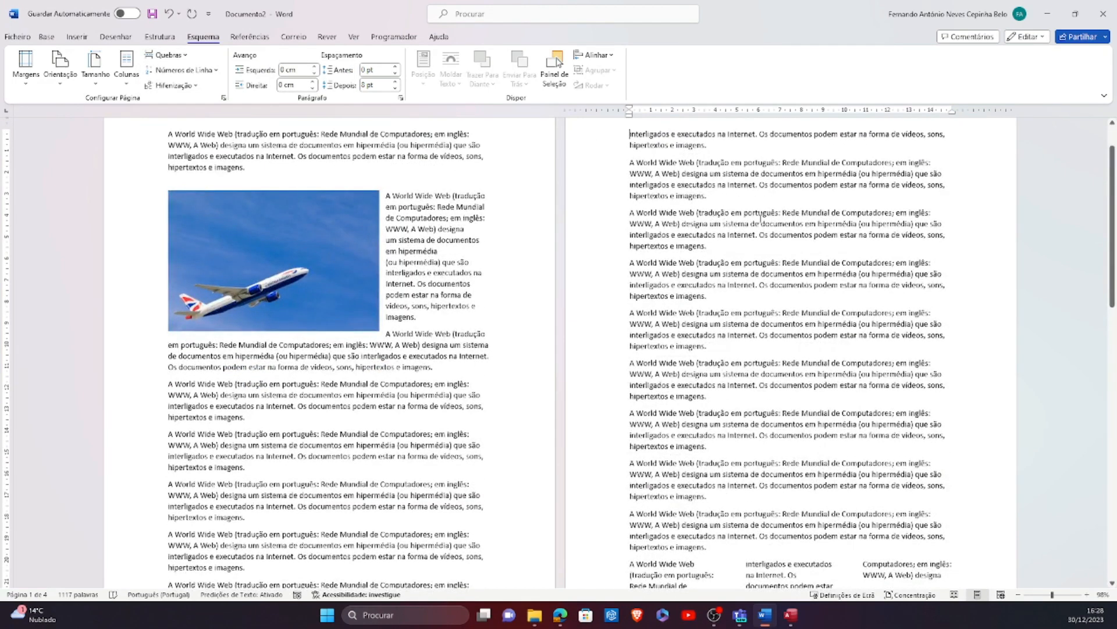
{"action": "scroll", "coordinate": [760, 219], "scroll_direction": "up", "scroll_amount": 2}
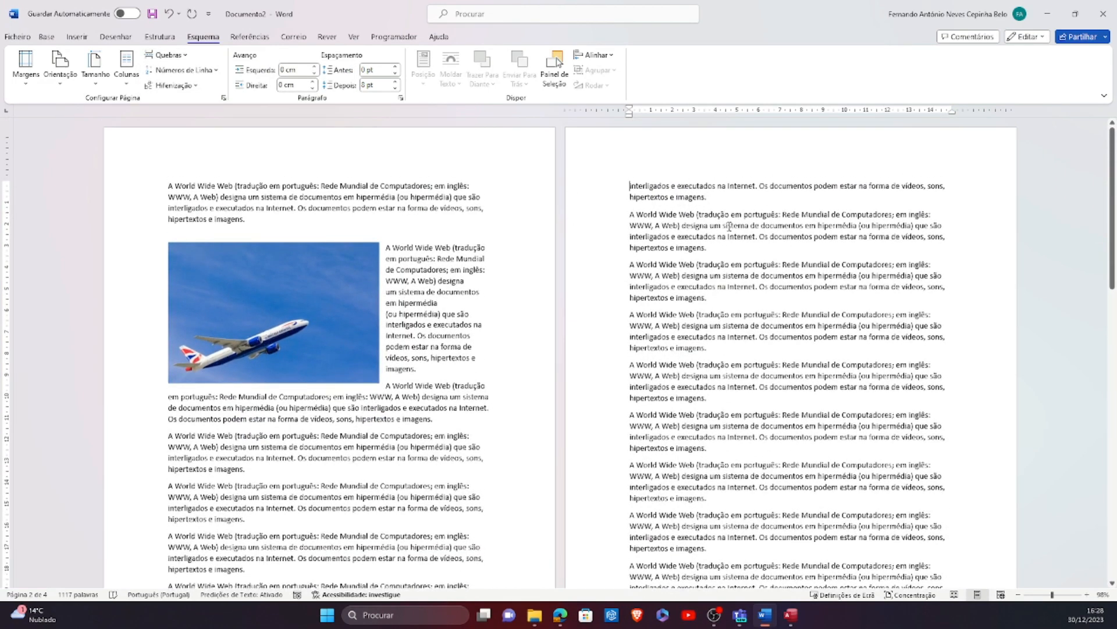
{"action": "scroll", "coordinate": [319, 151], "scroll_direction": "down", "scroll_amount": 4}
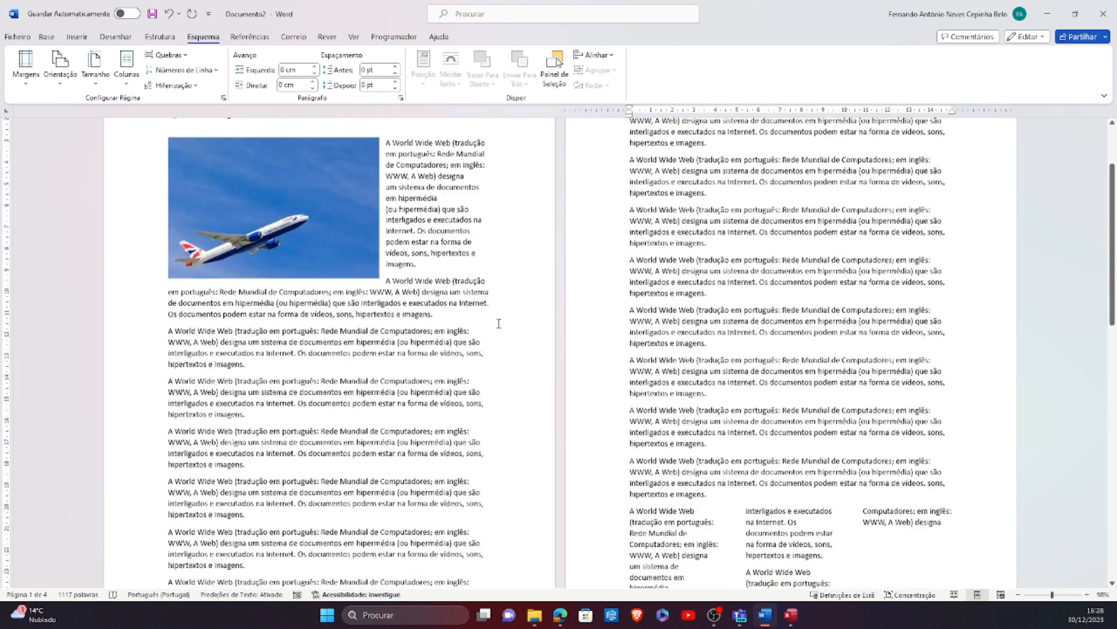
{"action": "scroll", "coordinate": [499, 323], "scroll_direction": "down", "scroll_amount": 6}
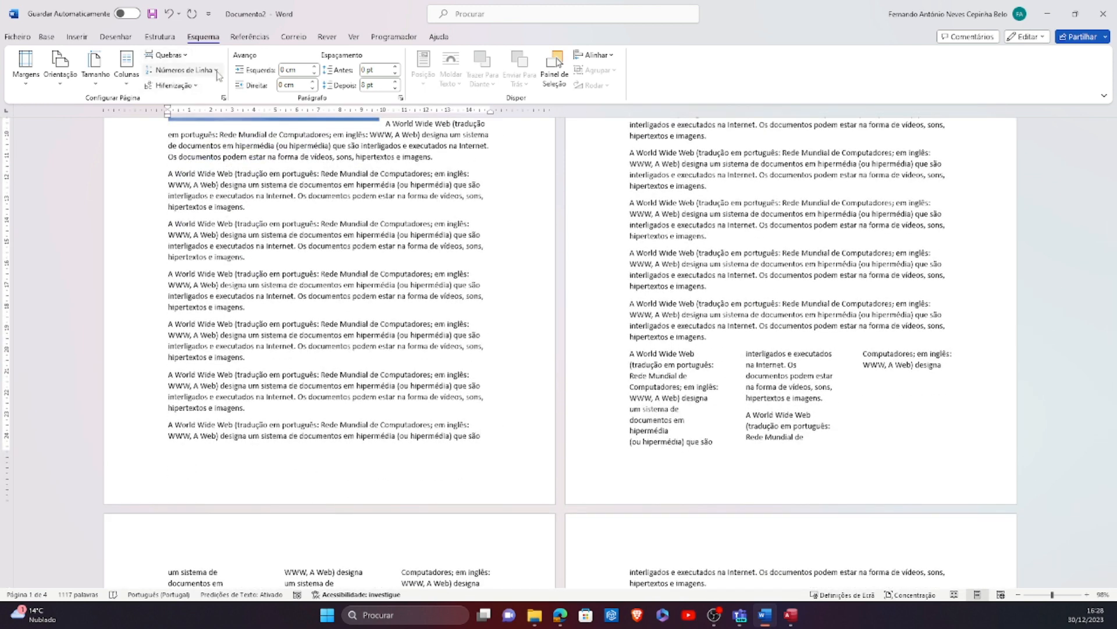
Insert a Página Ímpar section break after "que são" at the end of page 1 and check the following pages
{"action": "left_click", "coordinate": [185, 57]}
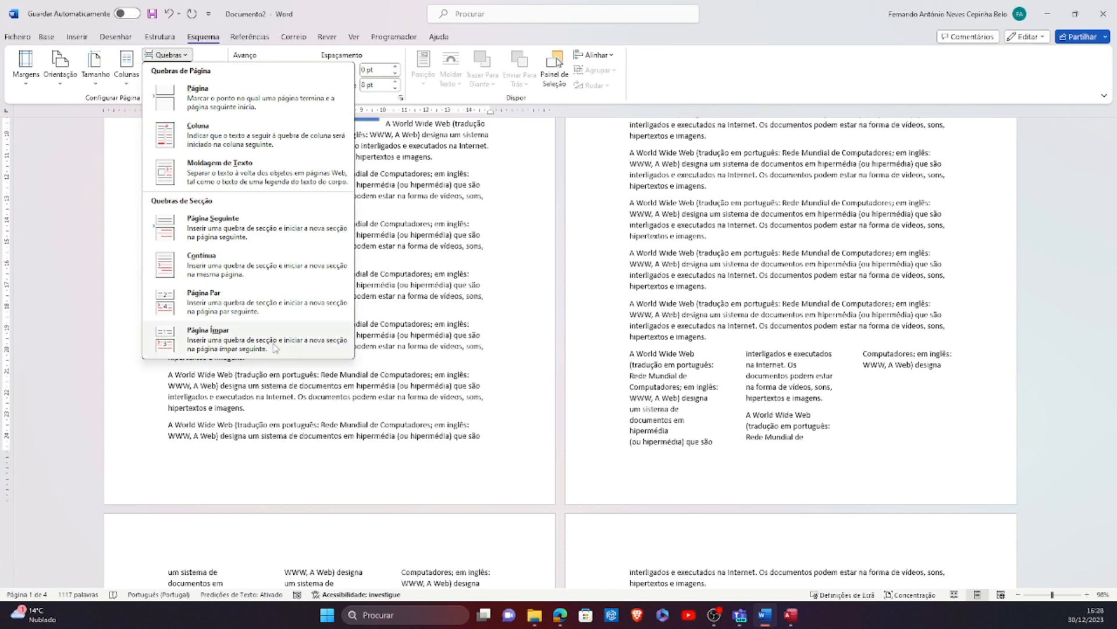
{"action": "left_click", "coordinate": [271, 347]}
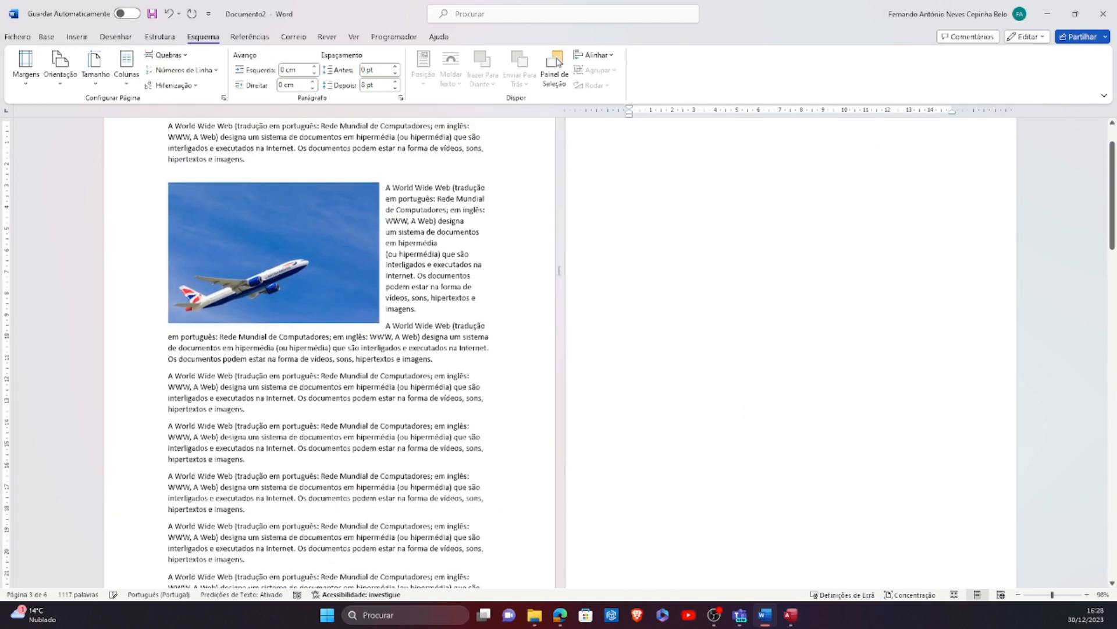
{"action": "scroll", "coordinate": [608, 209], "scroll_direction": "down", "scroll_amount": 5}
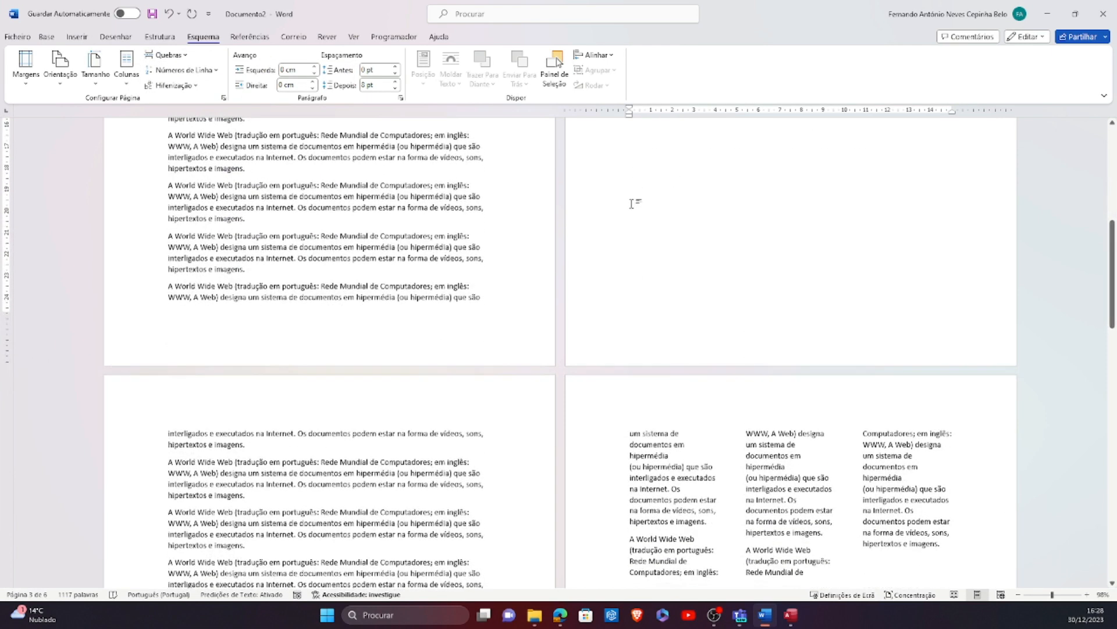
{"action": "scroll", "coordinate": [604, 254], "scroll_direction": "up", "scroll_amount": 5}
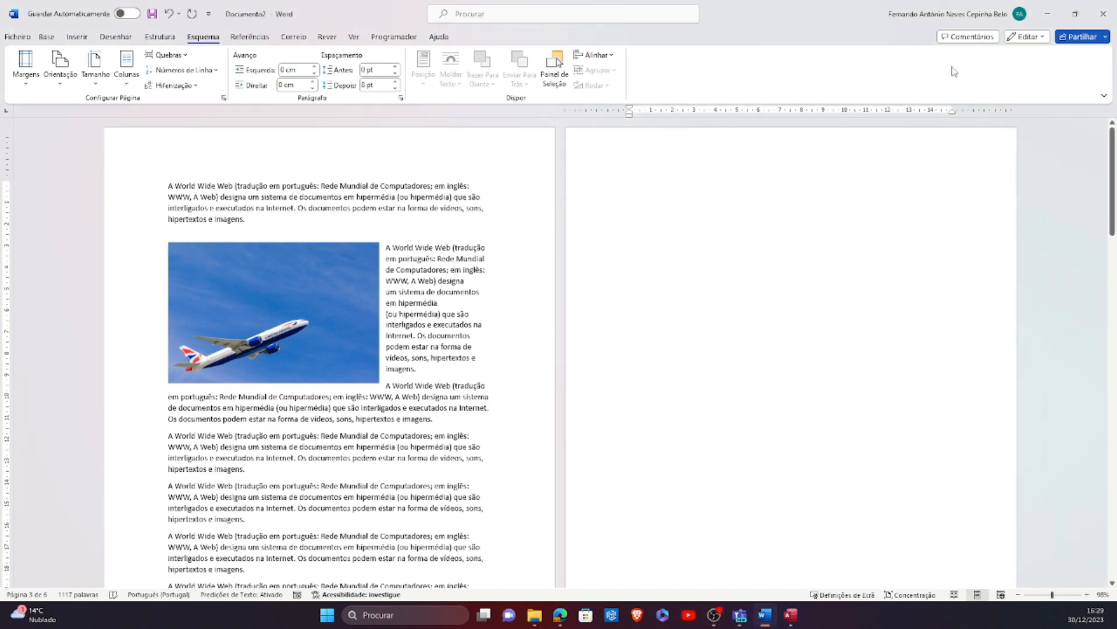
Customize the ribbon by adding a new group to Esquema and naming it Teste
{"action": "right_click", "coordinate": [961, 75]}
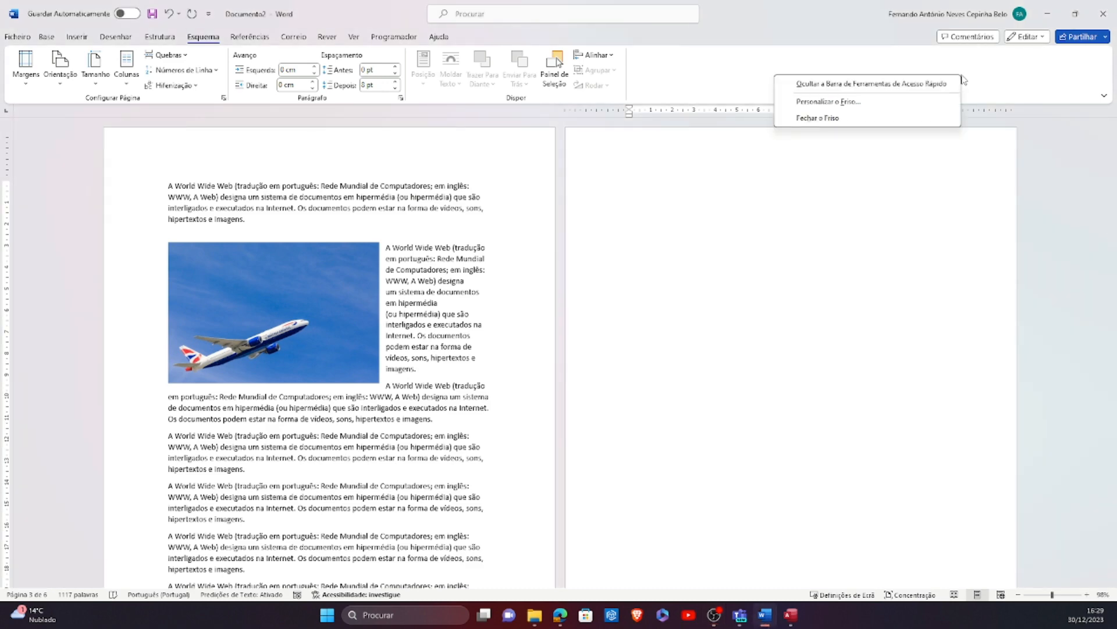
{"action": "left_click", "coordinate": [855, 105]}
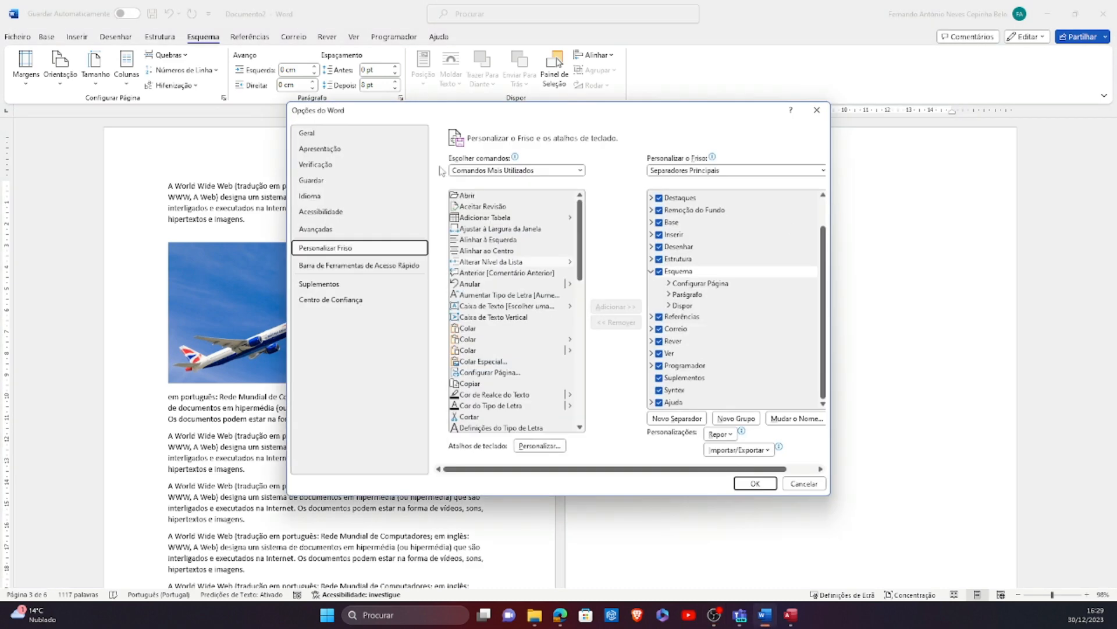
{"action": "left_click", "coordinate": [756, 420]}
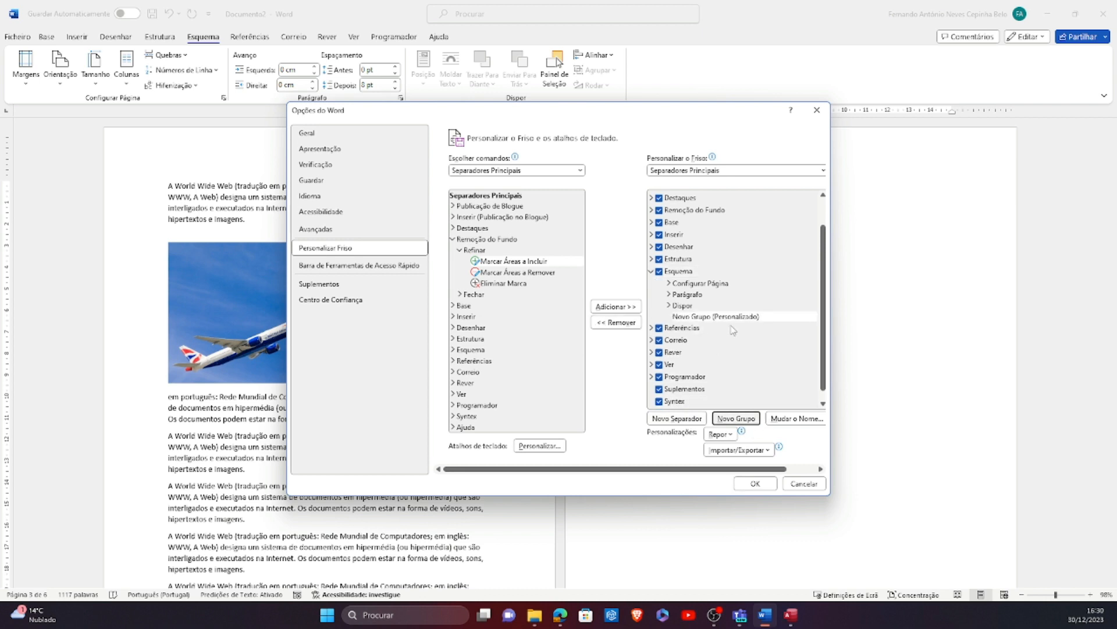
{"action": "left_click", "coordinate": [762, 320]}
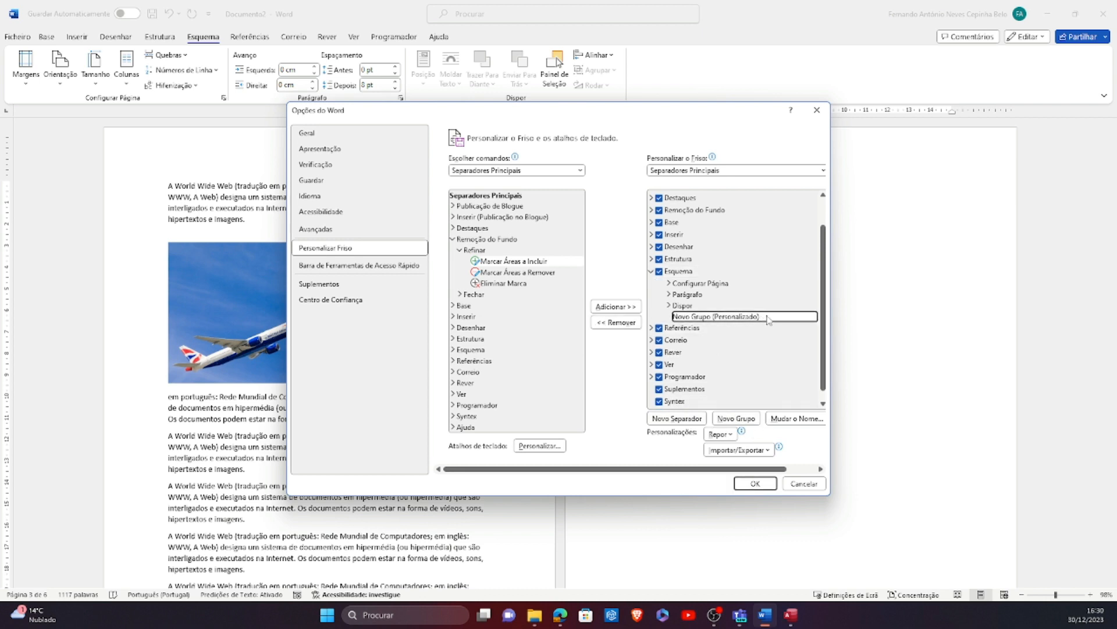
{"action": "left_click", "coordinate": [790, 420]}
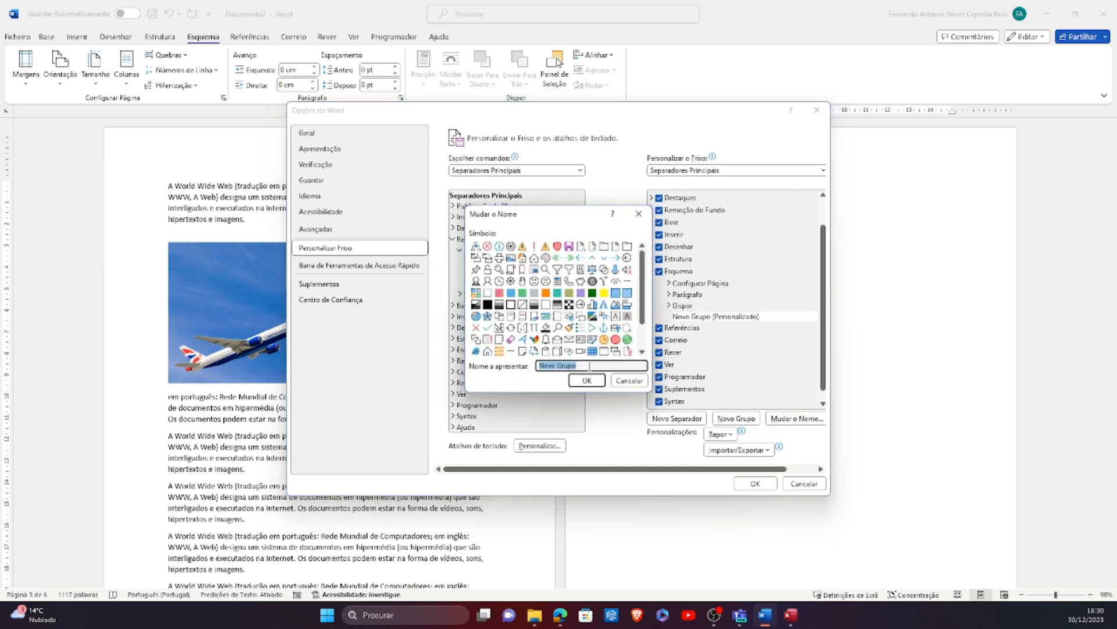
{"action": "type", "text": "Teste"}
{"action": "left_click", "coordinate": [586, 380]}
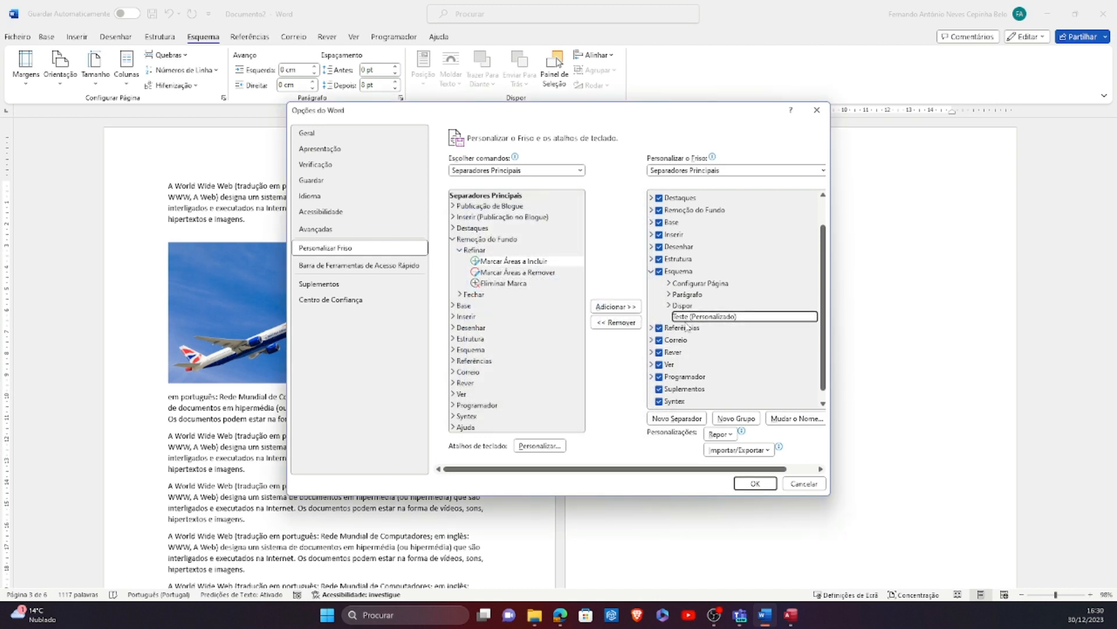
Add the commands Marcar Áreas a Incluir, Marcar Áreas a Remover and Eliminar Marca to the Teste group and apply the customization
{"action": "left_click", "coordinate": [512, 261]}
{"action": "left_click", "coordinate": [616, 306]}
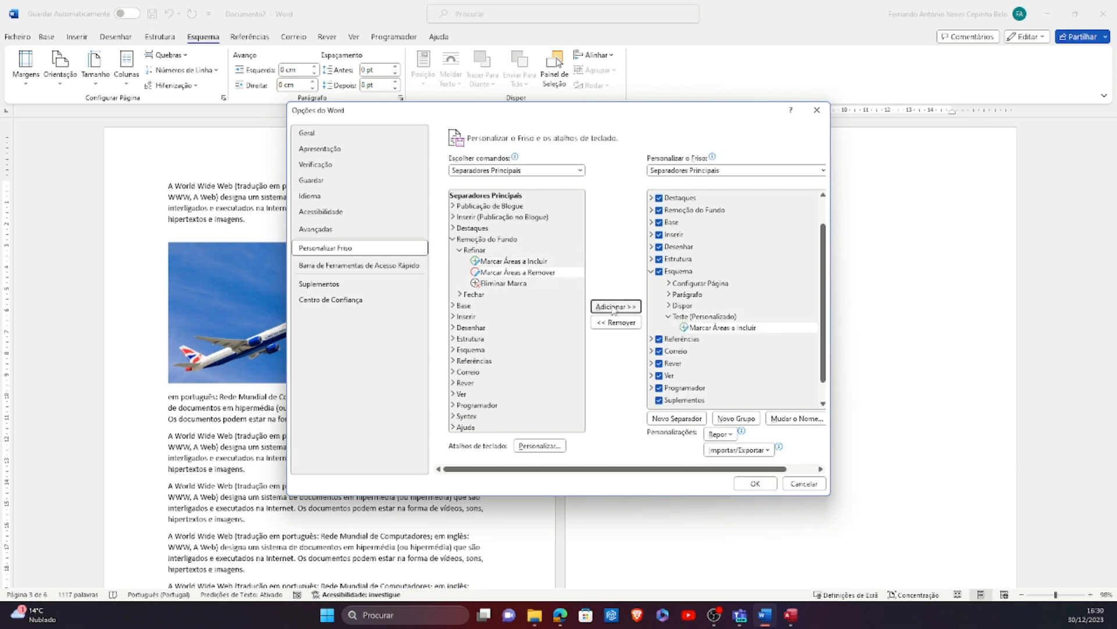
{"action": "left_click", "coordinate": [517, 272]}
{"action": "left_click", "coordinate": [629, 309]}
{"action": "left_click", "coordinate": [539, 285]}
{"action": "left_click", "coordinate": [630, 309]}
{"action": "left_click", "coordinate": [765, 488]}
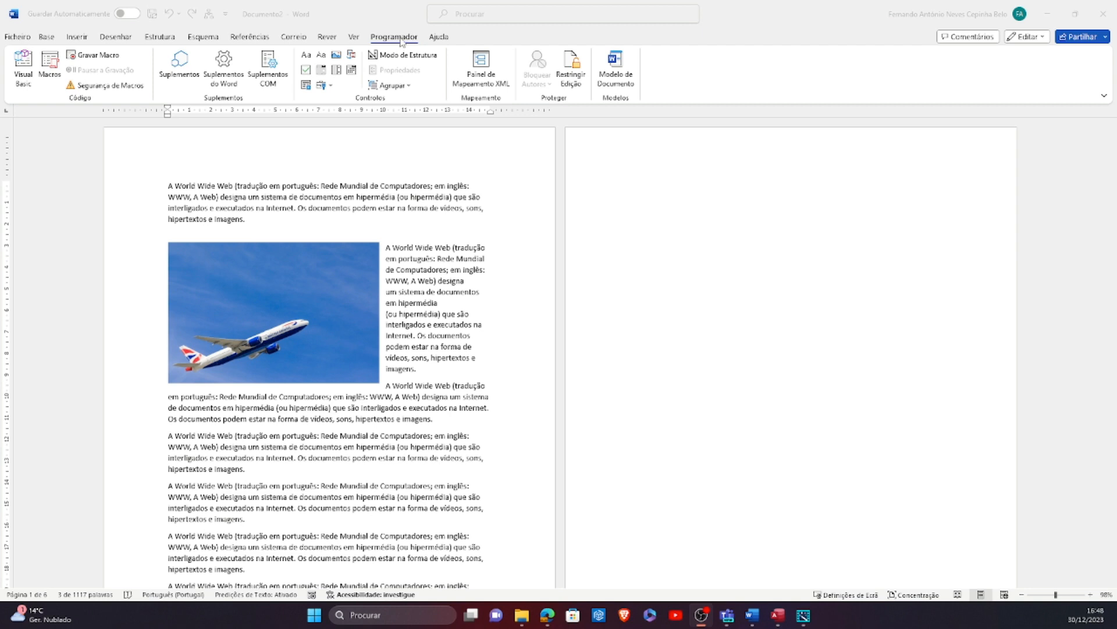
Start recording a macro named Macro1 stored in Todos os Documentos (Normal.dotm), replacing the existing macro
{"action": "left_click", "coordinate": [95, 56]}
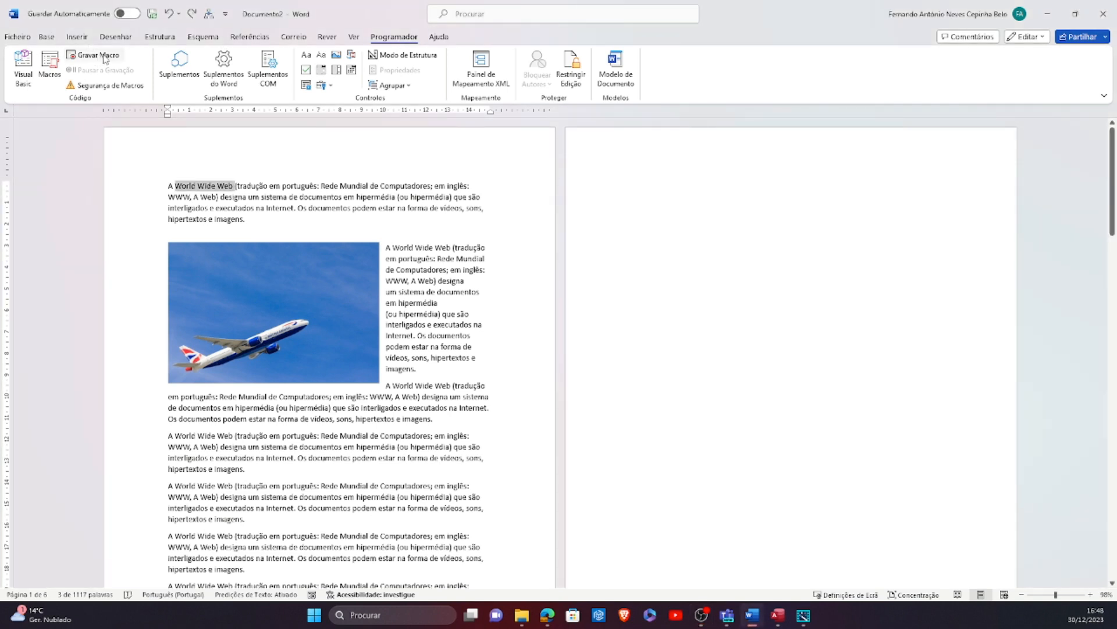
{"action": "left_click", "coordinate": [105, 58]}
{"action": "left_click", "coordinate": [457, 241]}
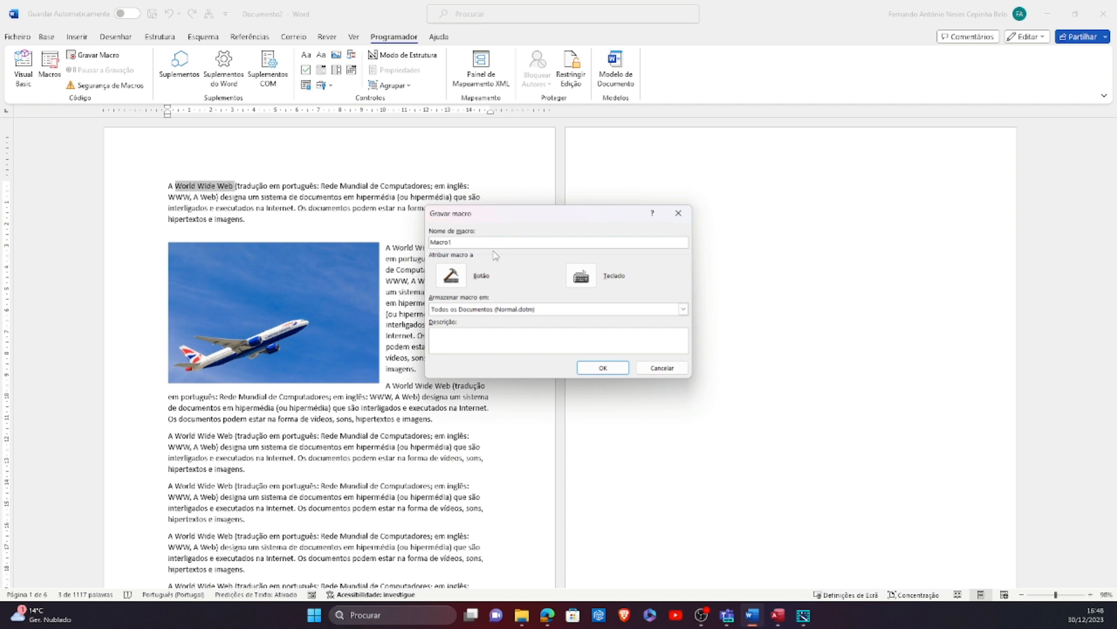
{"action": "left_click", "coordinate": [603, 367]}
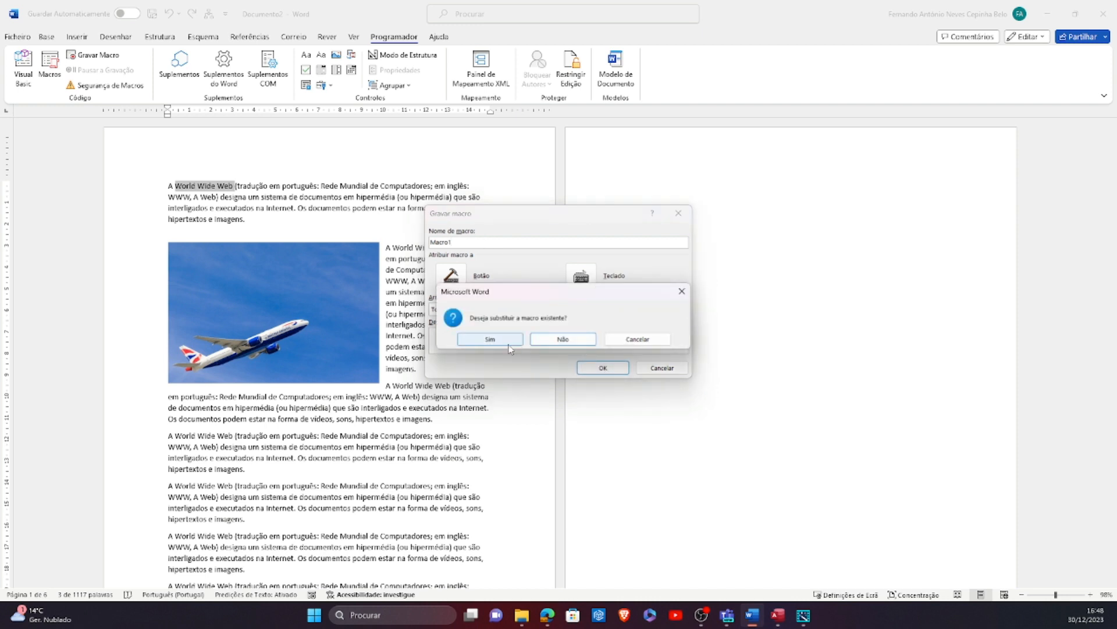
{"action": "left_click", "coordinate": [509, 344]}
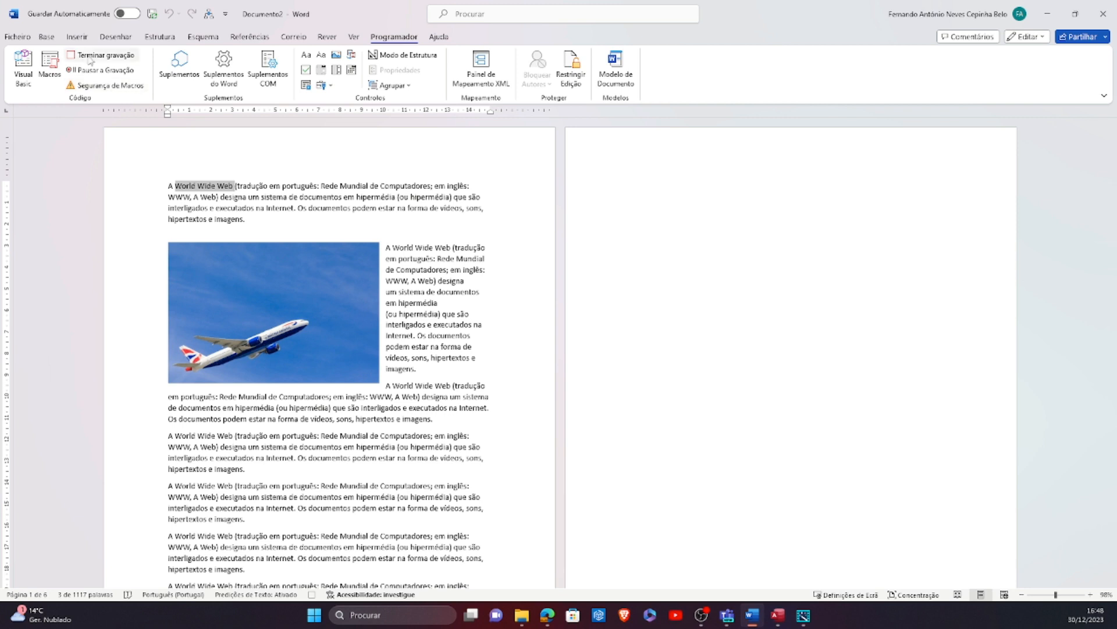
Format the selected "World Wide Web" as ADLaM Display, 24 pt, bold with yellow highlighting, and stop recording the macro
{"action": "left_click", "coordinate": [46, 37]}
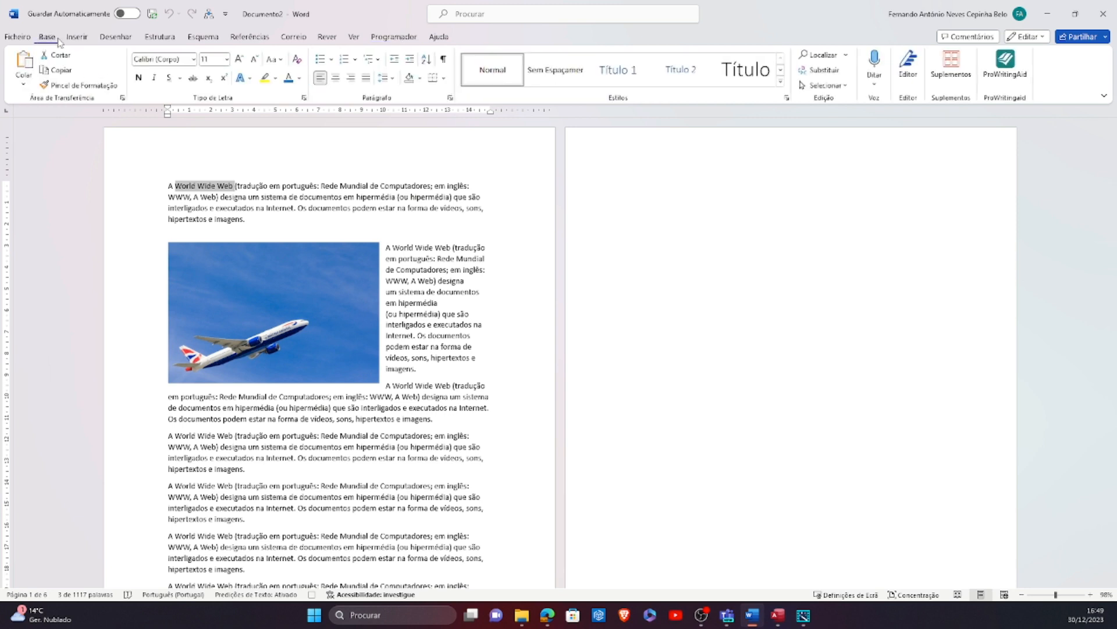
{"action": "left_click", "coordinate": [193, 59]}
{"action": "left_click", "coordinate": [209, 145]}
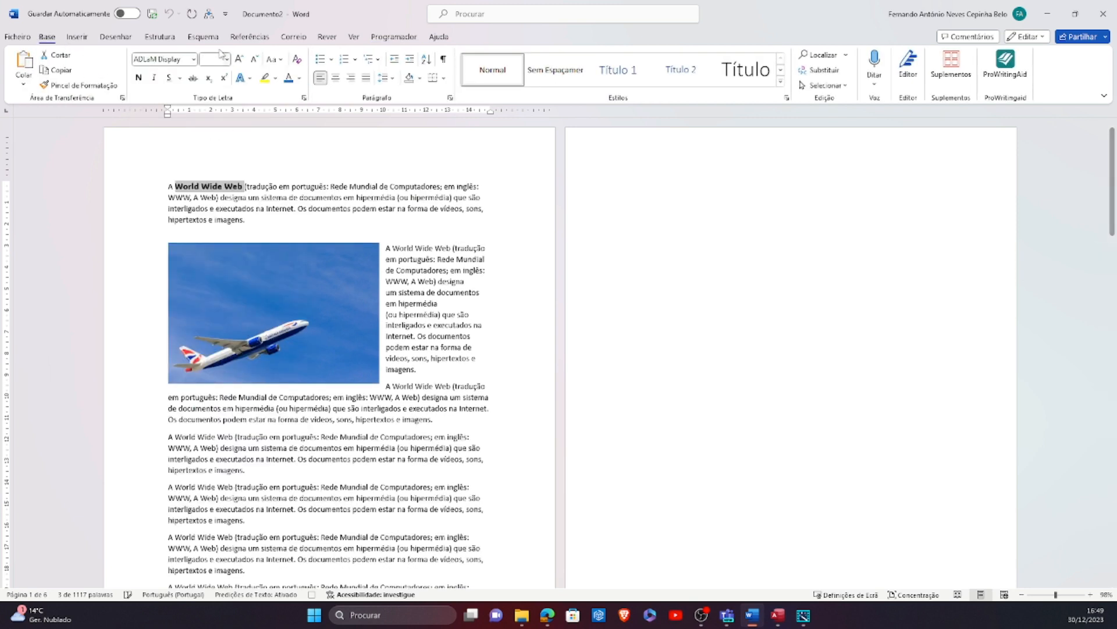
{"action": "left_click", "coordinate": [225, 60]}
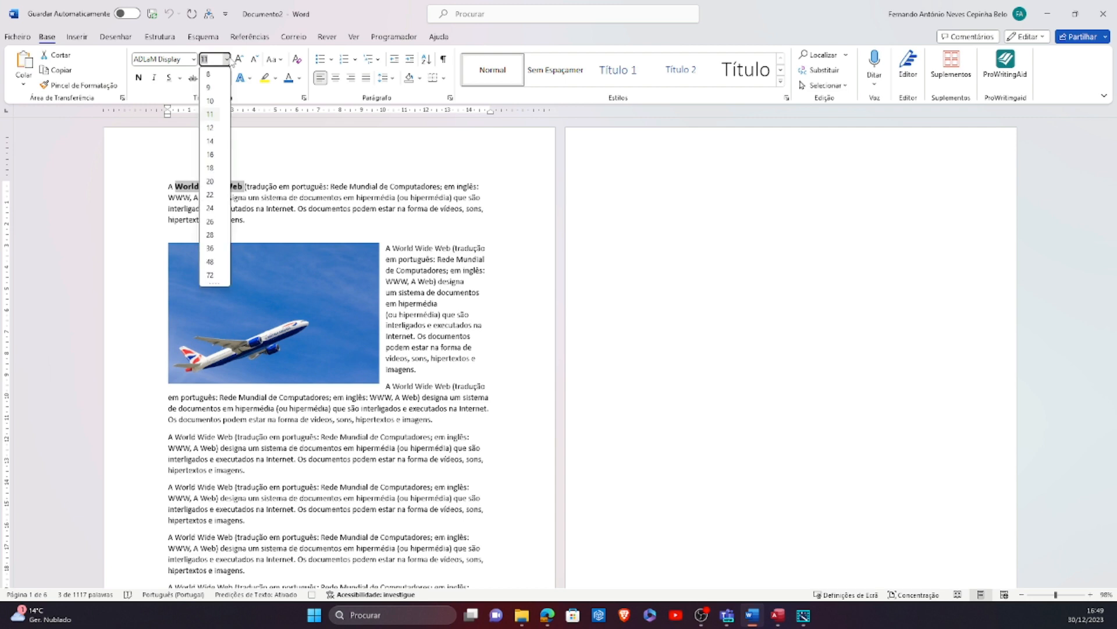
{"action": "left_click", "coordinate": [210, 208]}
{"action": "left_click", "coordinate": [265, 79]}
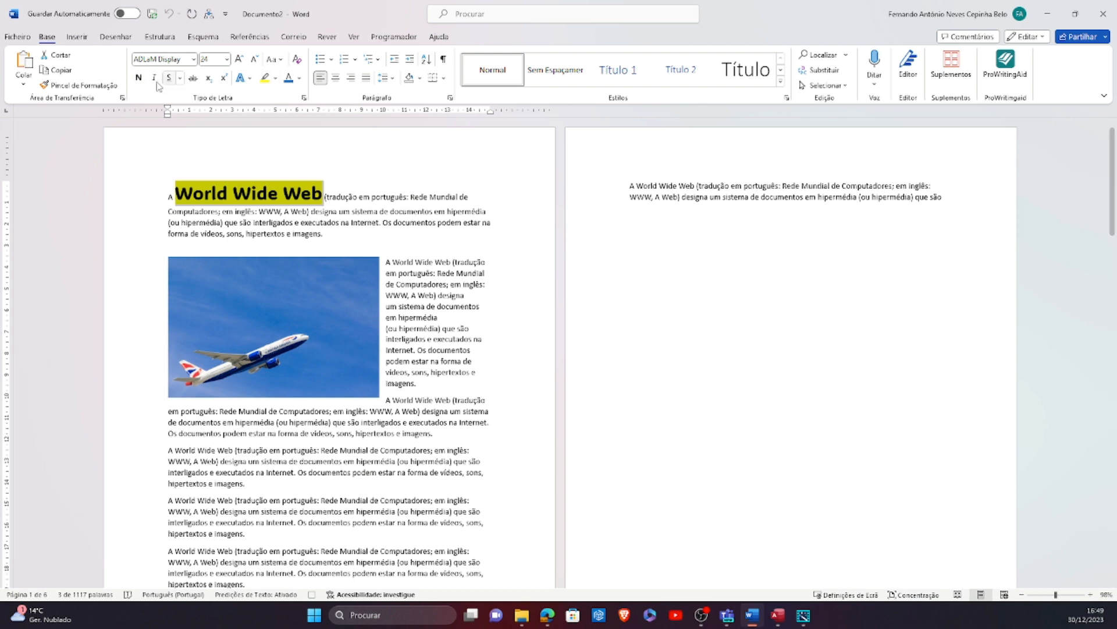
{"action": "left_click", "coordinate": [139, 77]}
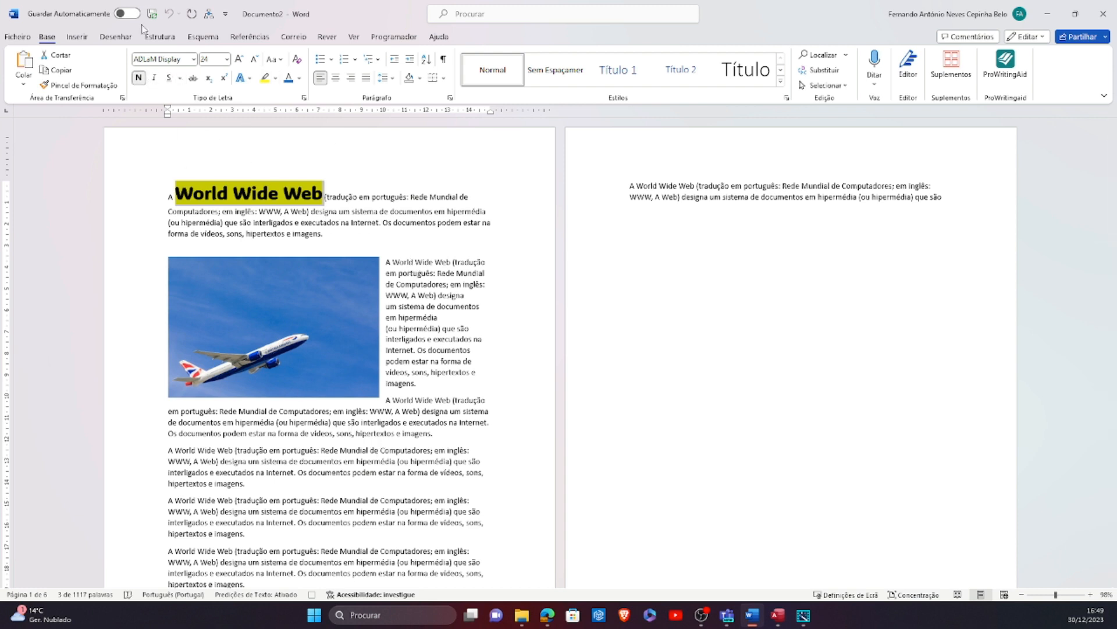
{"action": "left_click", "coordinate": [389, 38]}
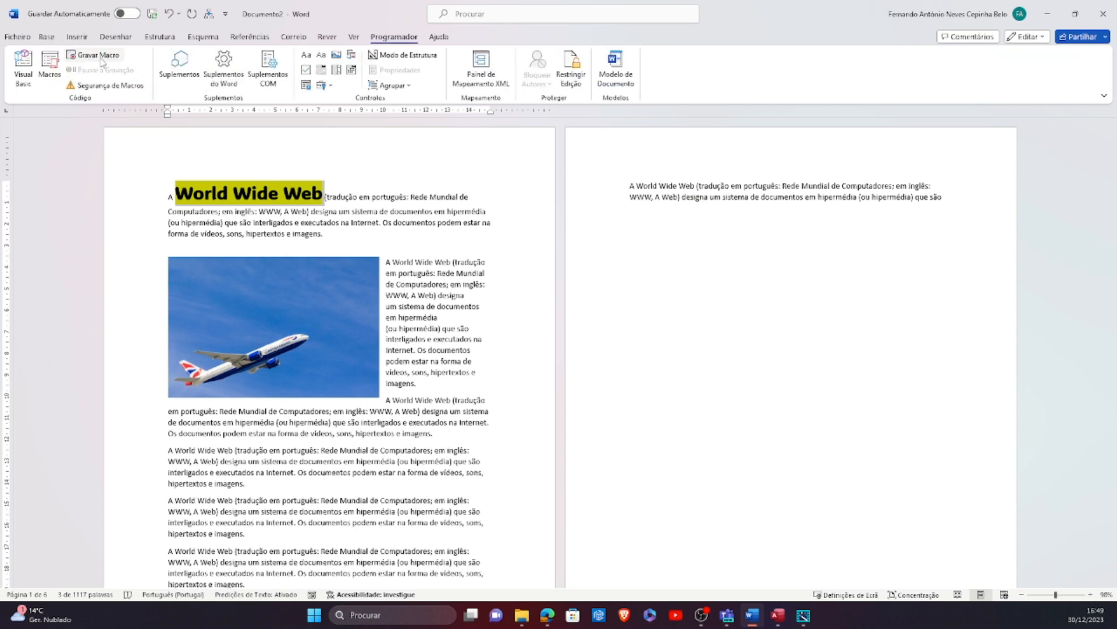
Run Macro1 on the word "imagens" at the end of the paragraph beside the airplane picture
{"action": "left_click", "coordinate": [416, 302]}
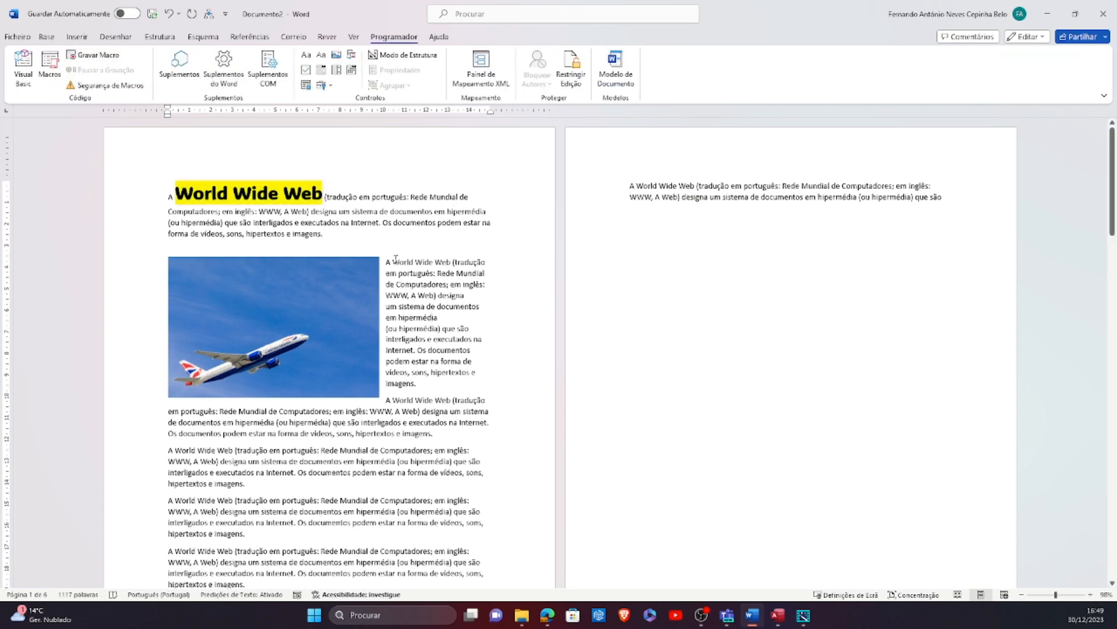
{"action": "left_click_drag", "start_coordinate": [386, 383], "coordinate": [412, 383]}
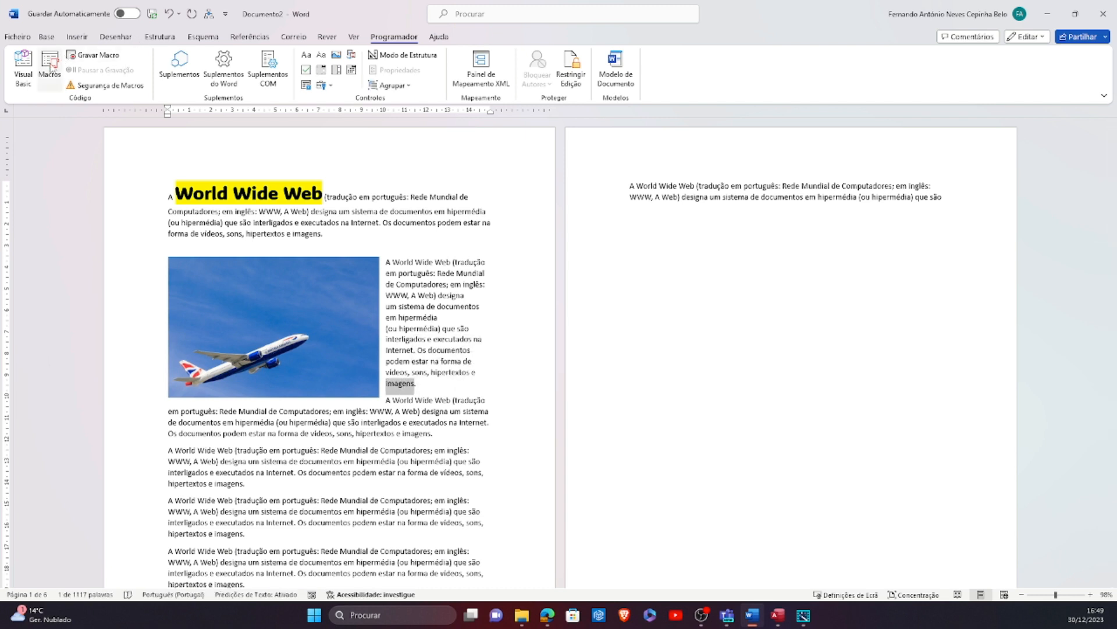
{"action": "left_click", "coordinate": [50, 66]}
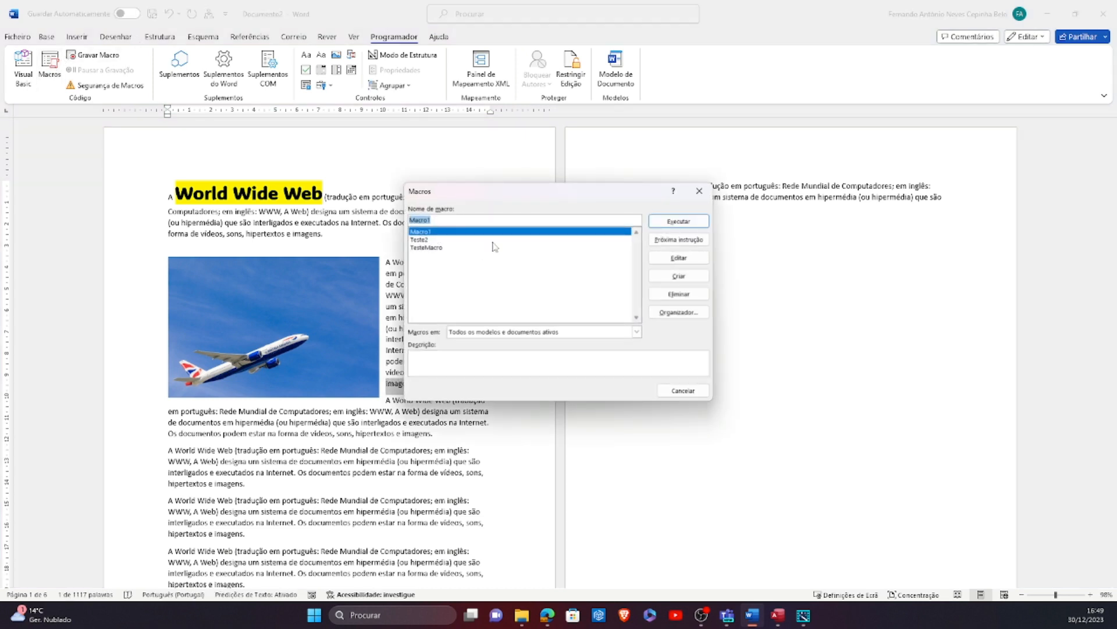
{"action": "left_click", "coordinate": [675, 221]}
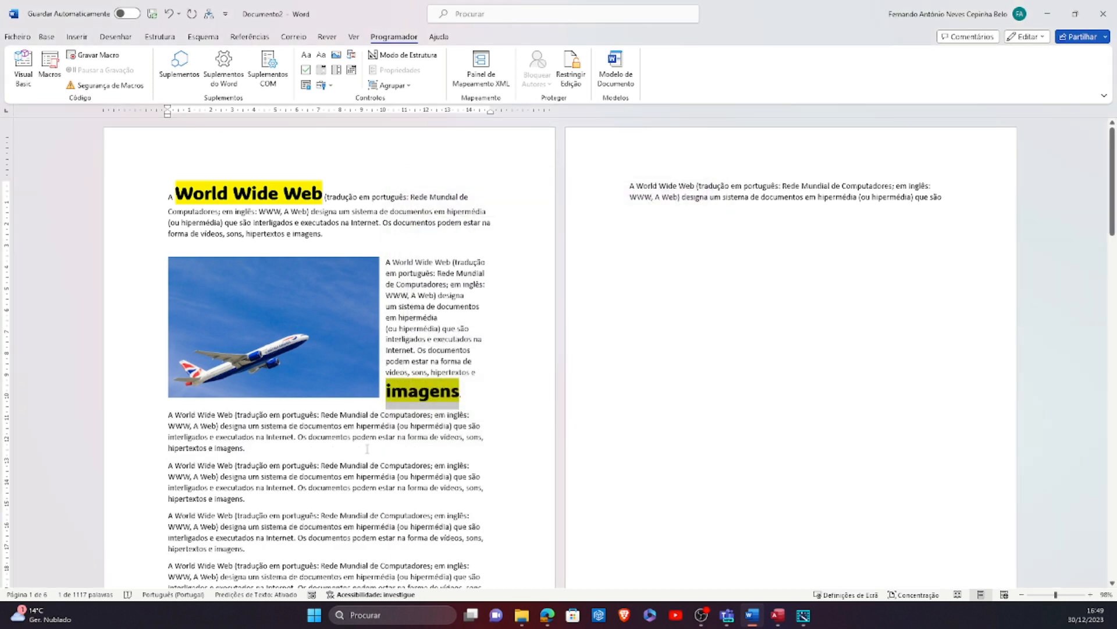
{"action": "left_click", "coordinate": [257, 422]}
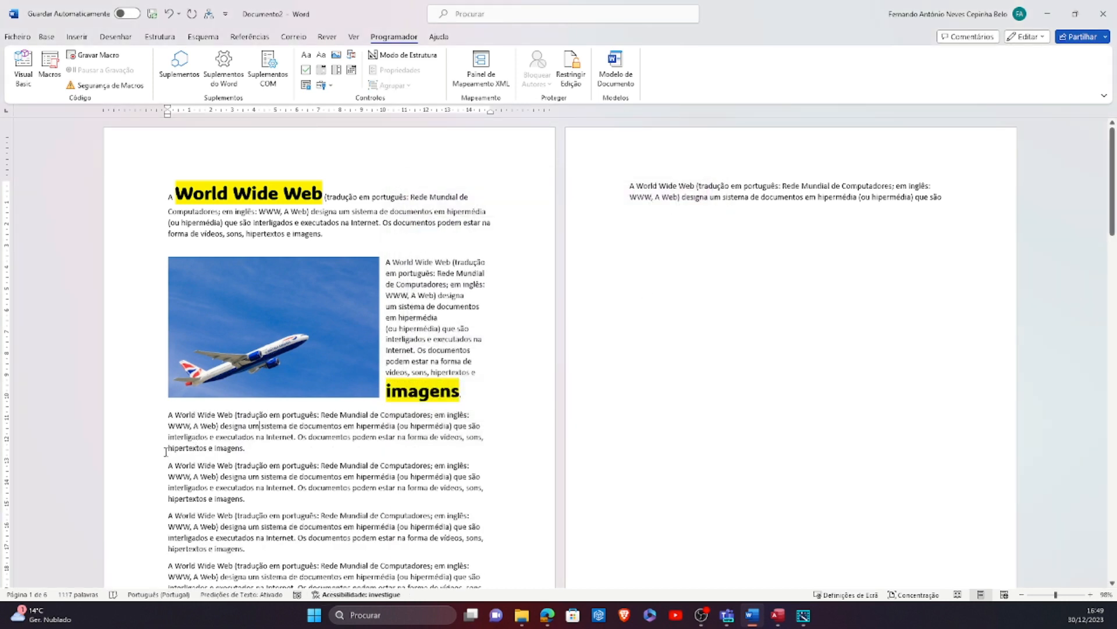
Run Macro1 on the word "hipertextos" in the paragraph below the airplane picture
{"action": "left_click_drag", "start_coordinate": [167, 448], "coordinate": [209, 448]}
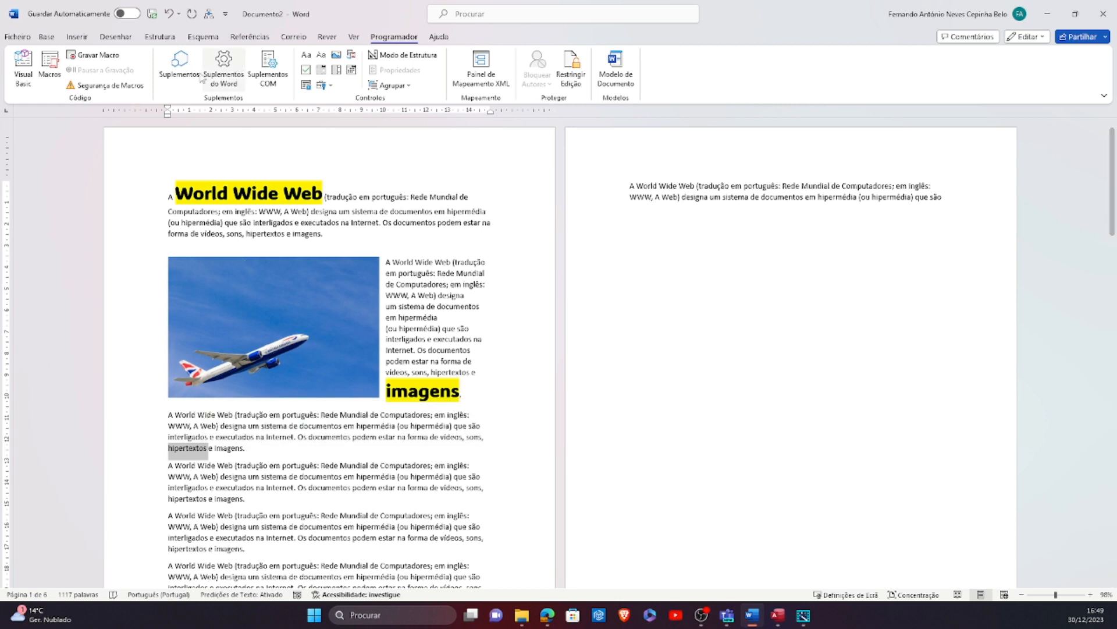
{"action": "left_click", "coordinate": [49, 66]}
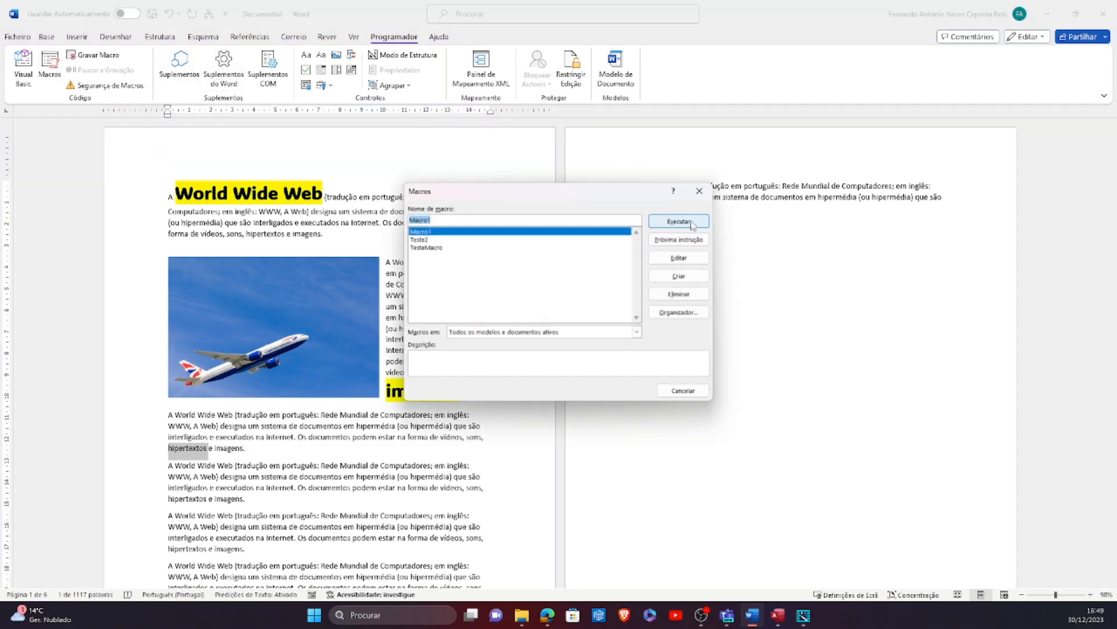
{"action": "left_click", "coordinate": [687, 224]}
{"action": "left_click", "coordinate": [315, 458]}
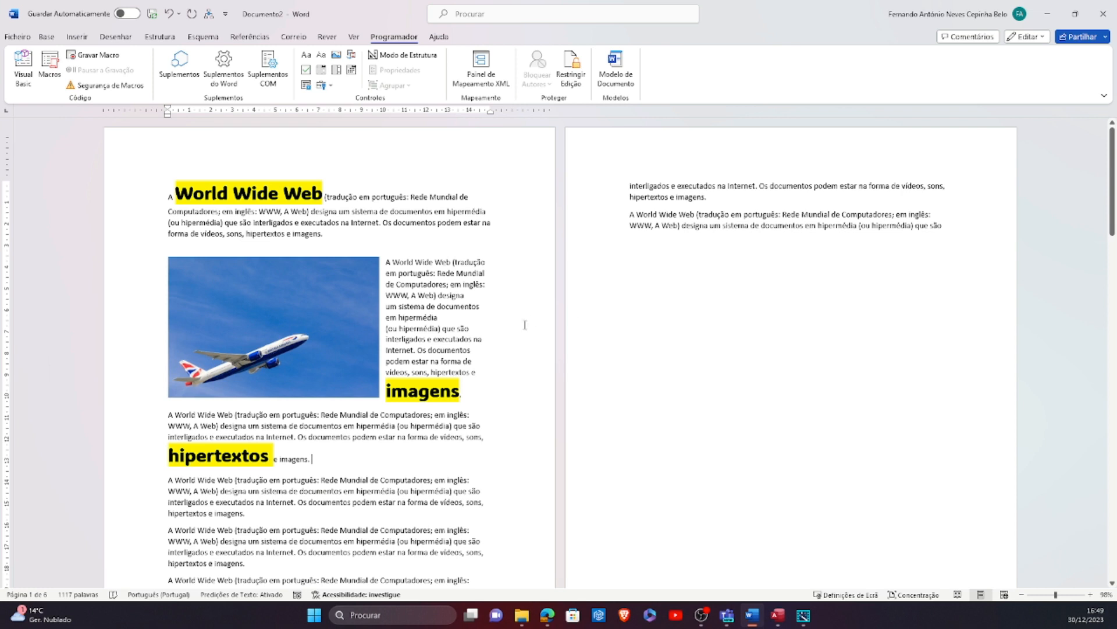
Step into Macro1 in the Visual Basic editor, examine its font, size, highlight and bold code lines, and return to the document, stopping the debugger
{"action": "left_click", "coordinate": [49, 66]}
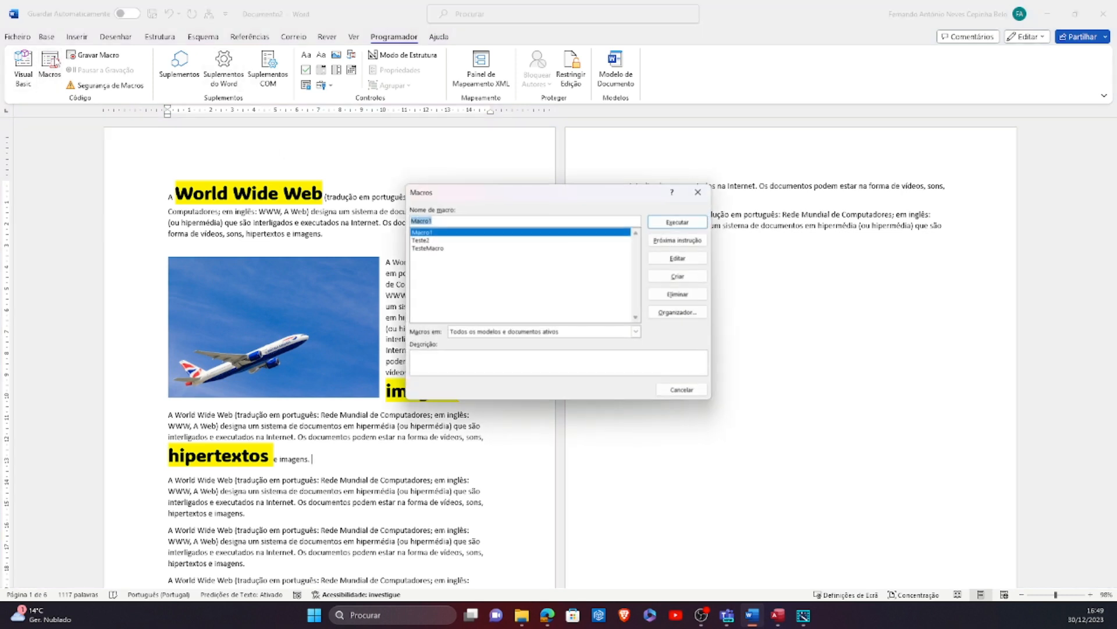
{"action": "left_click", "coordinate": [691, 240]}
{"action": "scroll", "coordinate": [248, 282], "scroll_direction": "down", "scroll_amount": 1}
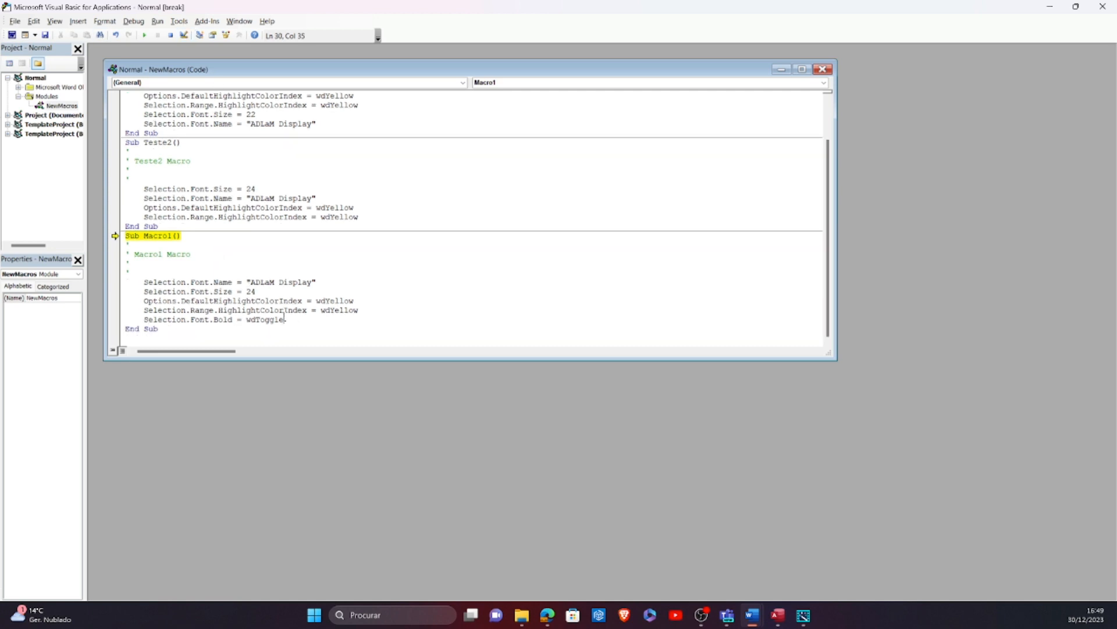
{"action": "left_click_drag", "start_coordinate": [294, 323], "coordinate": [156, 273]}
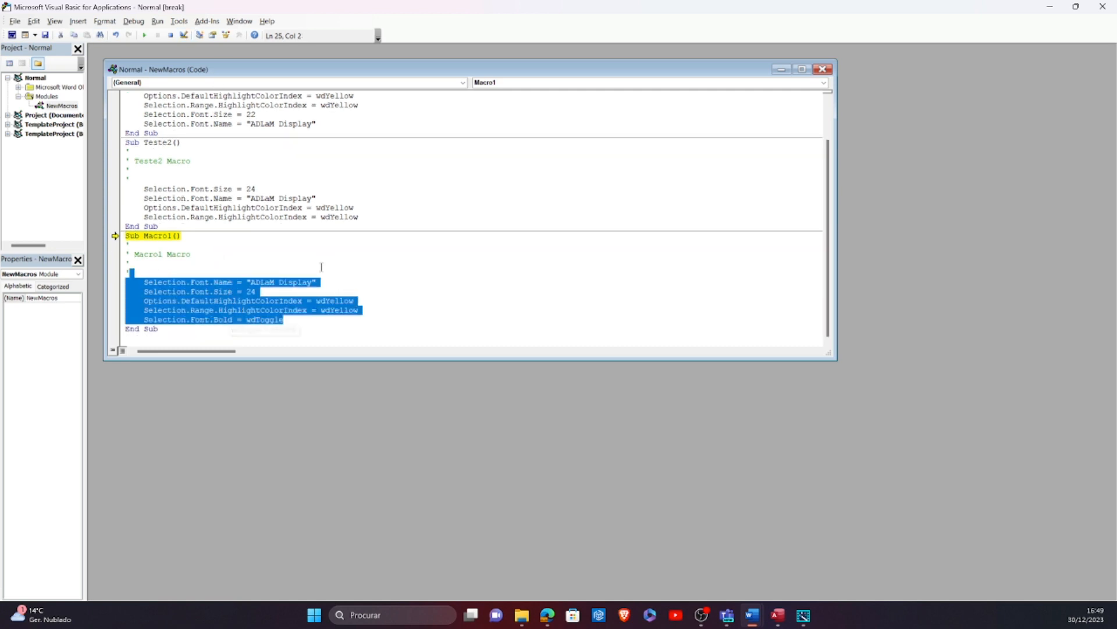
{"action": "left_click", "coordinate": [313, 291]}
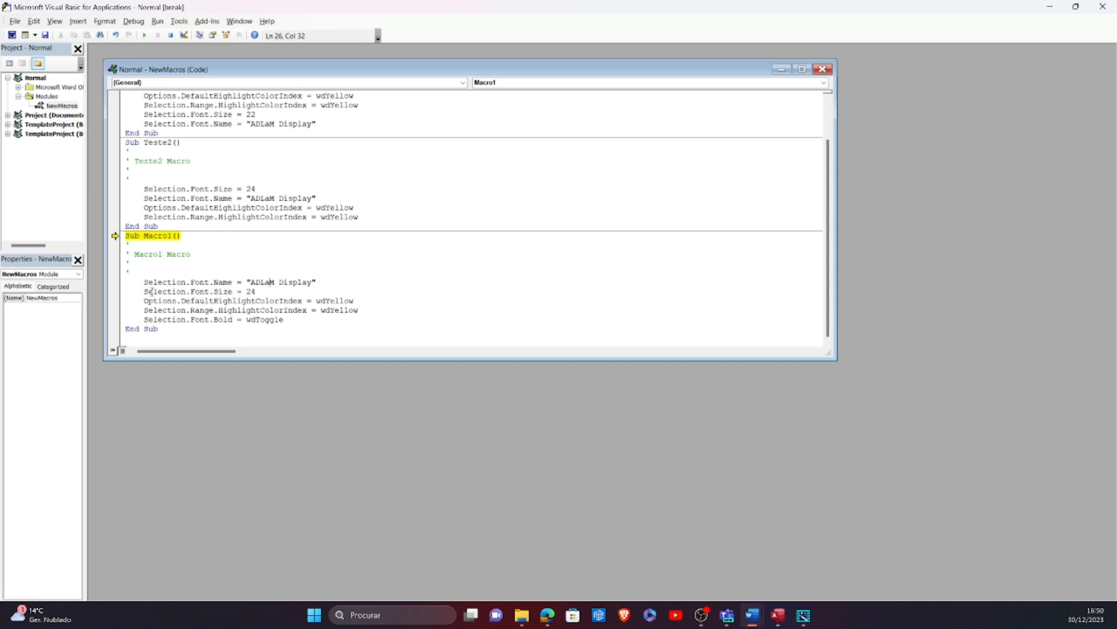
{"action": "mouse_move", "coordinate": [154, 279]}
{"action": "mouse_move", "coordinate": [238, 305]}
{"action": "mouse_move", "coordinate": [326, 300]}
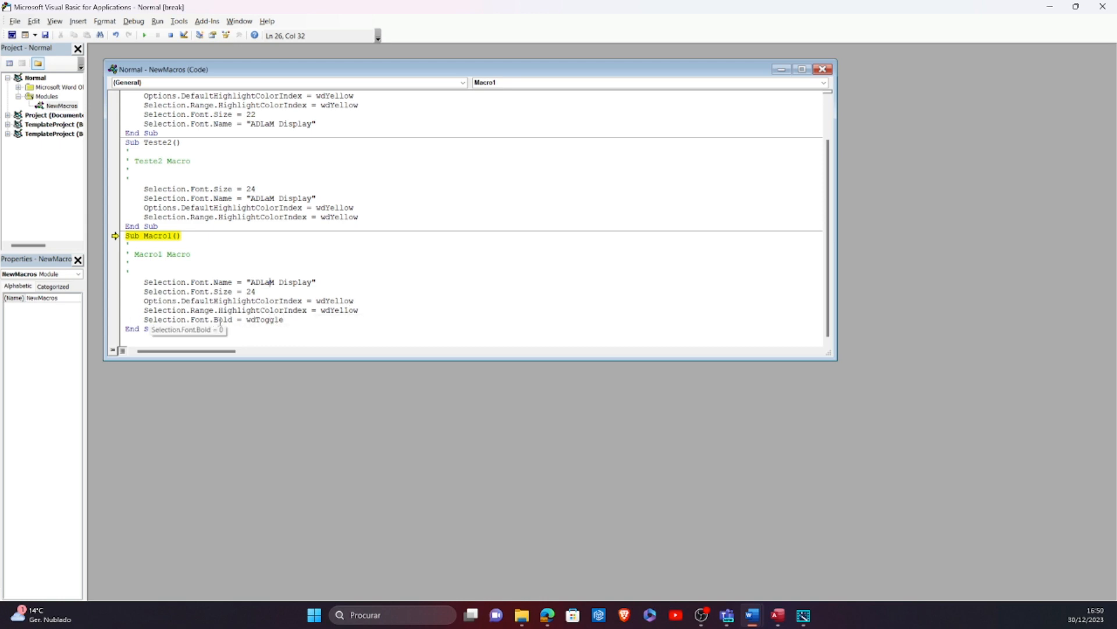
{"action": "mouse_move", "coordinate": [197, 320]}
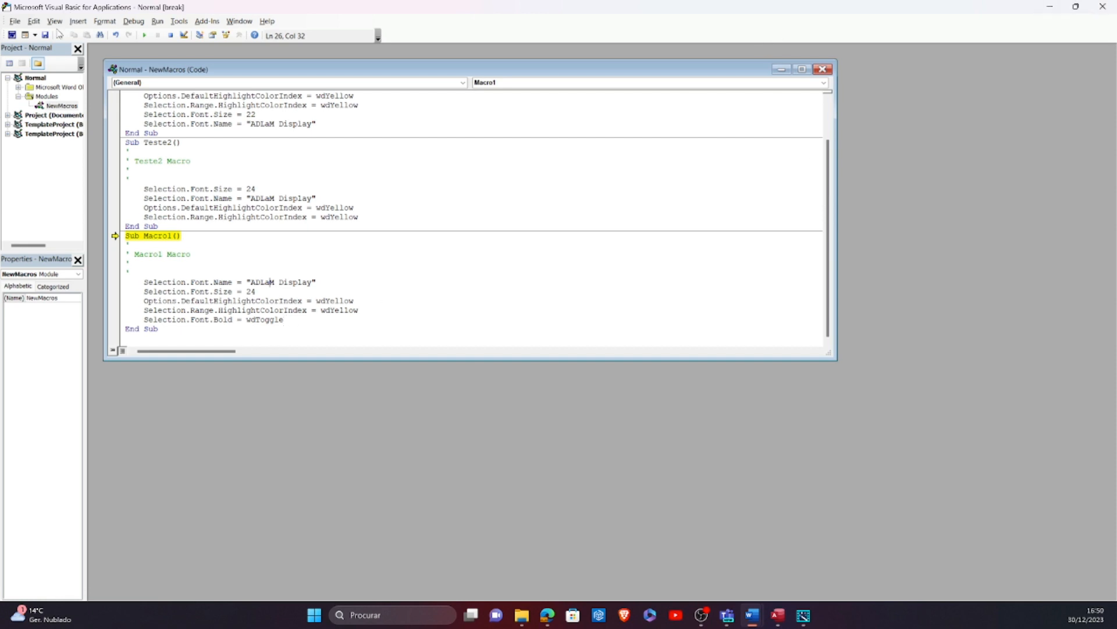
{"action": "left_click", "coordinate": [1103, 6]}
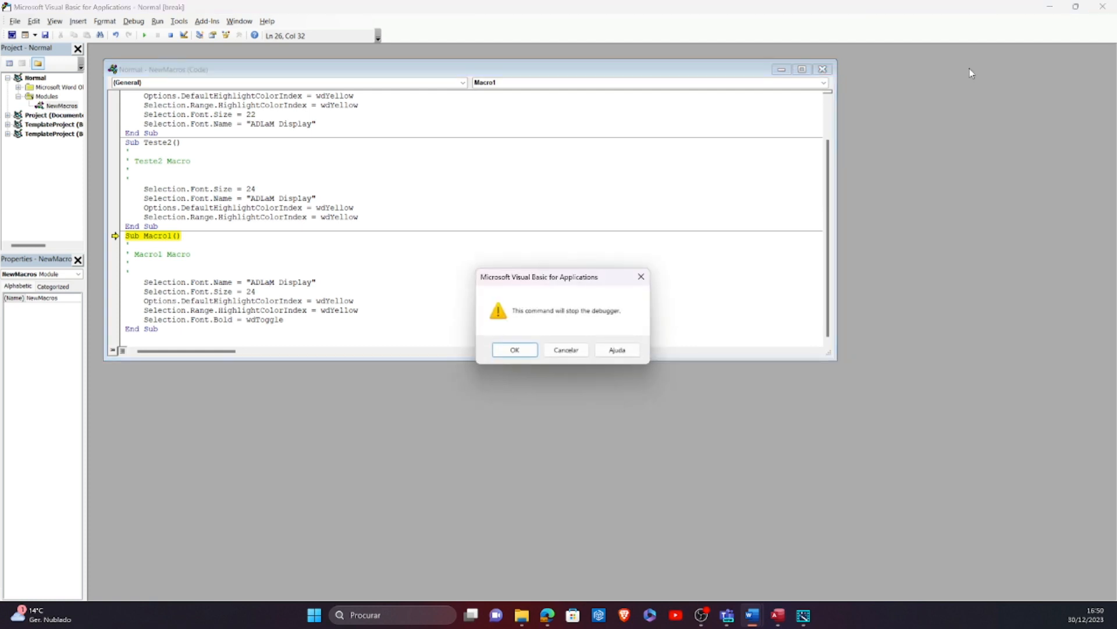
{"action": "left_click", "coordinate": [528, 349]}
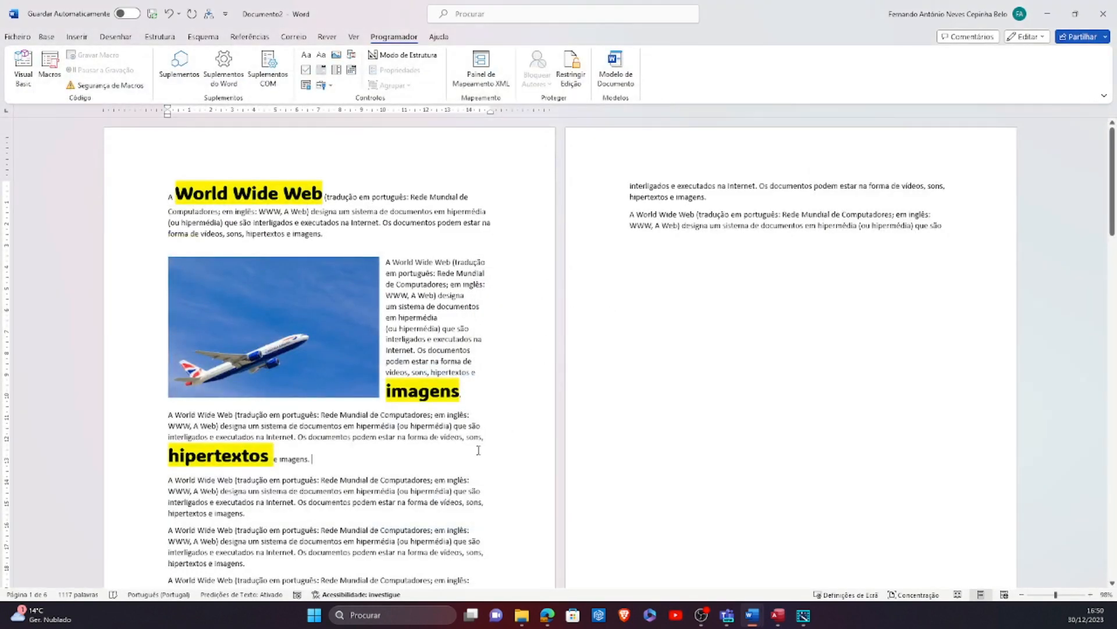